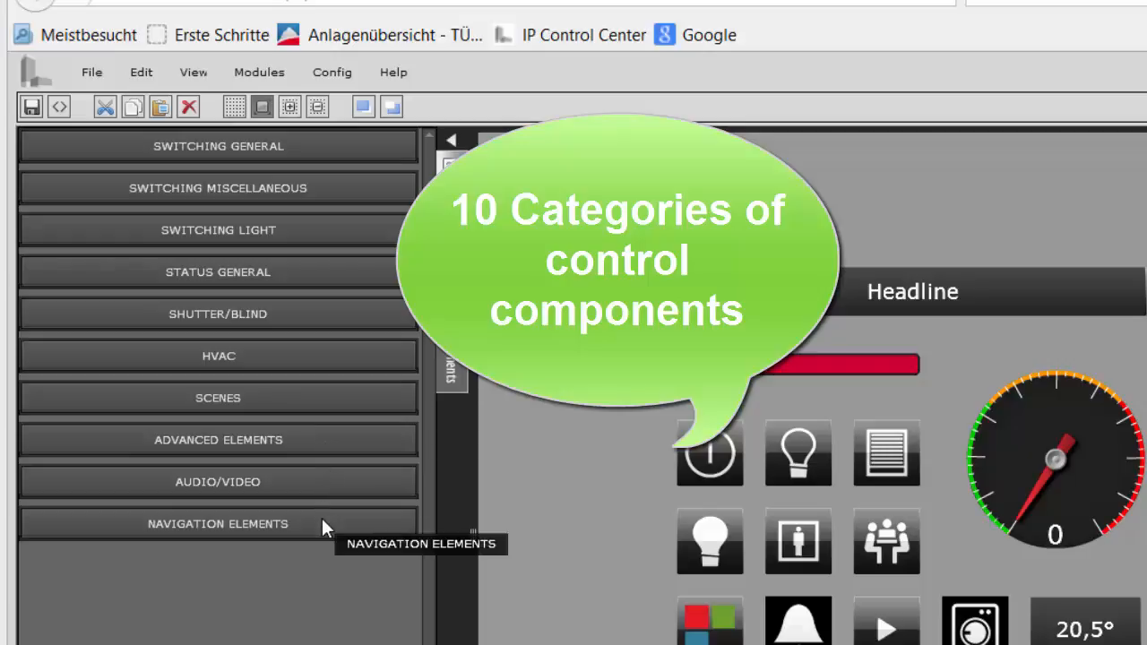
Step: Expand and collapse the Switching General and Switching Miscellaneous categories to view their control components
left_click(226, 146)
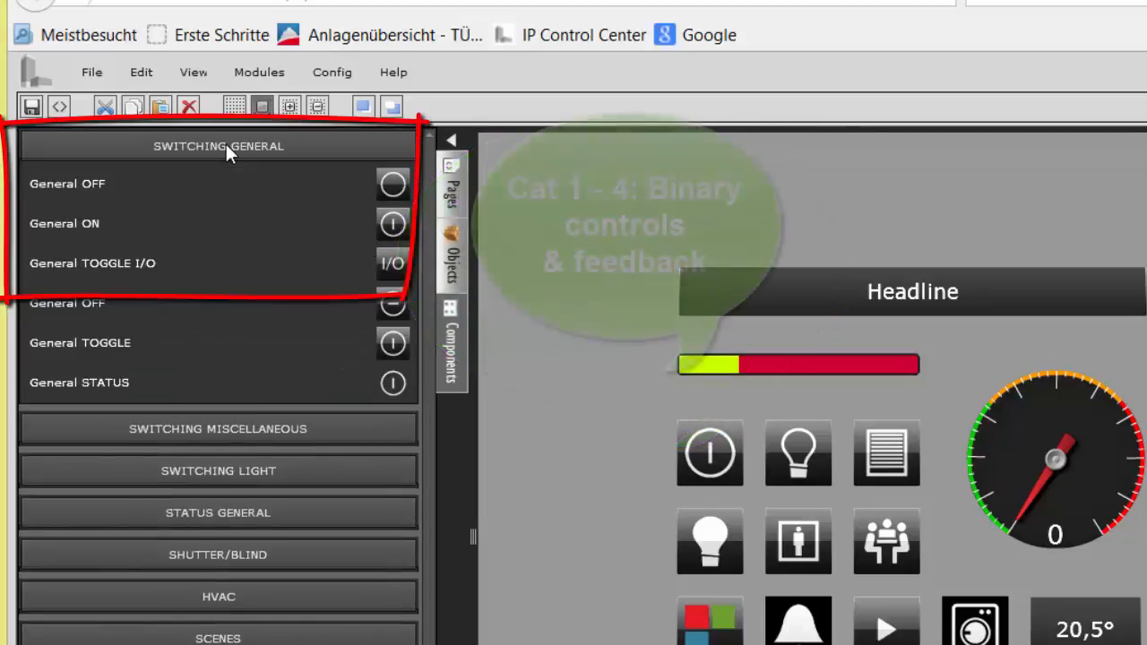
left_click(225, 146)
left_click(218, 186)
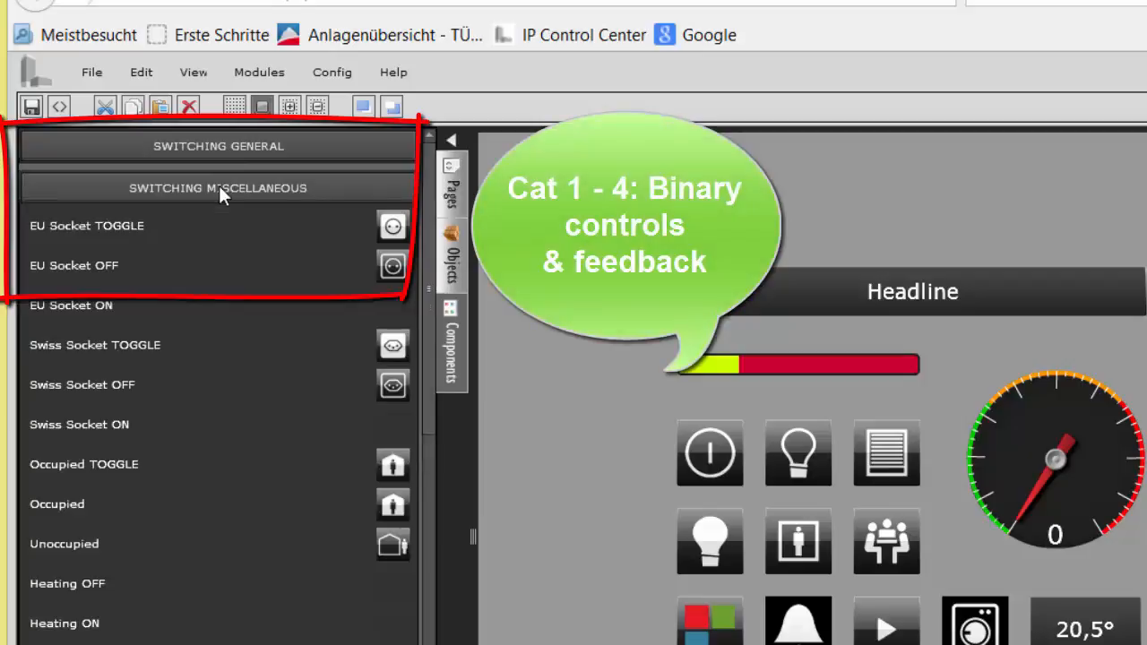
left_click(219, 186)
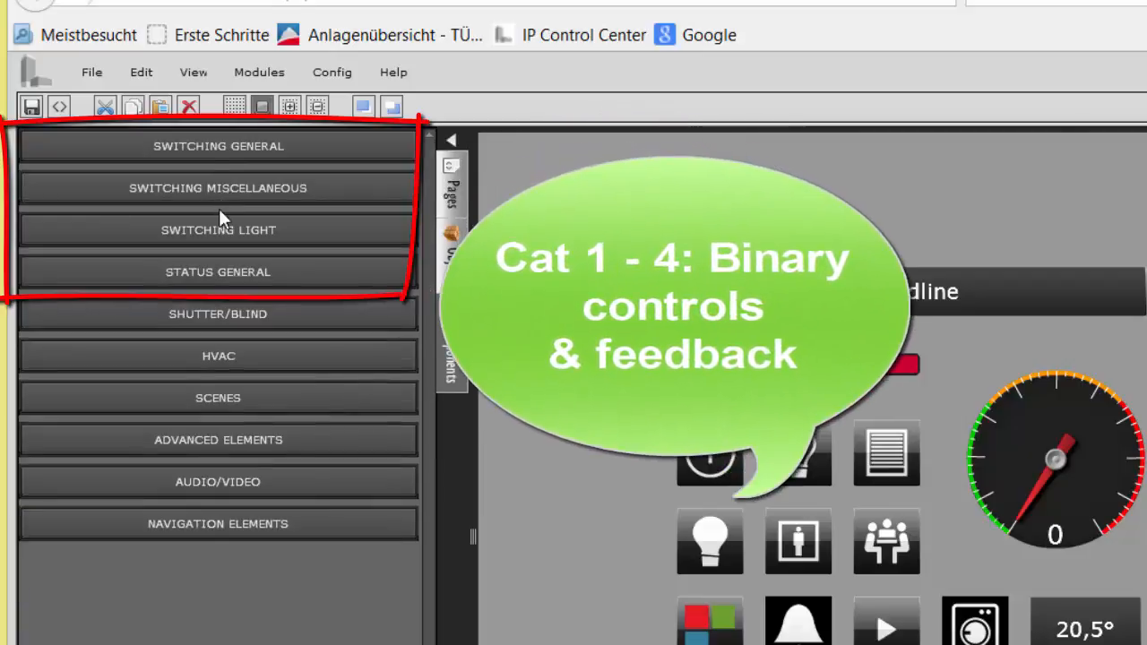
Step: View the contents of the Switching Light and Status General component categories, collapsing each one after viewing
left_click(217, 225)
left_click(218, 225)
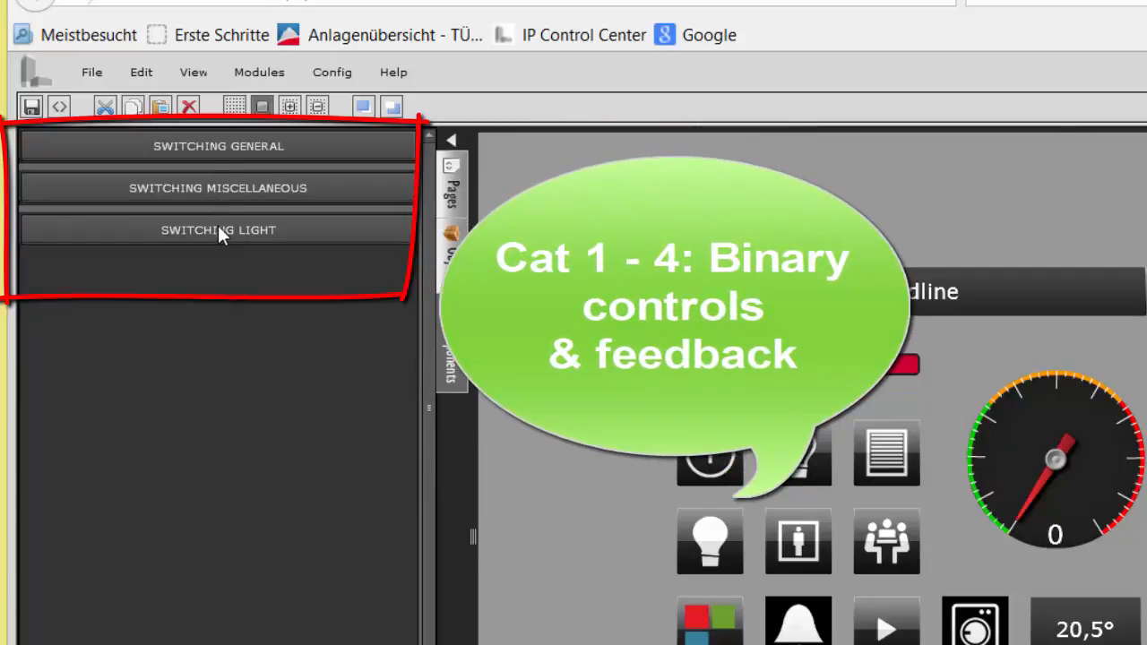
left_click(214, 271)
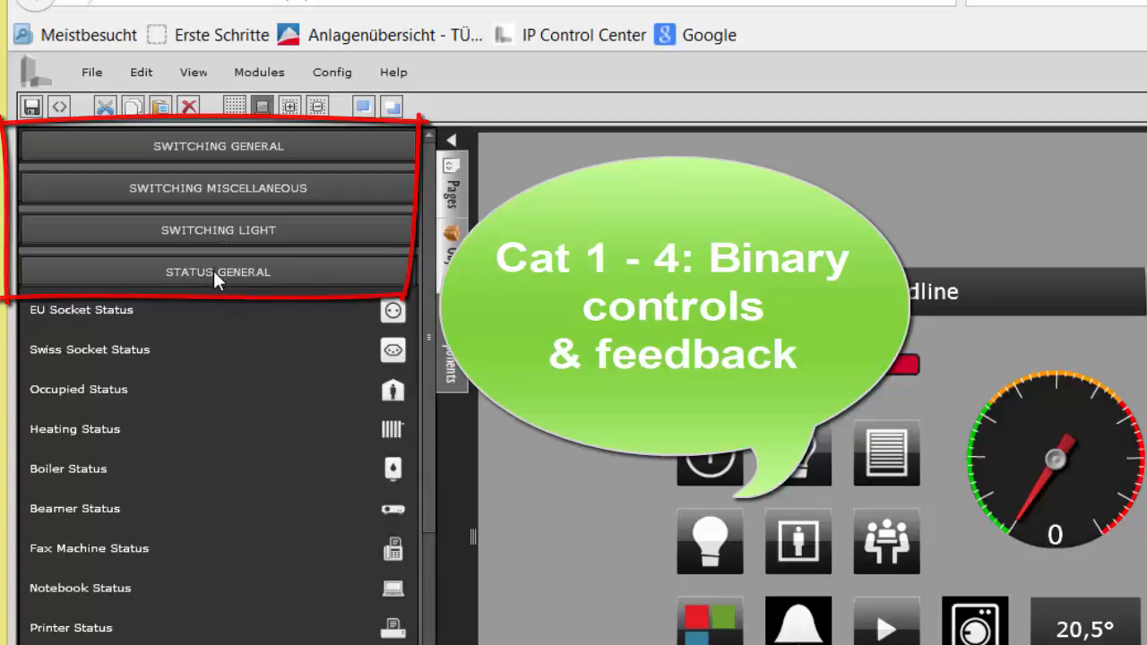
left_click(213, 271)
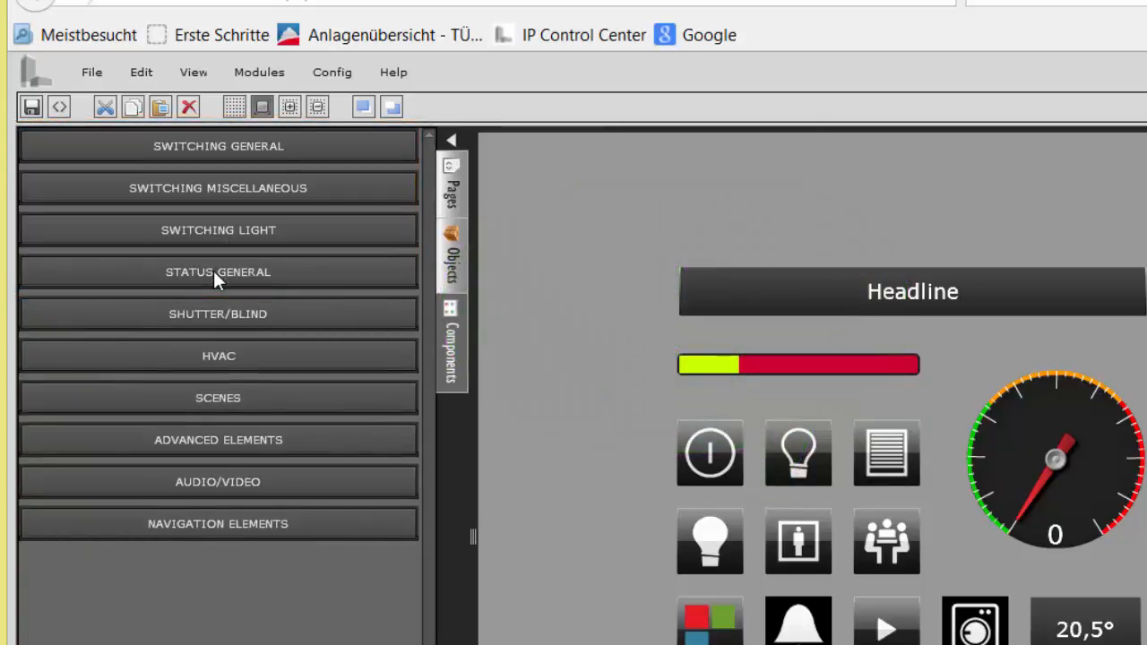
Step: Look through the full Status General component list and the Shutter/Blind components, then collapse Shutter/Blind
left_click(214, 271)
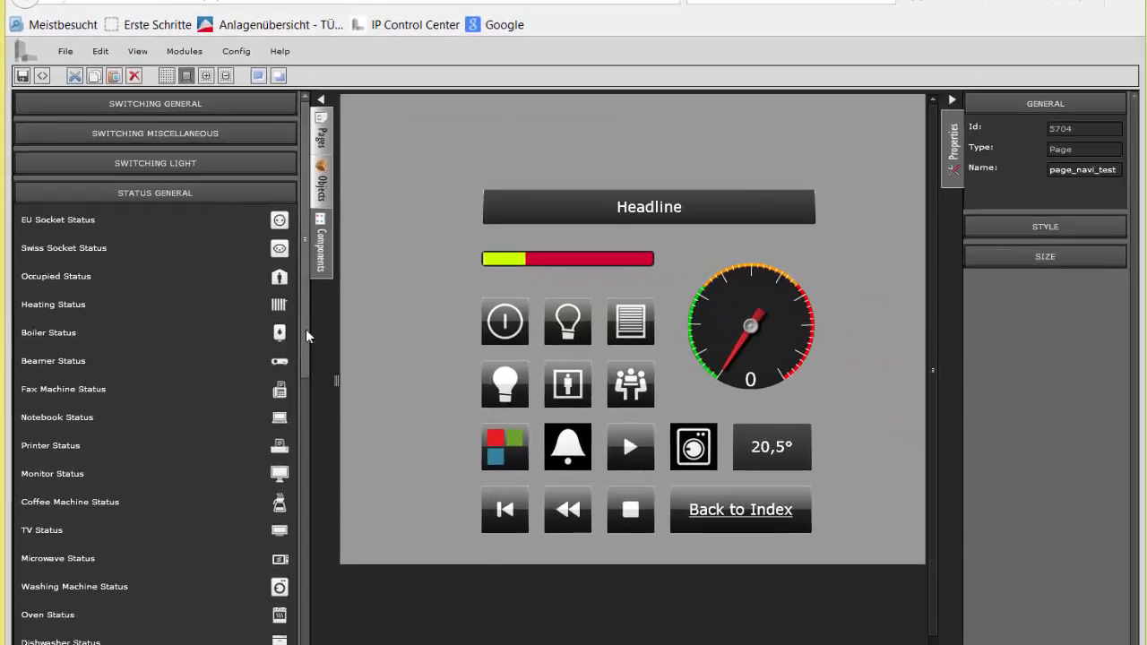
left_click_drag(306, 329, 311, 634)
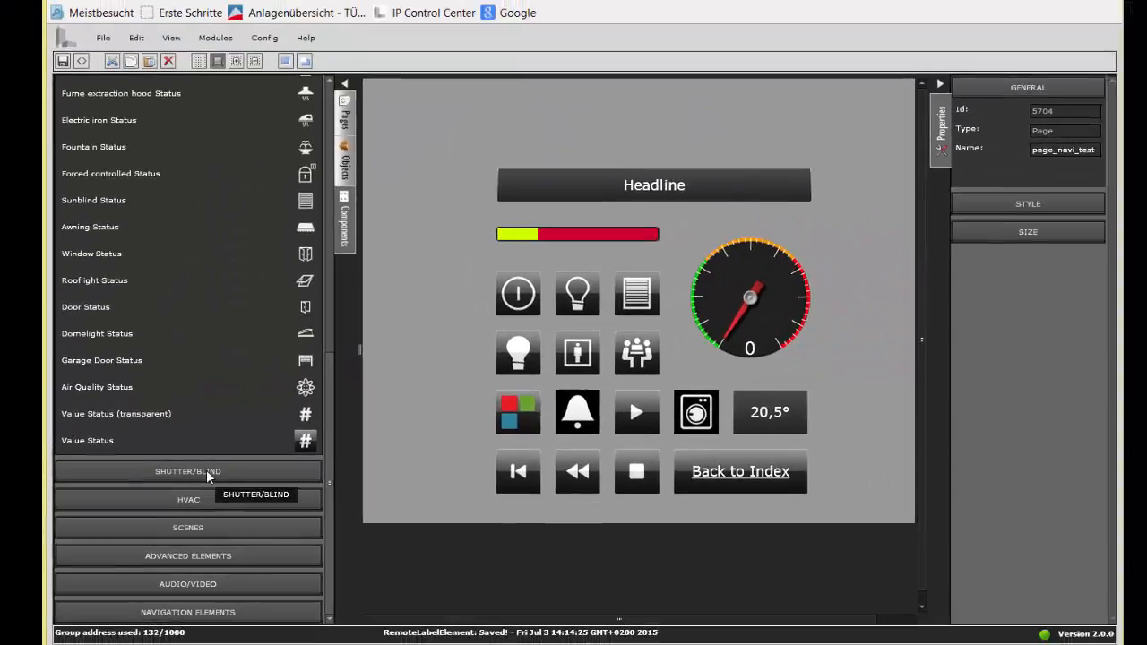
left_click(206, 469)
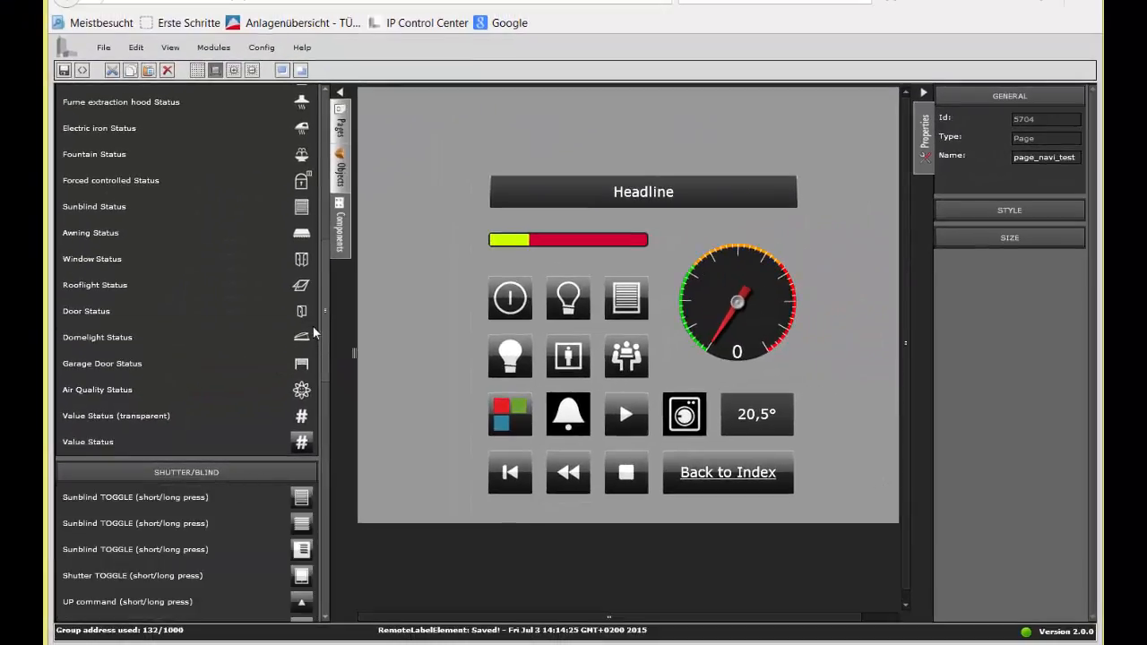
left_click_drag(321, 355, 337, 446)
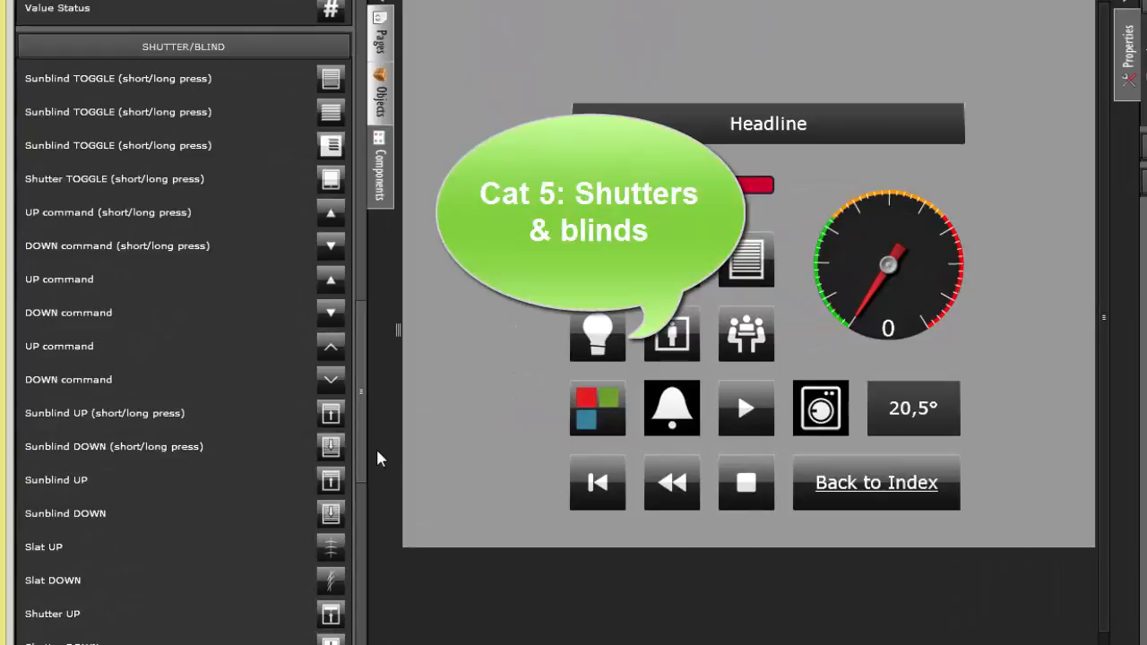
left_click(226, 45)
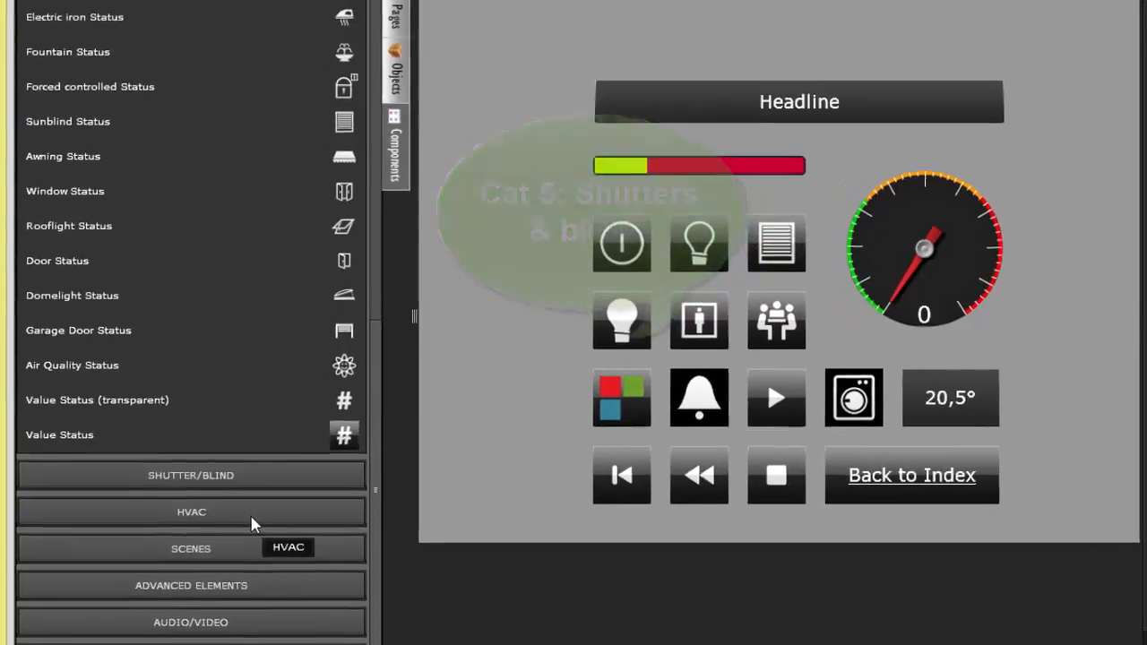
Step: Expand the HVAC category and look through its components down to the fan stages
left_click(243, 520)
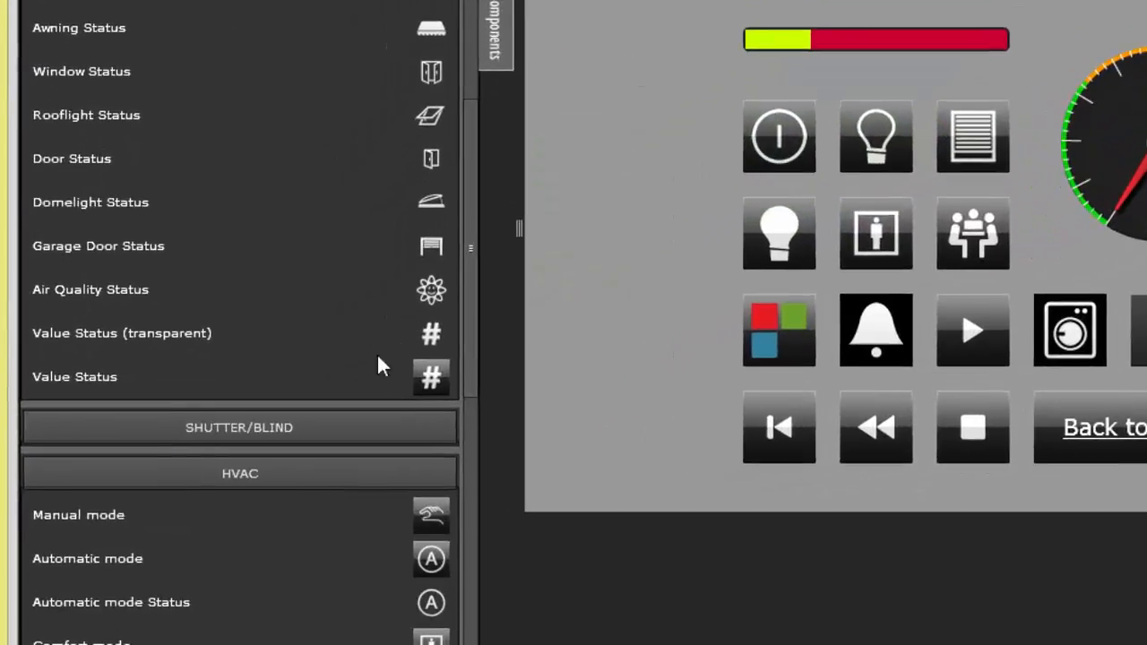
left_click_drag(470, 351, 478, 540)
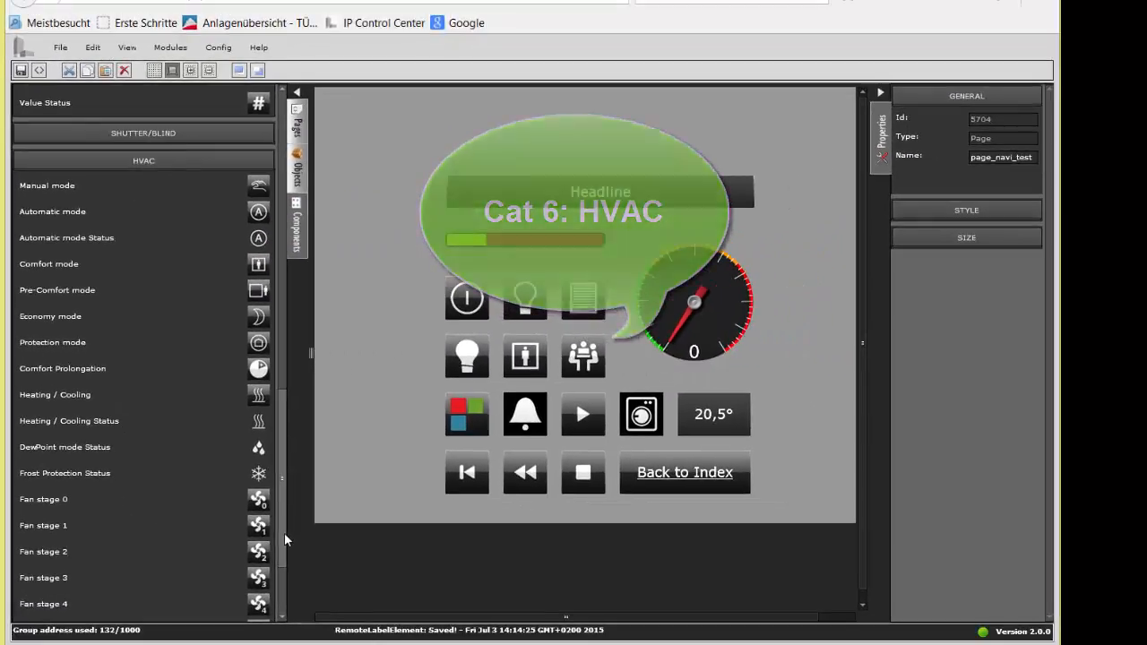
left_click_drag(284, 540, 289, 610)
Step: Expand the Scenes and Audio/Video categories and look through their components
left_click(172, 529)
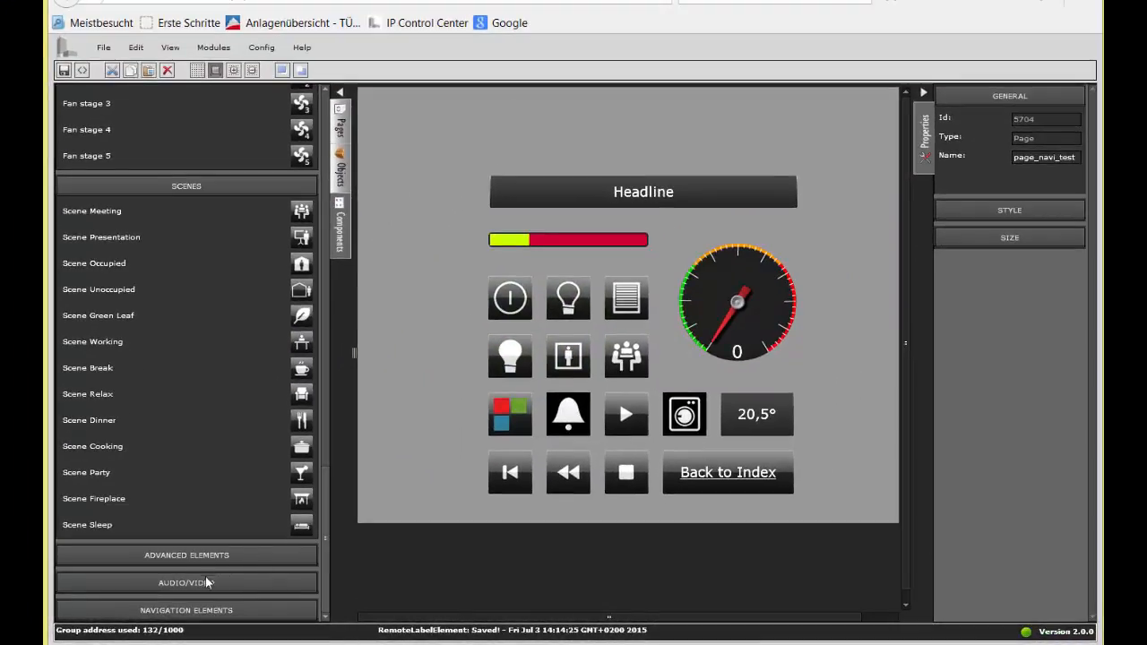
left_click(176, 581)
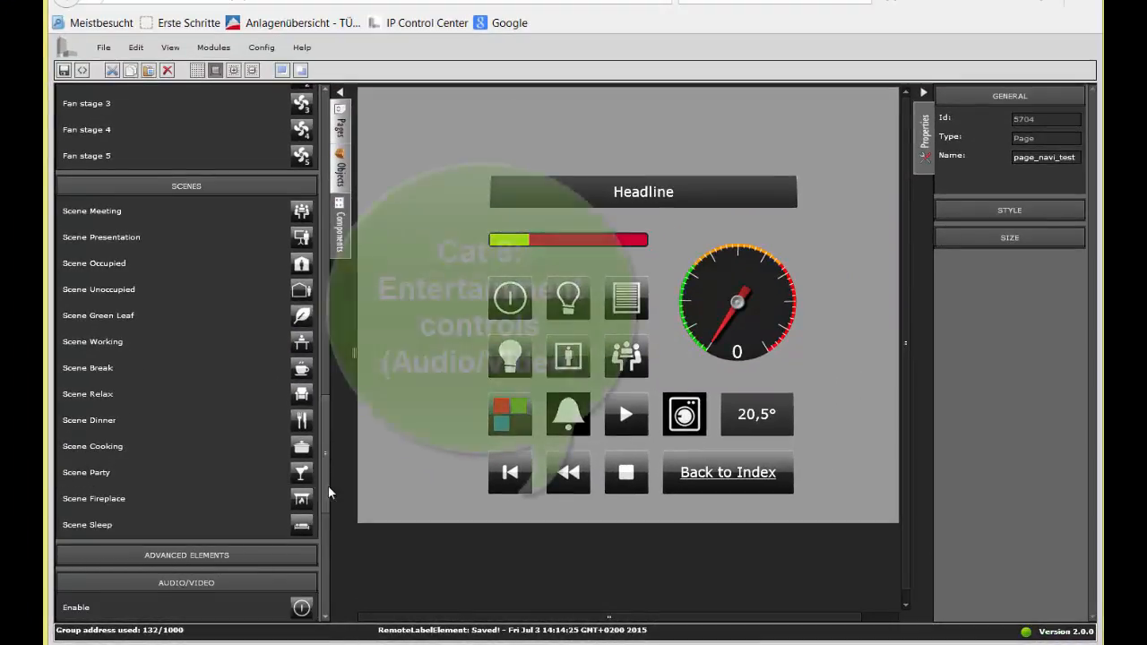
left_click_drag(325, 484, 335, 555)
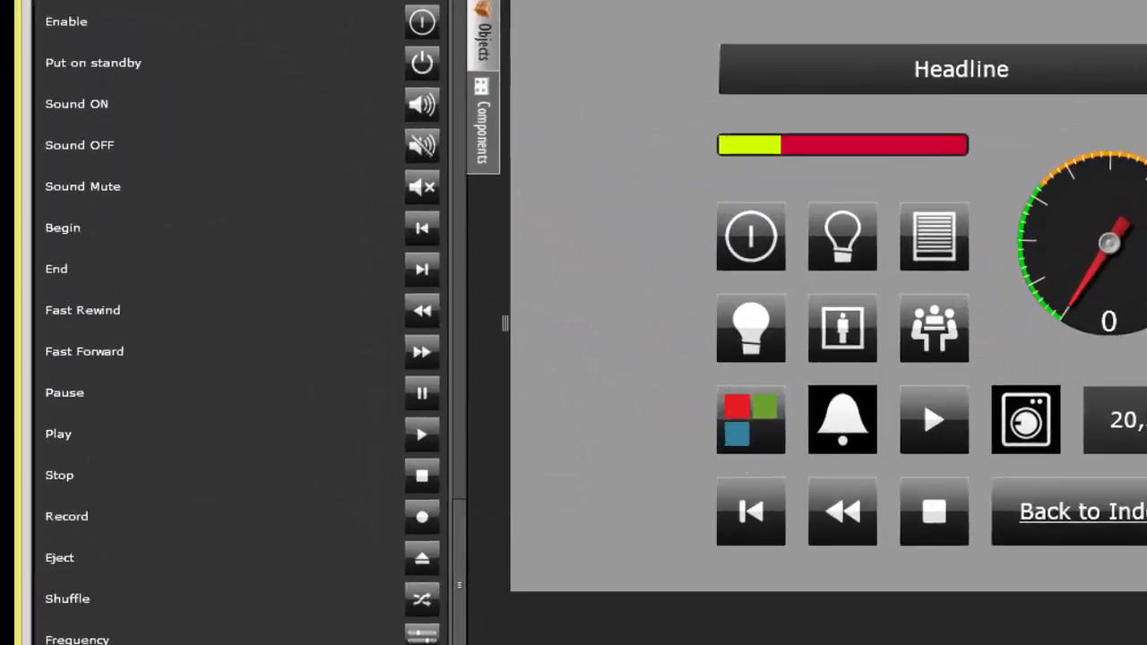
Step: Expand the Navigation Elements category and examine its components, such as containers, page navigators and labels
scroll(340, 636, "down", 3)
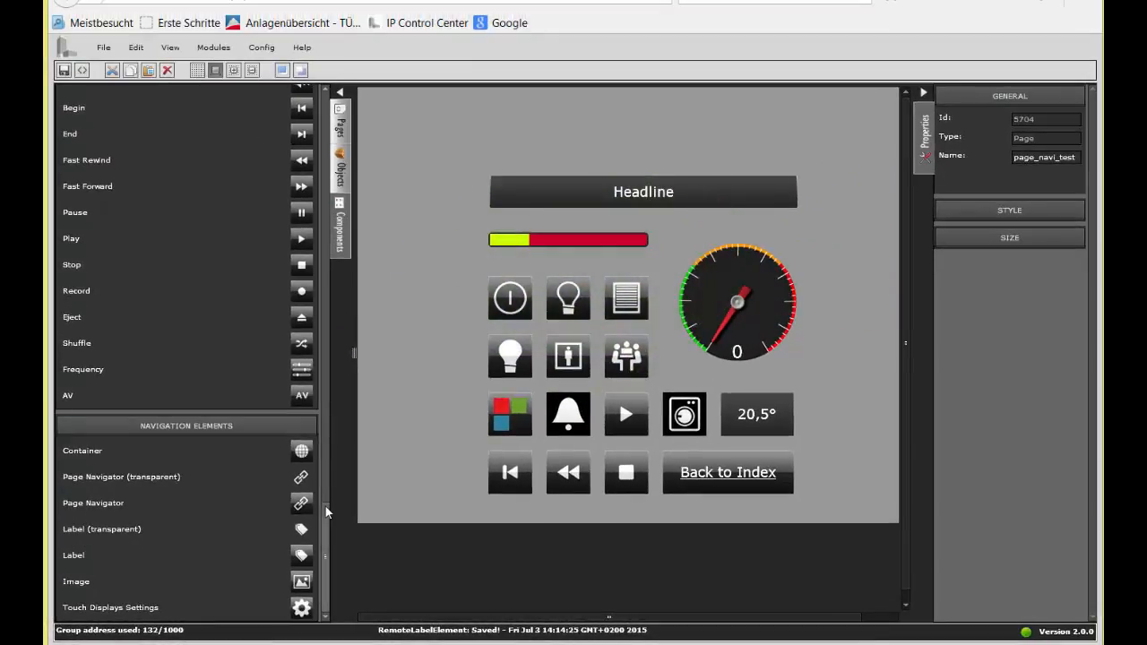
left_click_drag(324, 504, 336, 461)
left_click(210, 209)
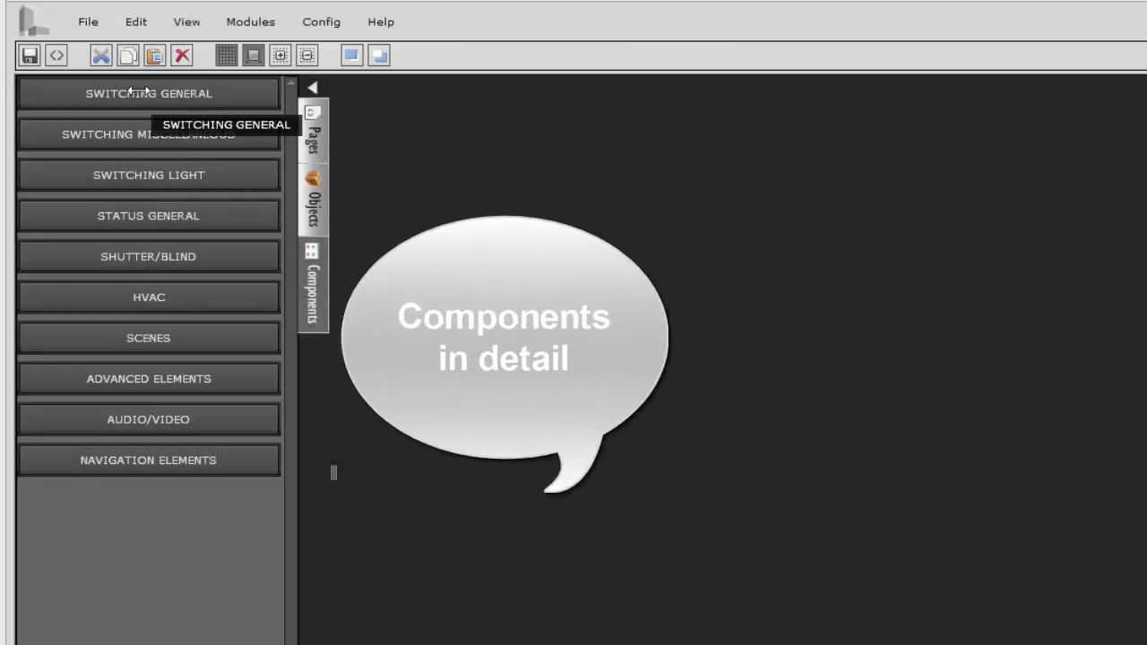
Step: Examine the components of the Switching General and Switching Miscellaneous categories in detail, collapsing each one after viewing
left_click(138, 91)
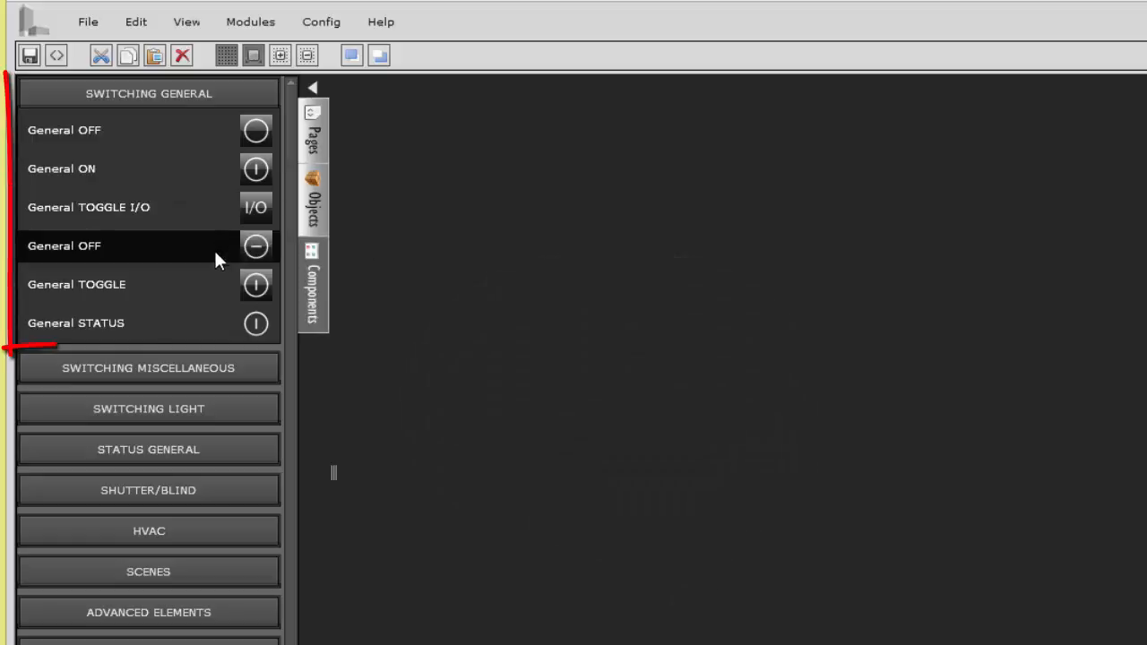
left_click(209, 93)
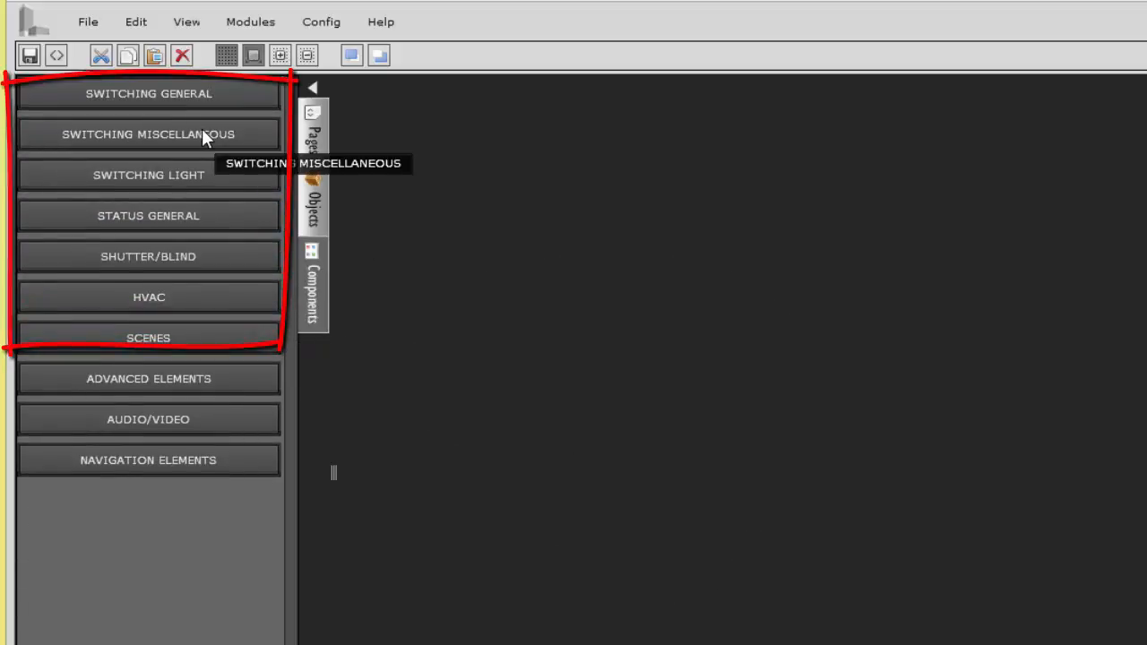
left_click(202, 131)
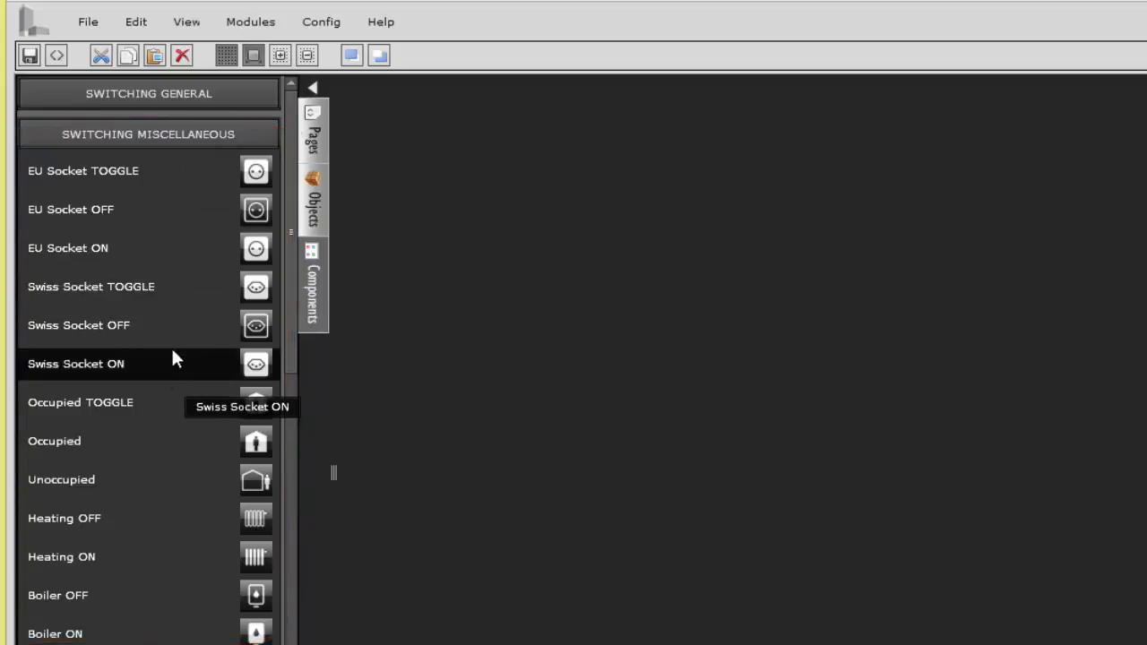
left_click(179, 137)
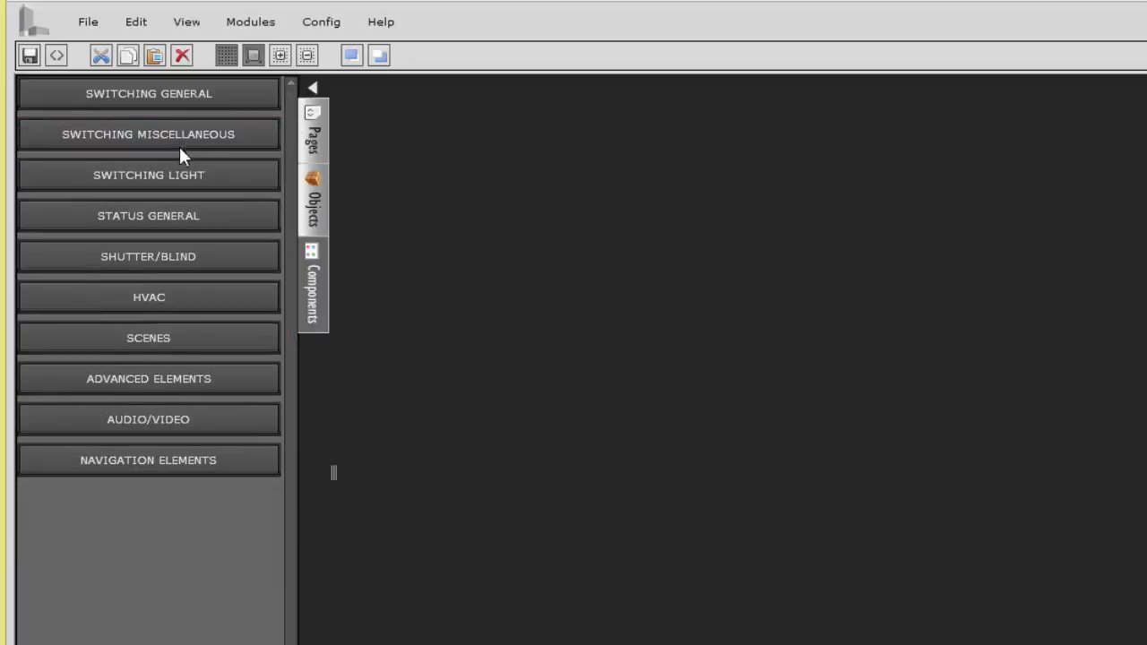
Step: Examine the Switching Light components and the whole Status General list in detail, collapsing each category after viewing
left_click(206, 176)
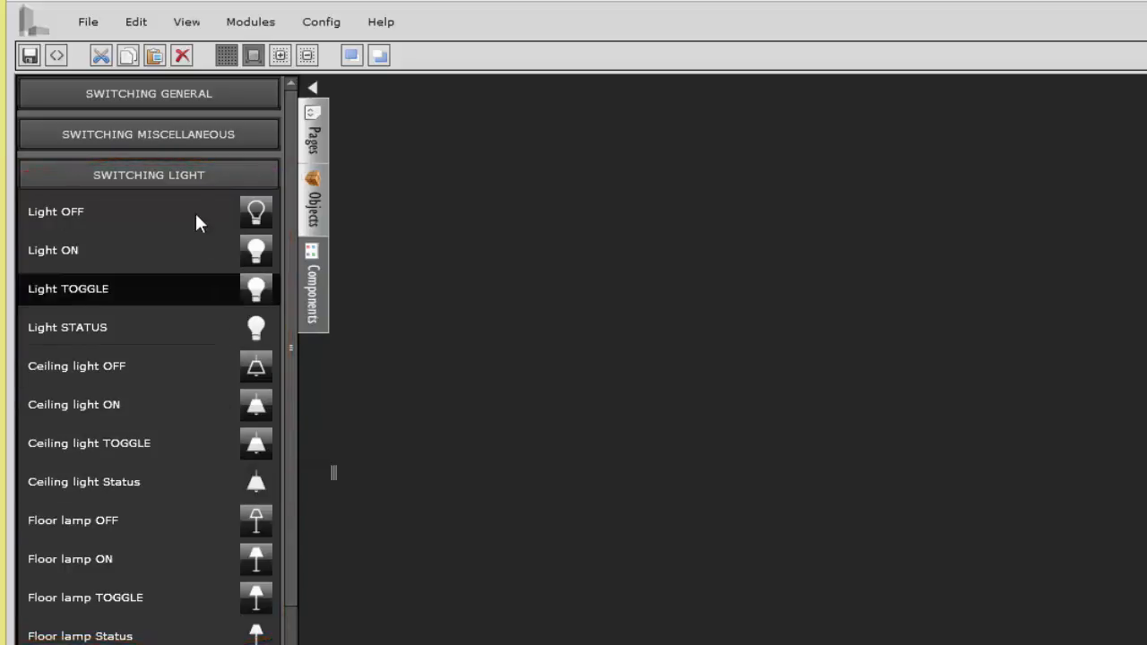
left_click(191, 177)
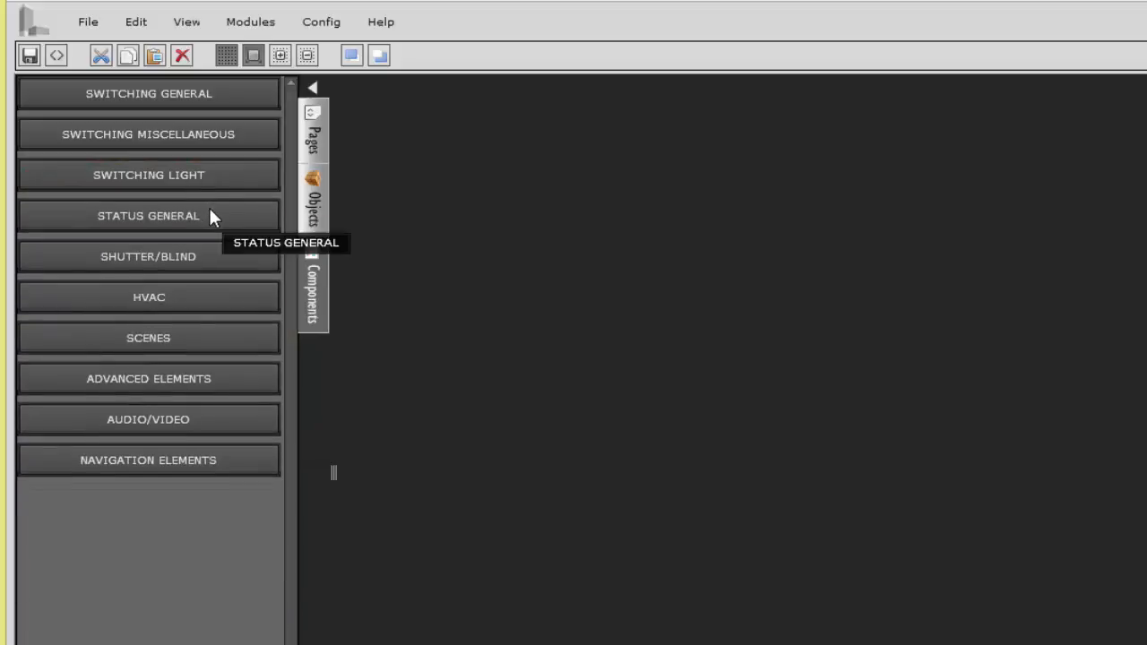
left_click(212, 215)
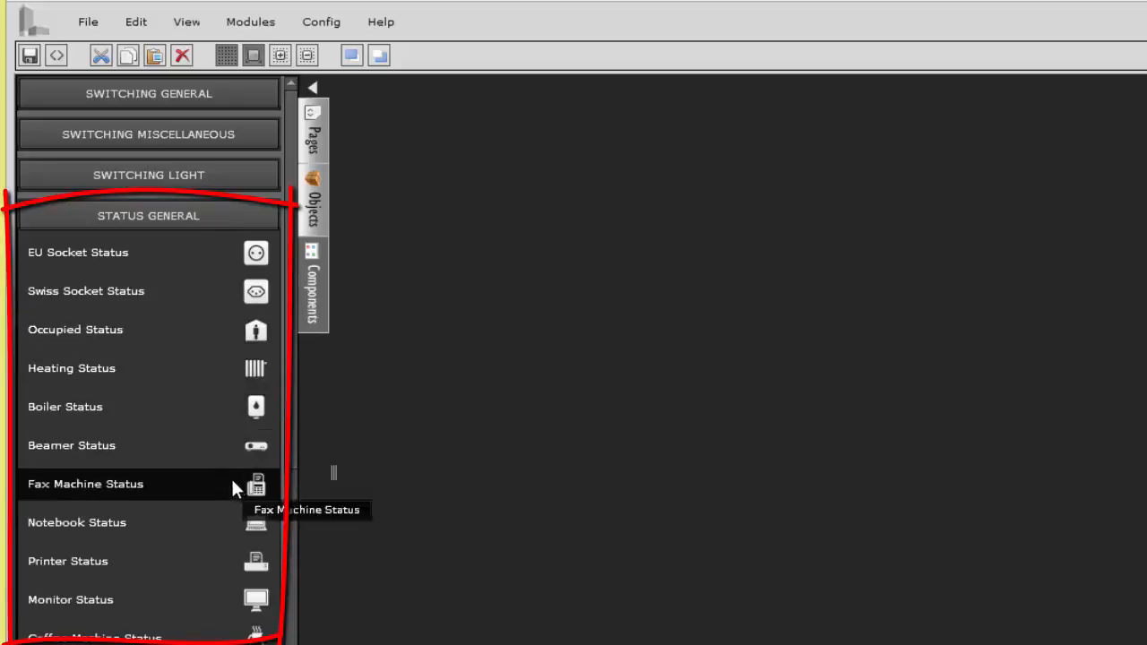
left_click(290, 621)
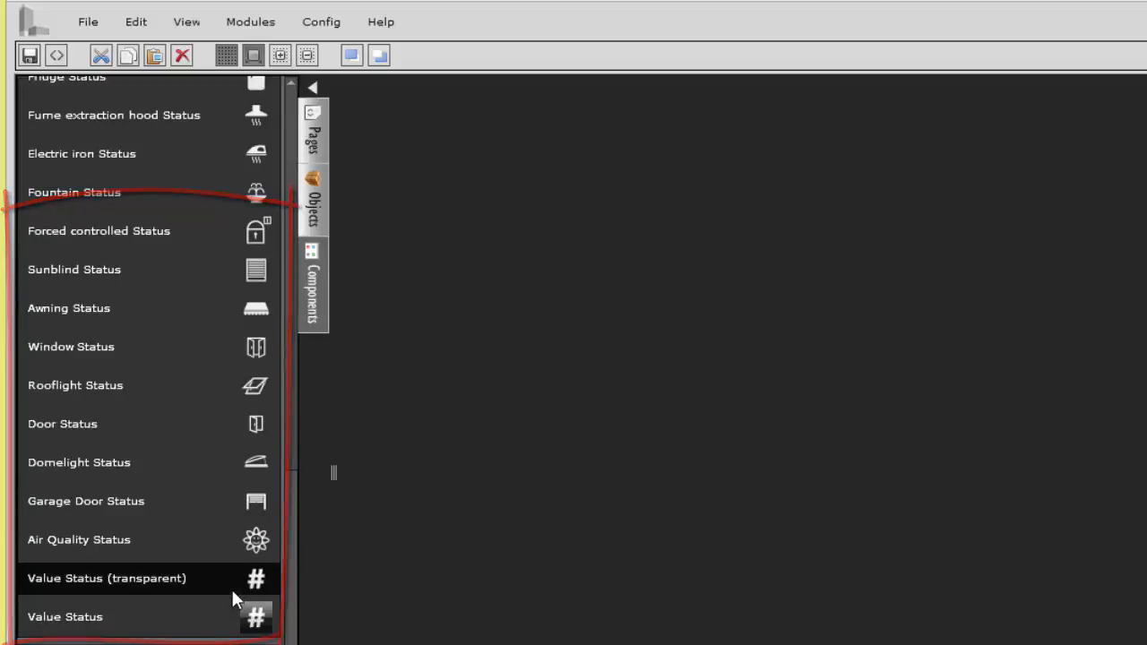
left_click_drag(289, 548, 292, 175)
left_click(178, 215)
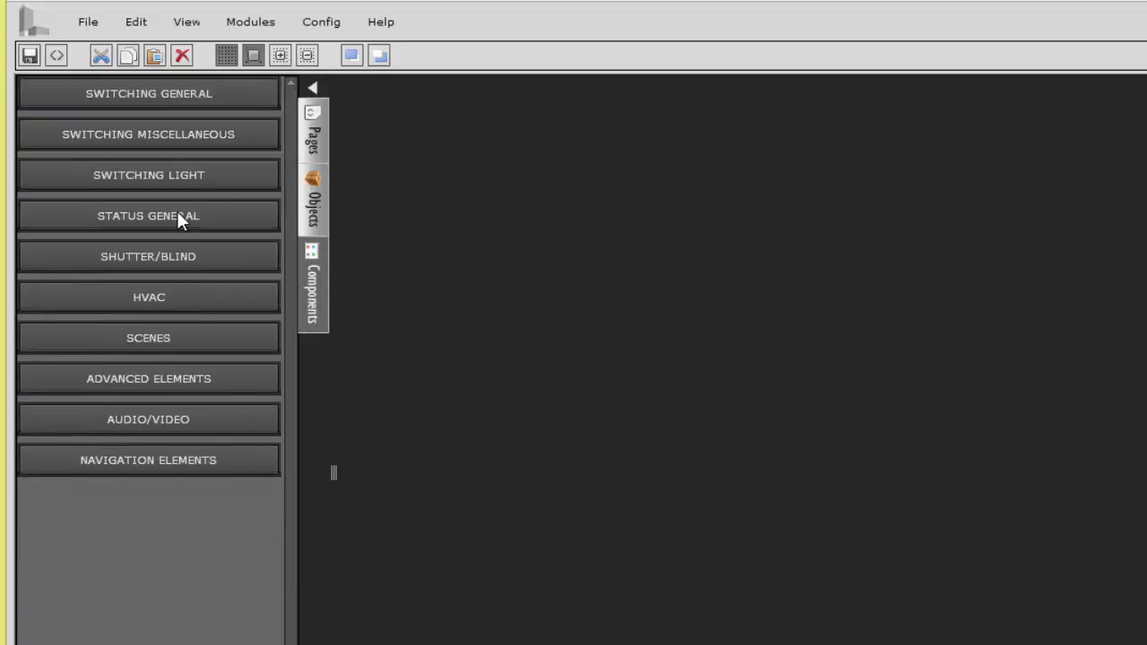
Step: Examine the Shutter/Blind category's sunblind, slat, shutter, awning and window components, then collapse the category
left_click(164, 253)
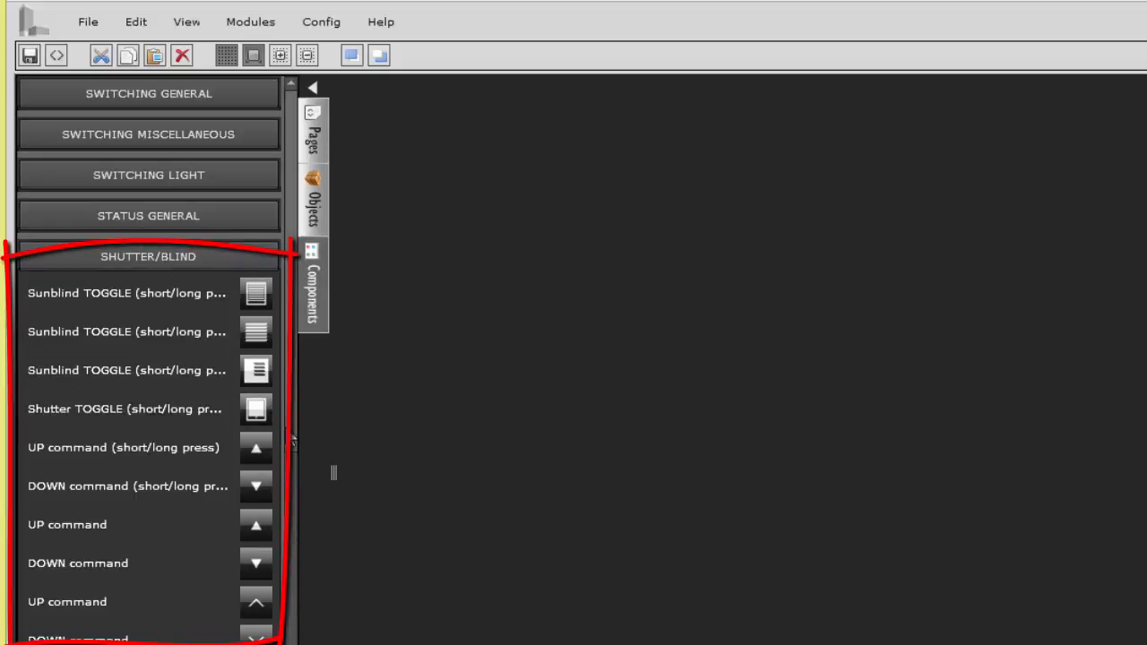
scroll(296, 475, "down", 10)
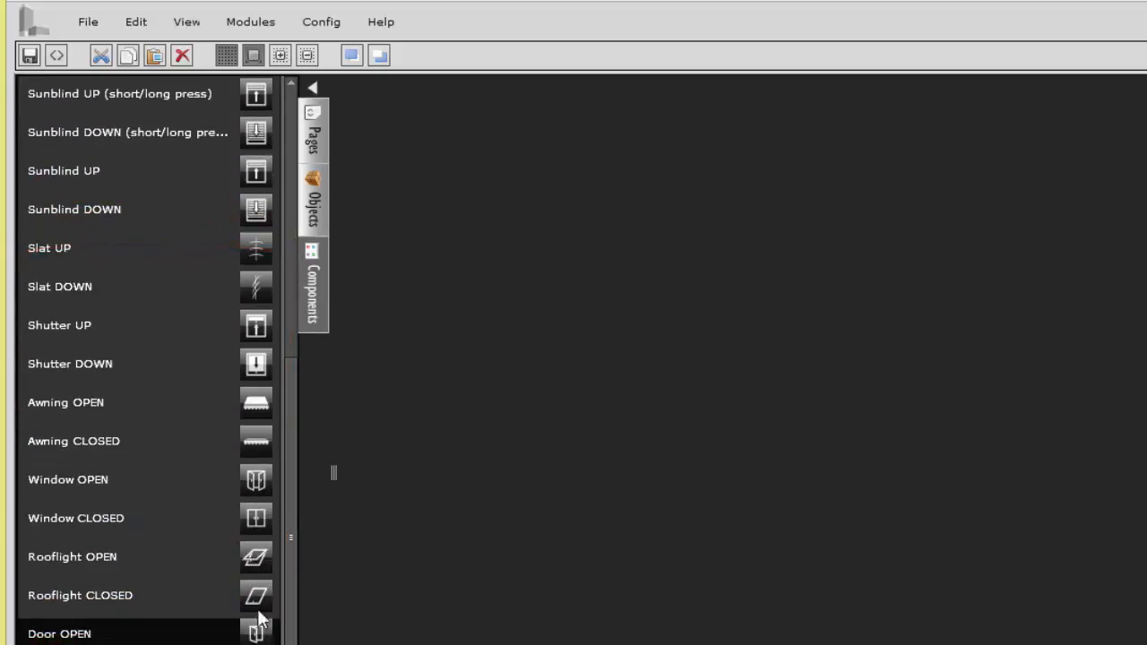
scroll(290, 243, "up", 10)
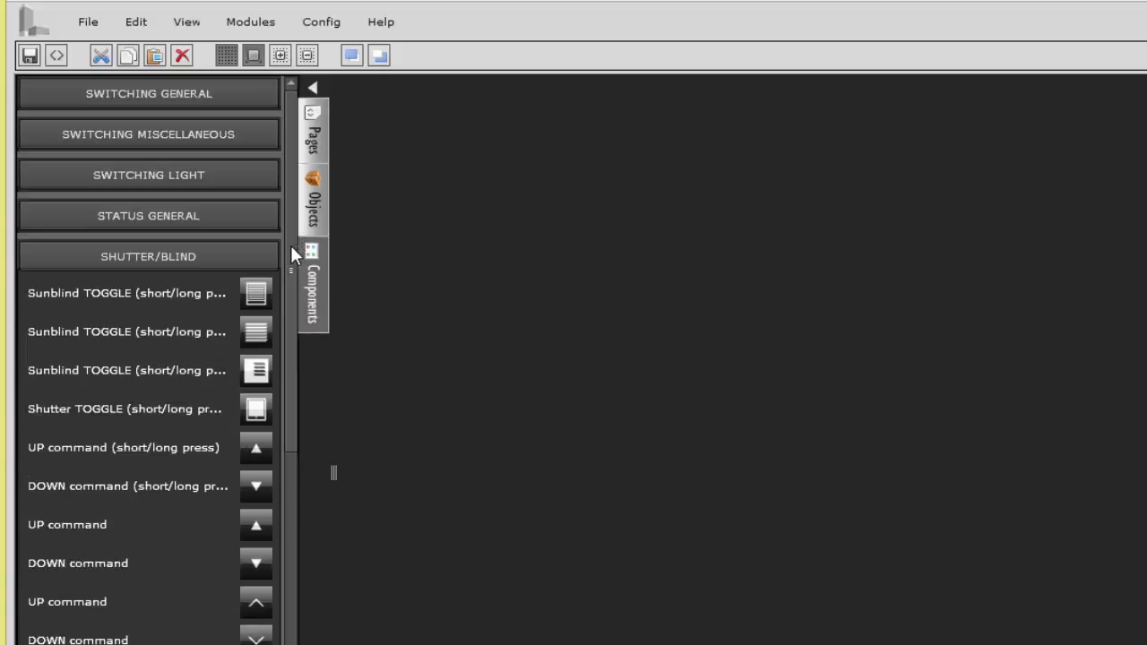
left_click(247, 252)
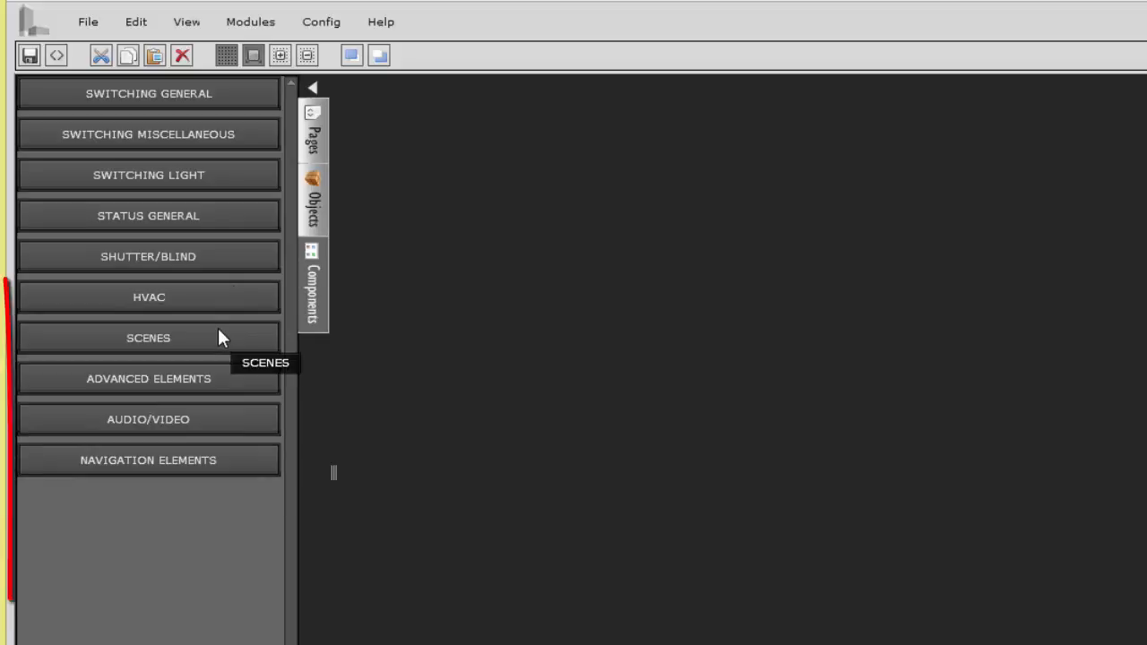
Step: Examine the HVAC category's operating mode, heating/cooling and fan stage components, then collapse the category
left_click(185, 298)
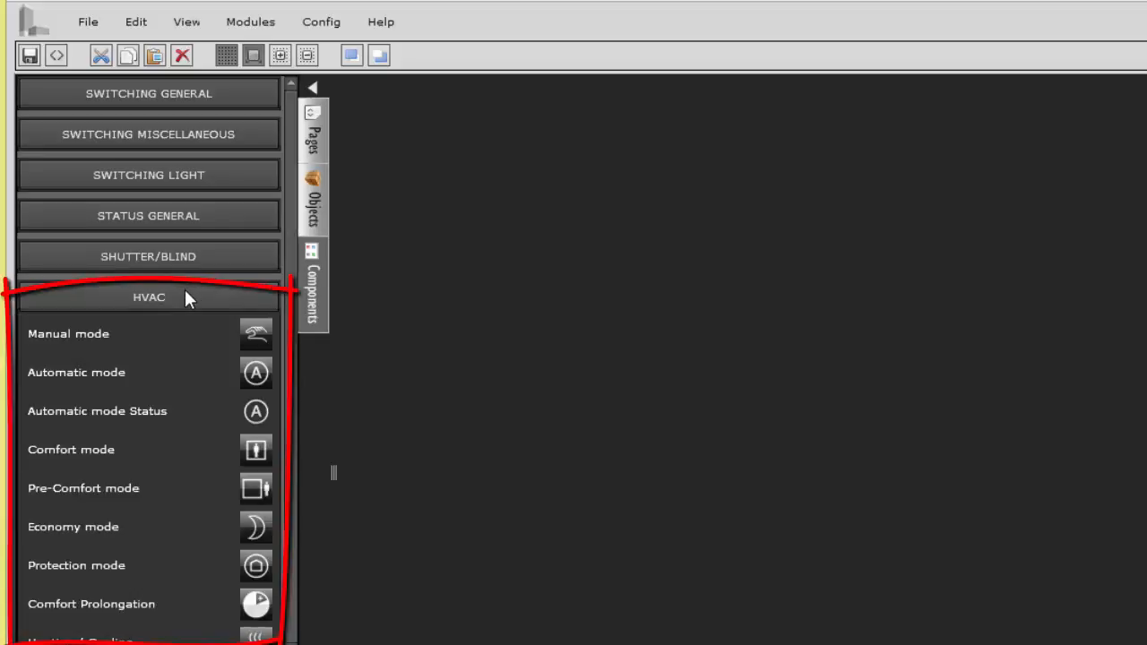
scroll(294, 509, "down", 1)
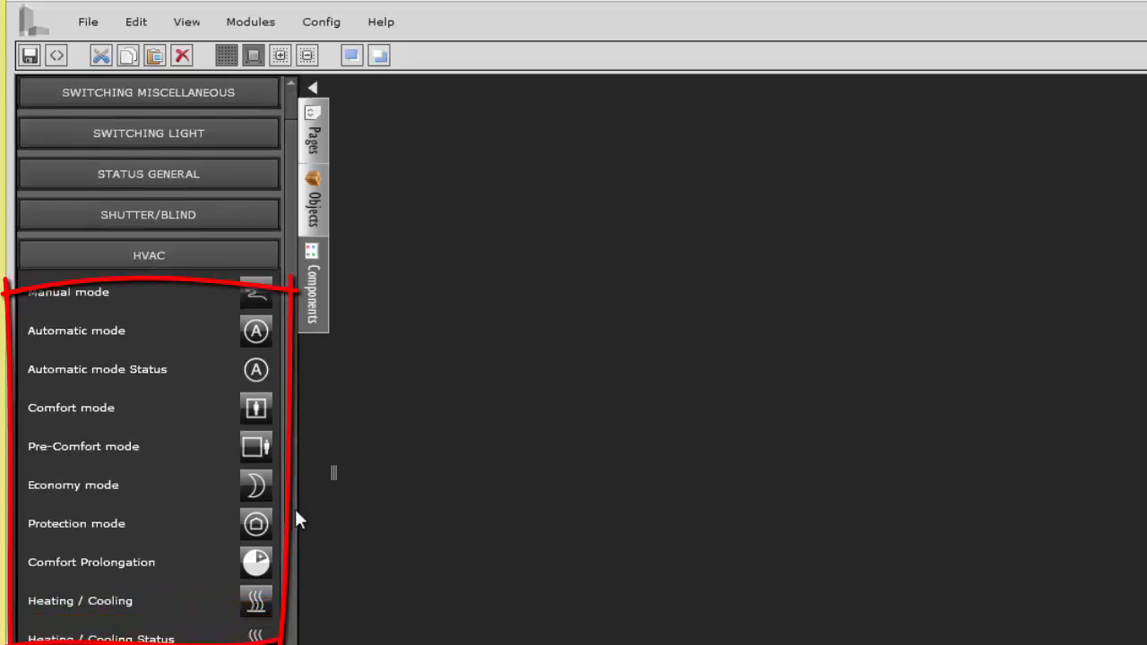
scroll(295, 509, "down", 5)
scroll(308, 627, "up", 1)
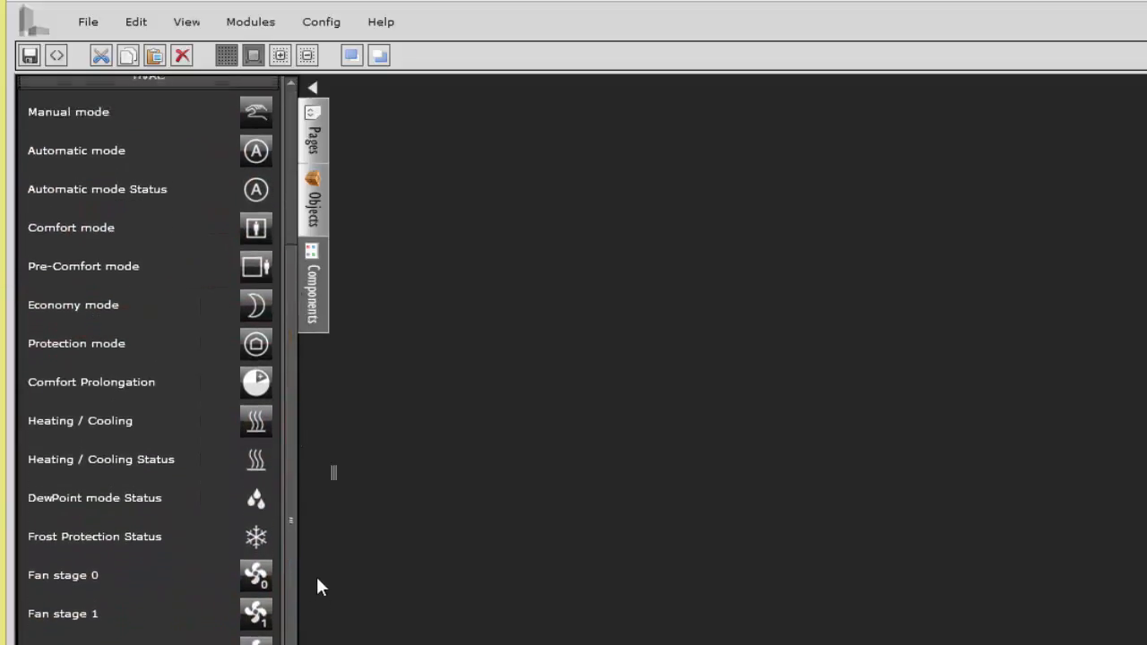
scroll(315, 538, "up", 3)
left_click(168, 210)
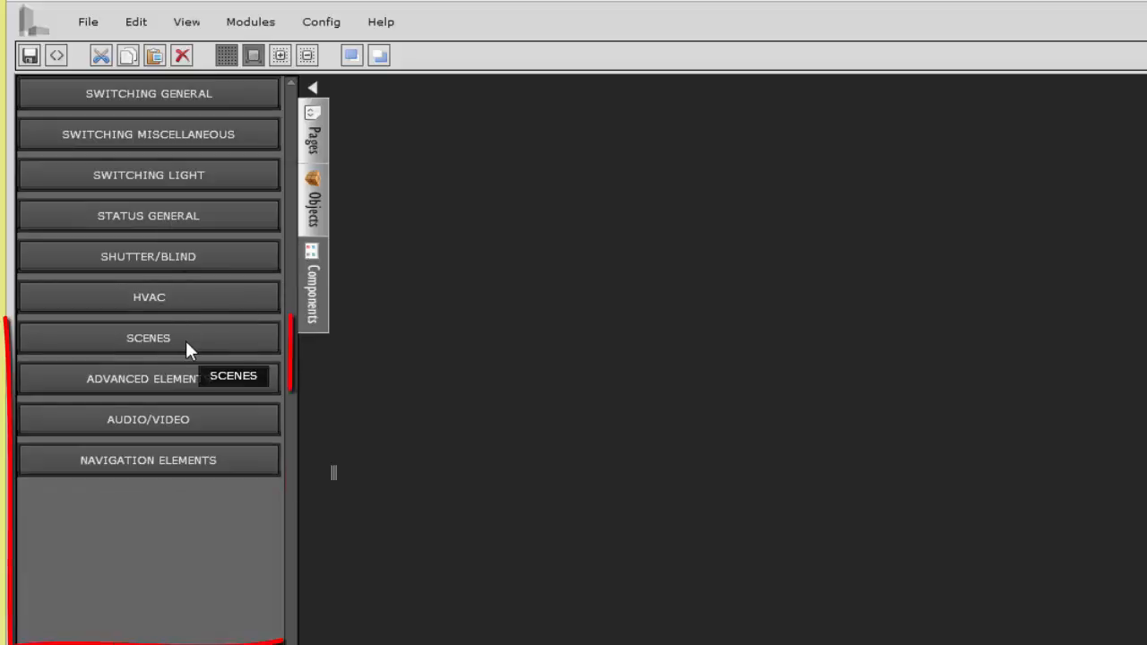
Step: Examine the Scenes and Advanced Elements components, including the sliders, matrix element and fan elements, collapsing each category after viewing
left_click(186, 347)
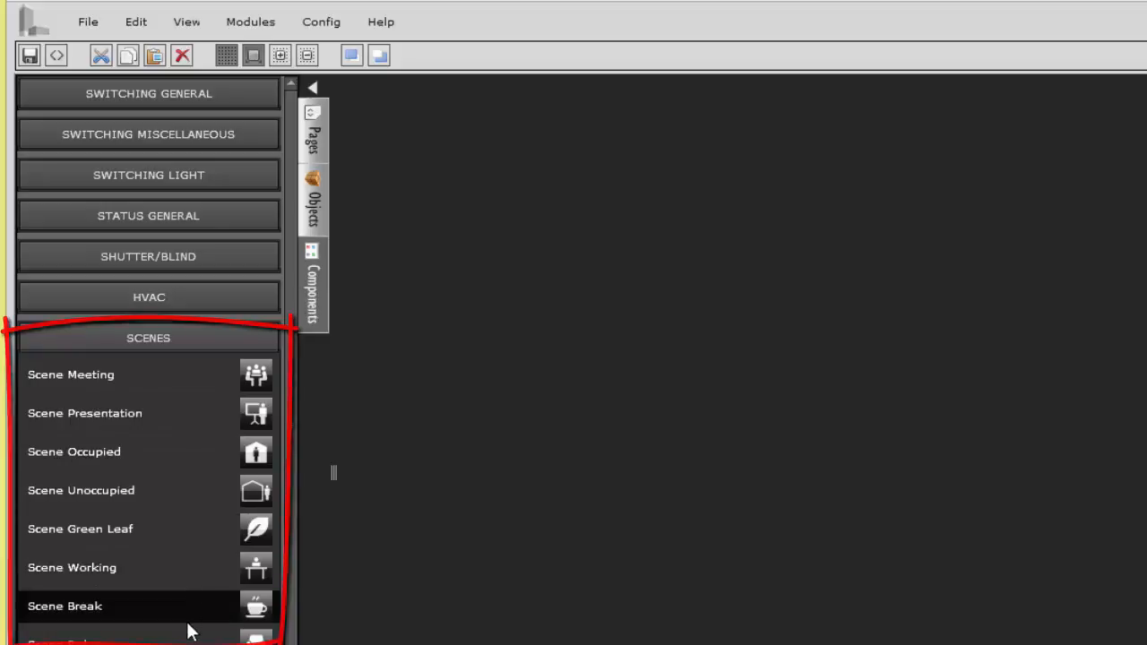
left_click(175, 339)
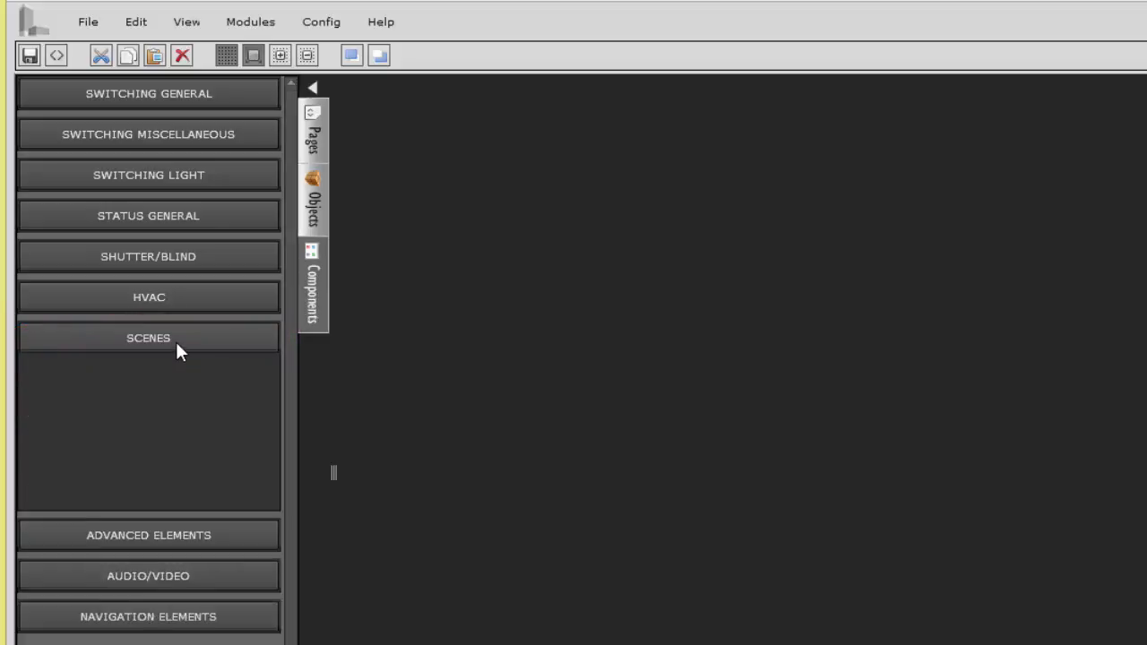
left_click(240, 386)
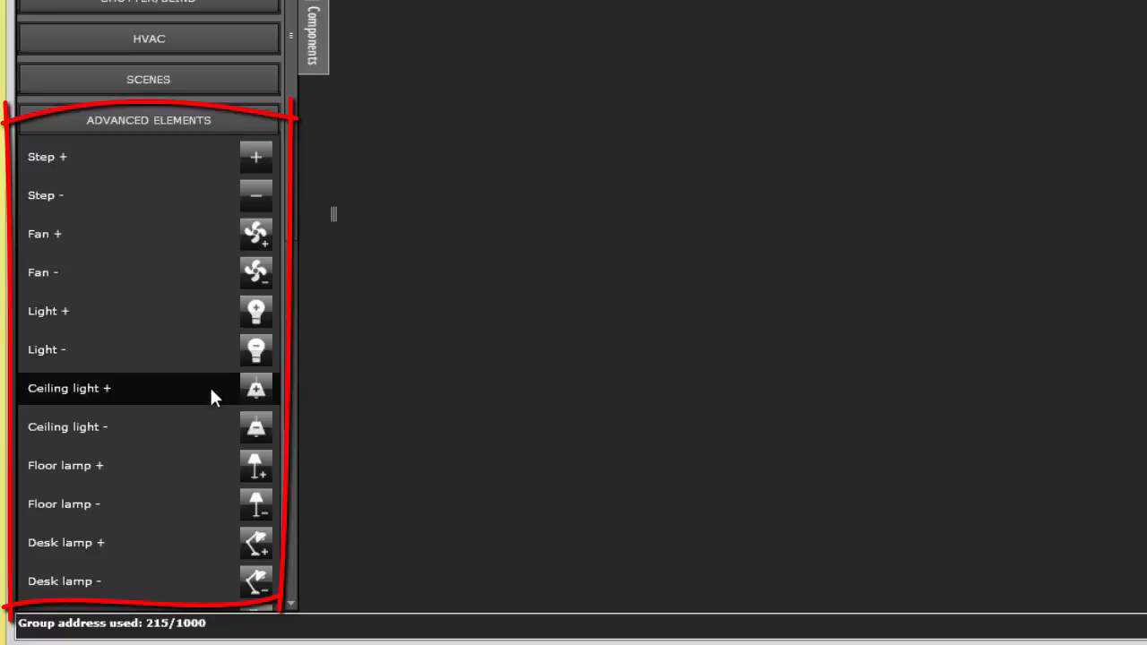
scroll(290, 465, "down", 5)
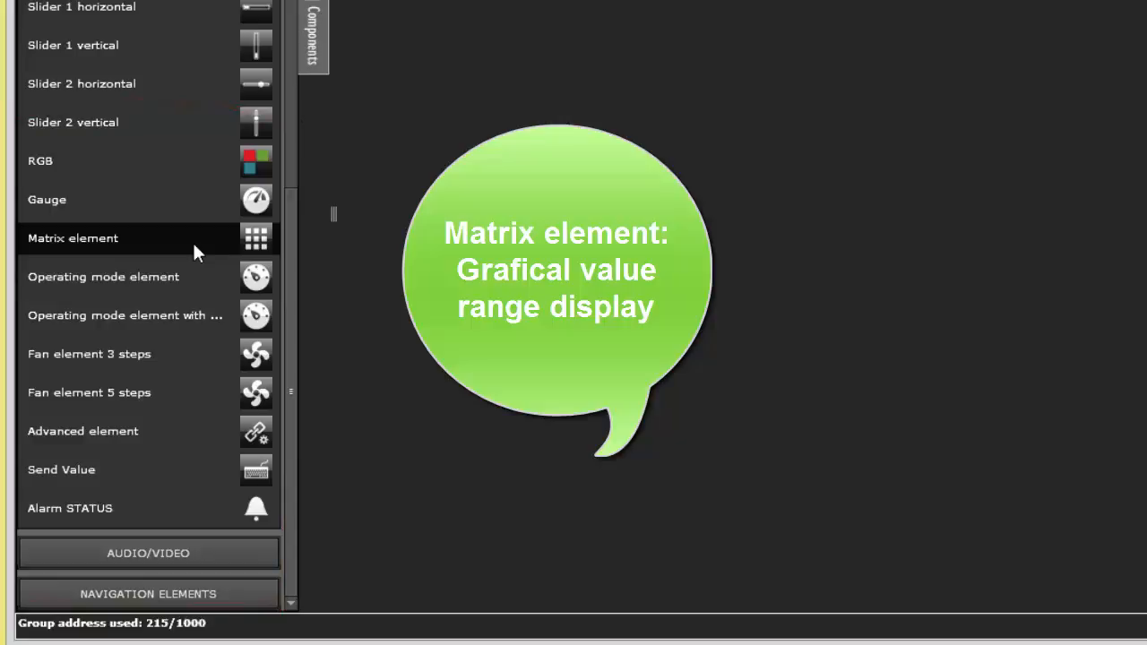
left_click_drag(288, 281, 293, 4)
left_click(149, 1)
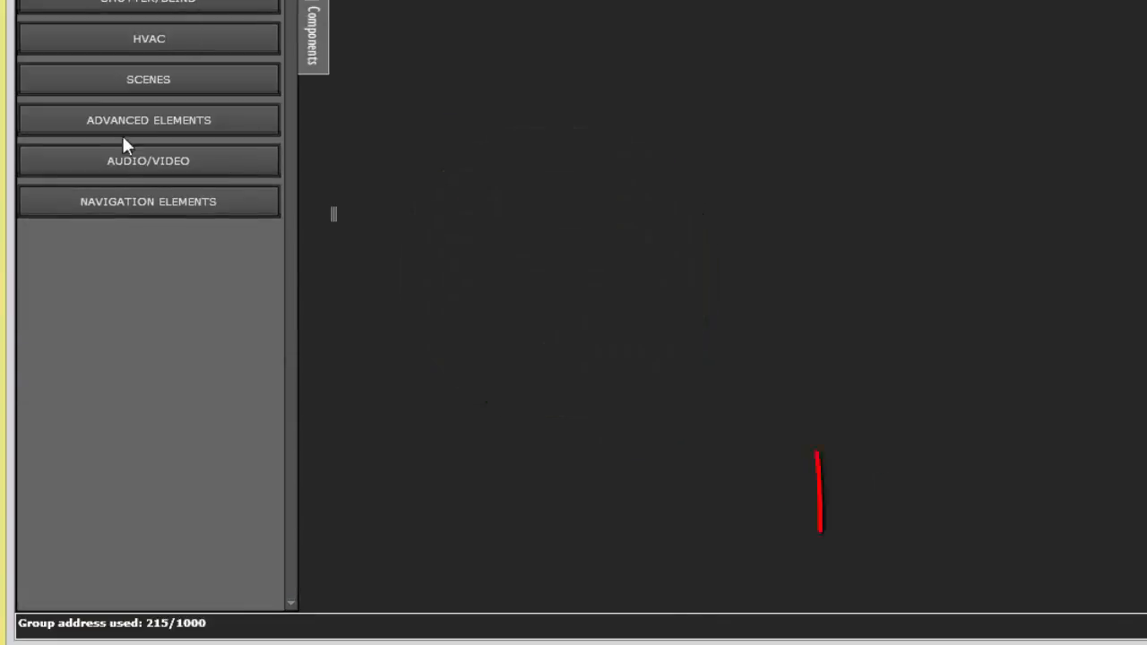
Step: Examine the Audio/Video category's sound and playback components, collapse it, and open the Navigation Elements category
left_click(116, 158)
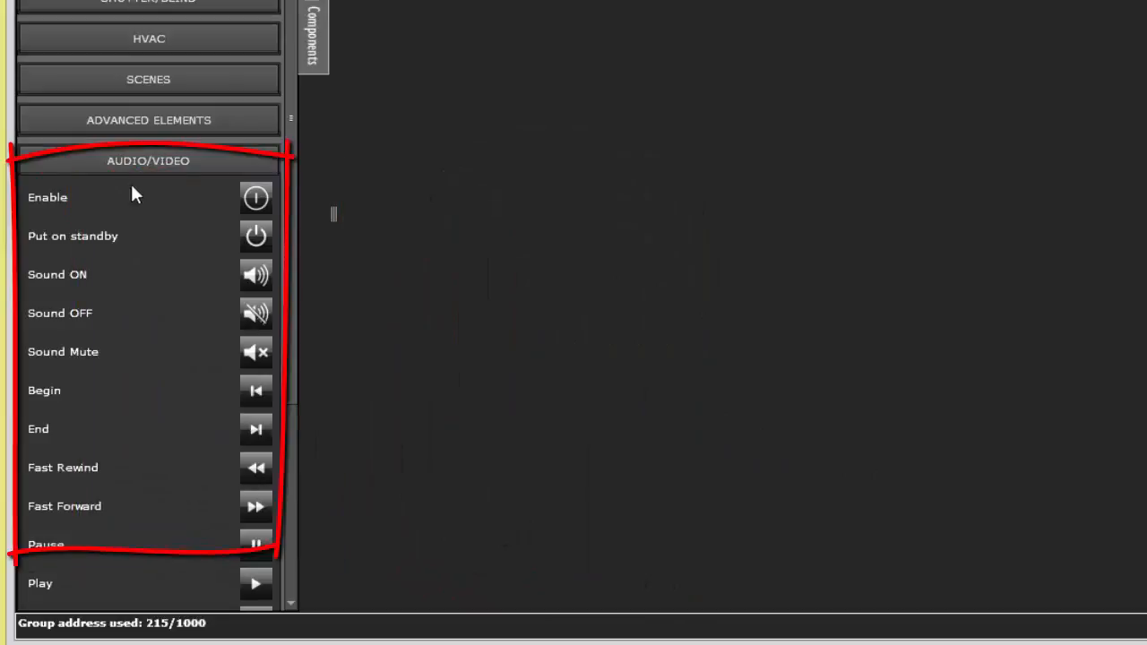
left_click_drag(293, 225, 290, 371)
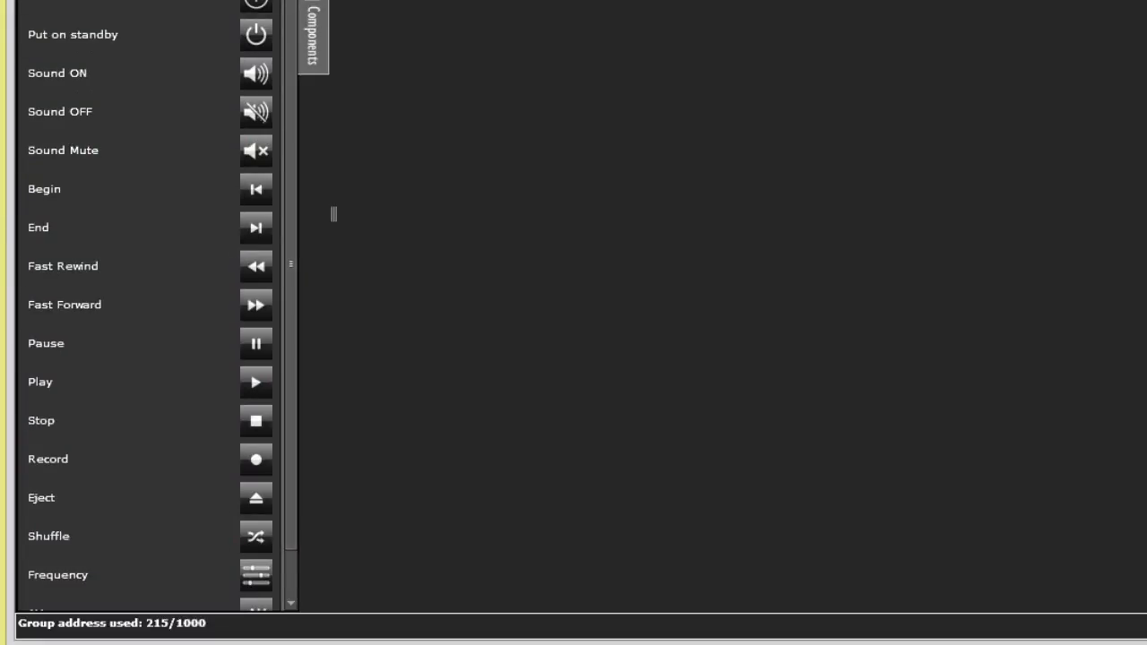
left_click(202, 1)
left_click(156, 198)
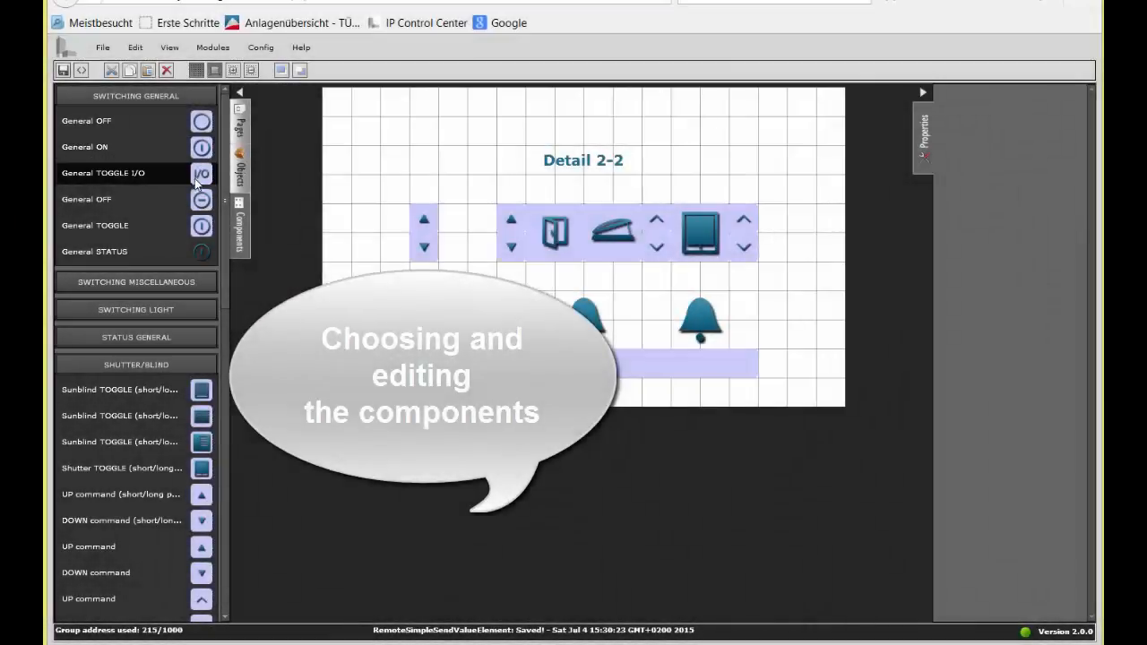
Step: Place a General TOGGLE I/O component on the Detail 2-2 page, view its disconnected status settings, and collapse both the disconnected and first status sections
left_click_drag(198, 178, 349, 143)
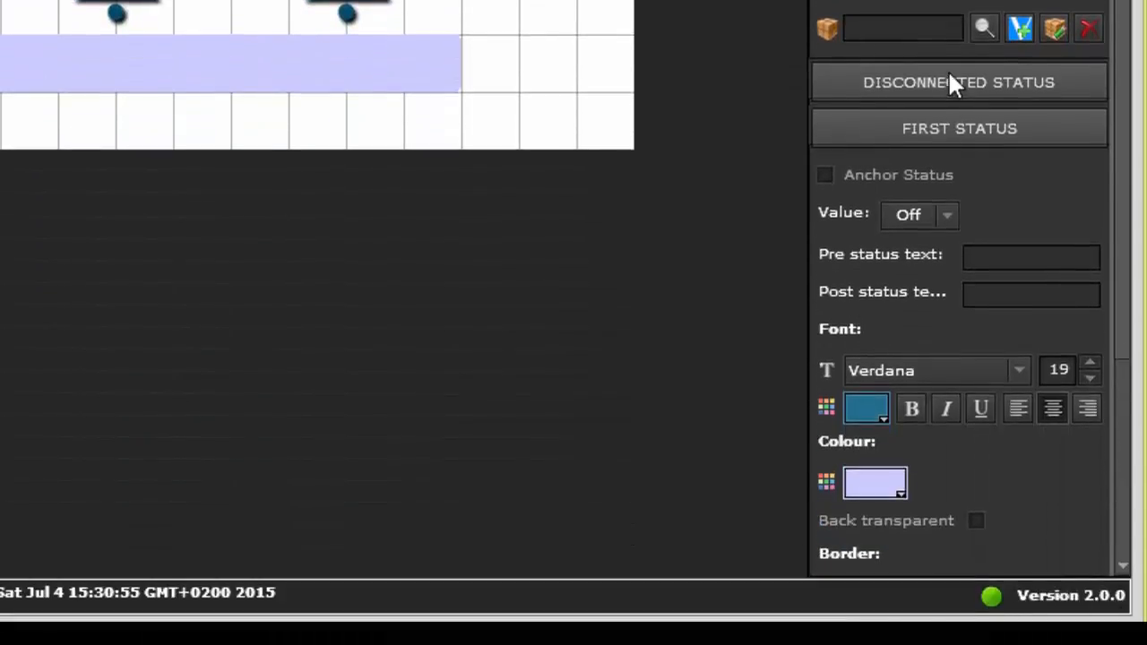
left_click(950, 79)
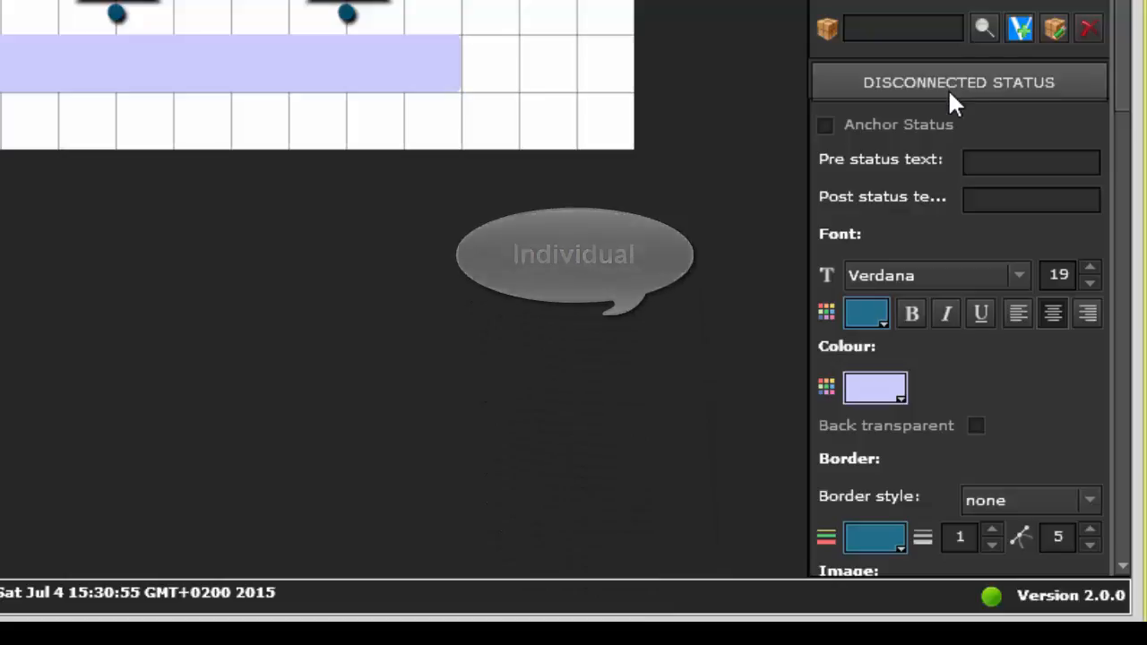
left_click(949, 82)
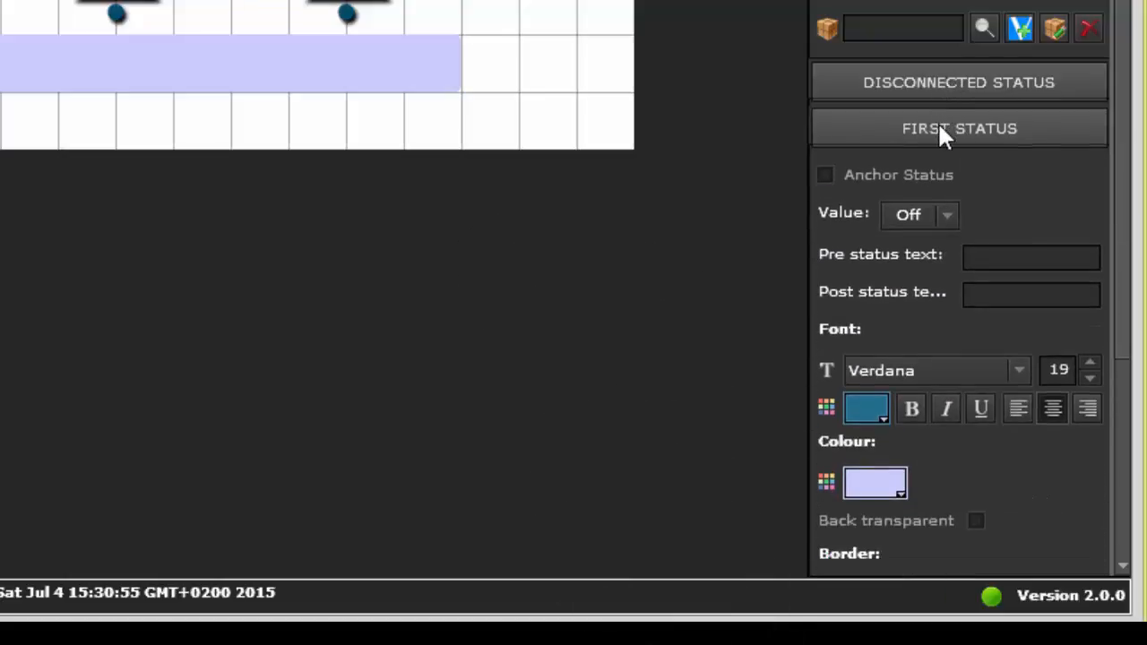
left_click(939, 130)
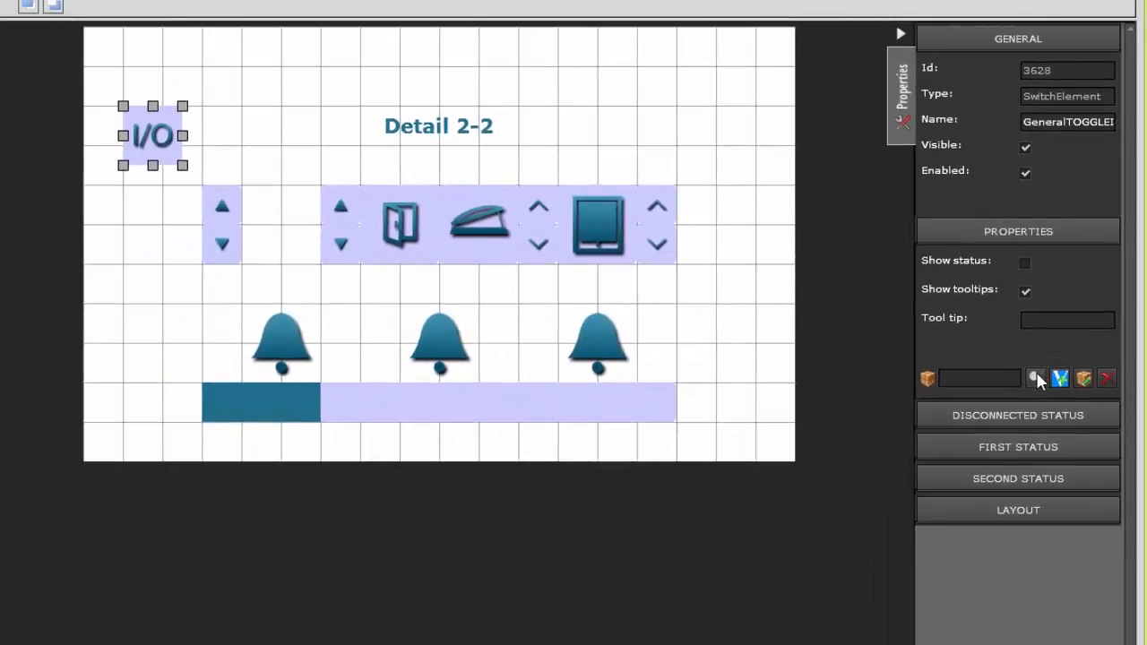
Step: Assign the object 82:EG Q11.1 Schlafen Bett 1 e/a Nord to the I/O component through the object selection dialog
left_click(1037, 380)
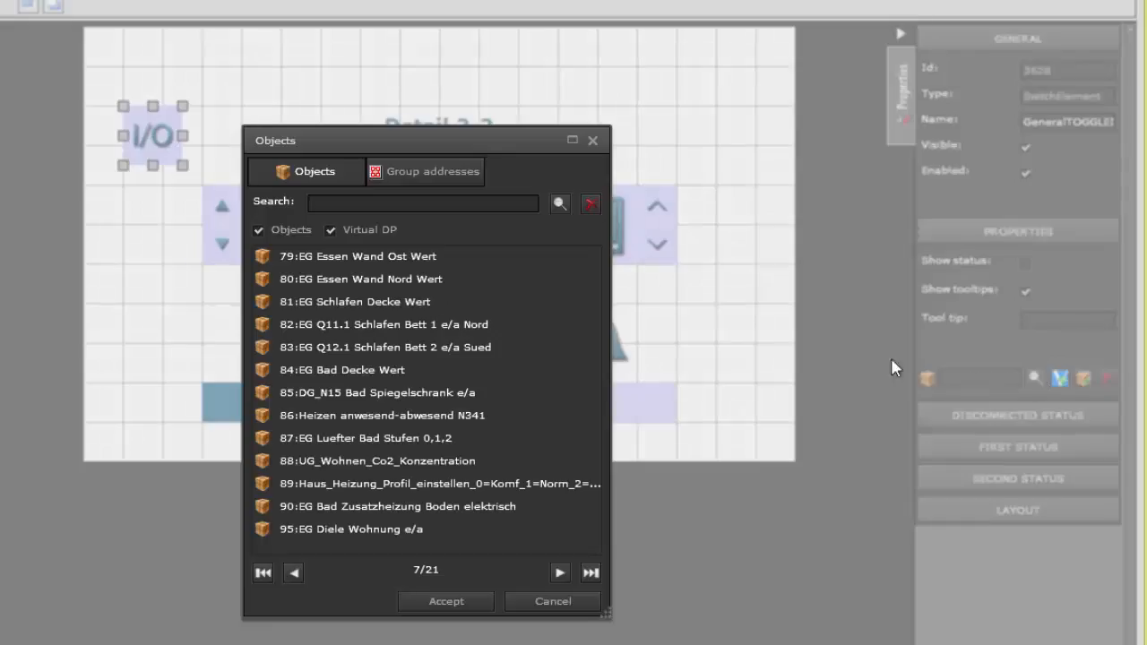
double_click(490, 324)
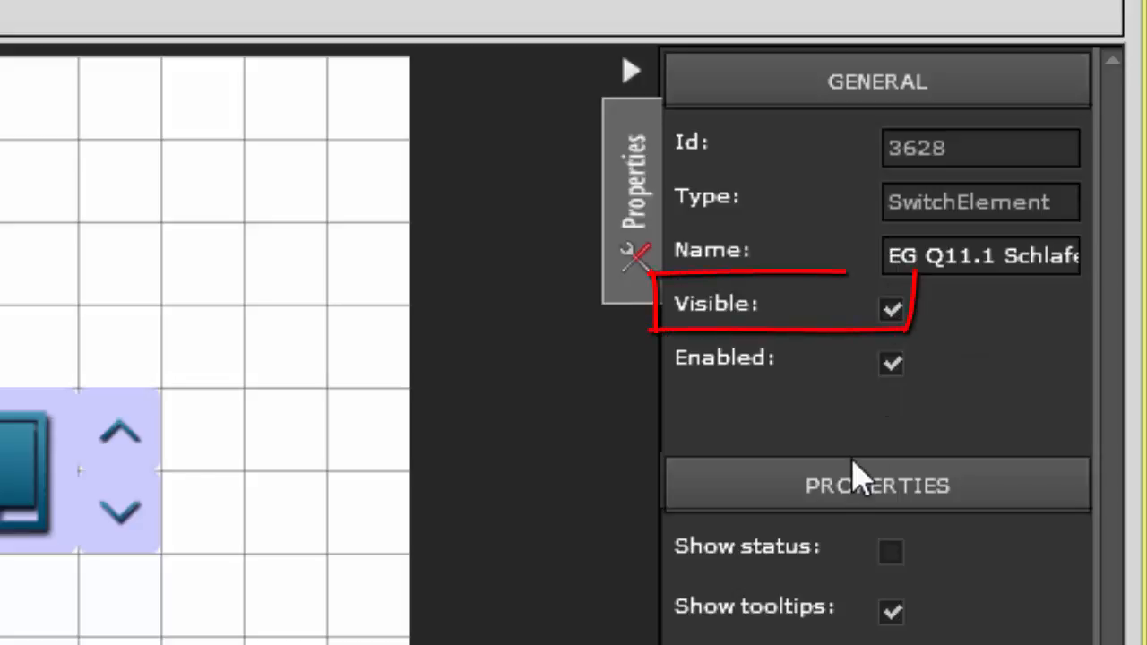
Step: Try out the I/O component's Visible and Enabled options by switching them off and on
left_click(894, 318)
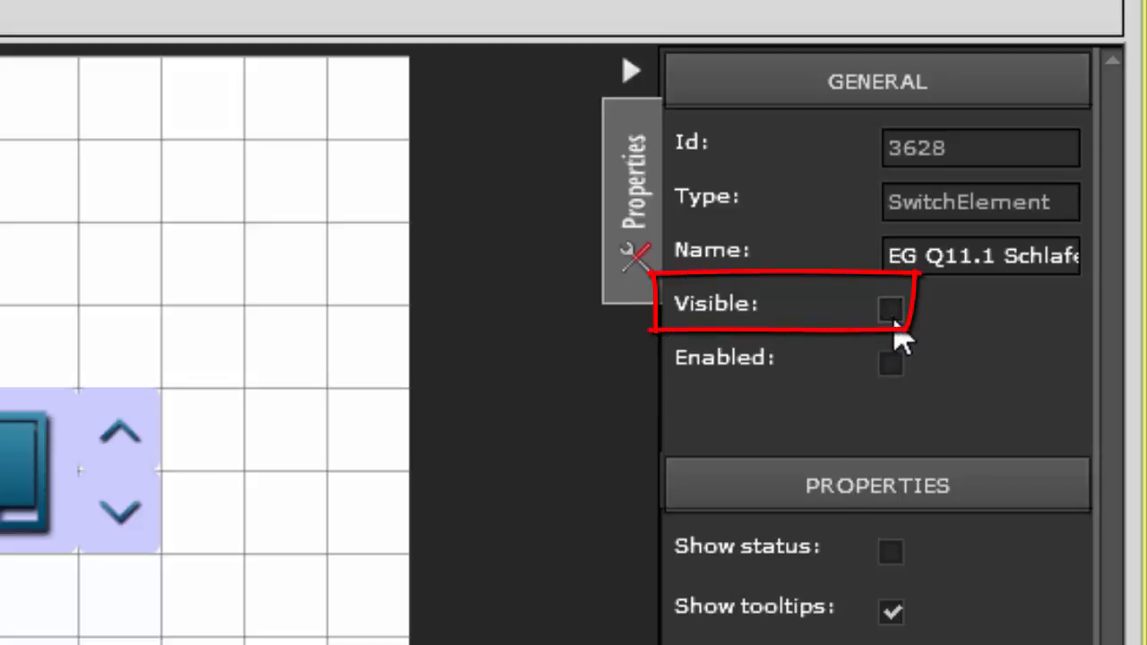
left_click(897, 316)
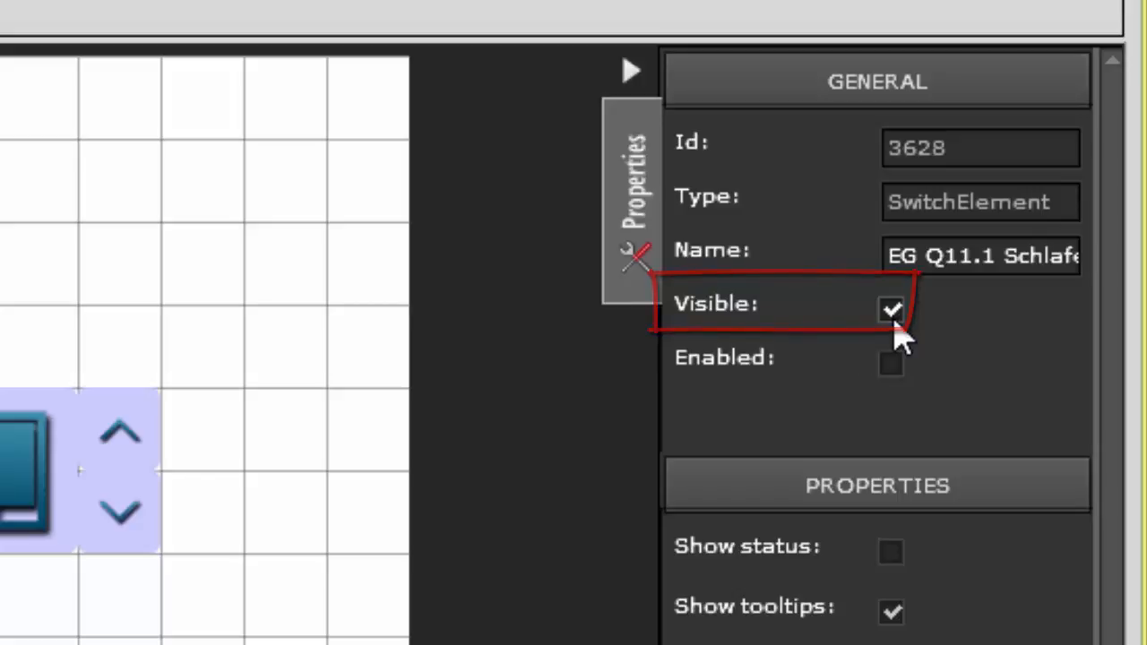
left_click(895, 372)
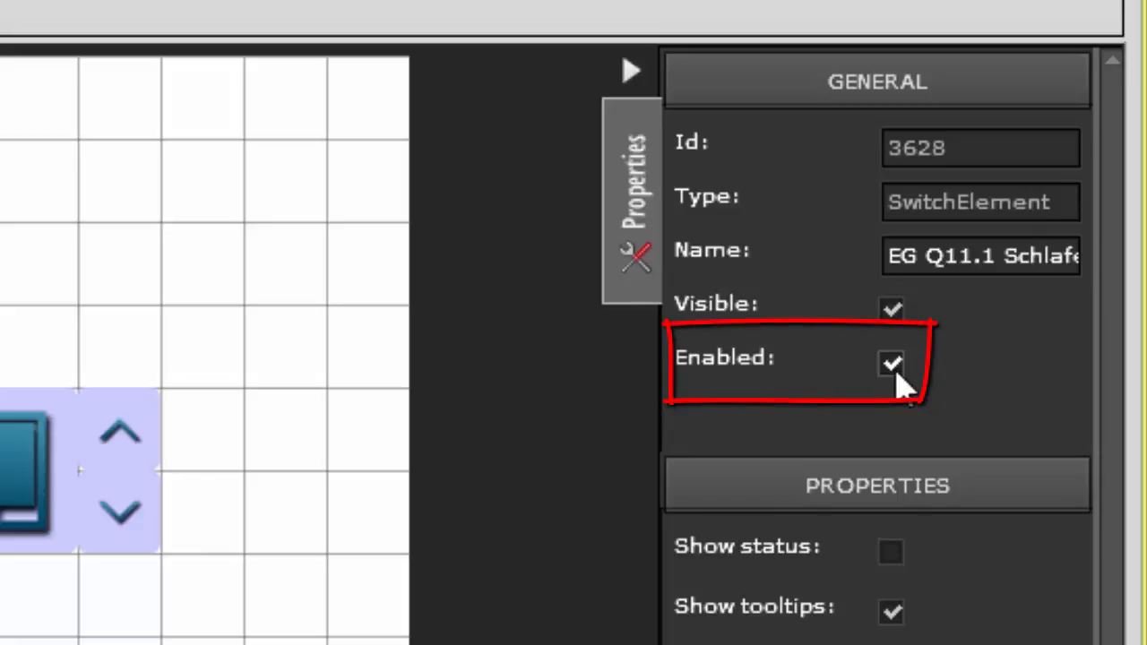
left_click(894, 368)
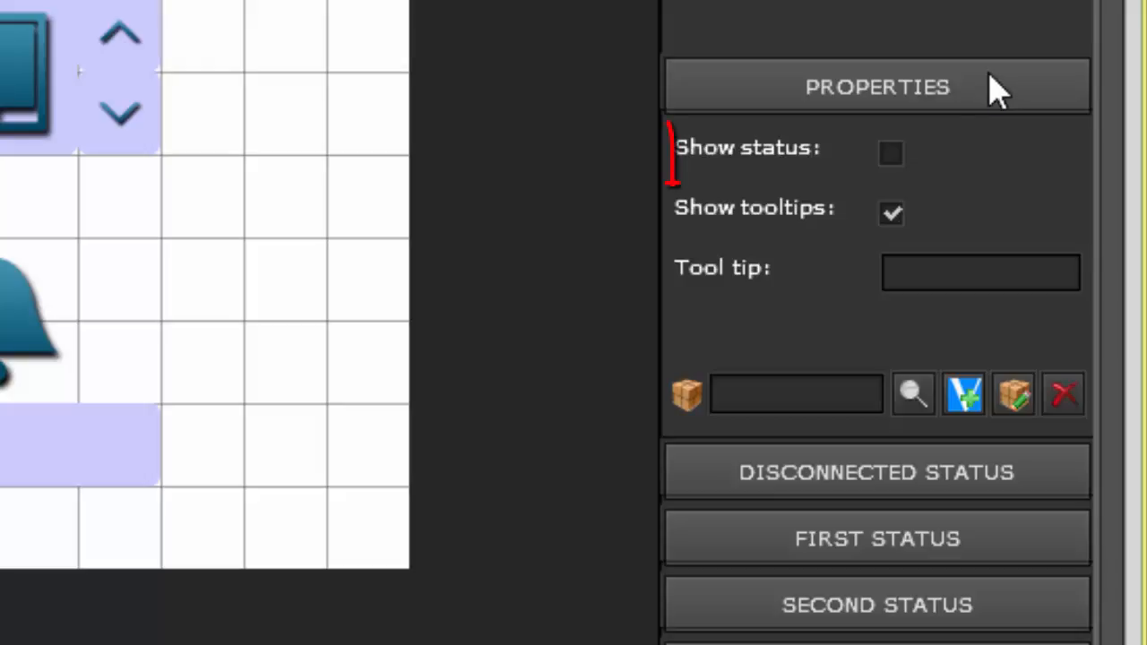
Step: Turn on Show status for the I/O component, enter "Tooltip !!!" as its tool tip, and check the tip on the page
left_click(892, 154)
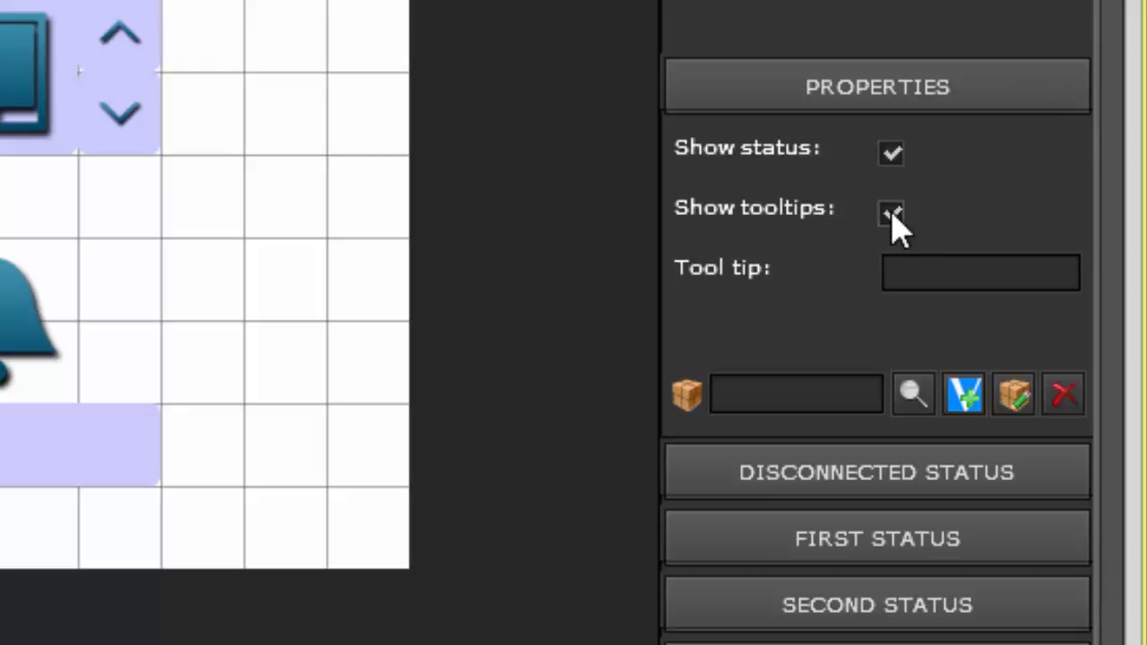
left_click(888, 267)
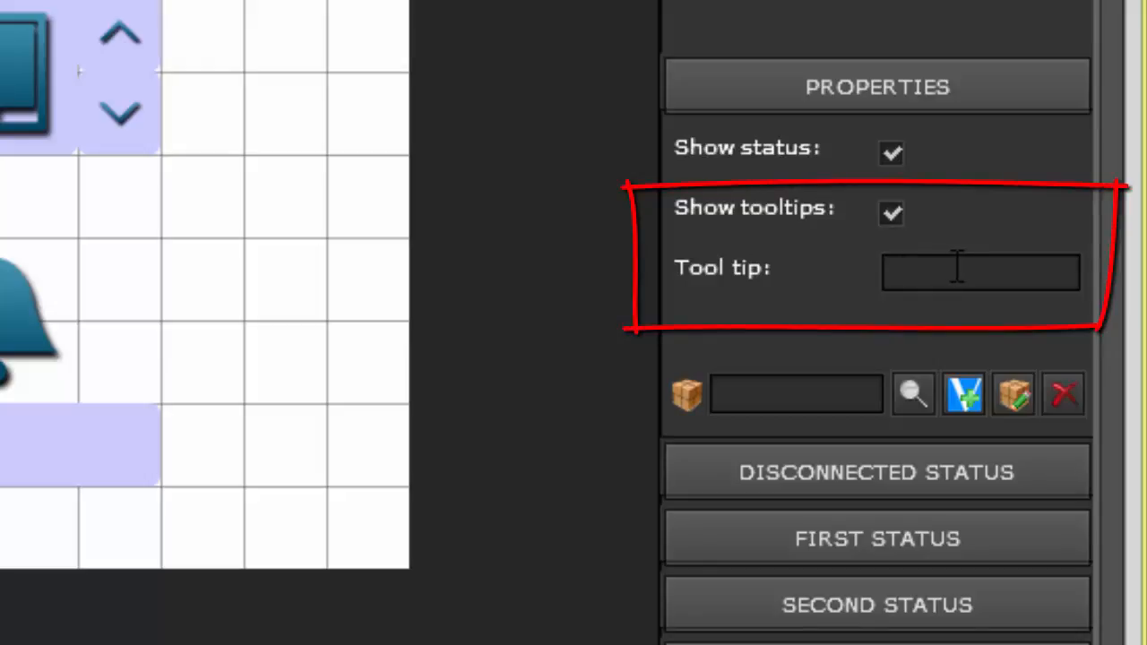
type("To")
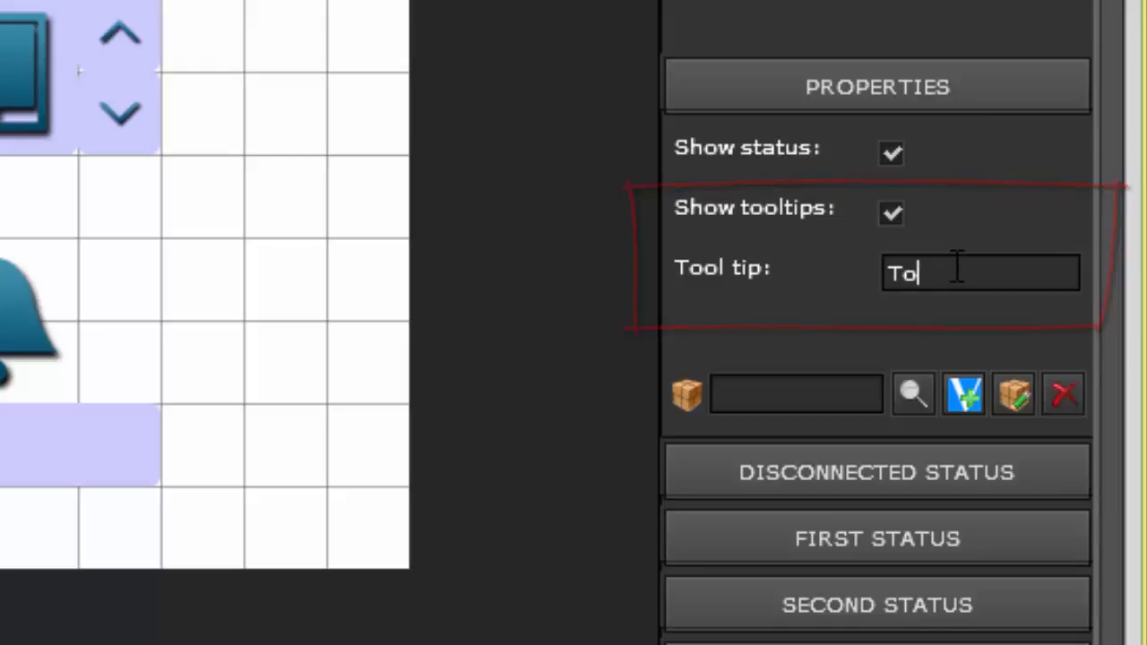
type("ltip !!!")
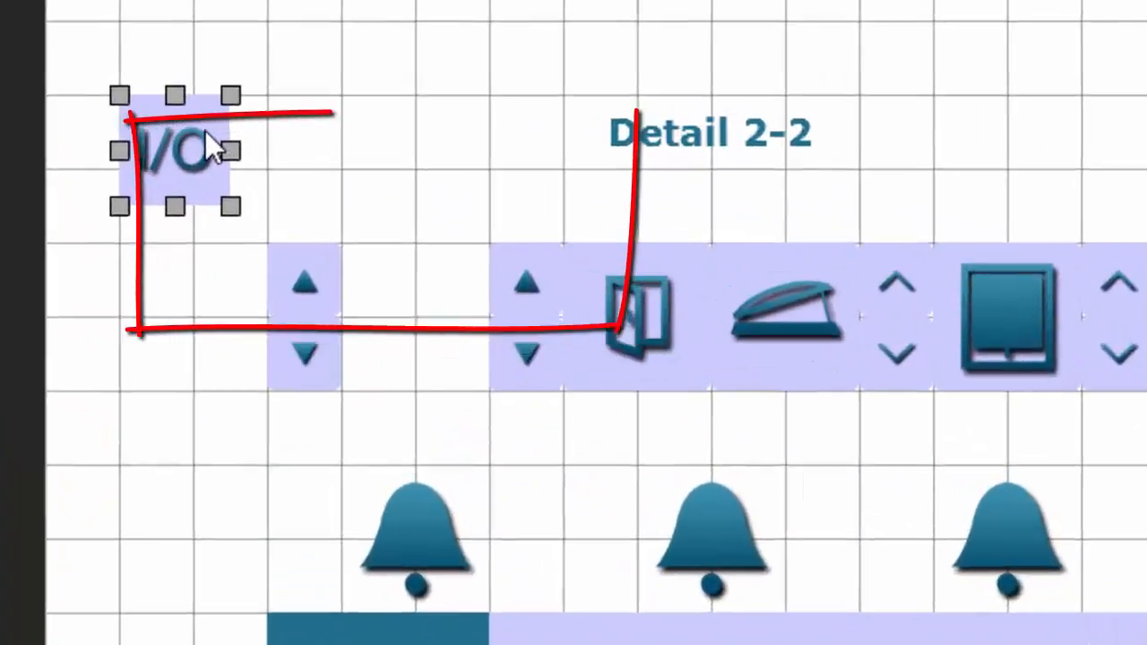
mouse_move(188, 149)
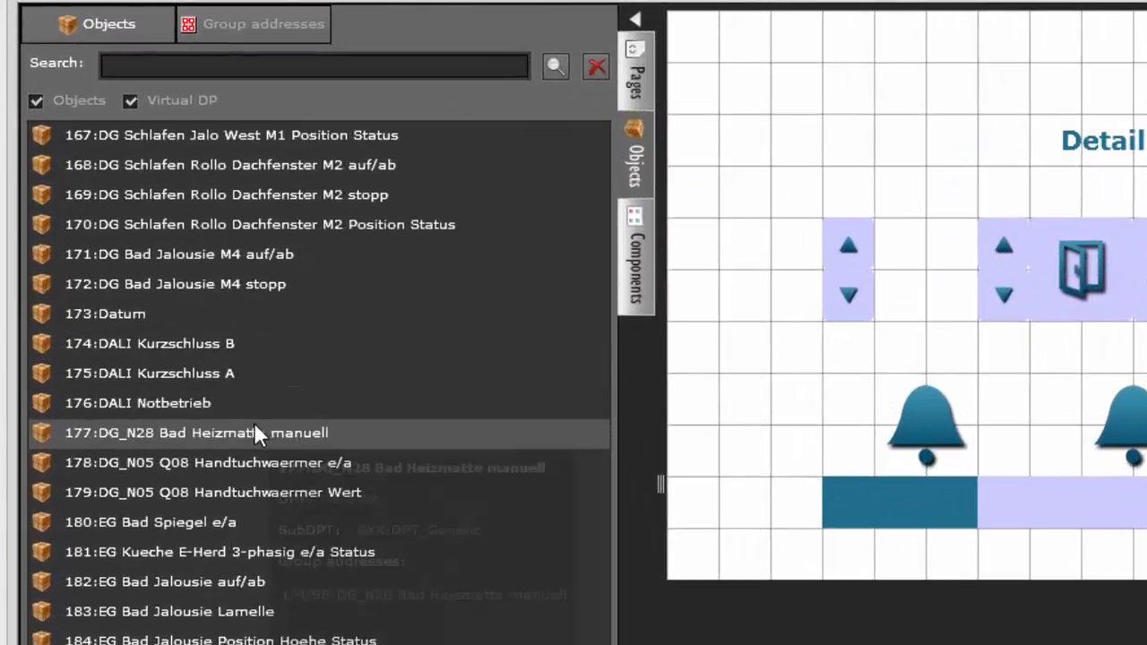
Step: Link the object 177:DG_N28 Bad Heizmatte manuell to the I/O component from the objects list, and remove the link again
left_click_drag(193, 352, 306, 364)
left_click_drag(104, 436, 1044, 454)
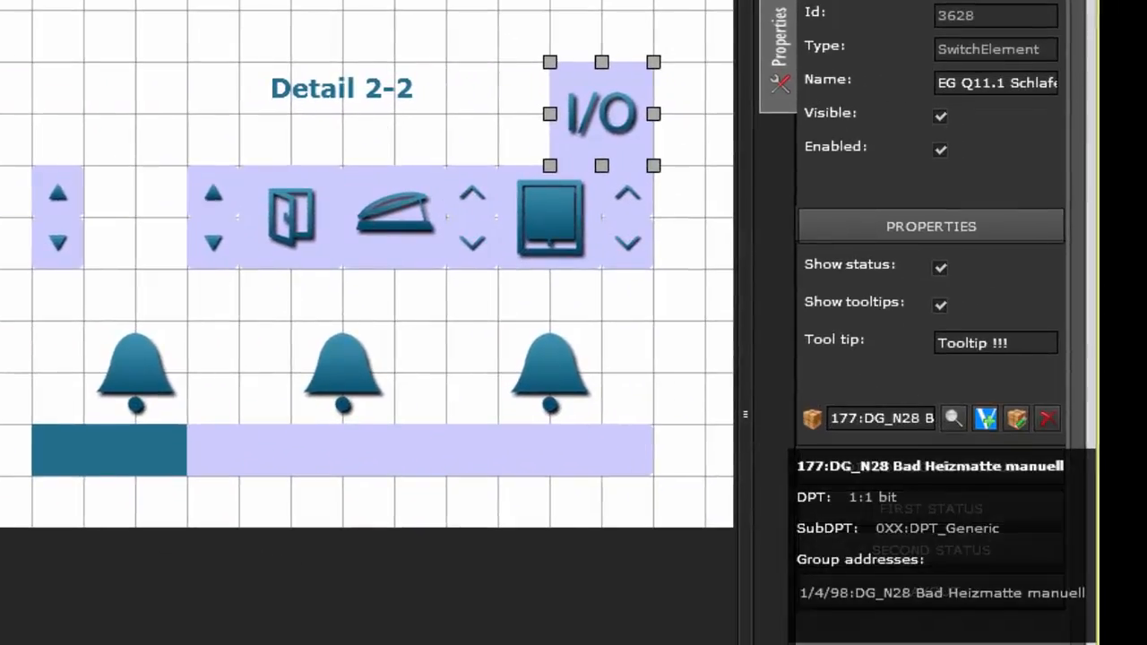
left_click(1046, 416)
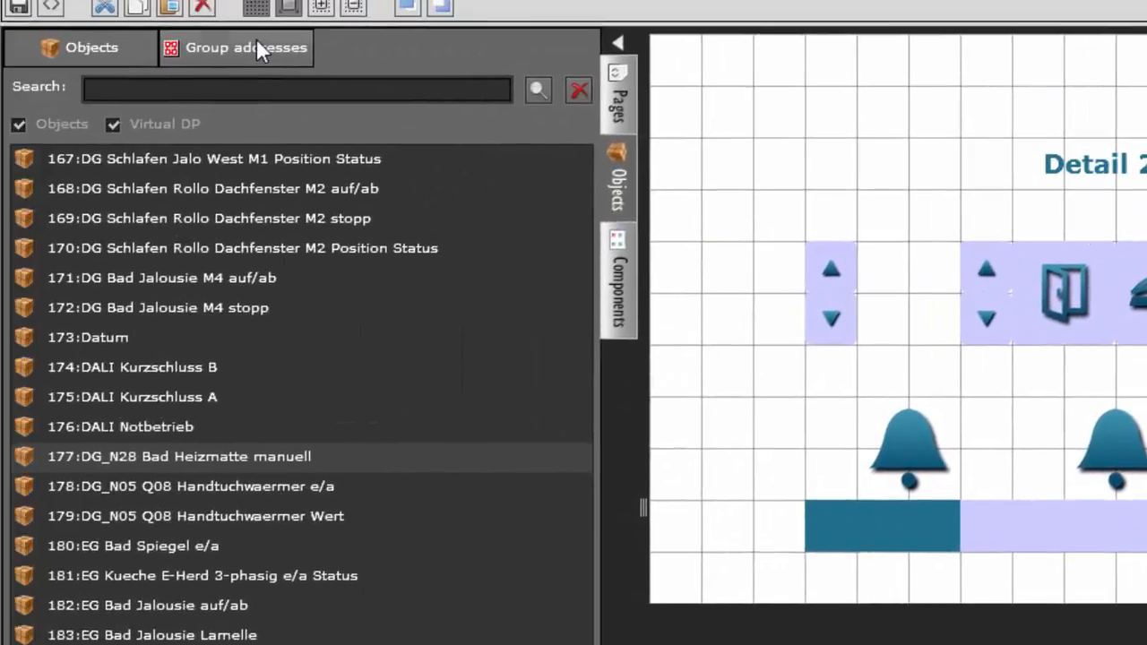
Step: Link the group address 0/0/8 to the I/O component from the group addresses list, and clear the assignment again
left_click(256, 42)
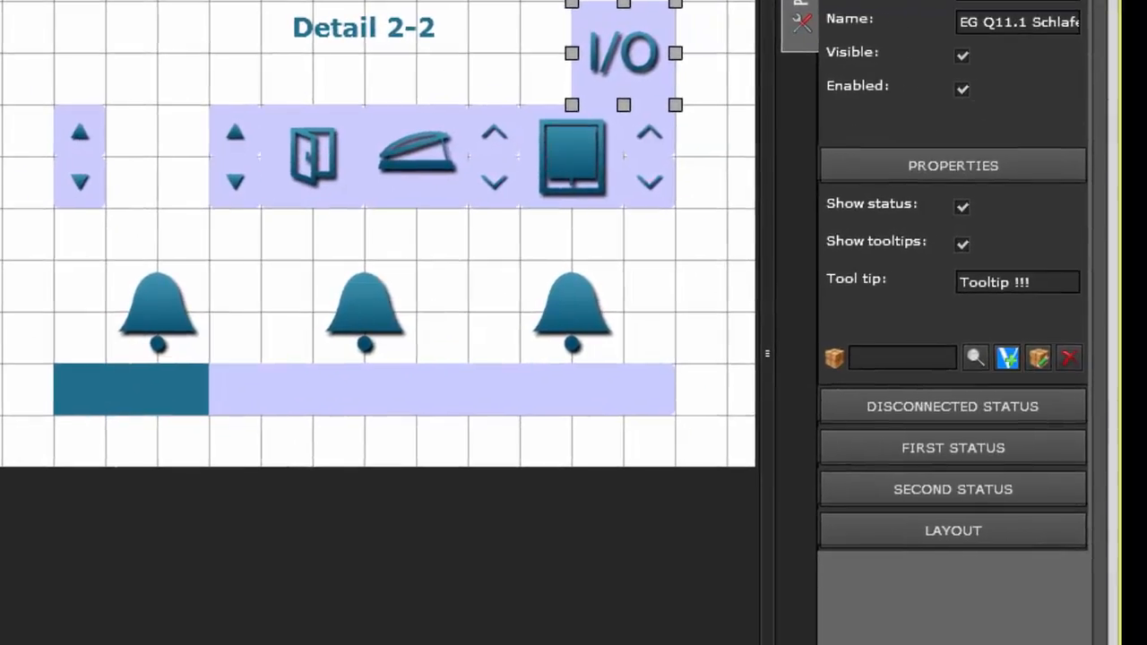
left_click_drag(0, 332, 867, 356)
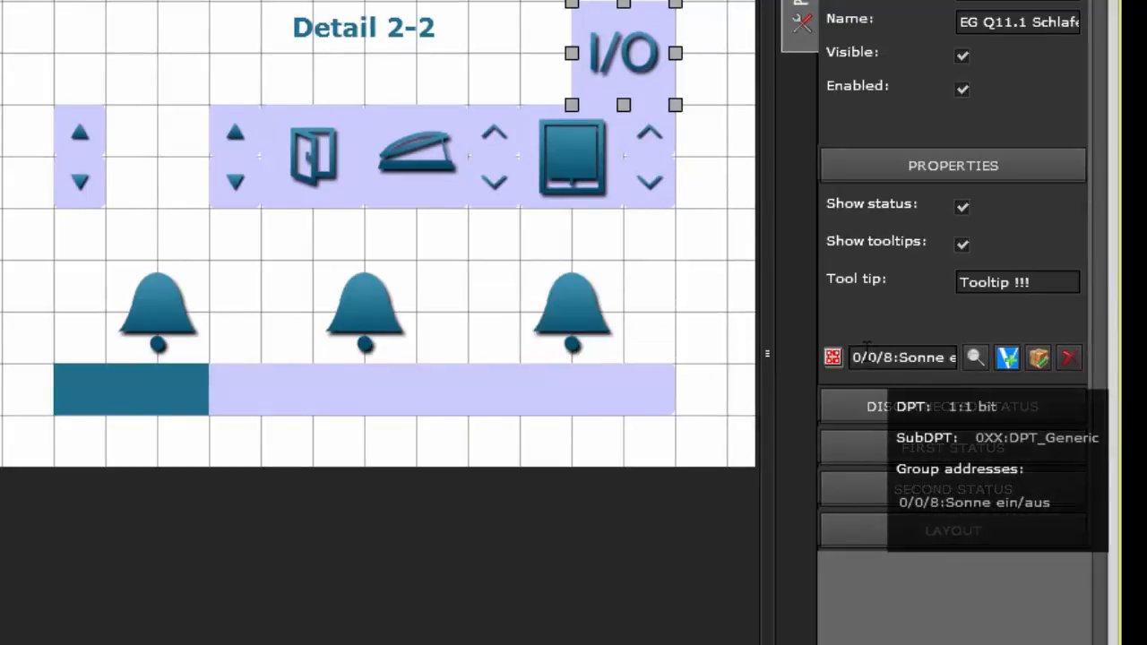
left_click(1069, 359)
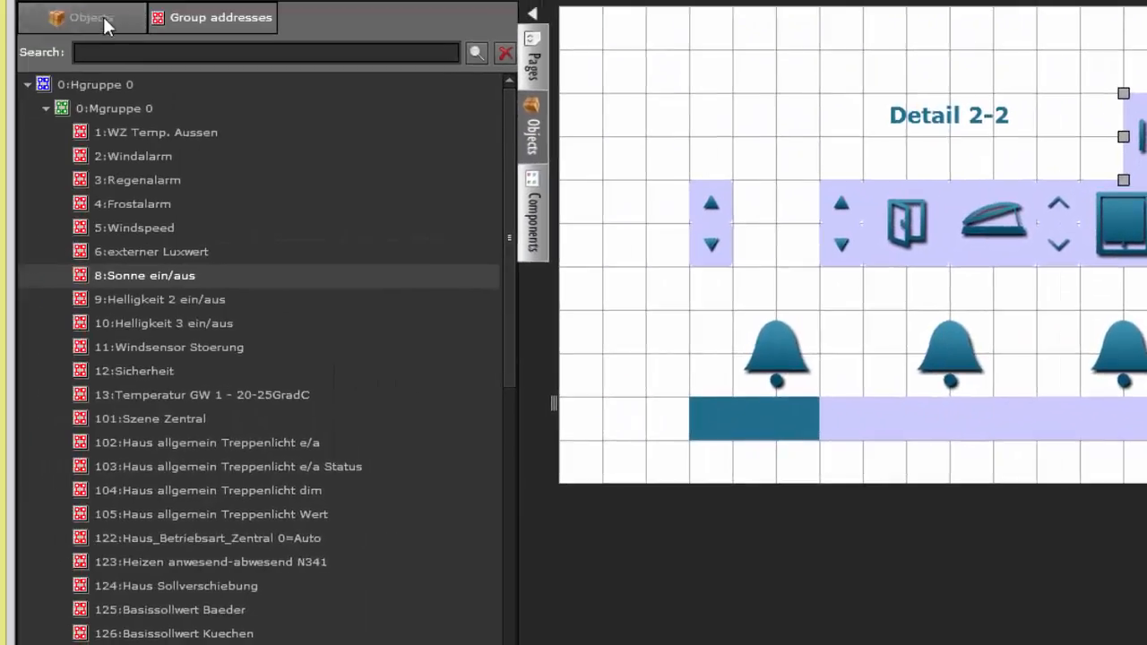
Step: Link the virtual datapoint 303:OG FeKo Summe aktivieren to the I/O component from the objects list, and remove it again
left_click(103, 18)
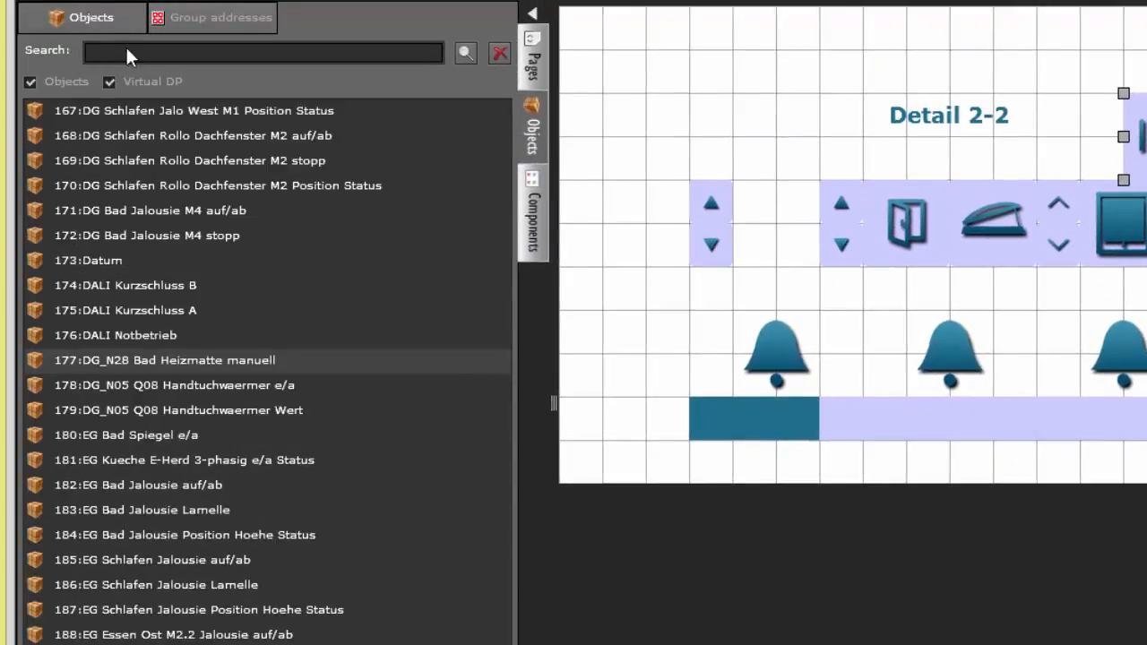
left_click(127, 52)
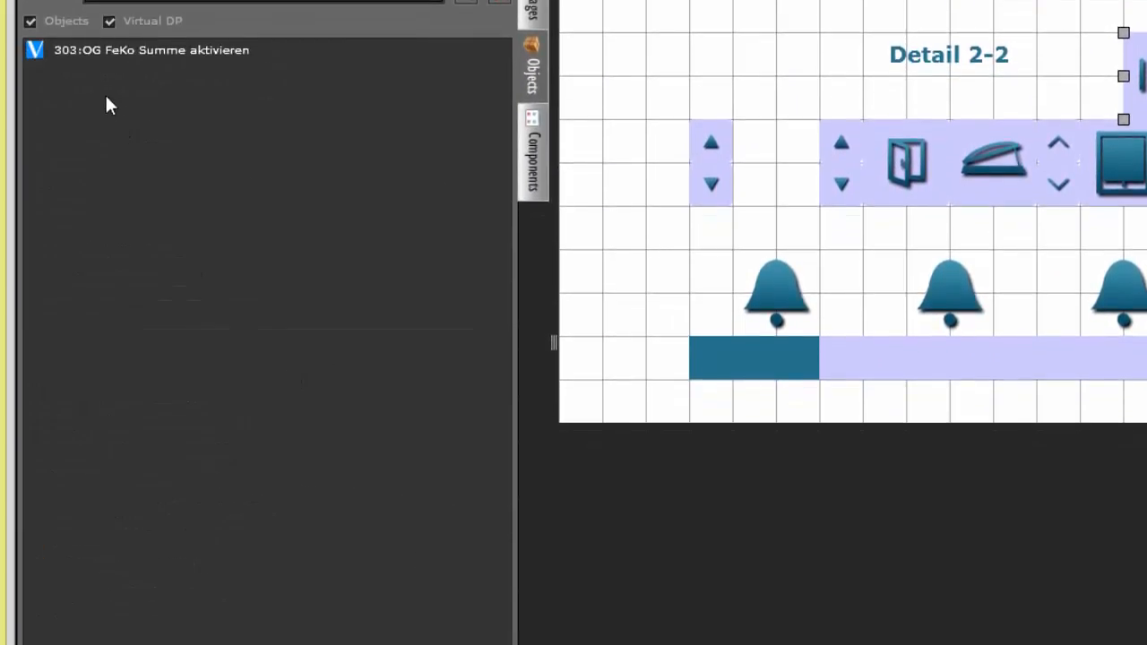
left_click_drag(107, 55, 1053, 304)
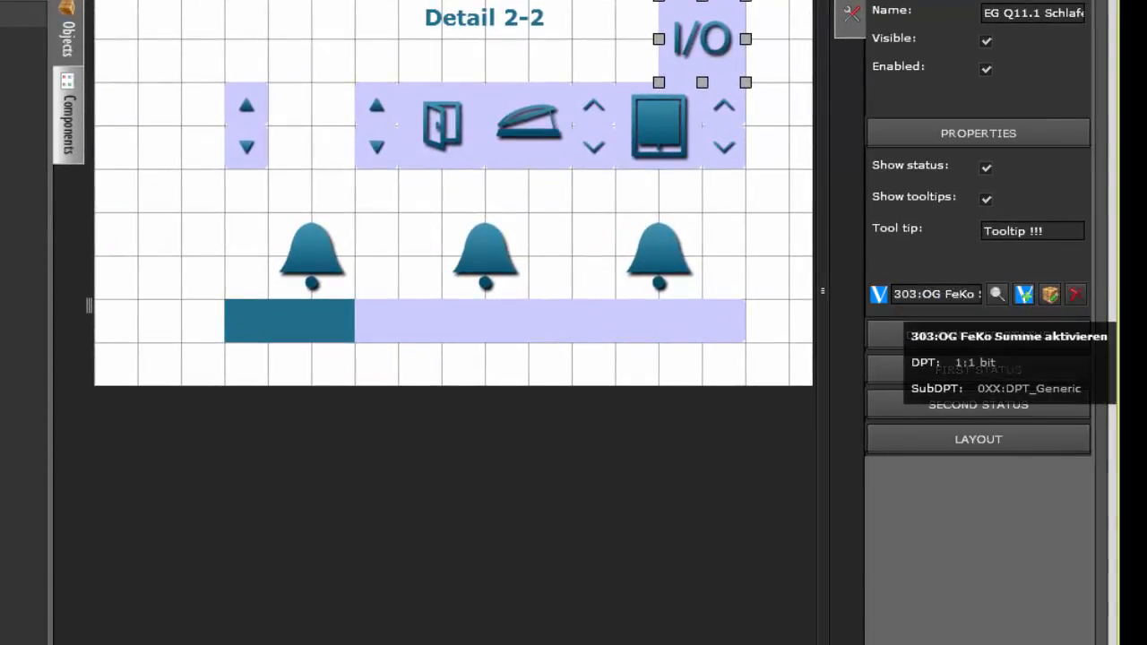
left_click(1072, 292)
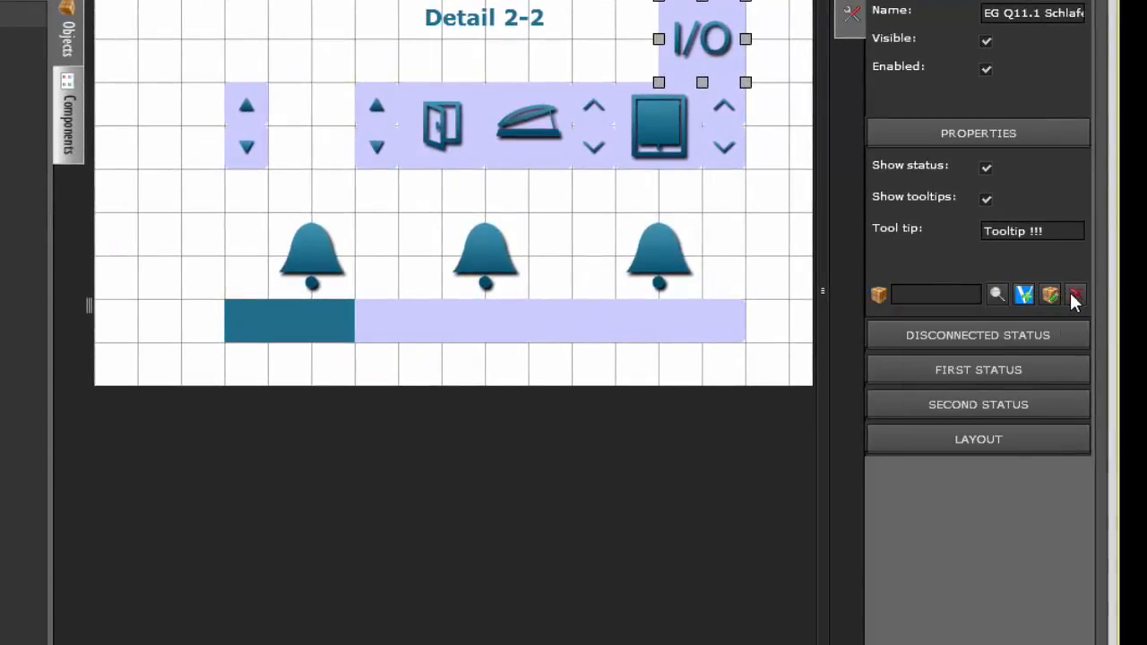
Step: Browse the objects and group addresses offered for linking to the I/O component, including the last page of objects, and cancel the selection
left_click(995, 295)
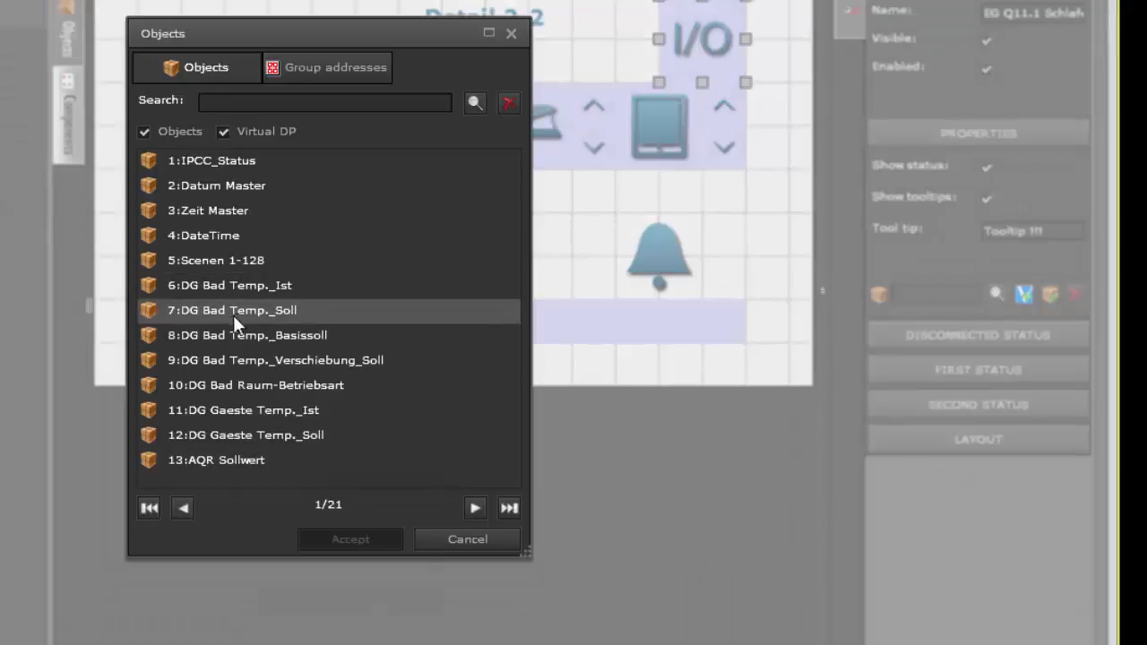
left_click(330, 69)
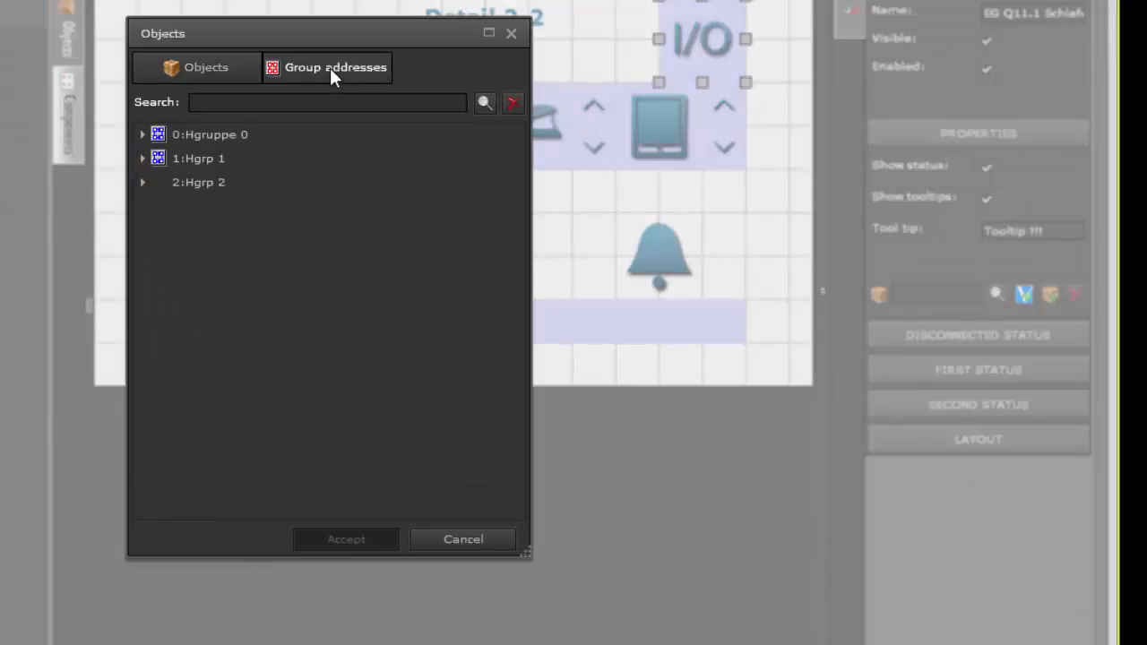
left_click(214, 70)
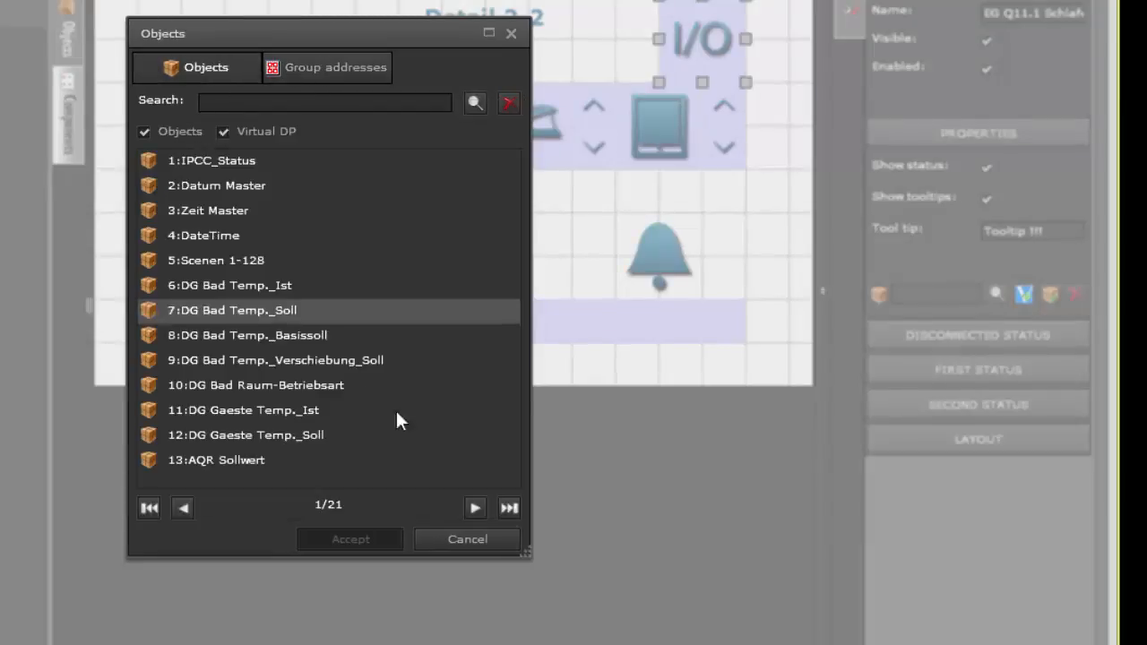
left_click(508, 509)
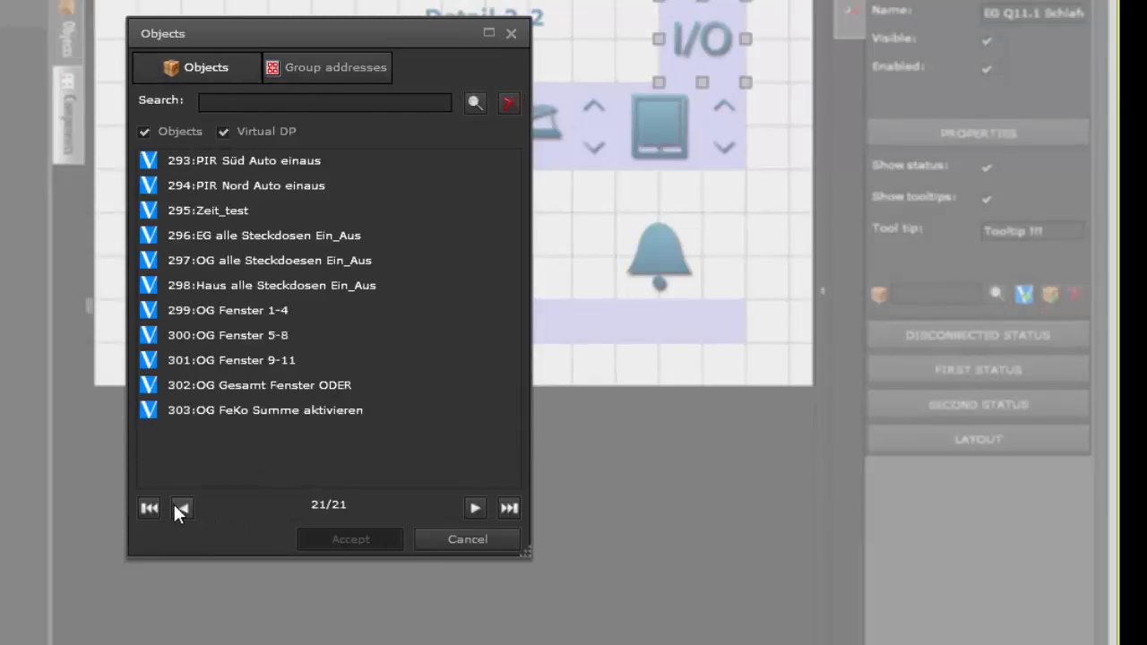
left_click(450, 539)
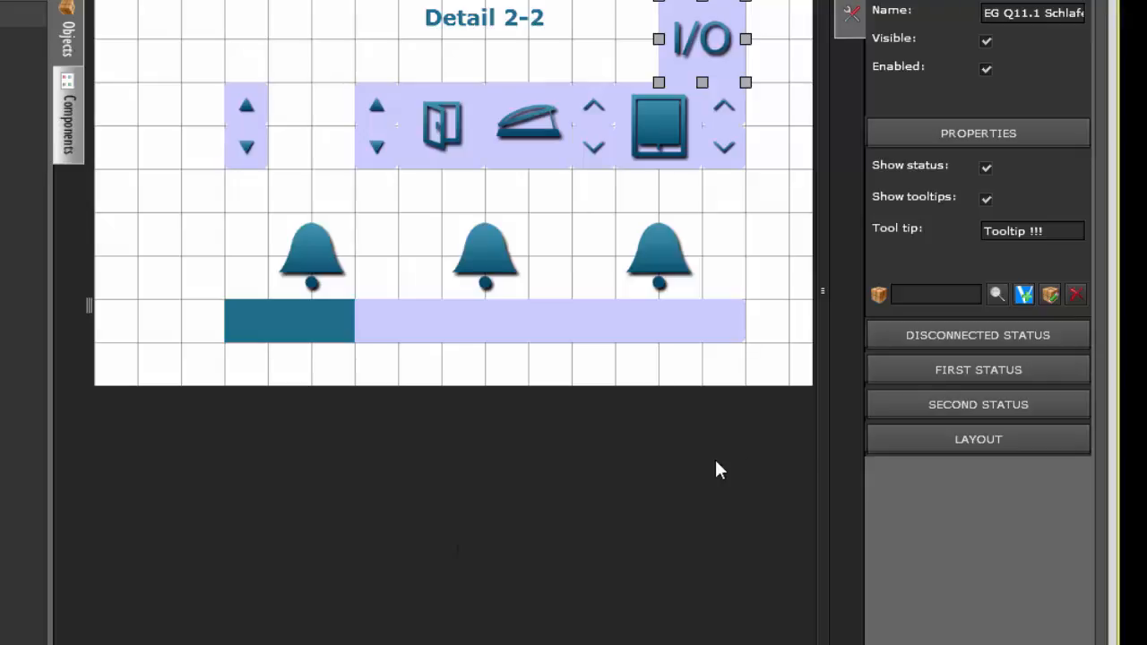
Step: Start creating a virtual object for the I/O component and name it new_virtual_Object
left_click(1029, 297)
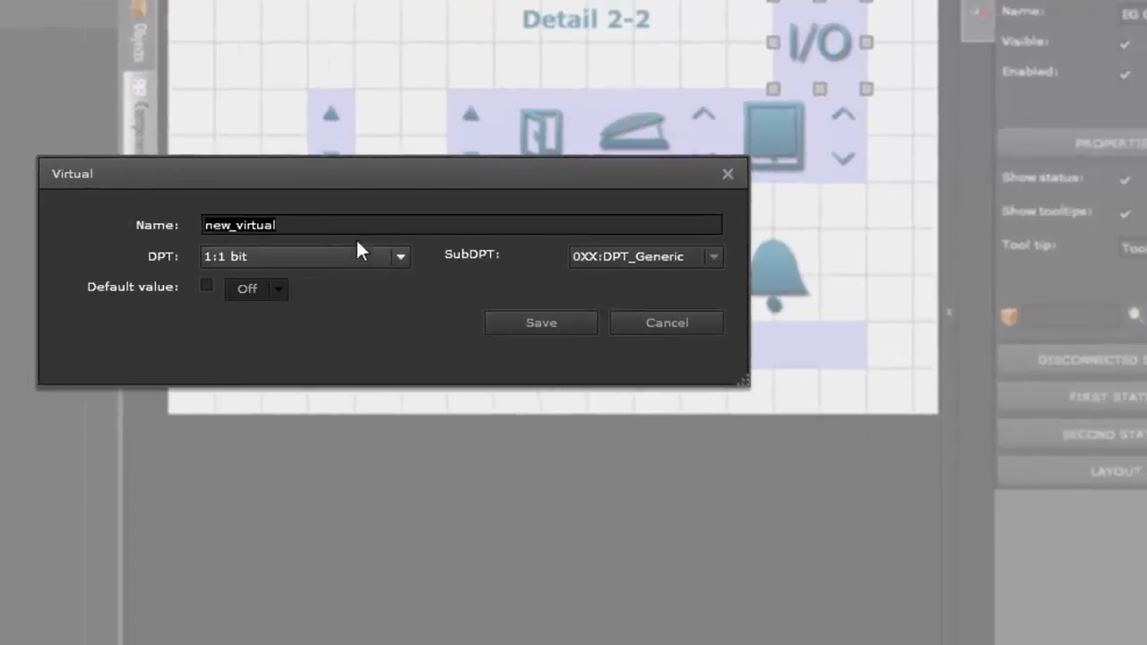
left_click(322, 226)
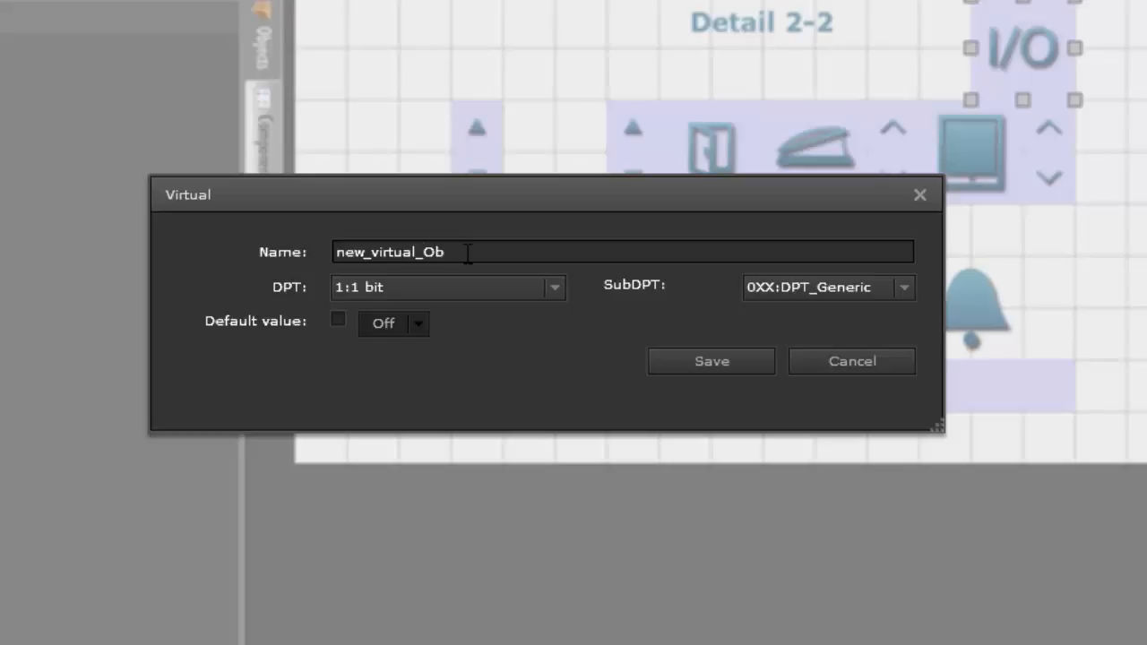
type("_Object")
Step: Set the virtual object's DPT to 5:8 bit unsigned value and its SubDPT to 10:DPT_Value_1_Ucount
left_click(524, 287)
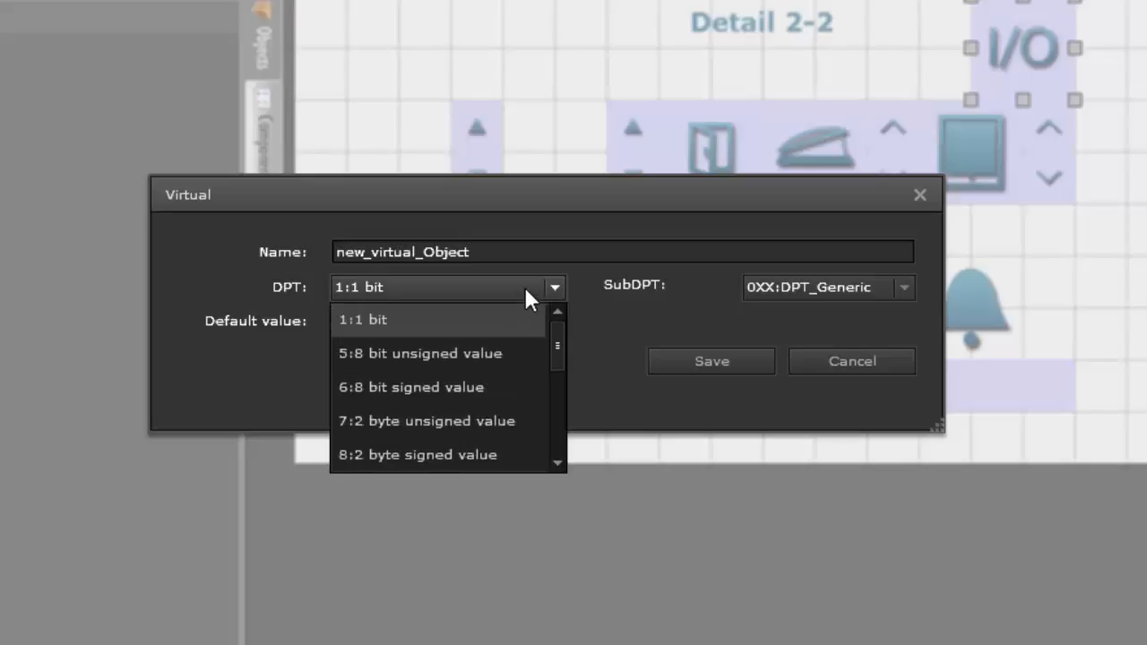
left_click(465, 352)
left_click(799, 285)
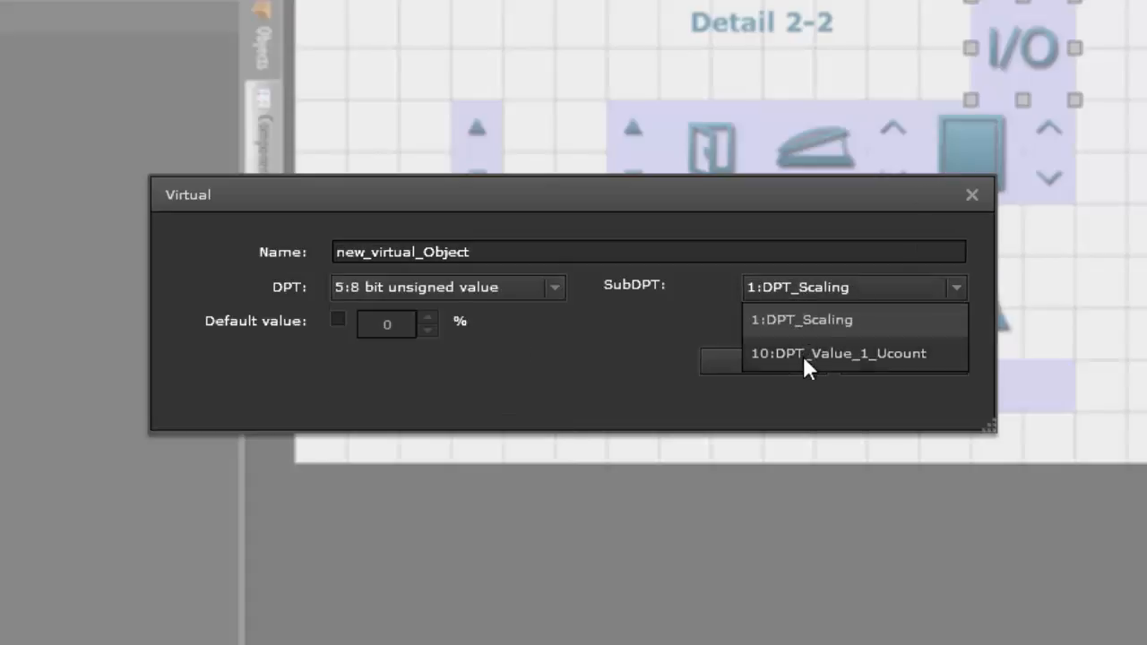
left_click(804, 356)
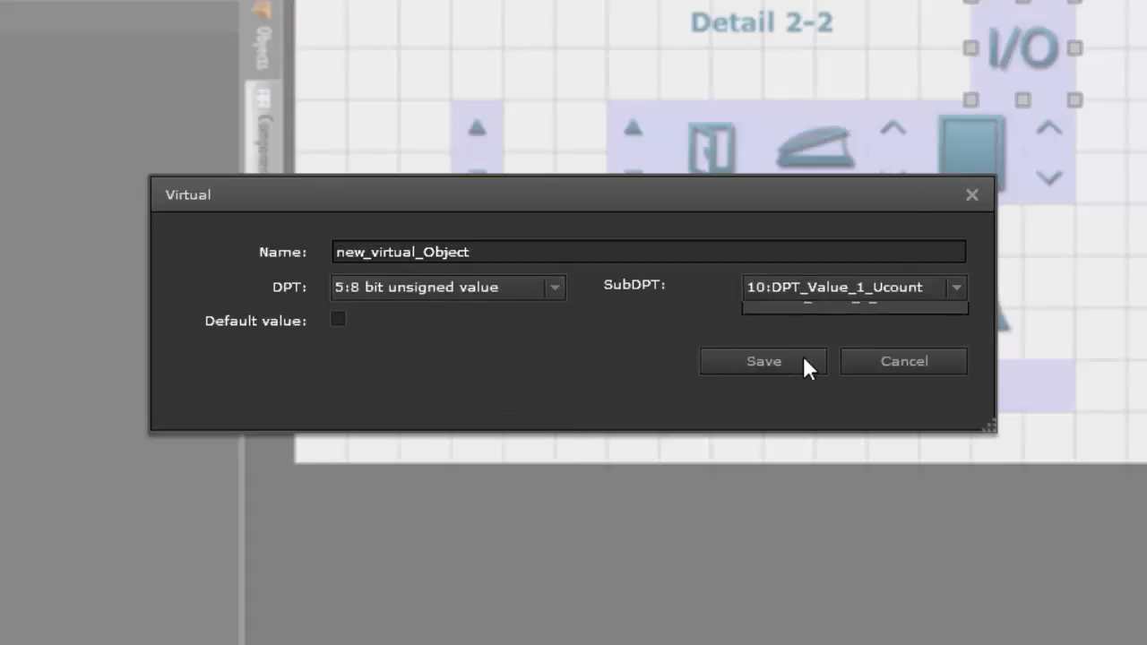
Step: Enable the default value, change the DPT to 9:2 byte float value with 2 format decimals, and save the virtual object
left_click(339, 320)
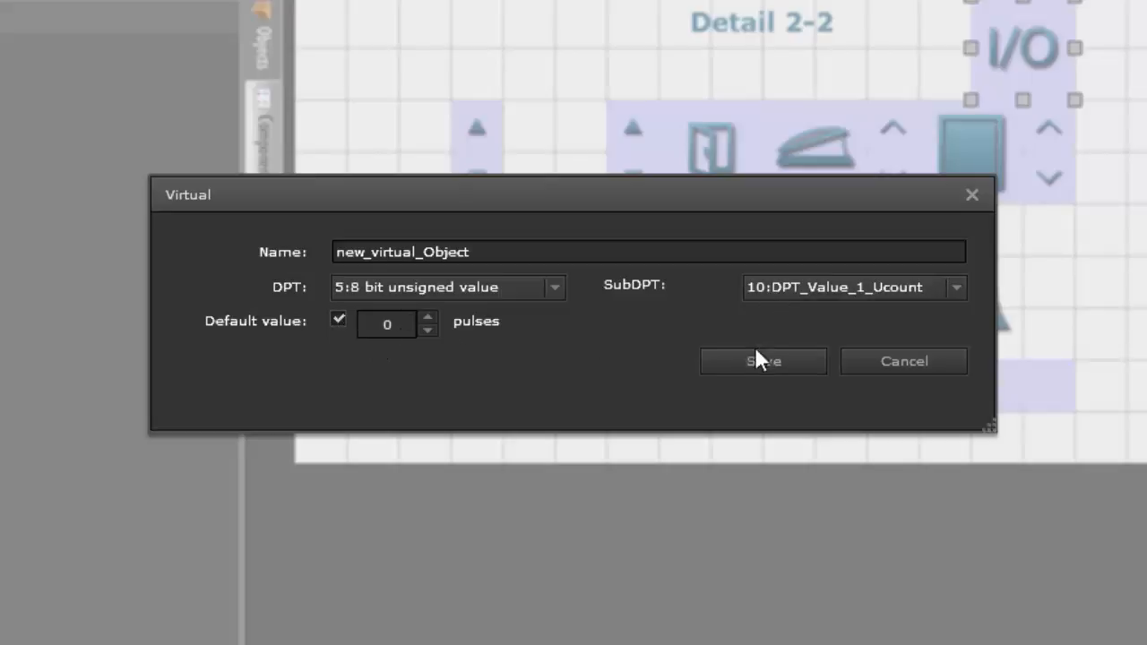
left_click(559, 283)
left_click(544, 430)
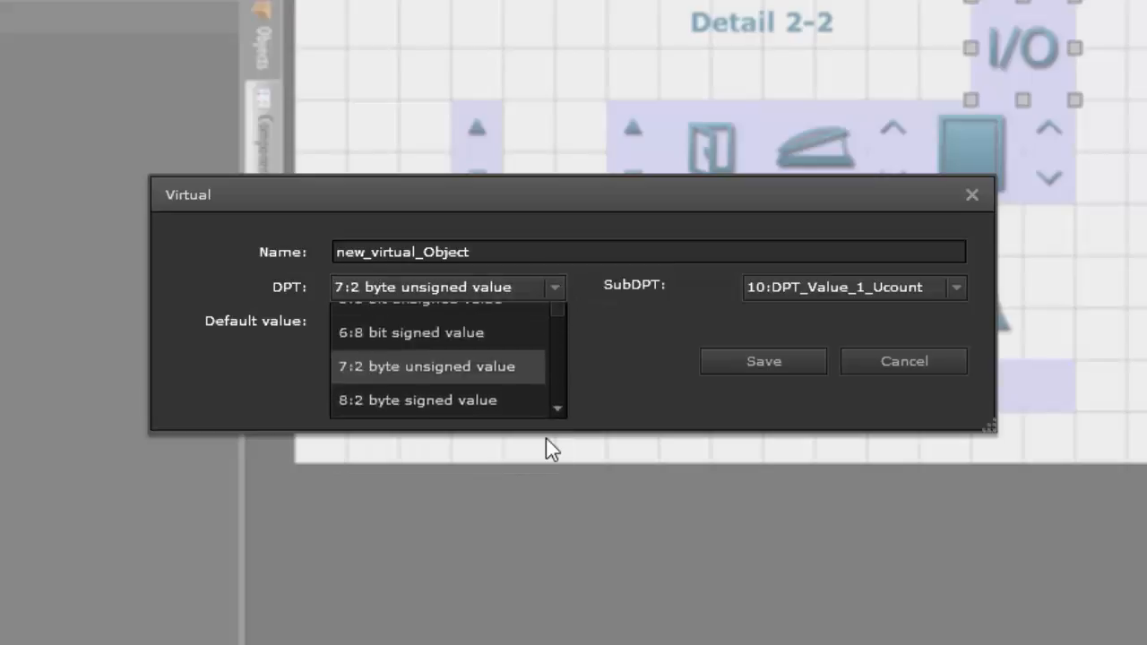
left_click(553, 287)
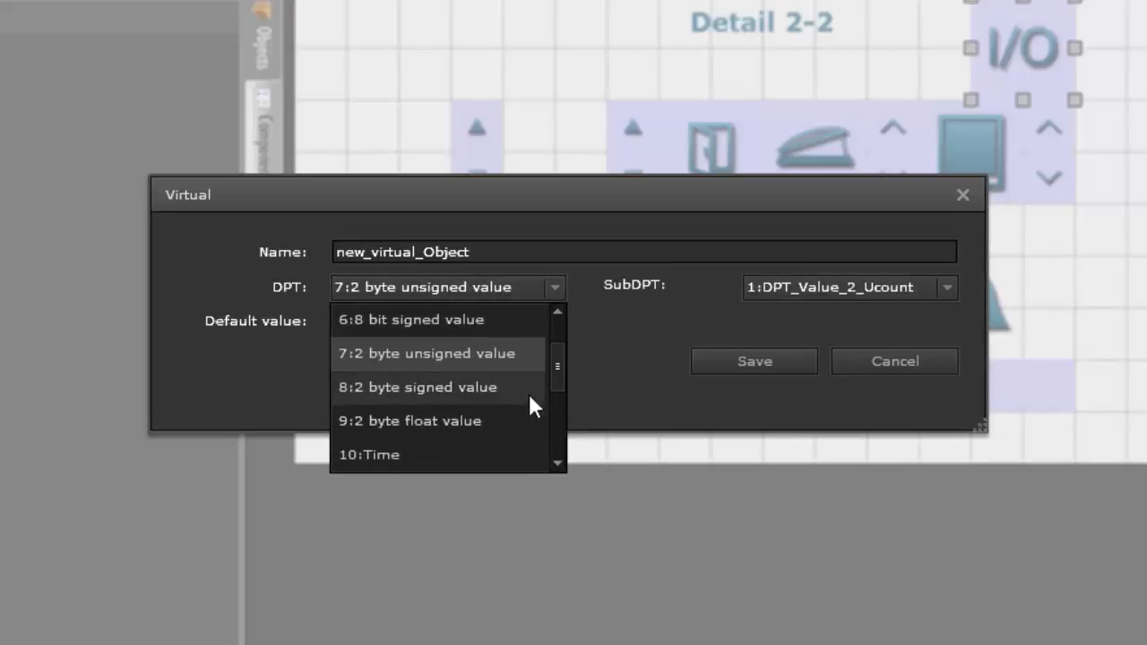
left_click(526, 419)
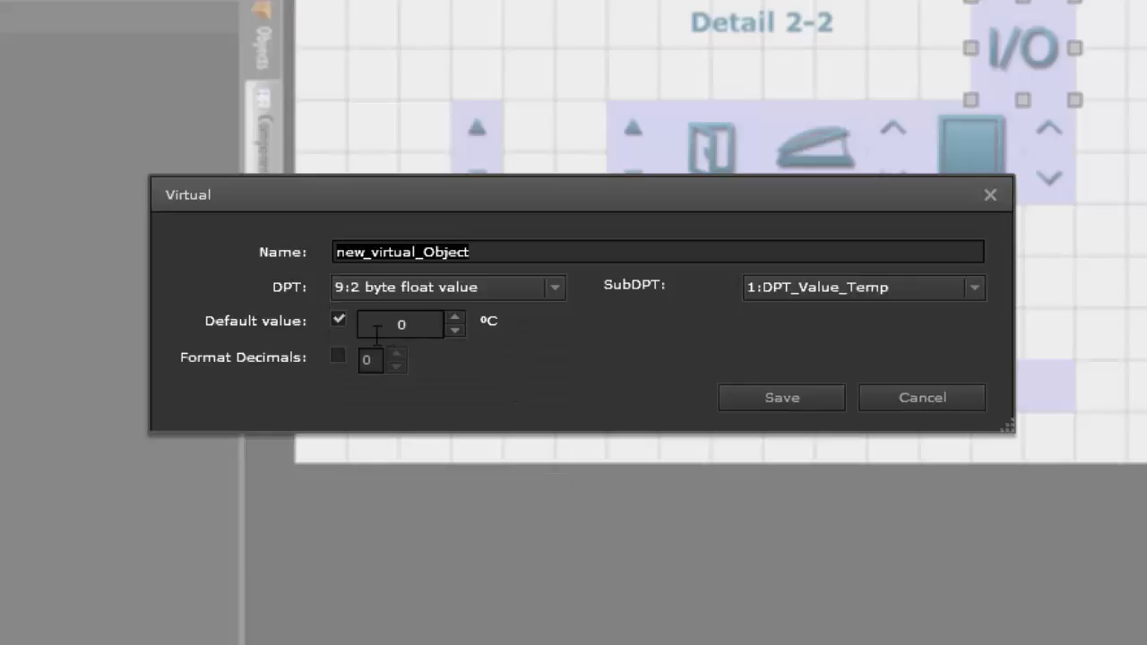
left_click(338, 356)
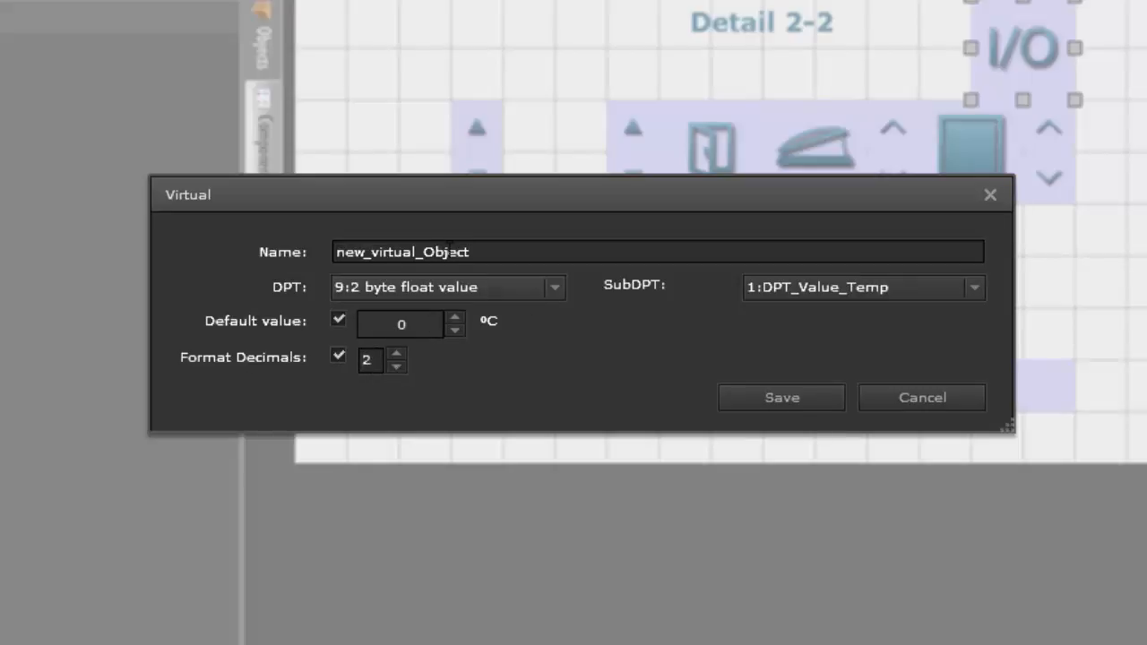
left_click(747, 400)
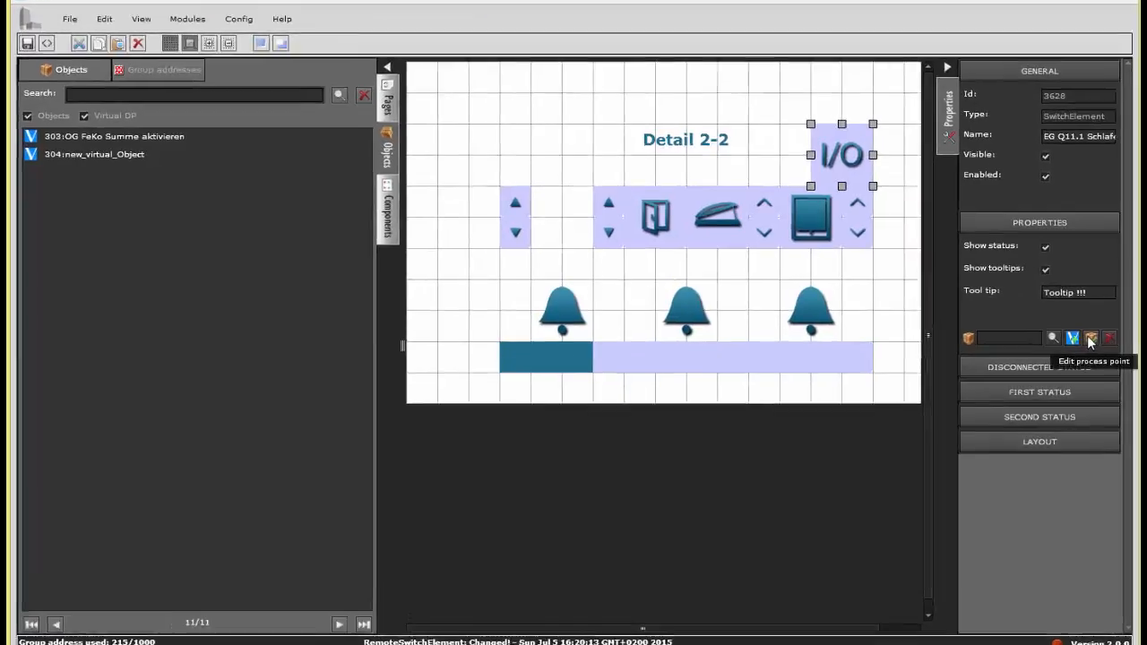
Step: Edit the I/O component's process point and assign group address 1/1/46, DG Zentral Jalo auf/ab, as its first entry
left_click(1075, 346)
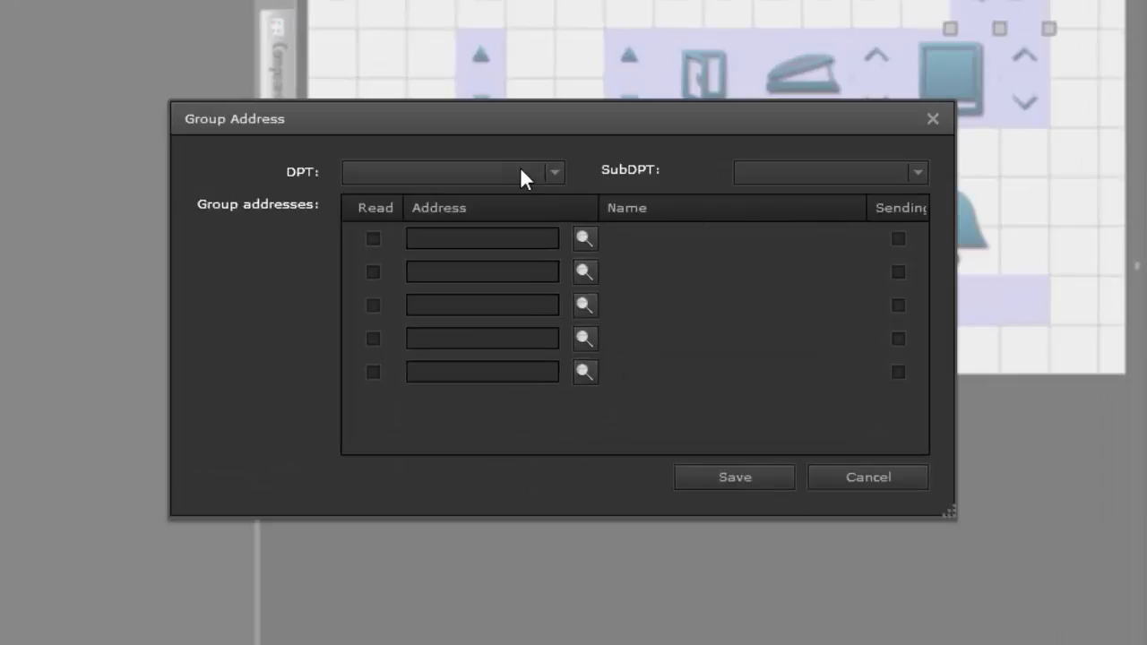
left_click(584, 238)
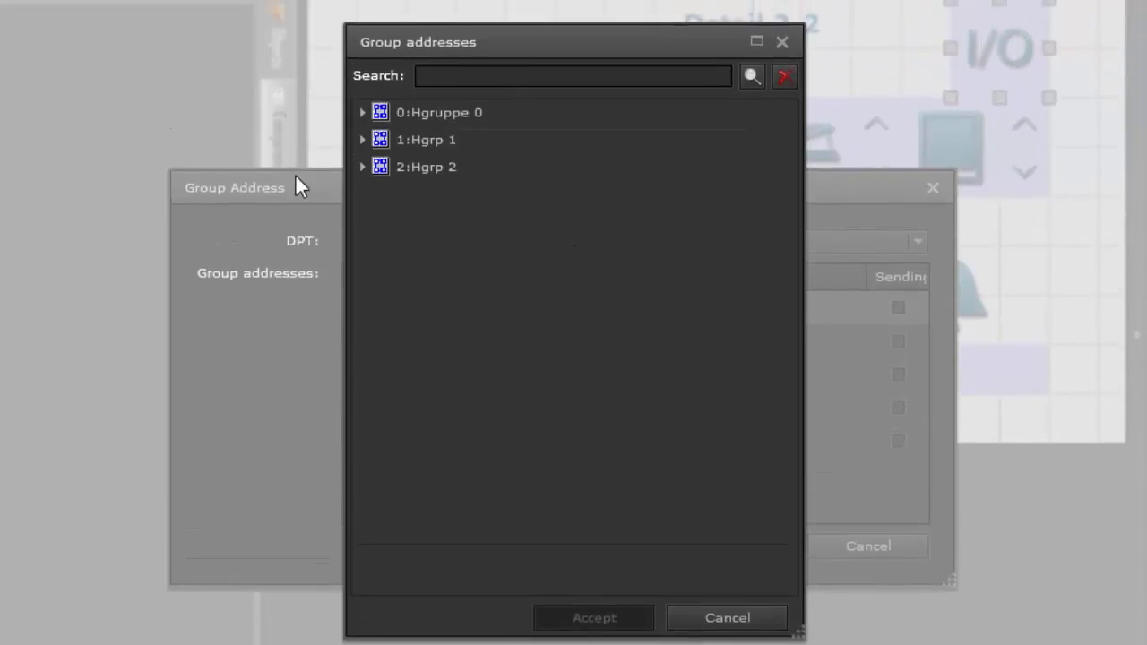
left_click(361, 139)
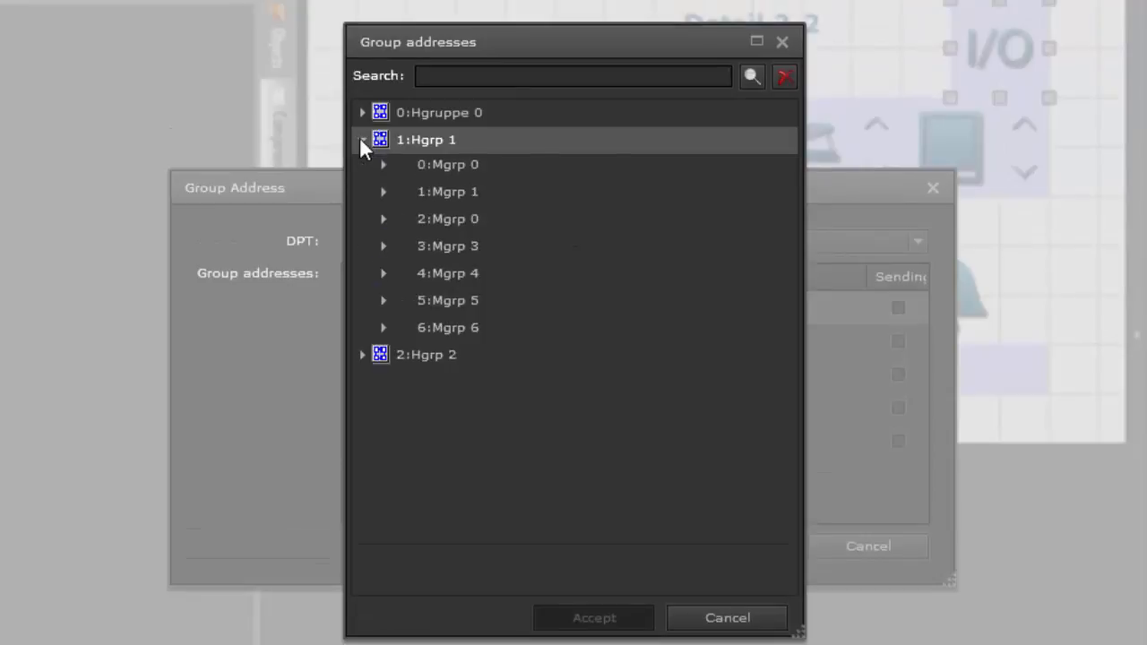
left_click(383, 190)
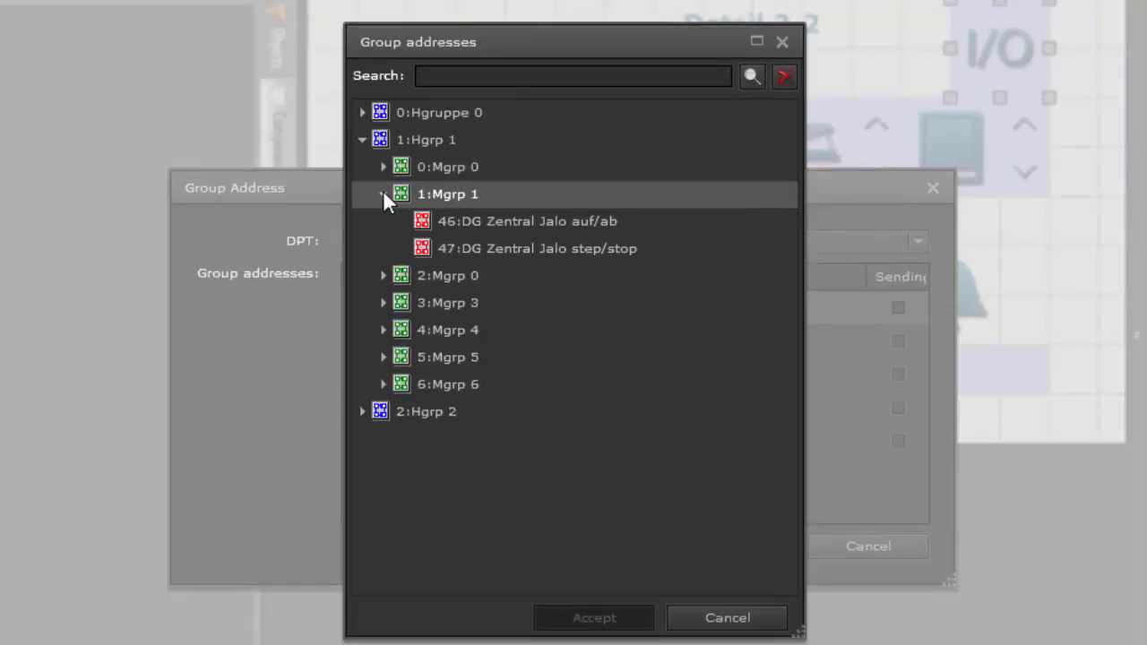
left_click(483, 219)
left_click(602, 618)
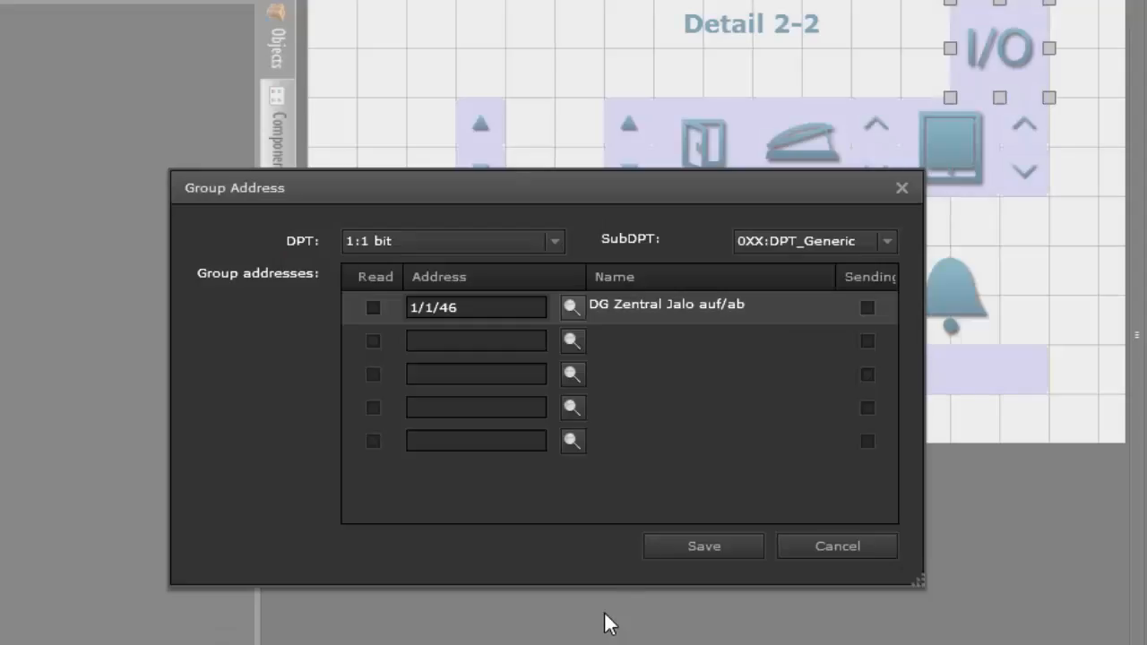
Step: Add group address 1/1/47, DG Zentral Jalo step/stop, as the second entry and enable Read for it
left_click(573, 340)
left_click(571, 248)
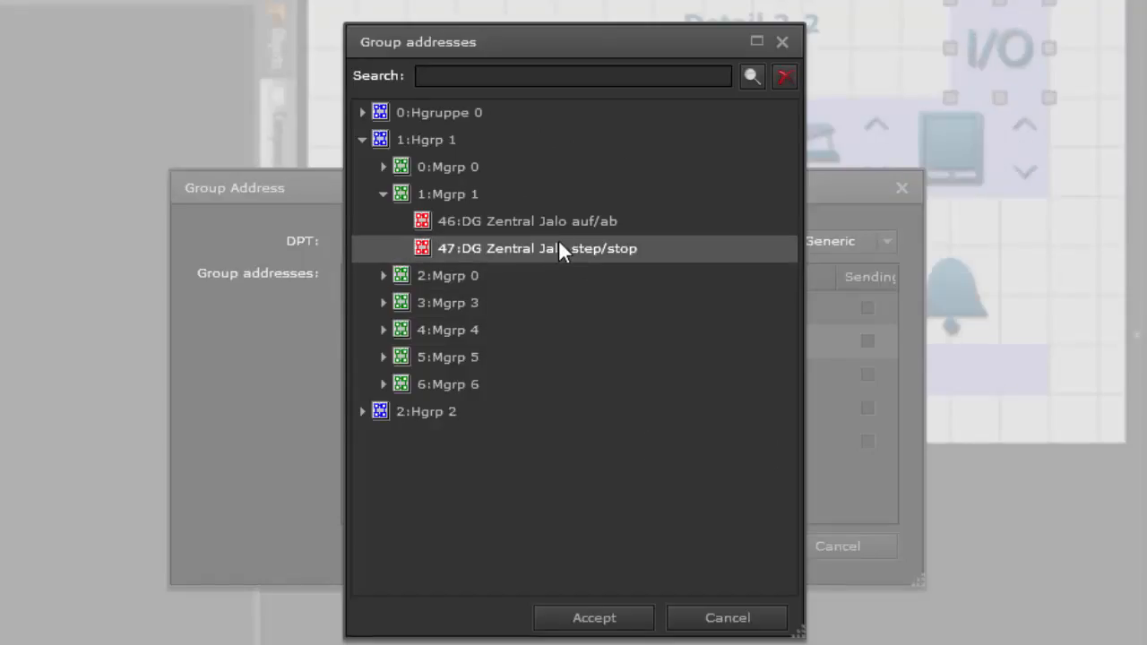
left_click(596, 609)
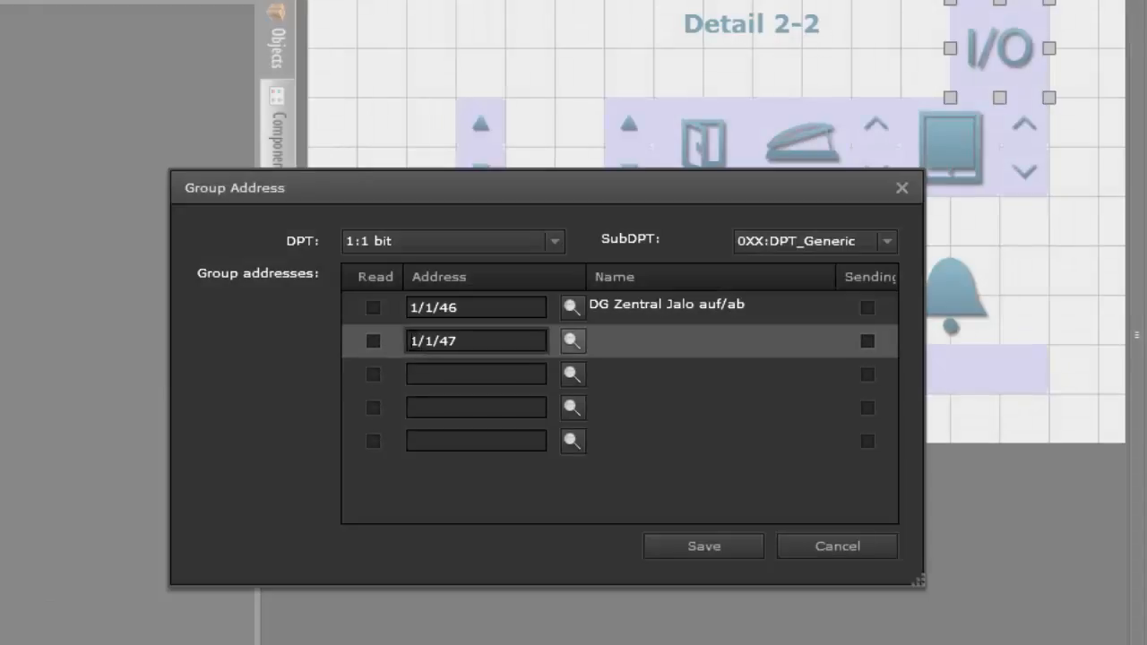
left_click(374, 342)
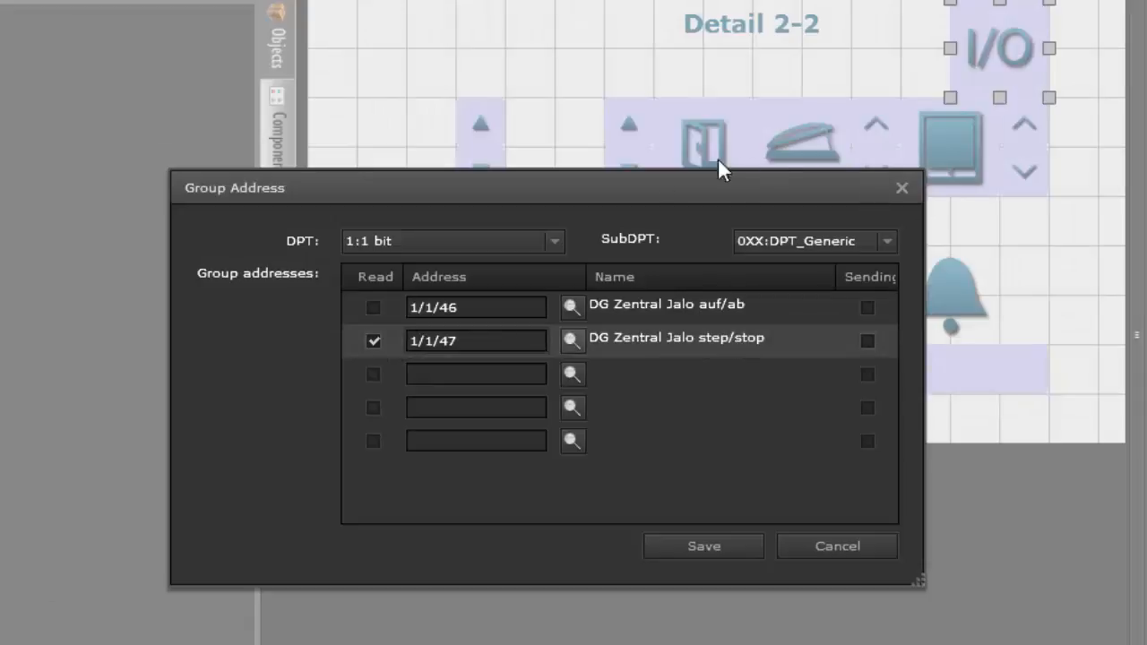
Step: Mark 1/1/46 as the sending address and save the group address link, and remove the link from the I/O component
left_click(866, 307)
left_click(714, 547)
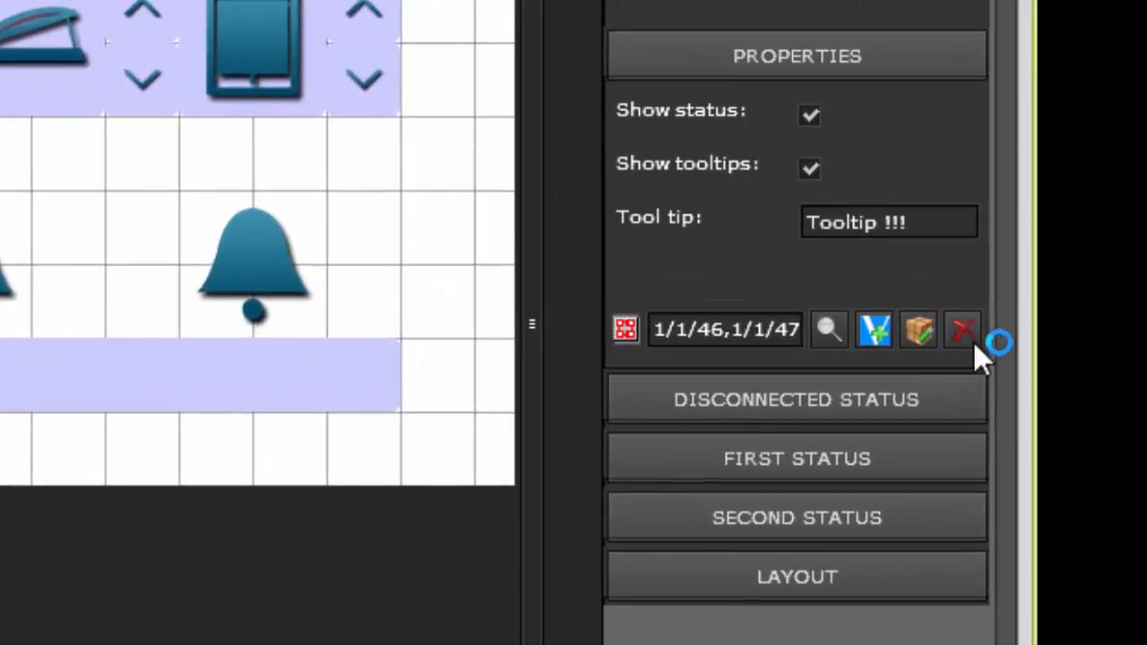
left_click(962, 330)
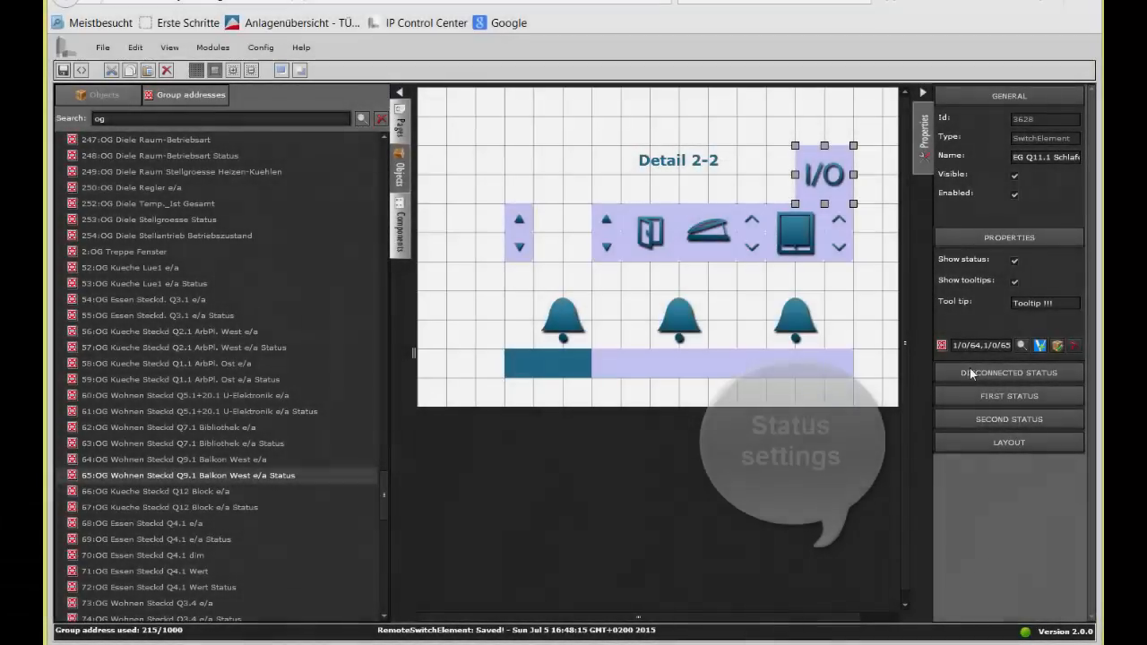
Step: Enter "pre" as the pre status text and "post" as the post status text in the I/O component's Disconnected status, and collapse that section
left_click(970, 370)
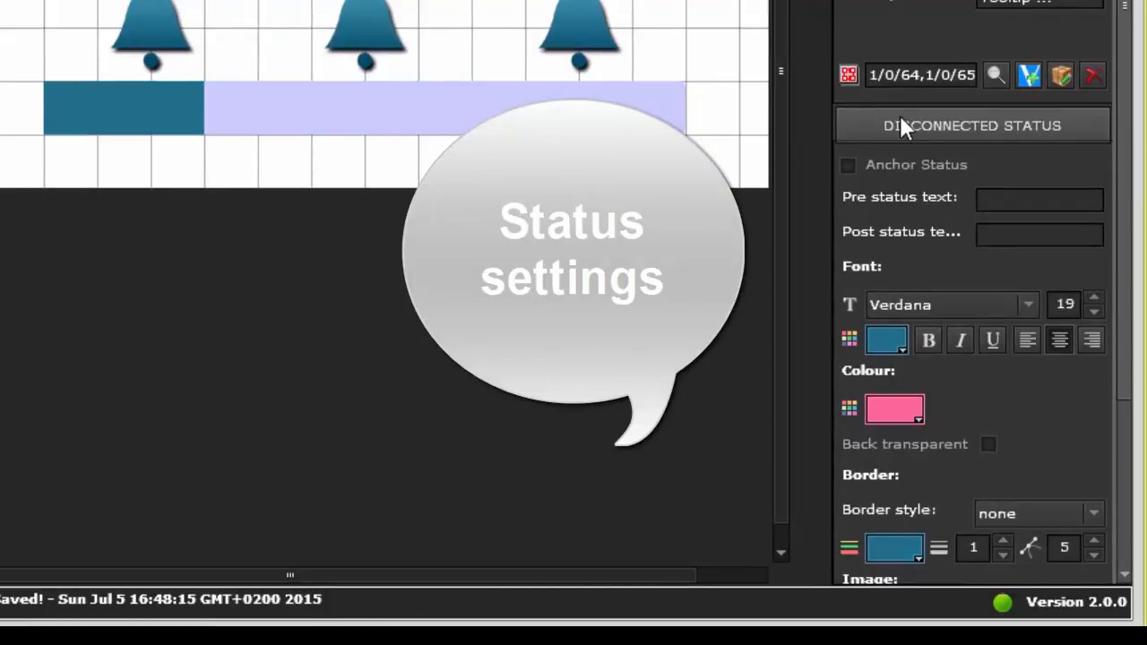
left_click(909, 125)
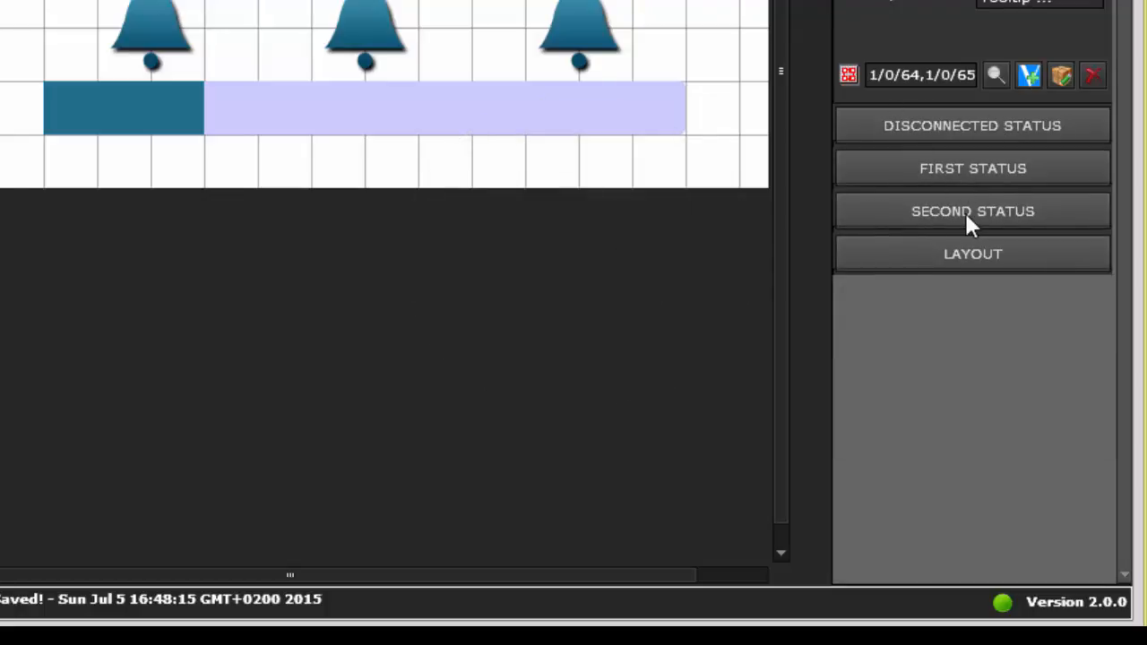
left_click(976, 127)
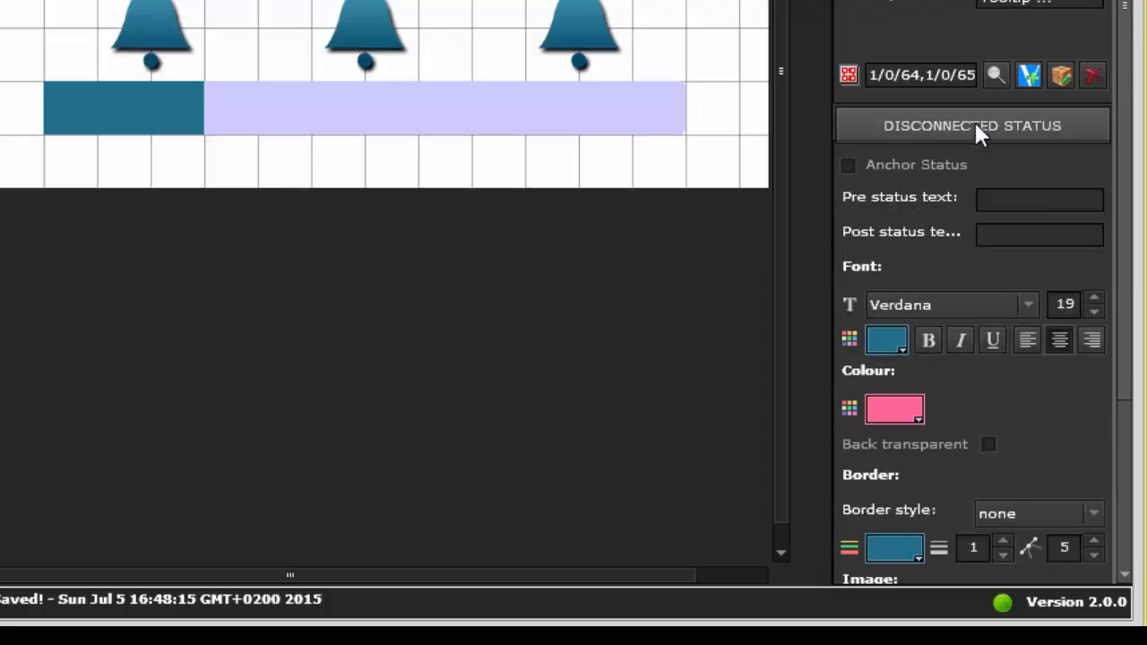
left_click_drag(1122, 392, 1122, 523)
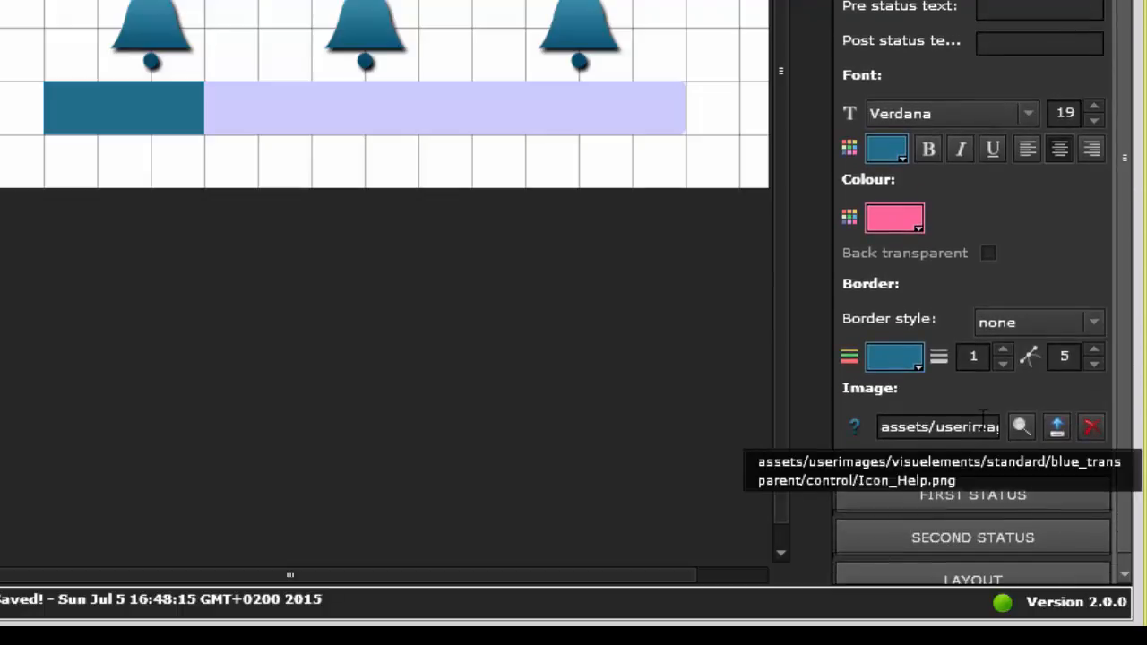
left_click(996, 13)
type("pre")
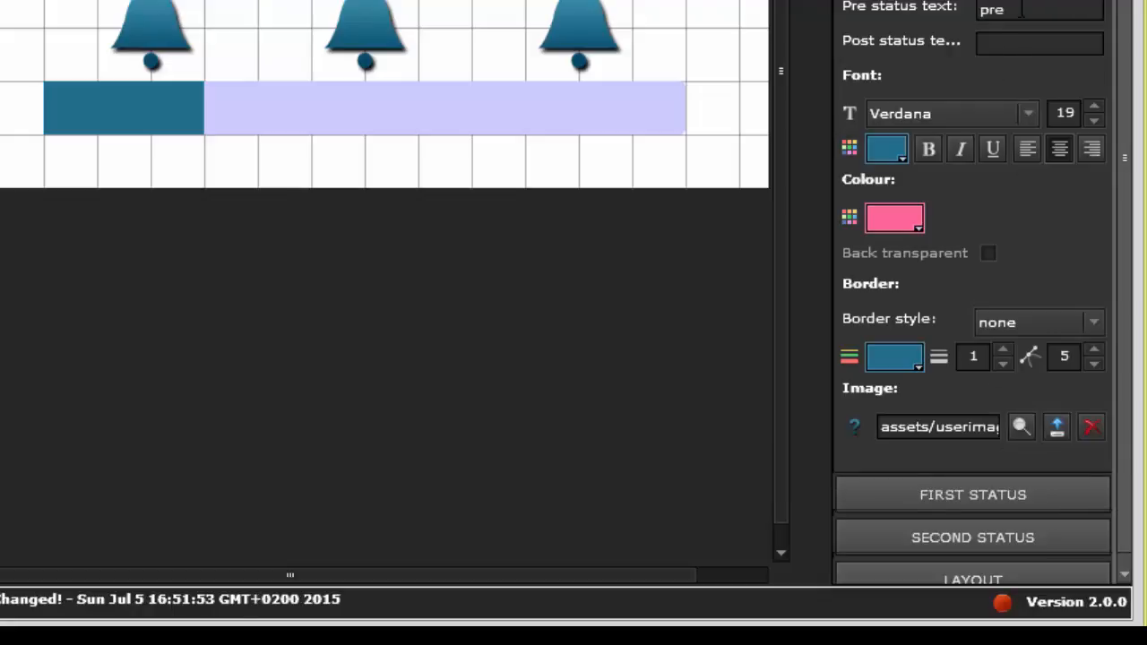
left_click(1023, 41)
type("post")
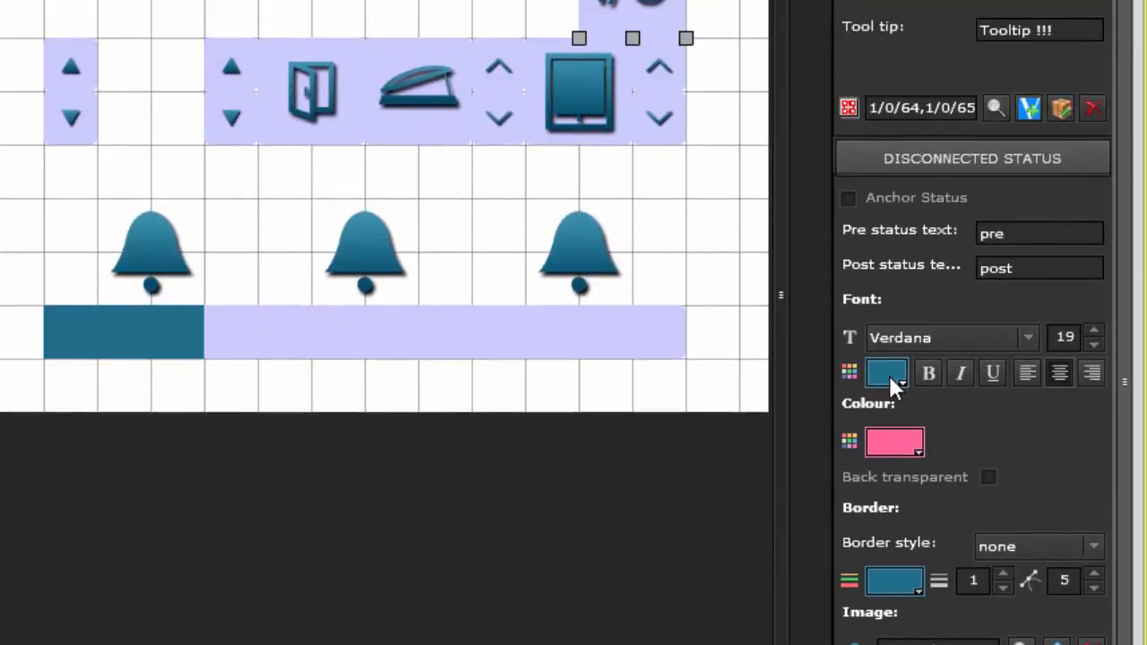
left_click(901, 449)
left_click(901, 449)
left_click(1081, 172)
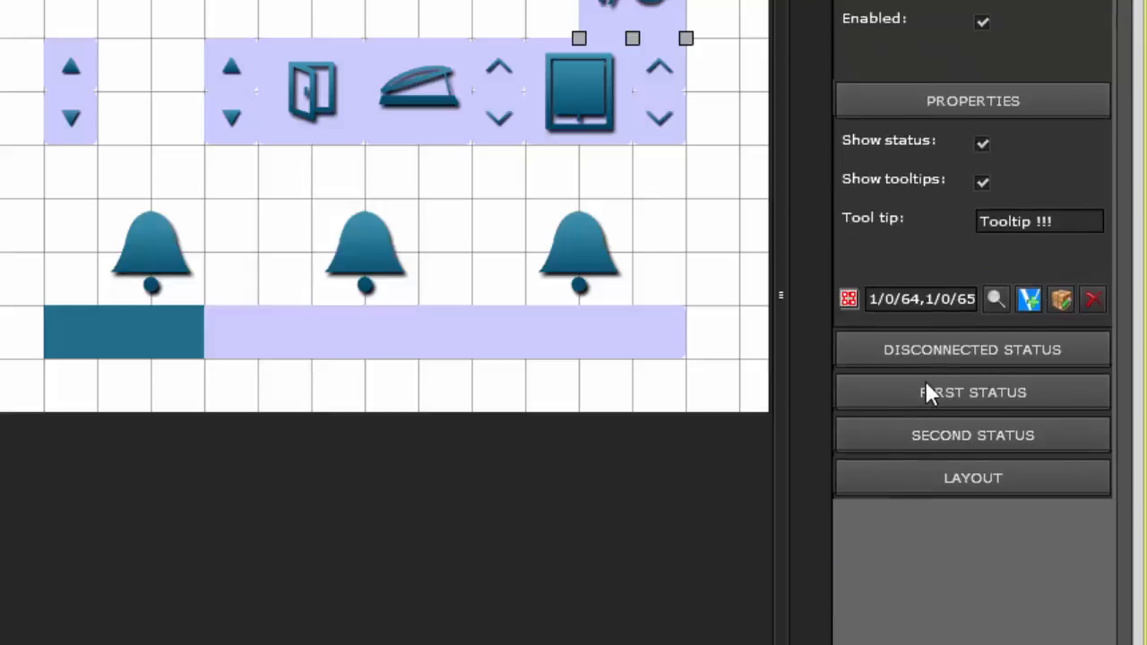
Step: Set the value of the I/O component's First status to On
left_click(893, 388)
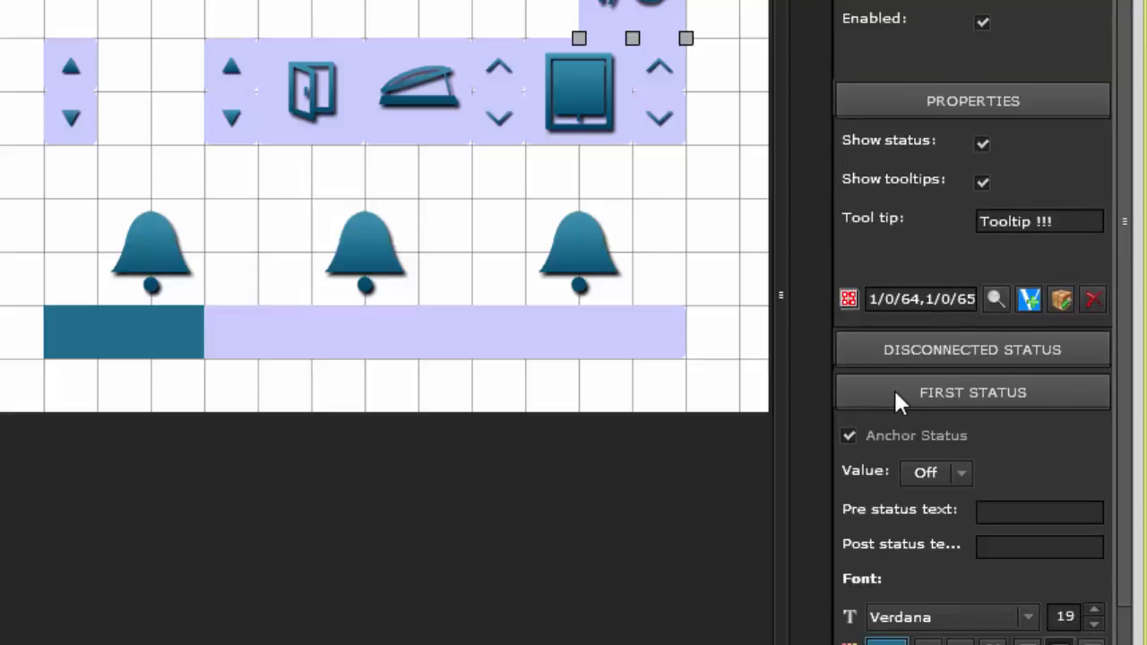
scroll(1132, 559, "down", 3)
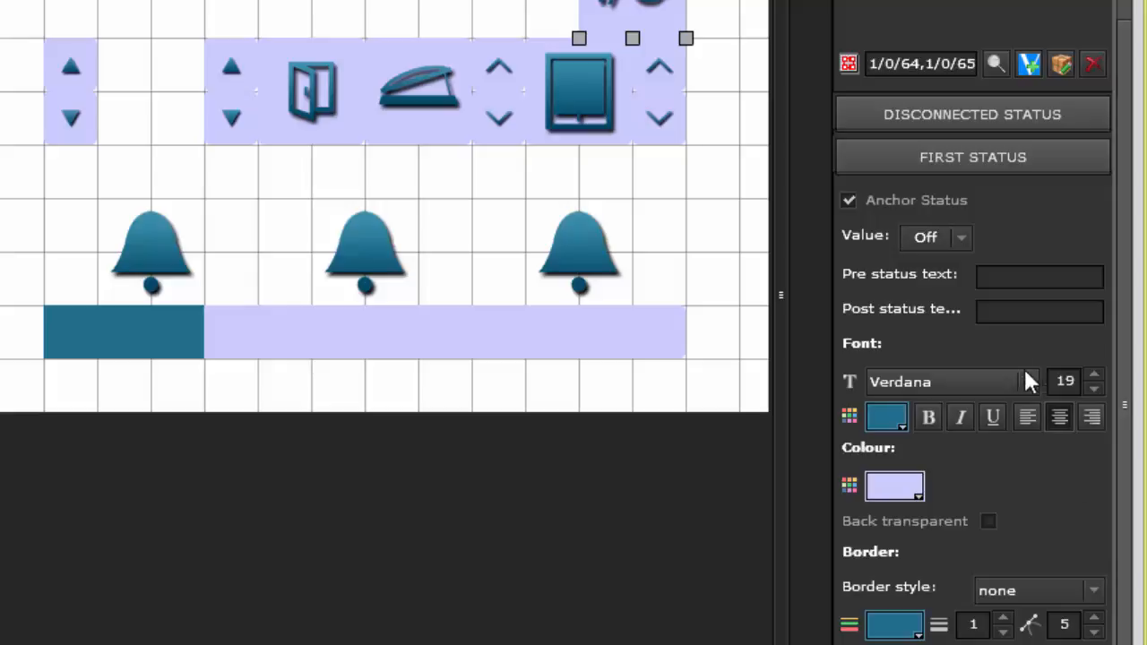
left_click(961, 235)
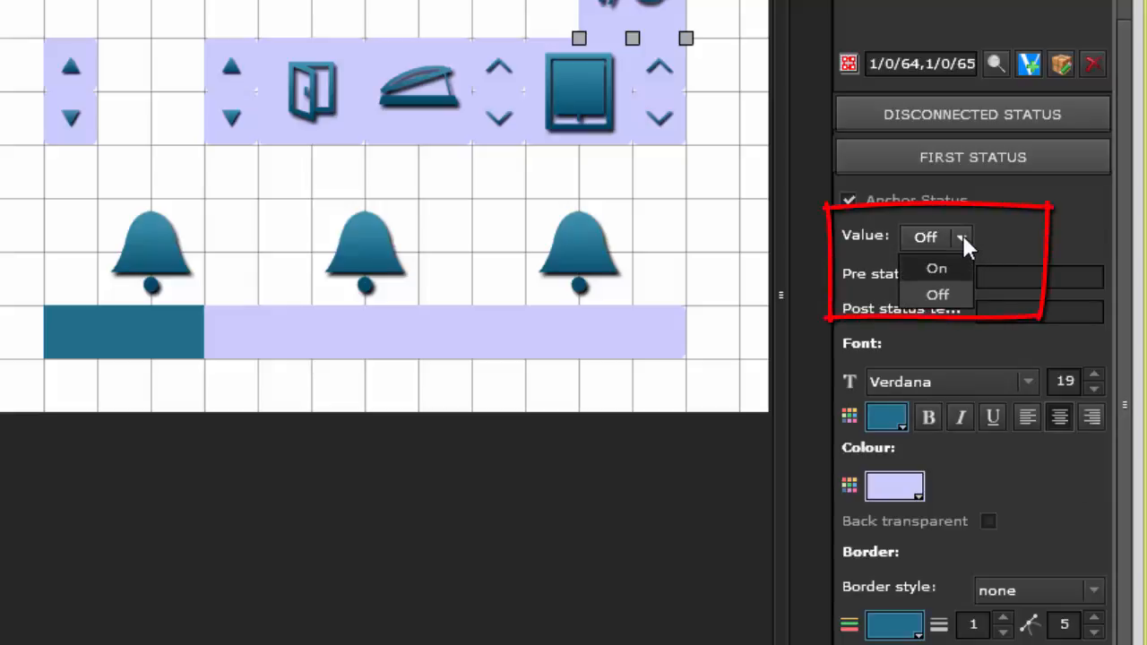
left_click(962, 235)
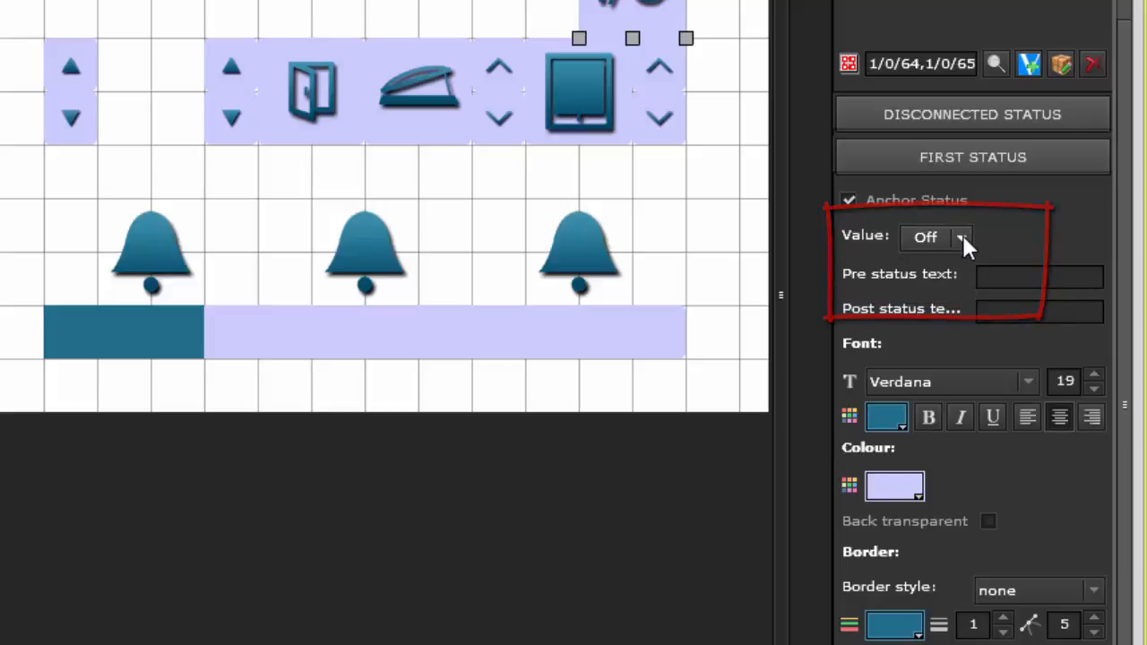
left_click(962, 234)
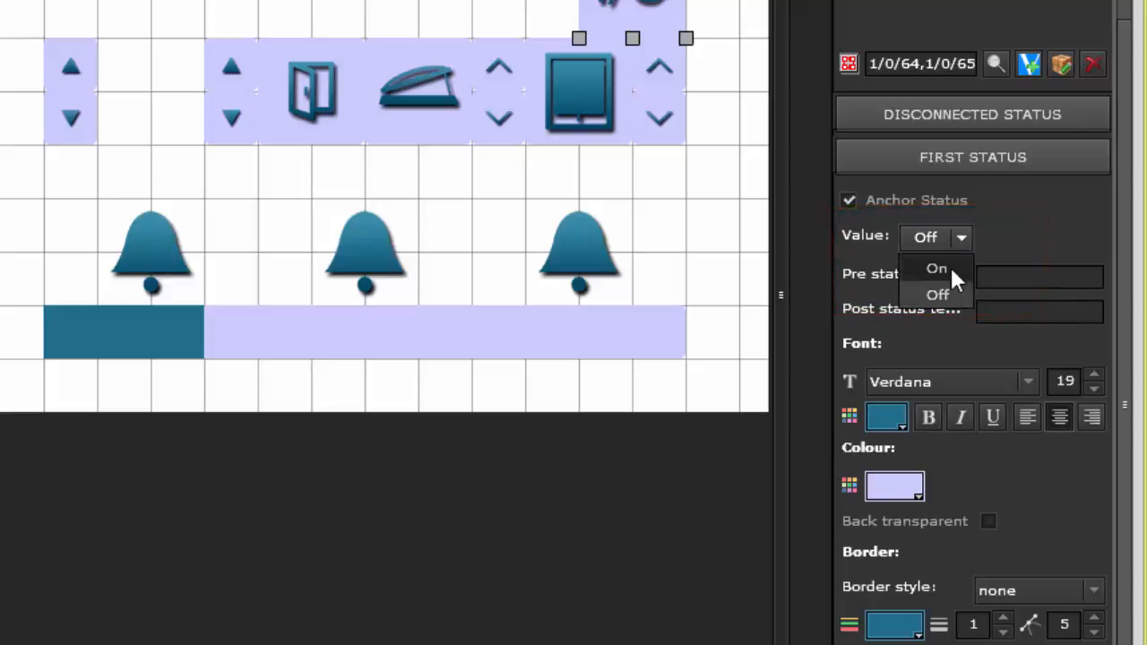
left_click(940, 269)
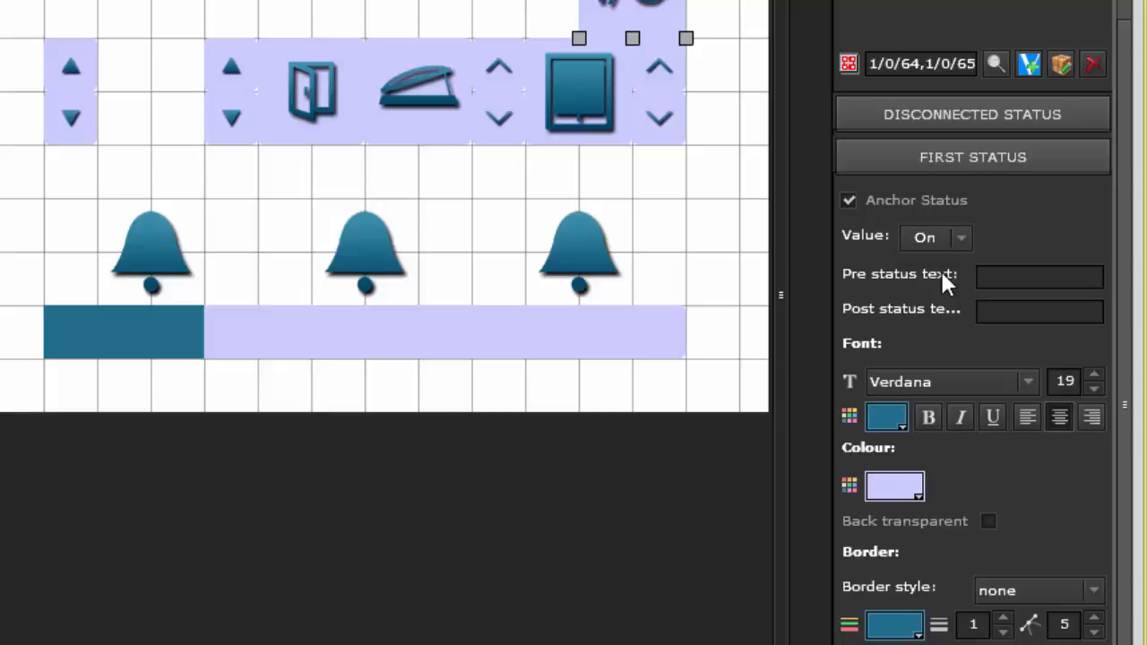
Step: Enter "This value is" as the First status pre status text and "afterwards" as its post status text
left_click(1024, 277)
type("This value is")
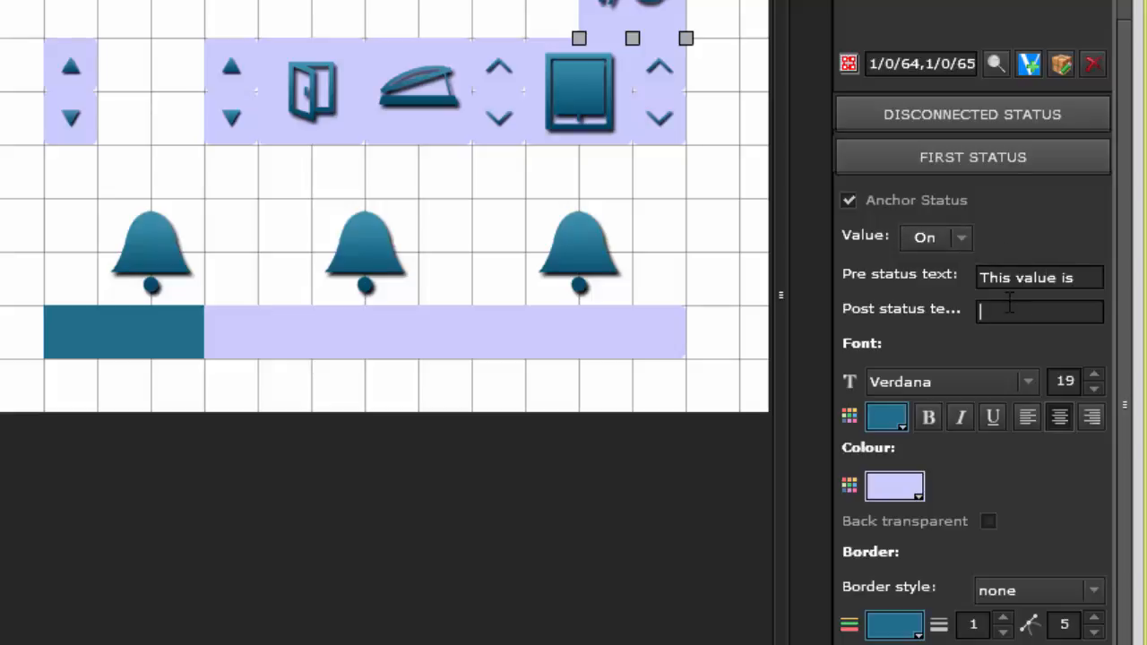
type("afterwards")
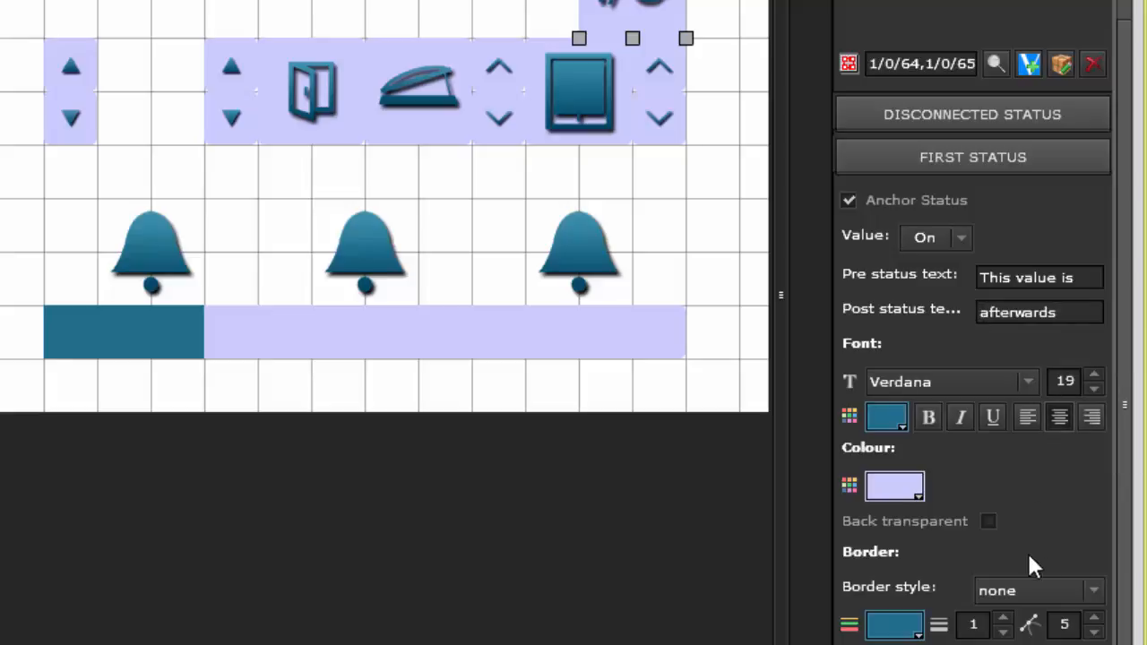
Step: Assign the library image Icon_Light-off-Plus-92.png to the I/O component's First status
scroll(1055, 618, "down", 2)
scroll(1055, 619, "down", 4)
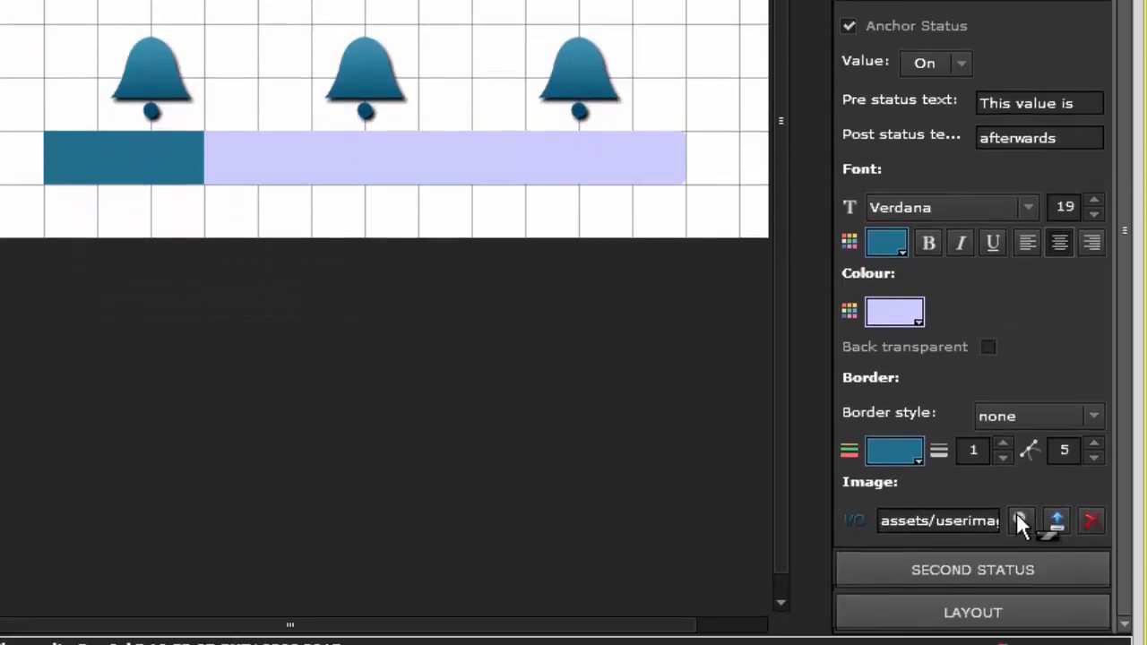
left_click(1018, 516)
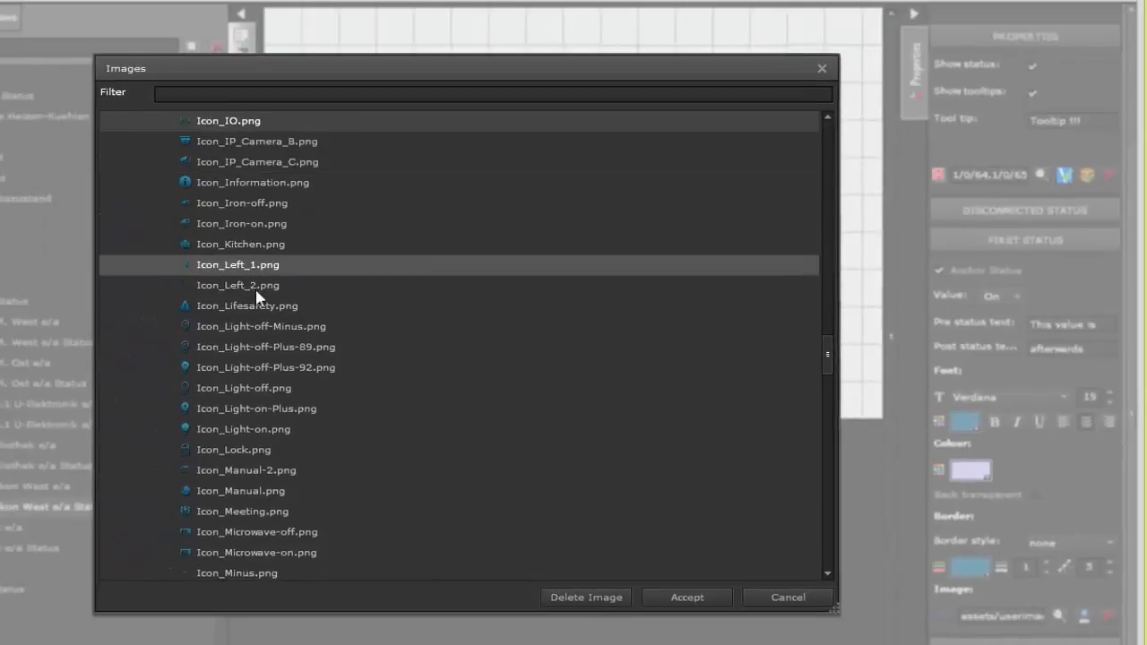
left_click(255, 369)
left_click(681, 598)
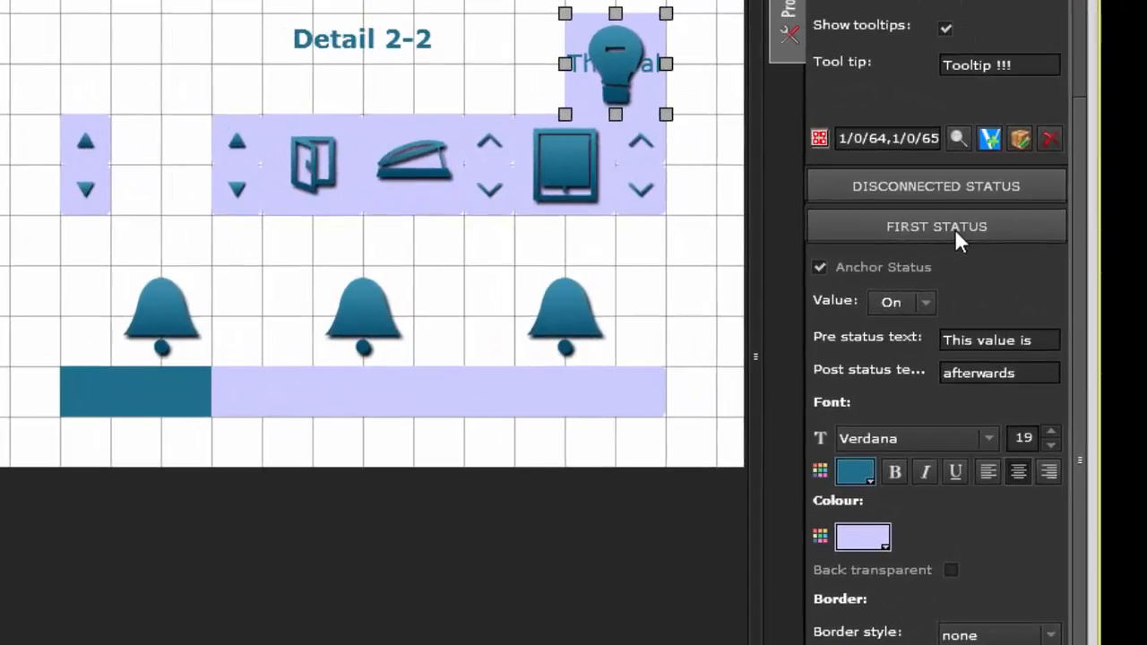
Step: Check the First status font and background colour palettes and align the status text right
left_click(861, 477)
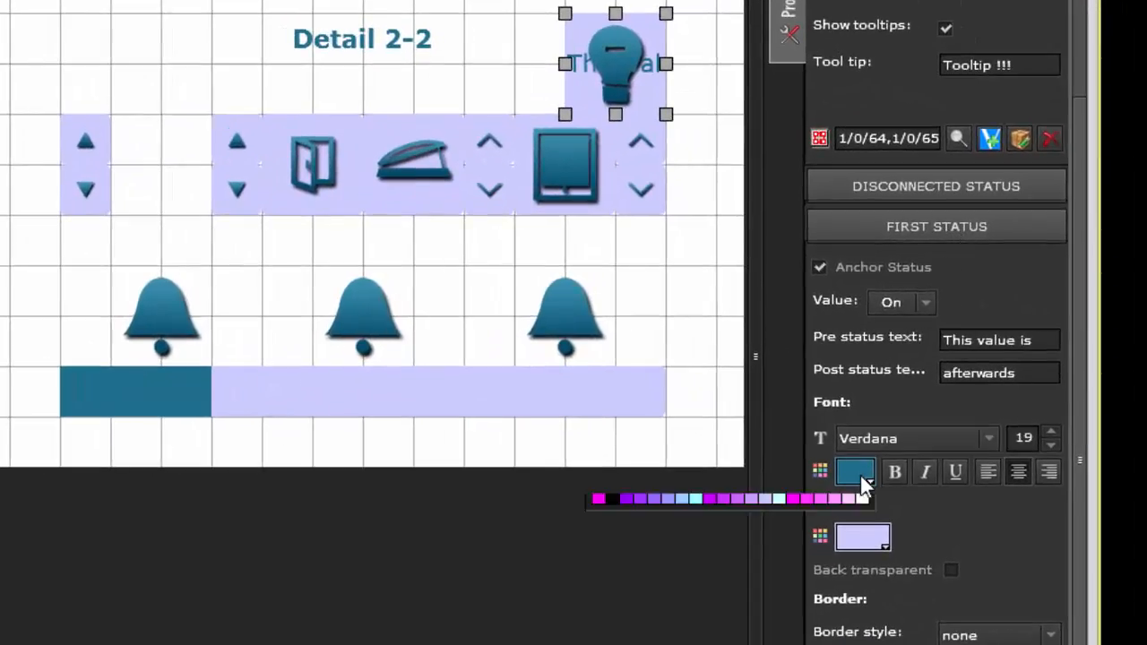
left_click(861, 476)
left_click(871, 538)
left_click(871, 538)
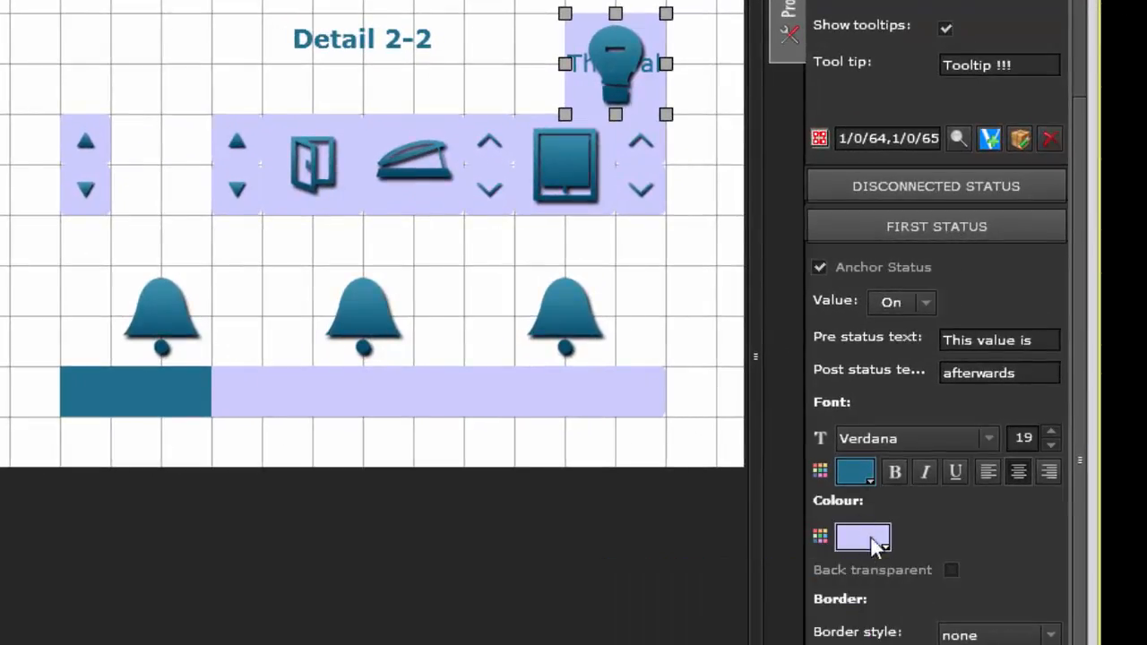
left_click(990, 472)
left_click(1049, 472)
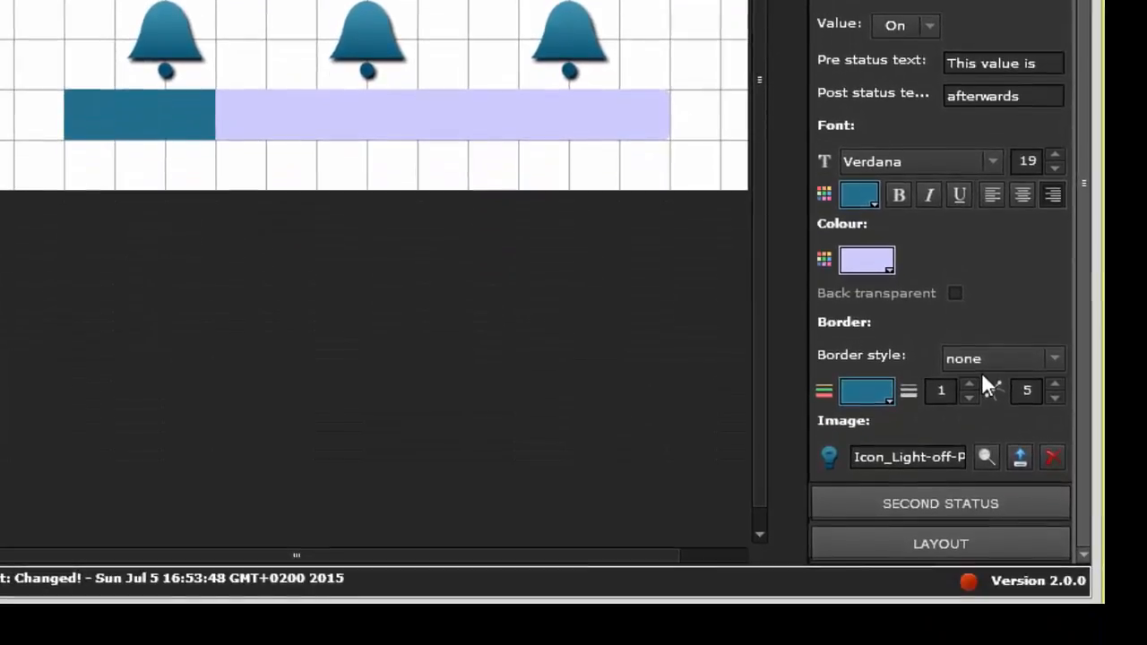
Step: Give the First status a solid border with a border size of 6
left_click(982, 359)
left_click(981, 412)
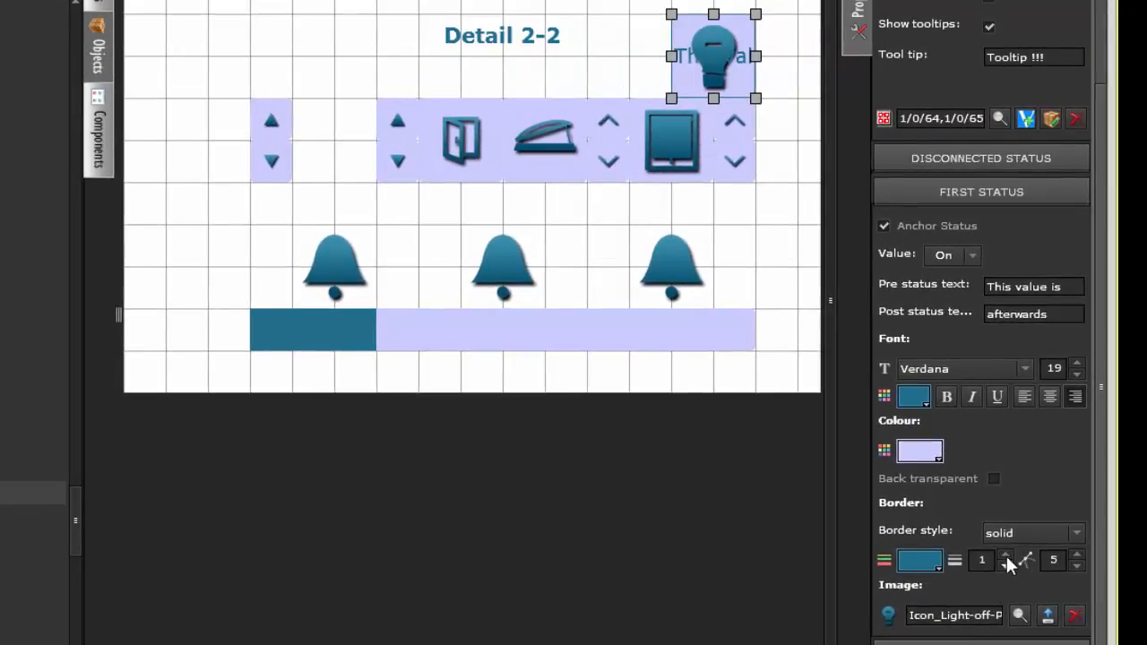
left_click(1006, 556)
left_click(1007, 556)
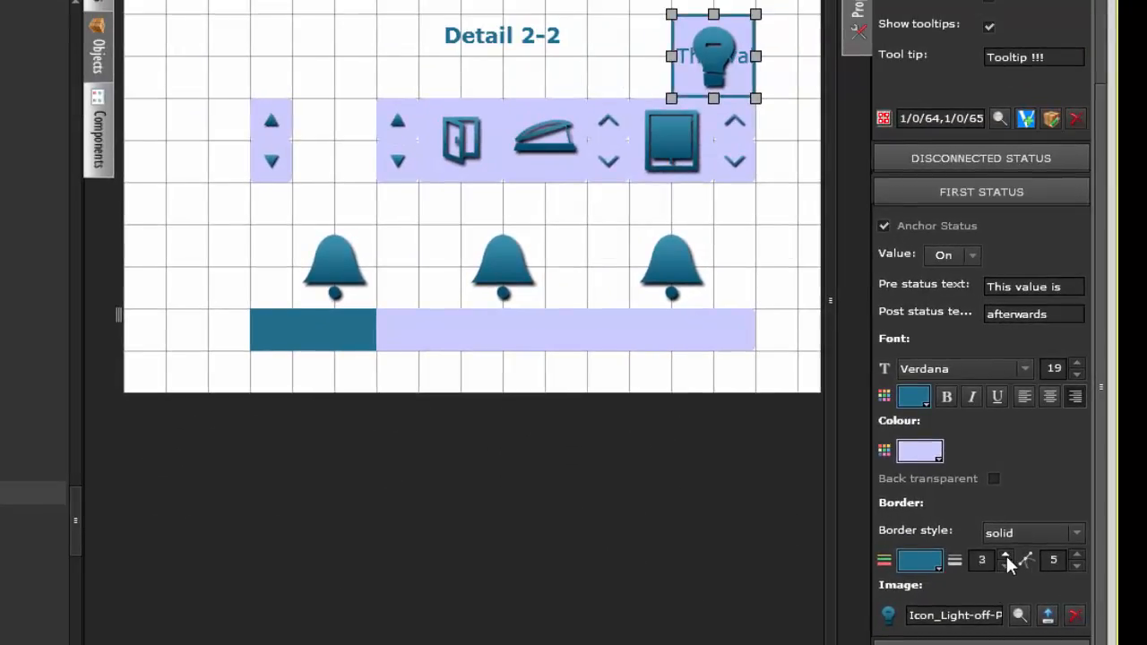
left_click(1006, 556)
left_click(1006, 556)
left_click(1007, 556)
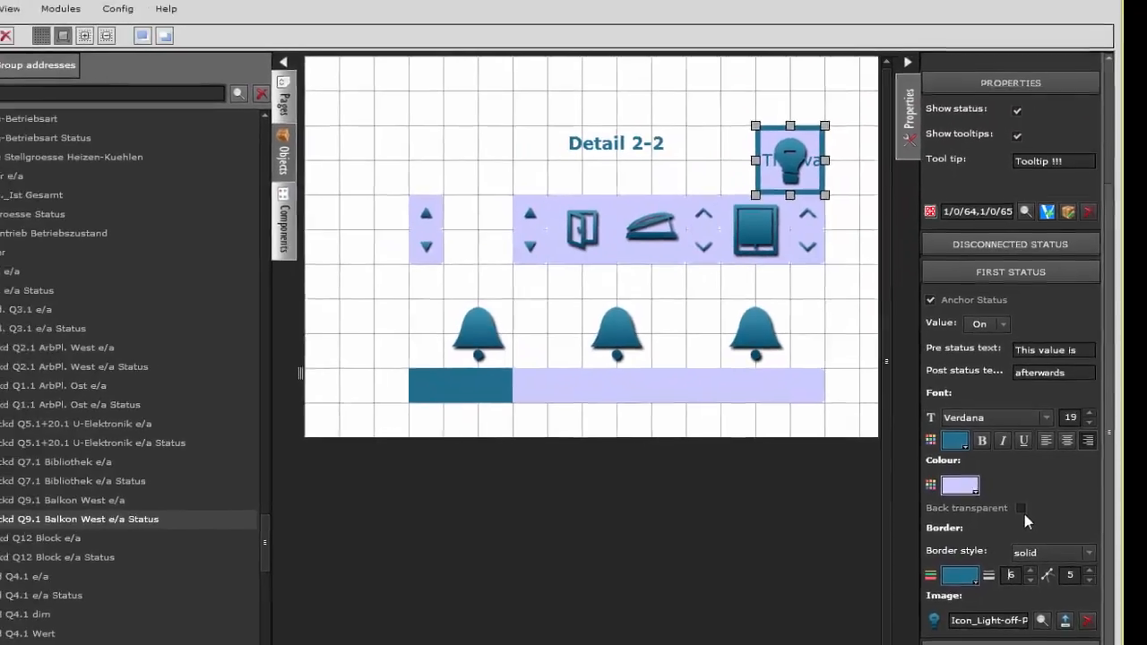
left_click(994, 479)
left_click(1027, 516)
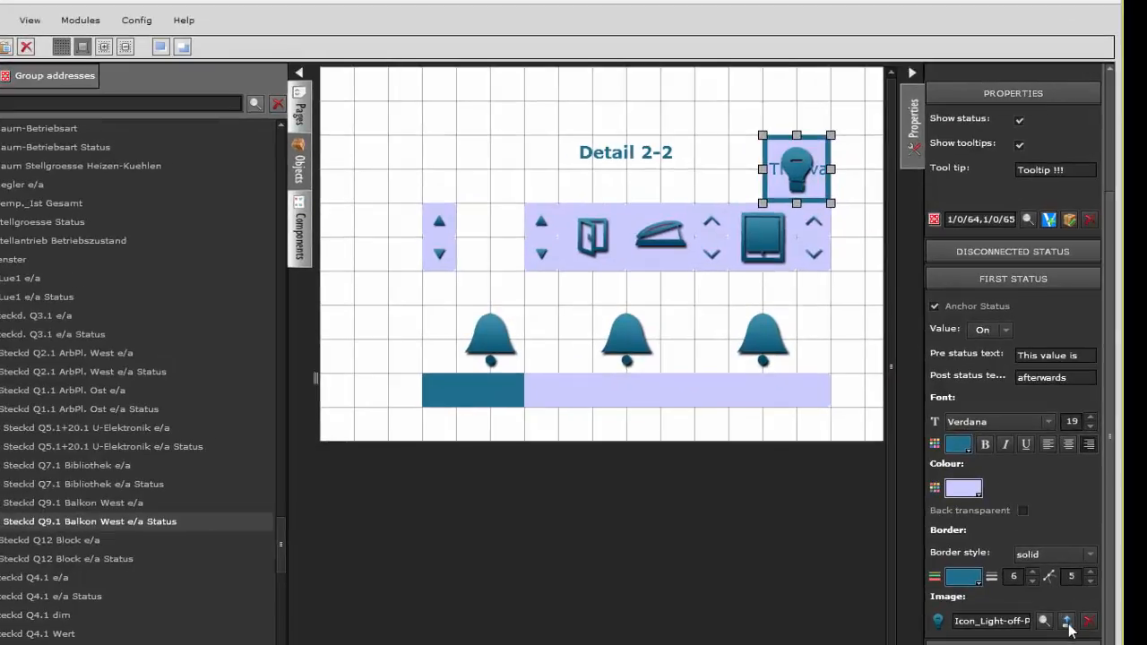
Step: Upload the image file flag_DE from disk as the First status image
left_click(1069, 622)
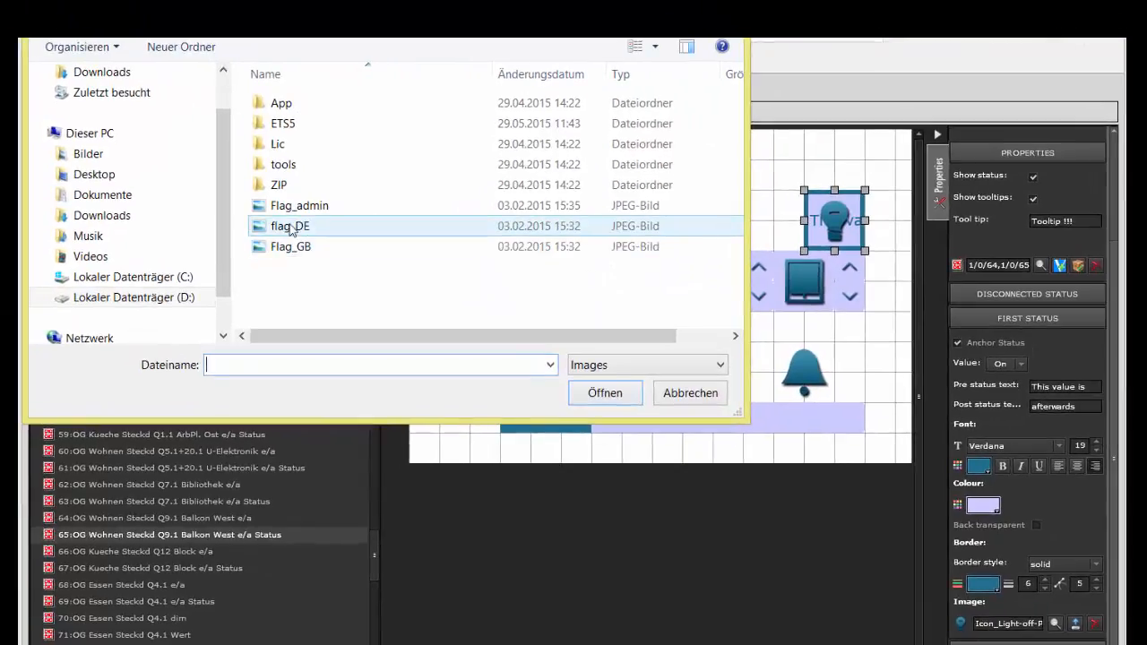
left_click(184, 171)
left_click(597, 395)
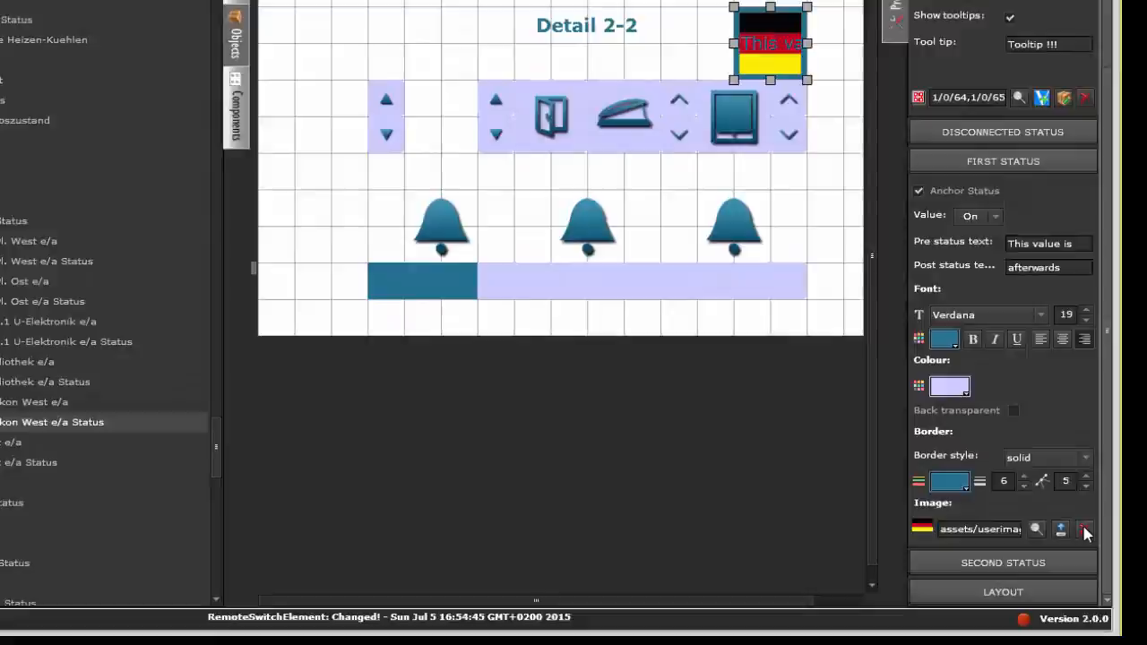
Step: Delete the First status flag image and widen the I/O component so that its status text fits
left_click(1083, 524)
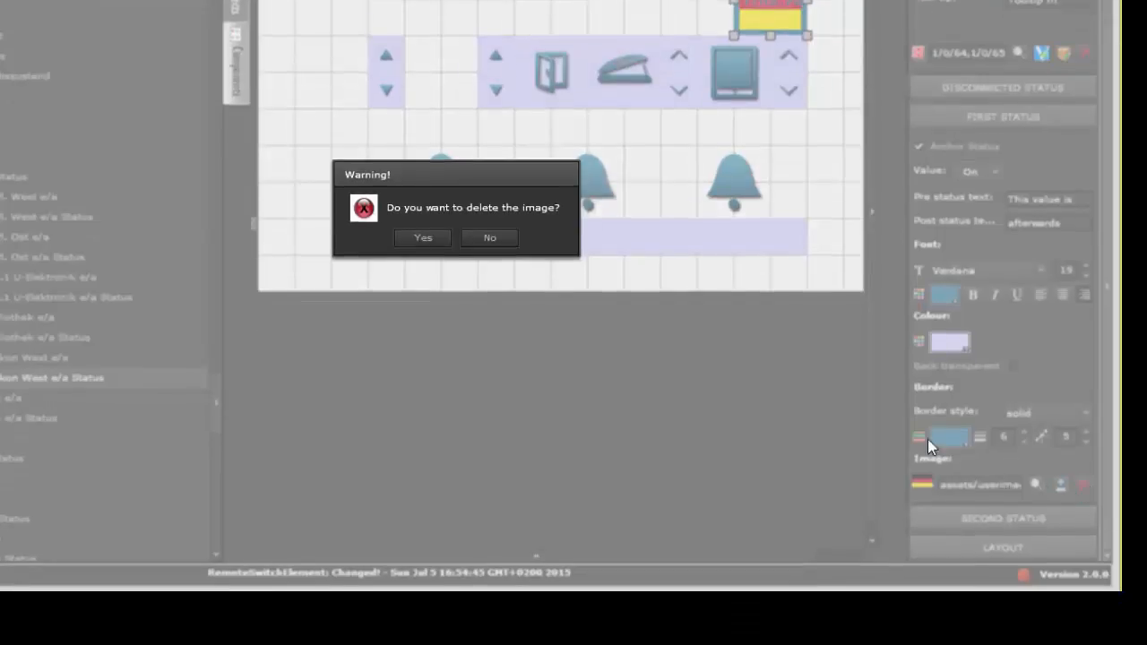
left_click(423, 240)
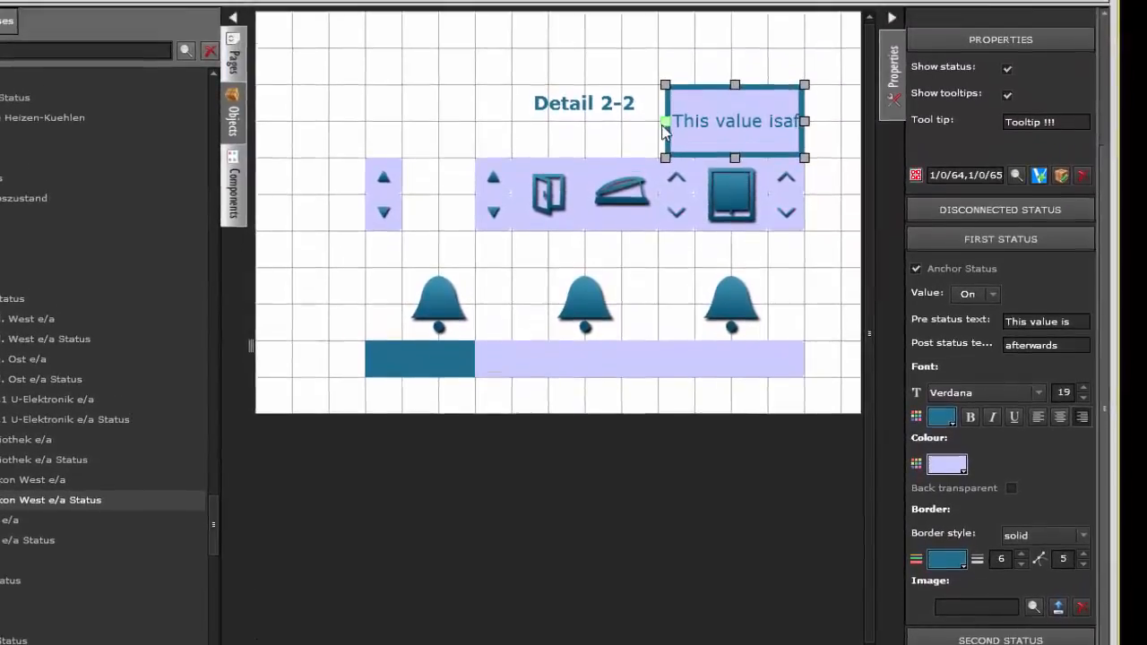
left_click_drag(665, 126, 732, 142)
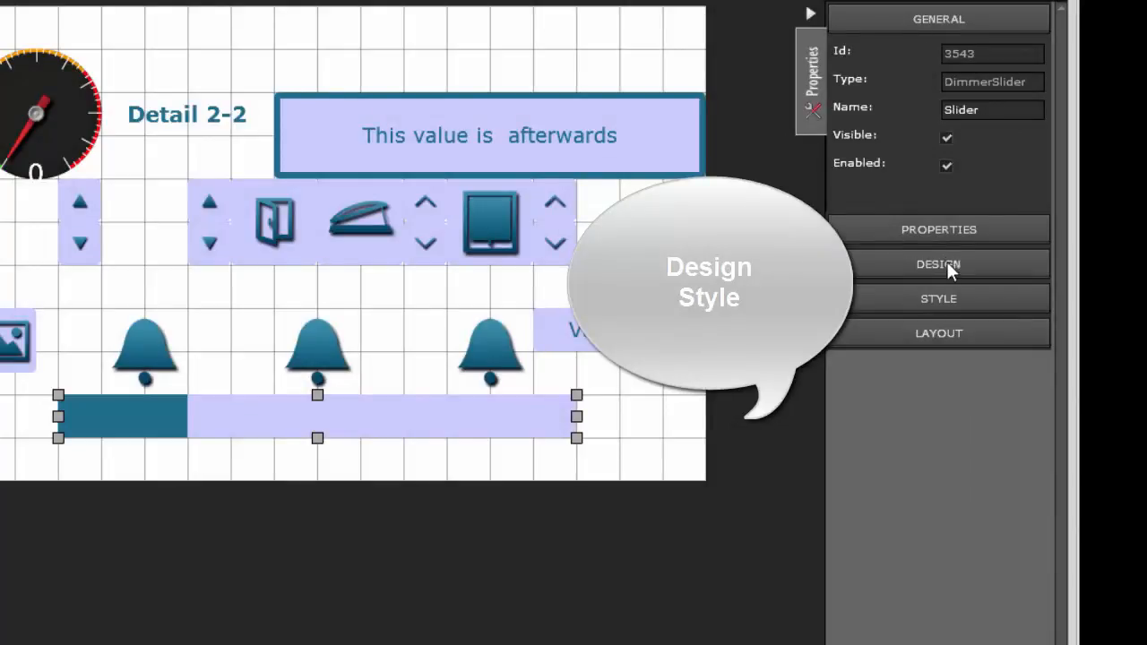
Step: Examine the slider's Design and Style settings, and the settings of the gauge and image components
left_click(946, 263)
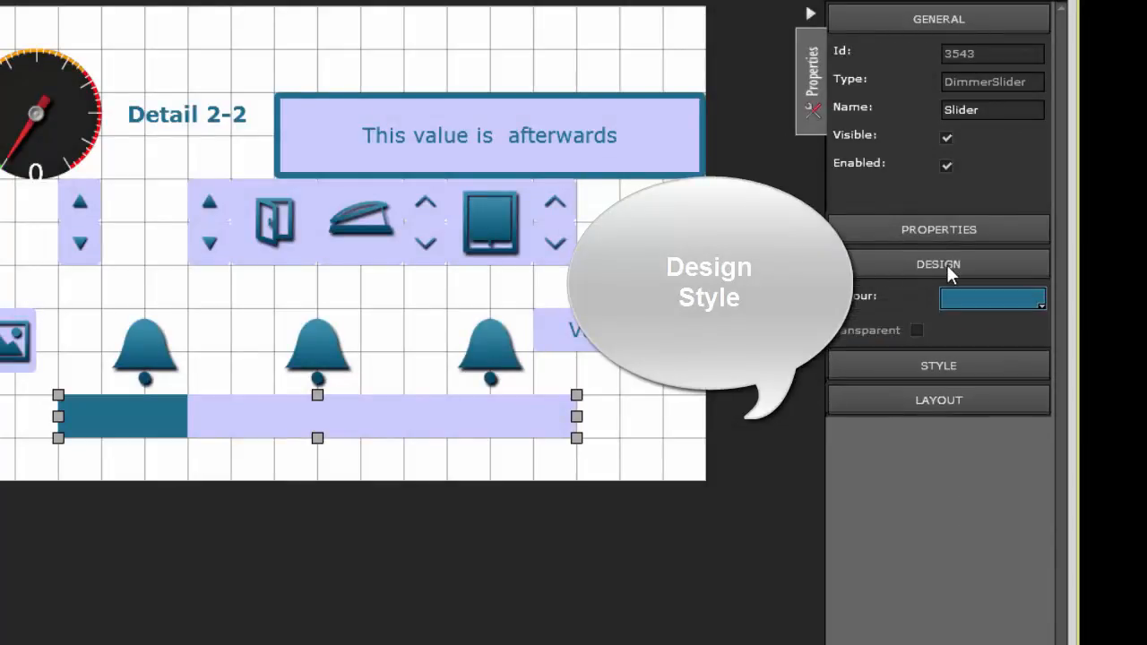
left_click(957, 365)
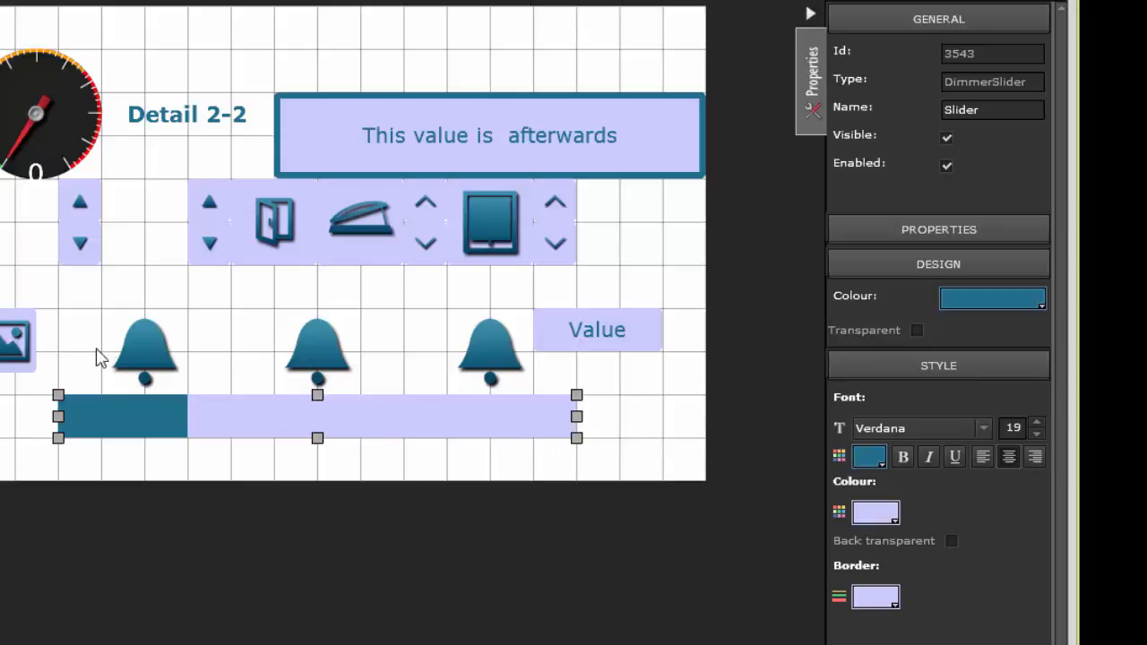
left_click(27, 130)
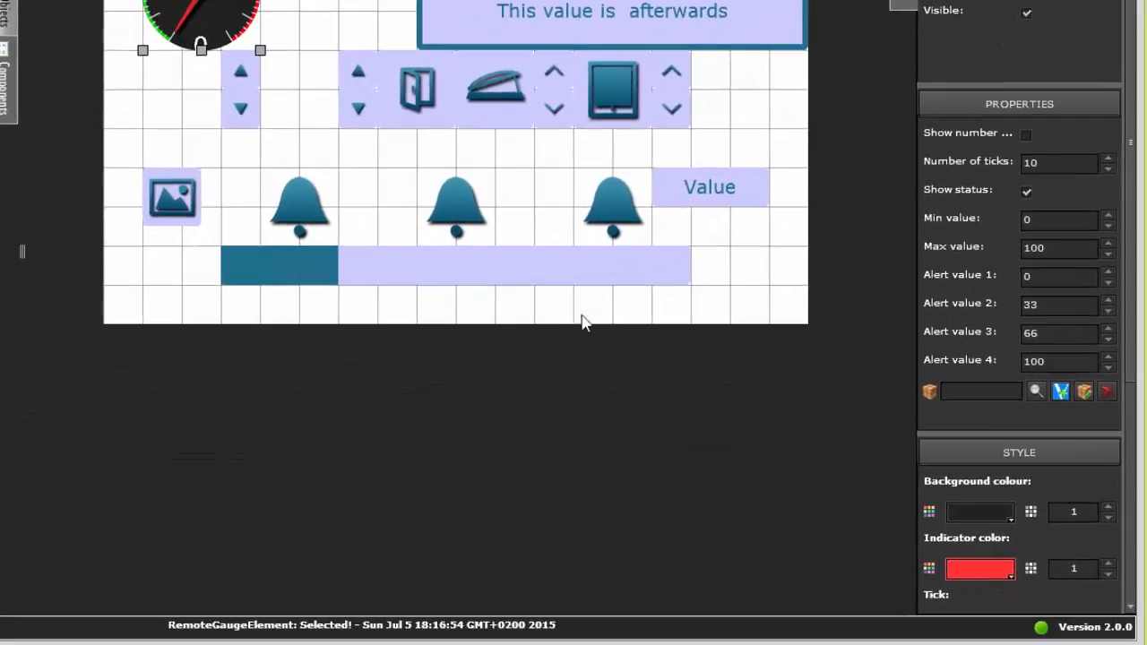
left_click(182, 192)
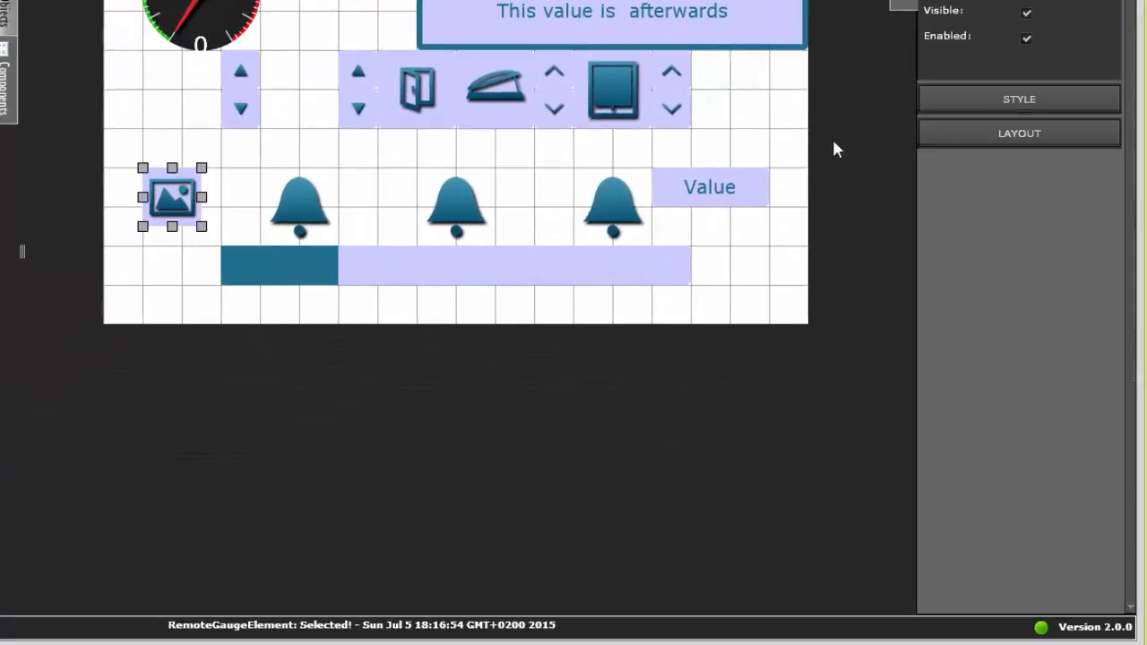
left_click(973, 100)
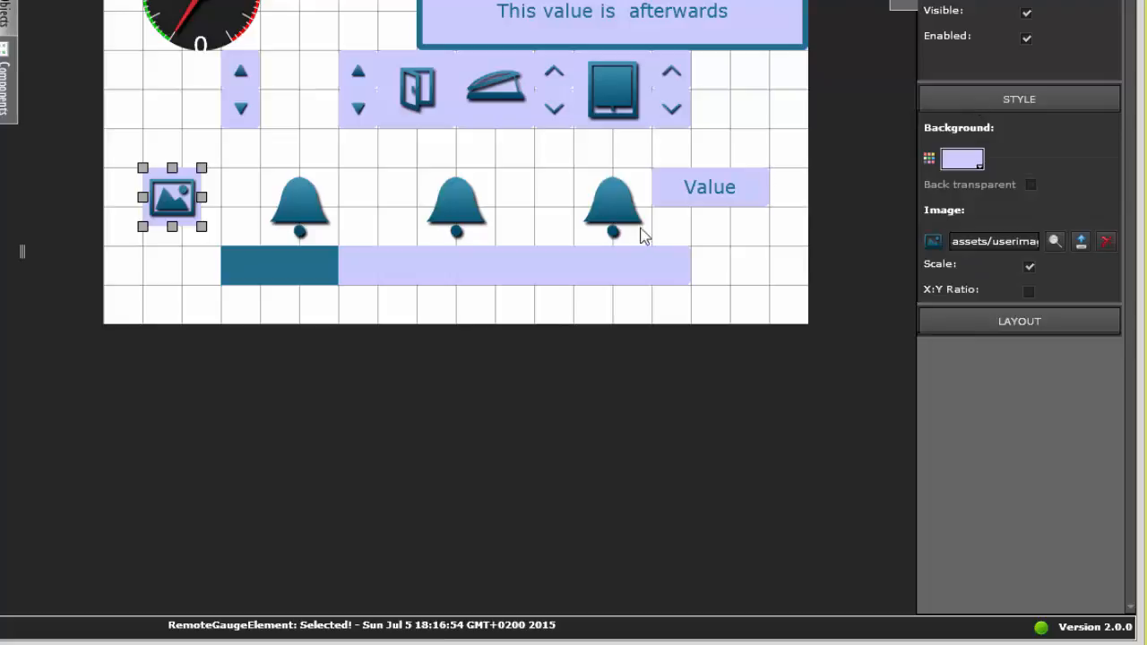
Step: In the slider's Layout settings, stretch the slider to fill the page and restore its original size
left_click(641, 260)
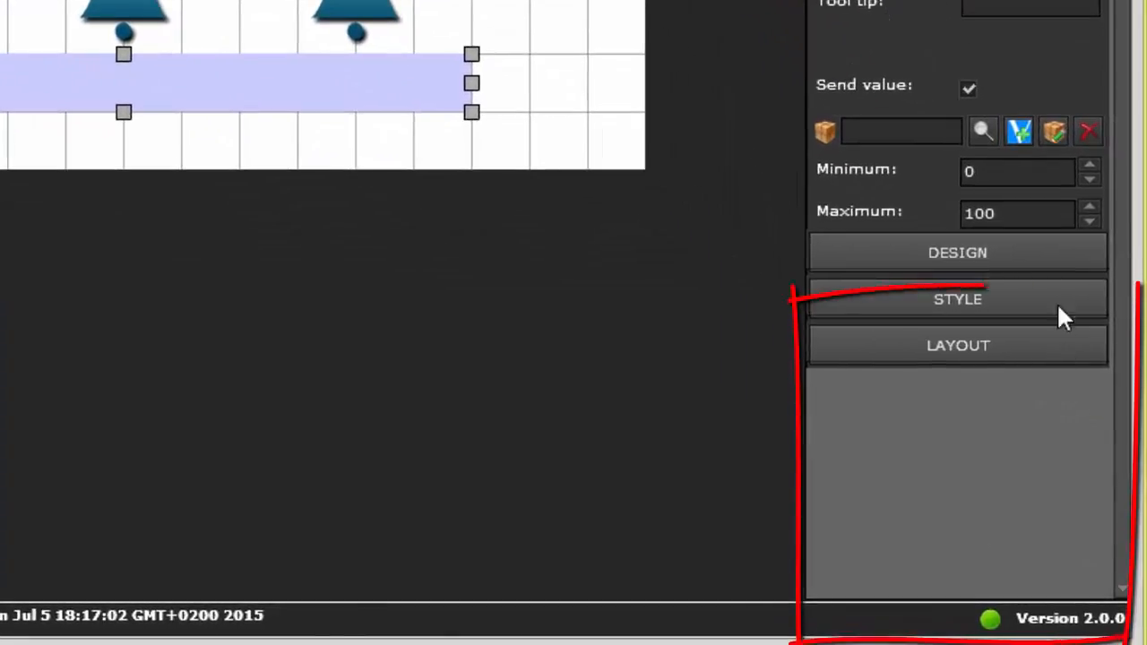
left_click(1027, 345)
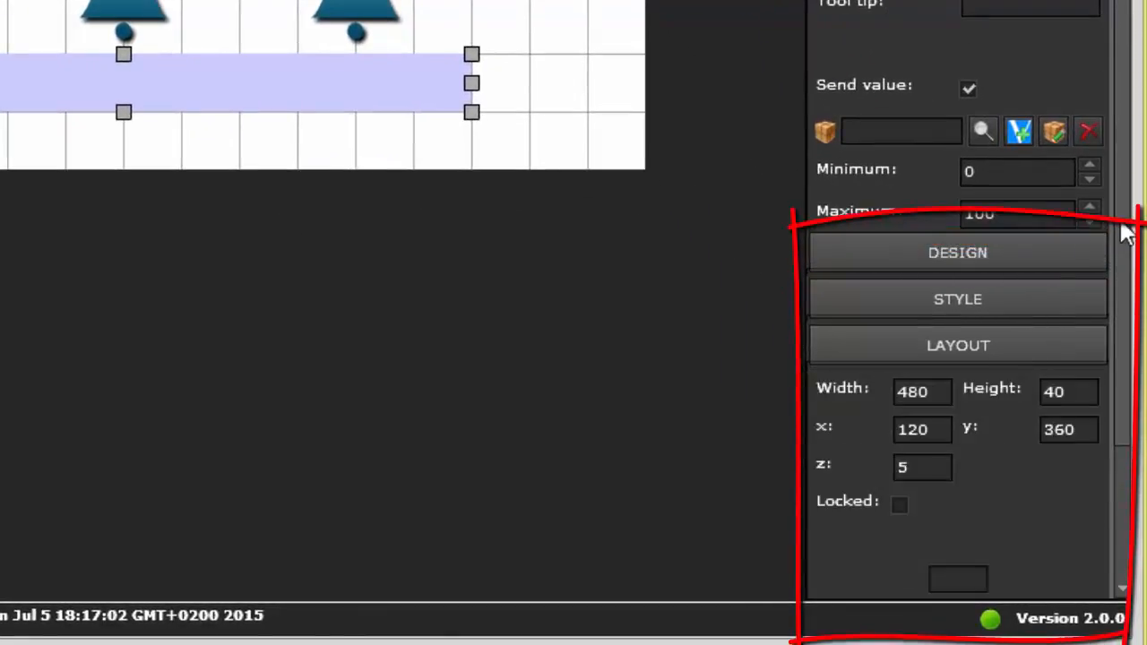
left_click_drag(1121, 230, 1135, 511)
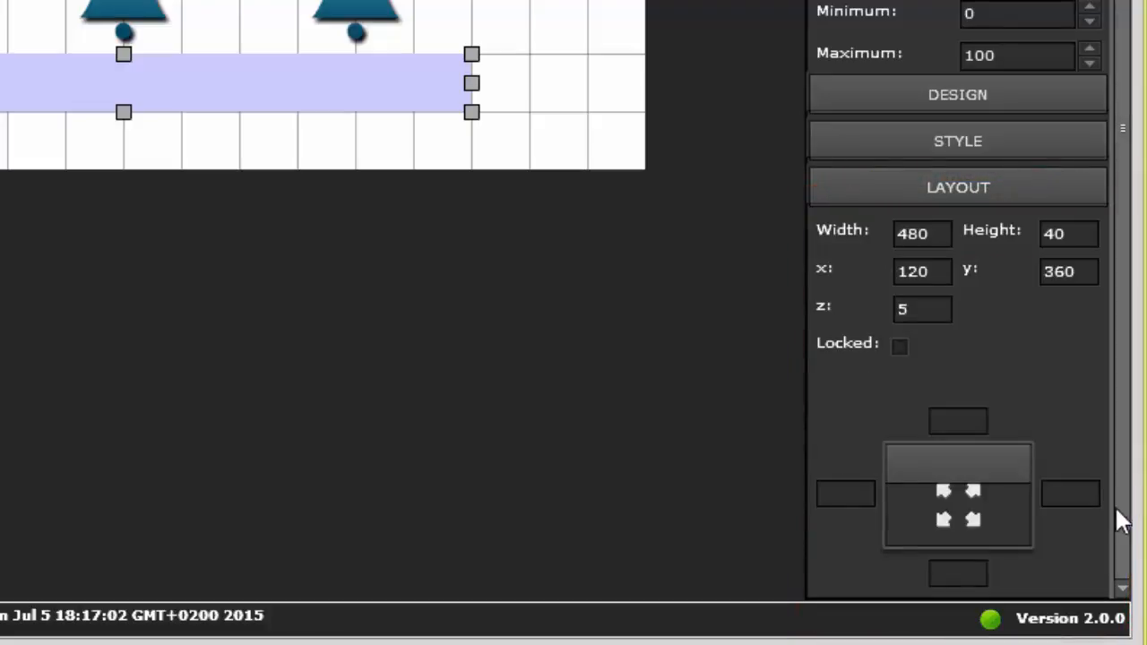
left_click(975, 501)
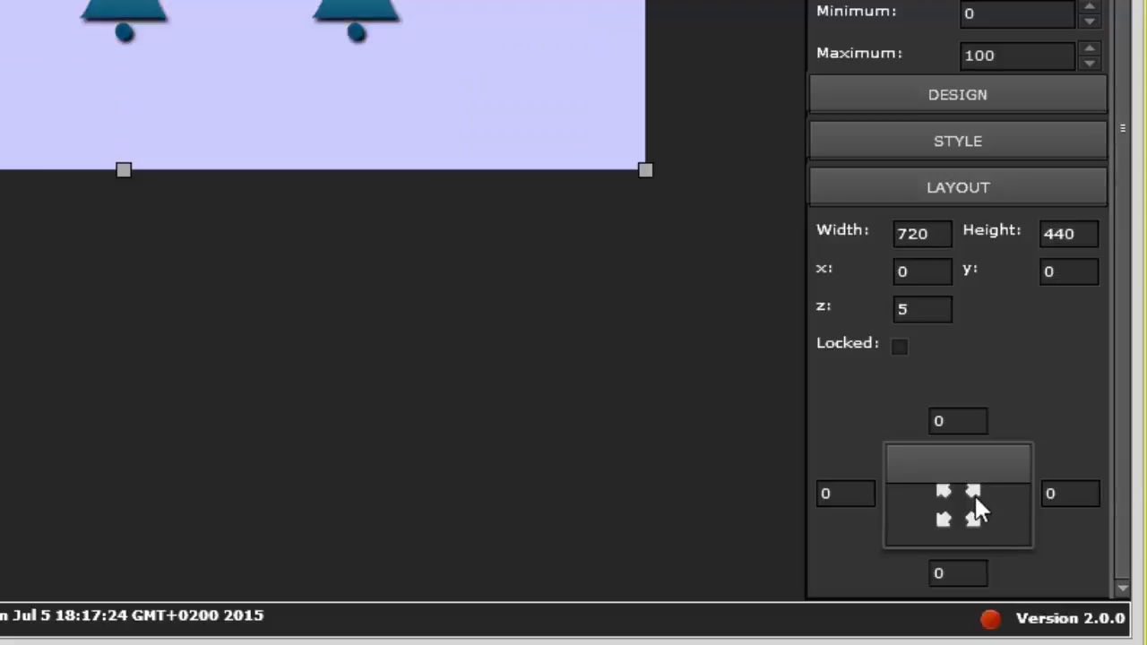
left_click(943, 533)
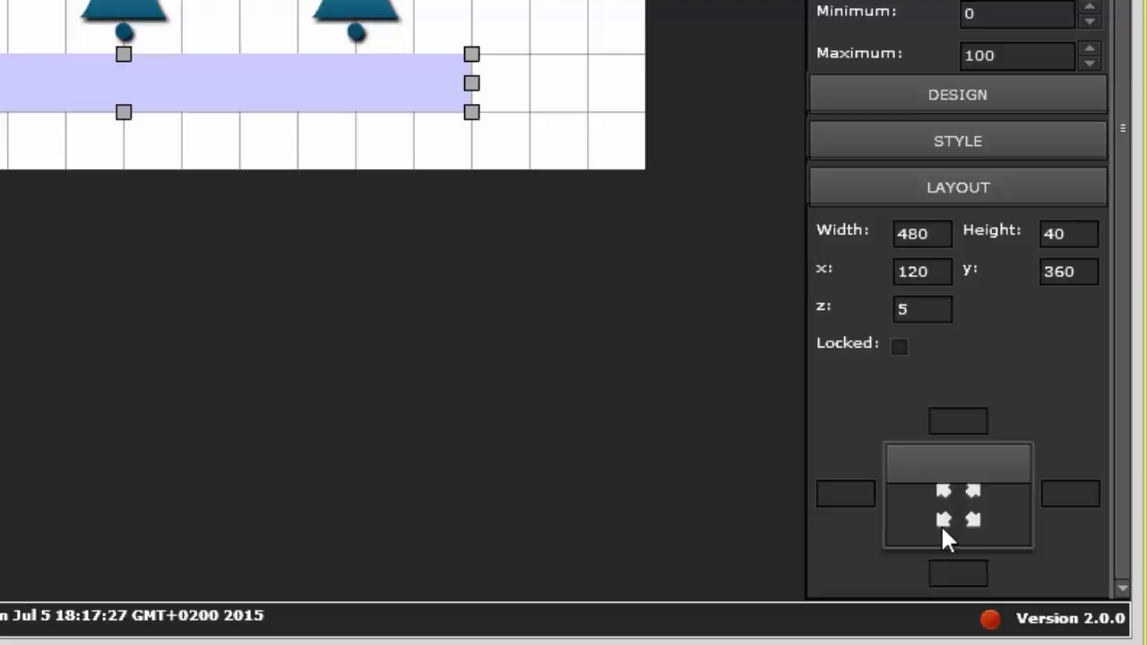
Step: Lock the slider in its Layout settings, move the Value component down over the slider's end, and reselect the slider
left_click(900, 347)
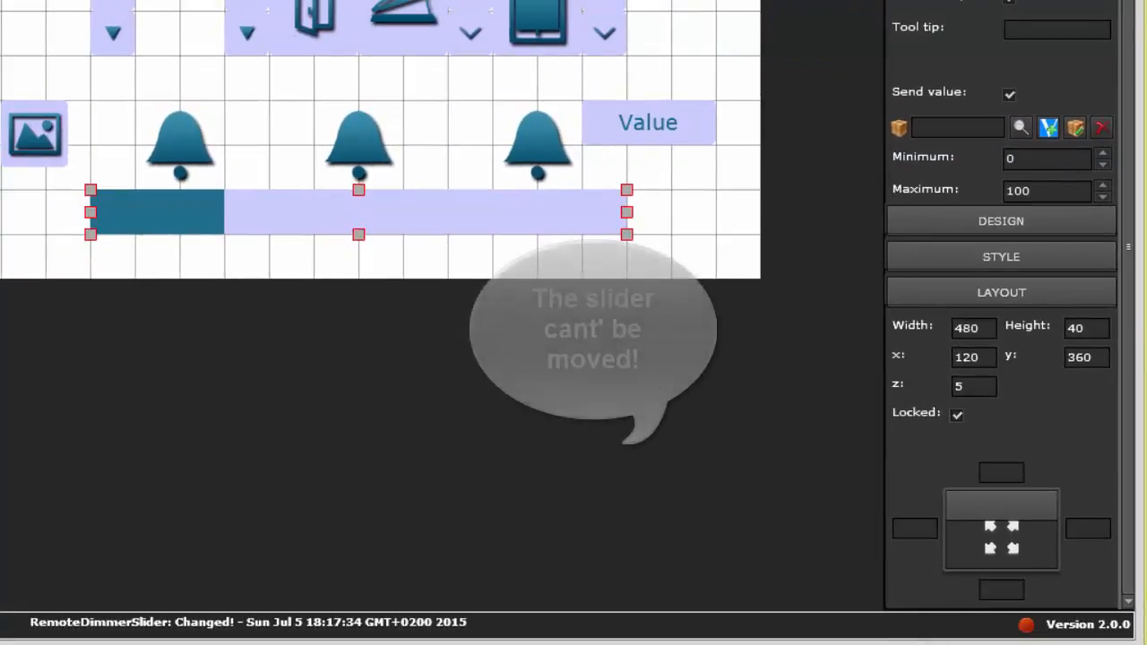
left_click_drag(649, 122, 648, 213)
left_click(486, 214)
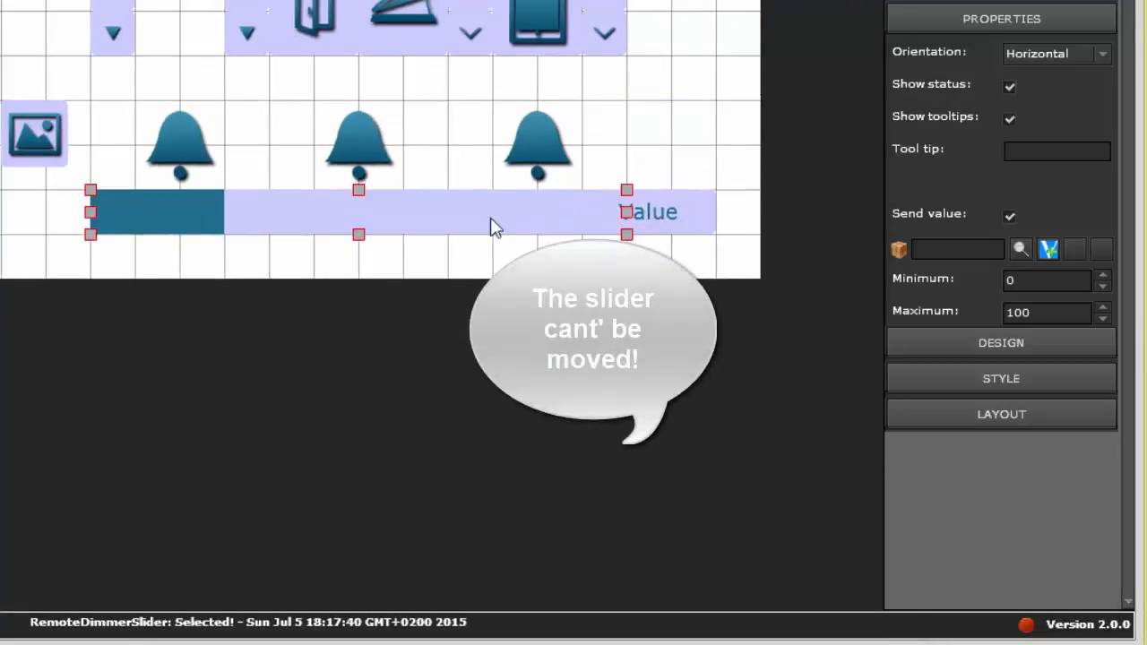
Step: Move the Value component up and away from the slider's end
left_click_drag(655, 214, 712, 135)
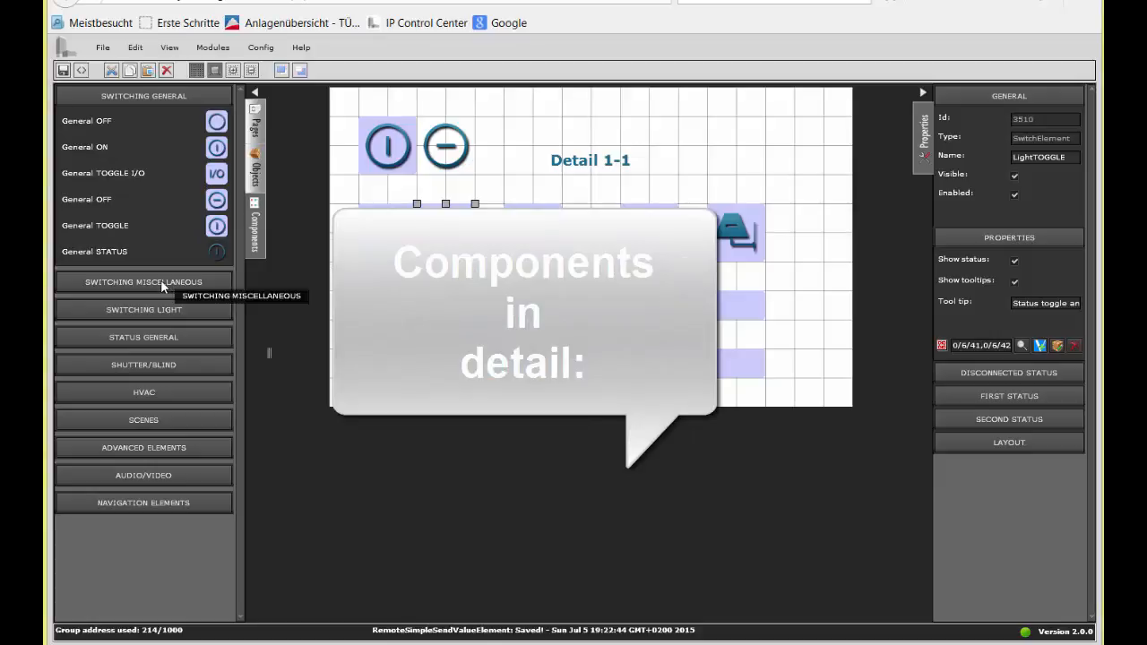
Step: Examine the component library's general, miscellaneous and light switching categories, leaving them all collapsed
left_click(164, 282)
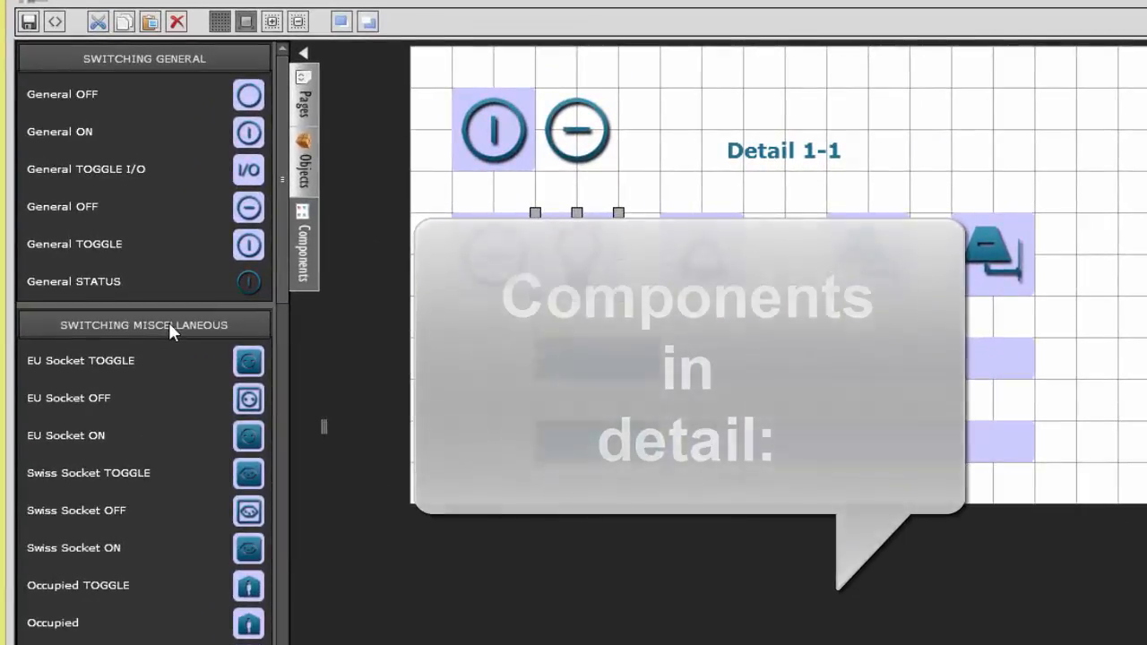
left_click(168, 322)
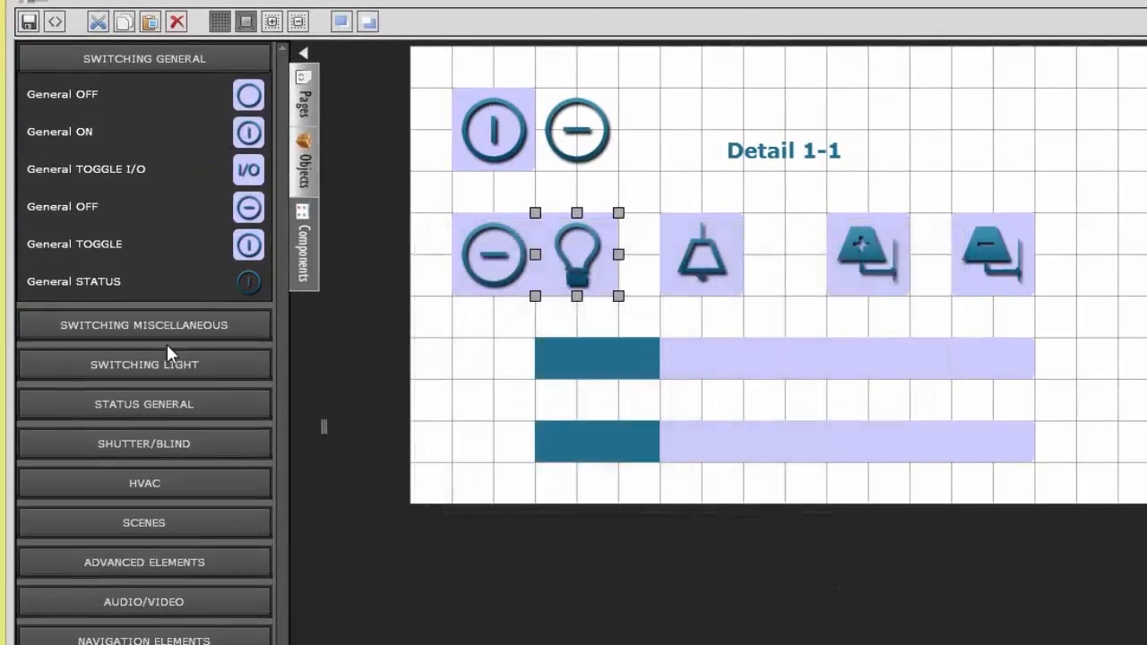
left_click(164, 363)
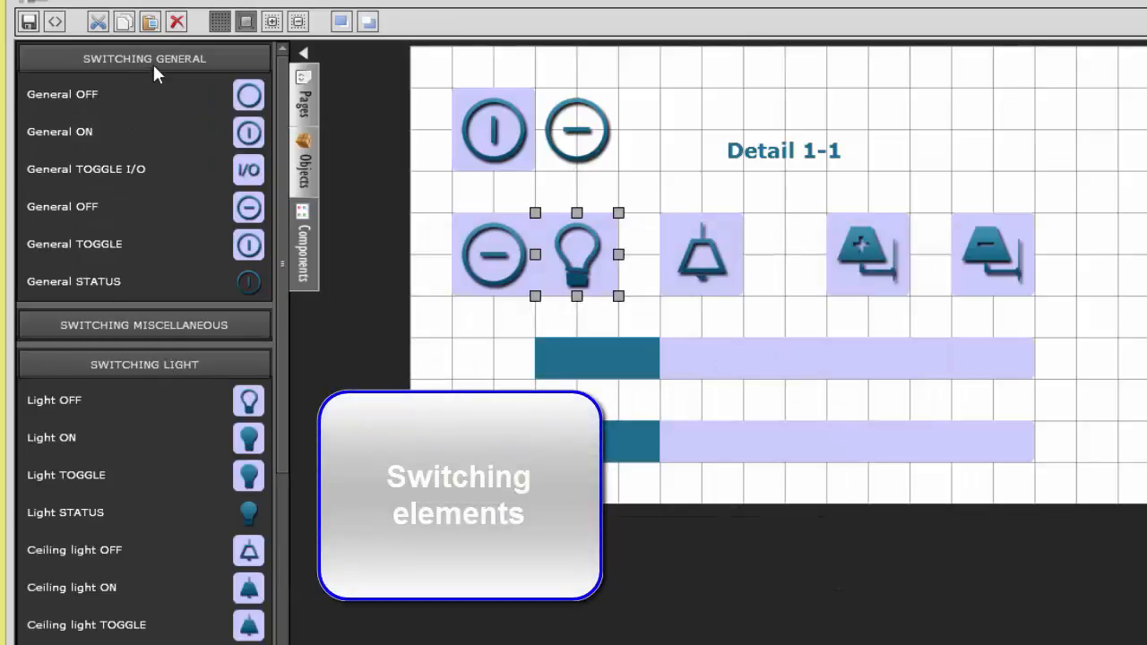
left_click(156, 56)
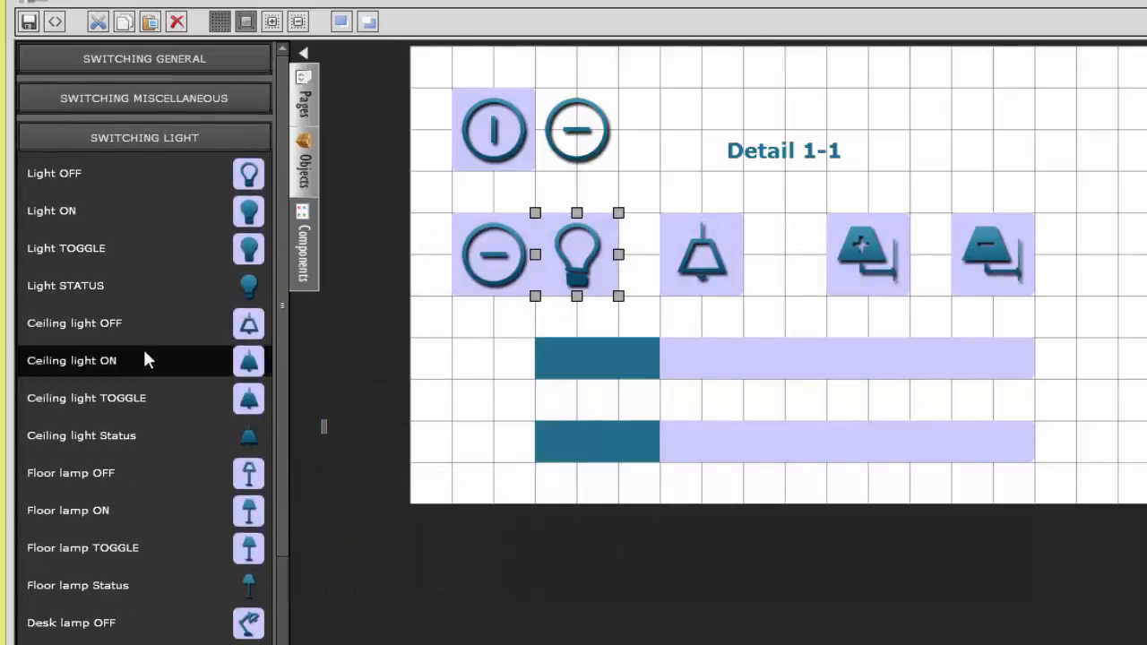
left_click(168, 139)
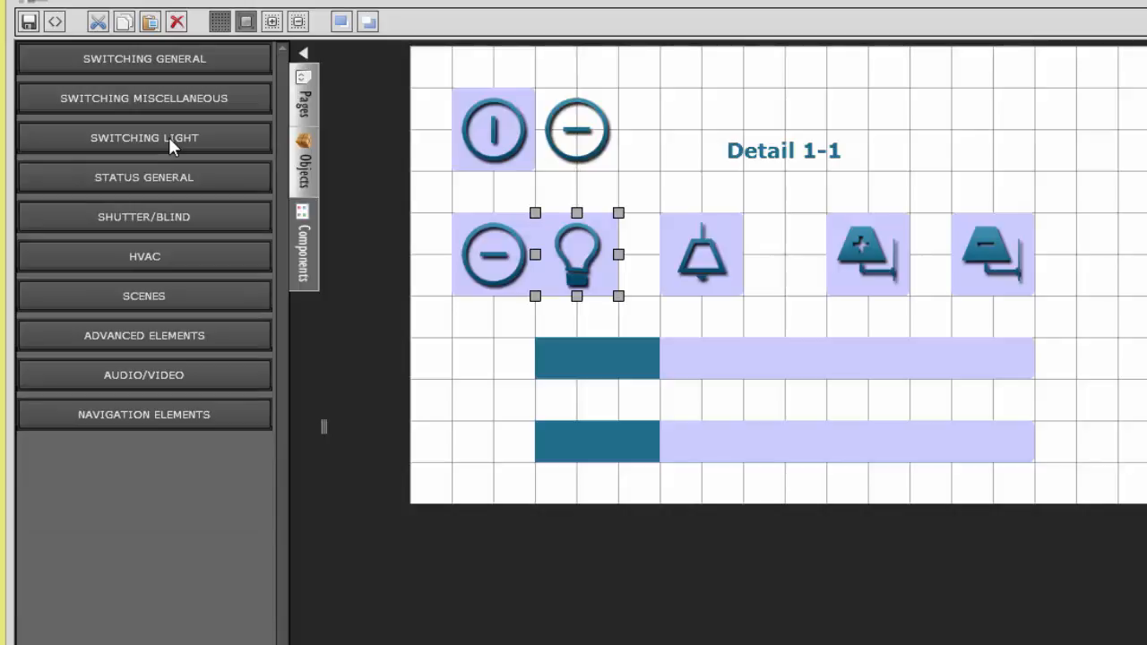
Step: In the General ON component's Status settings, switch the value to Off and back to On, and close the settings
left_click(493, 136)
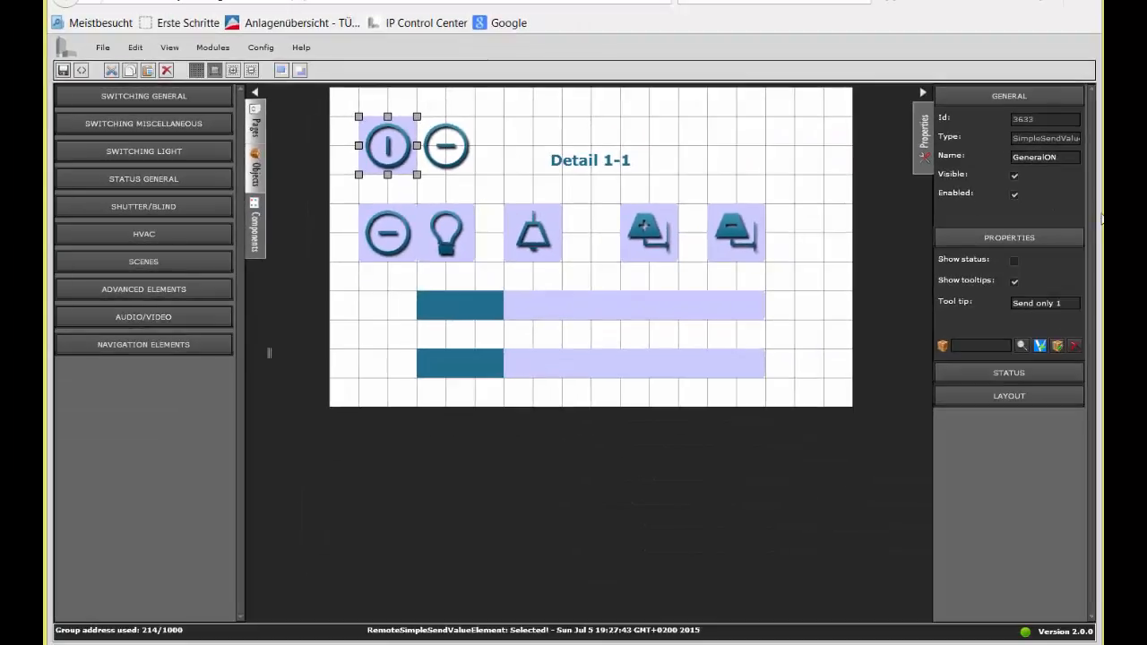
left_click(1010, 371)
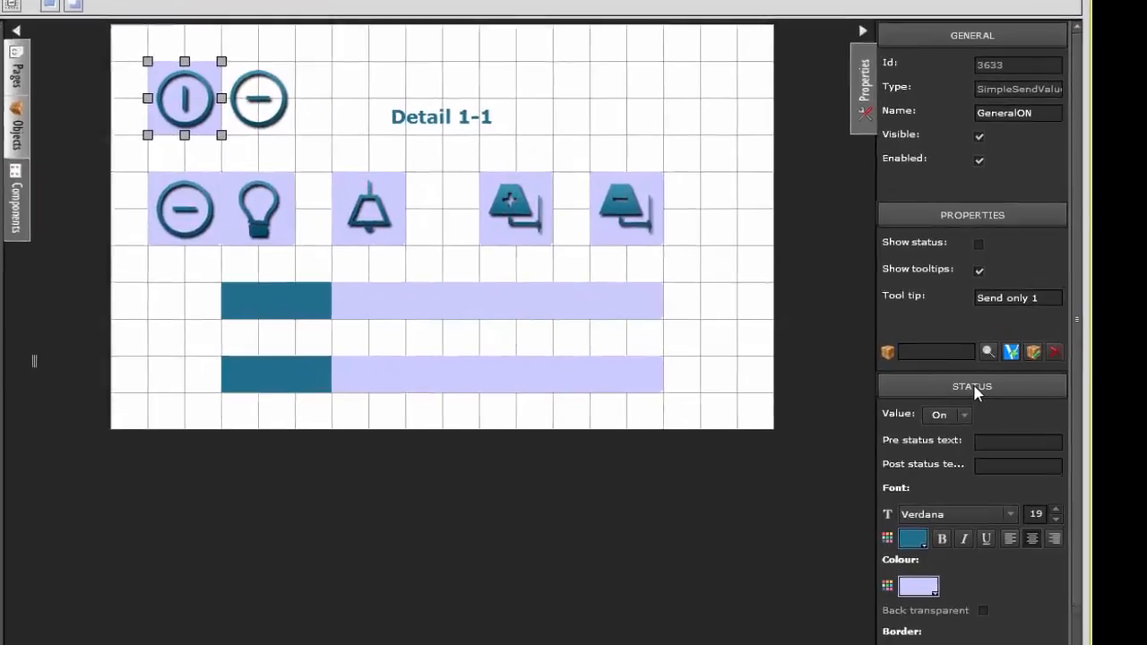
left_click(1003, 397)
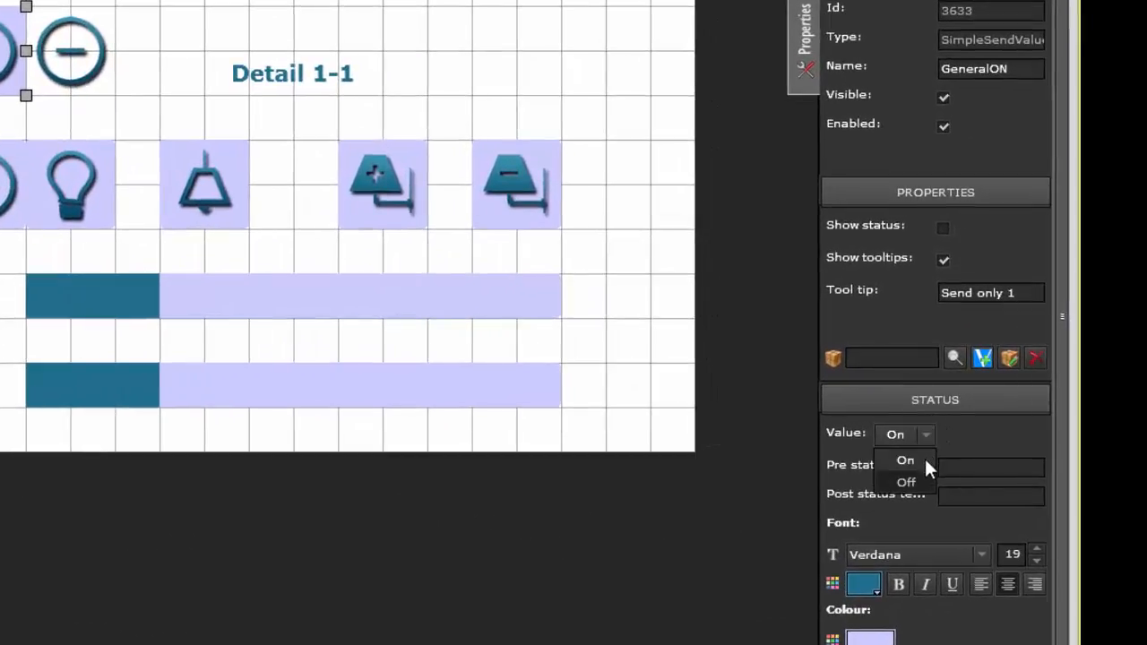
left_click(909, 484)
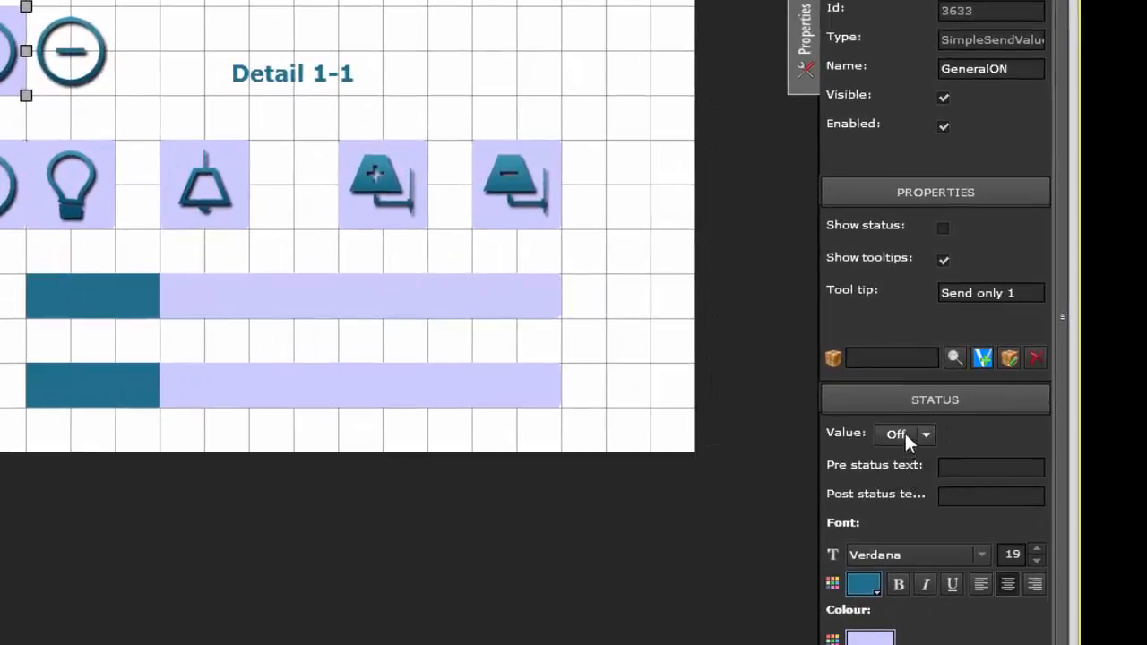
left_click(923, 434)
left_click(911, 457)
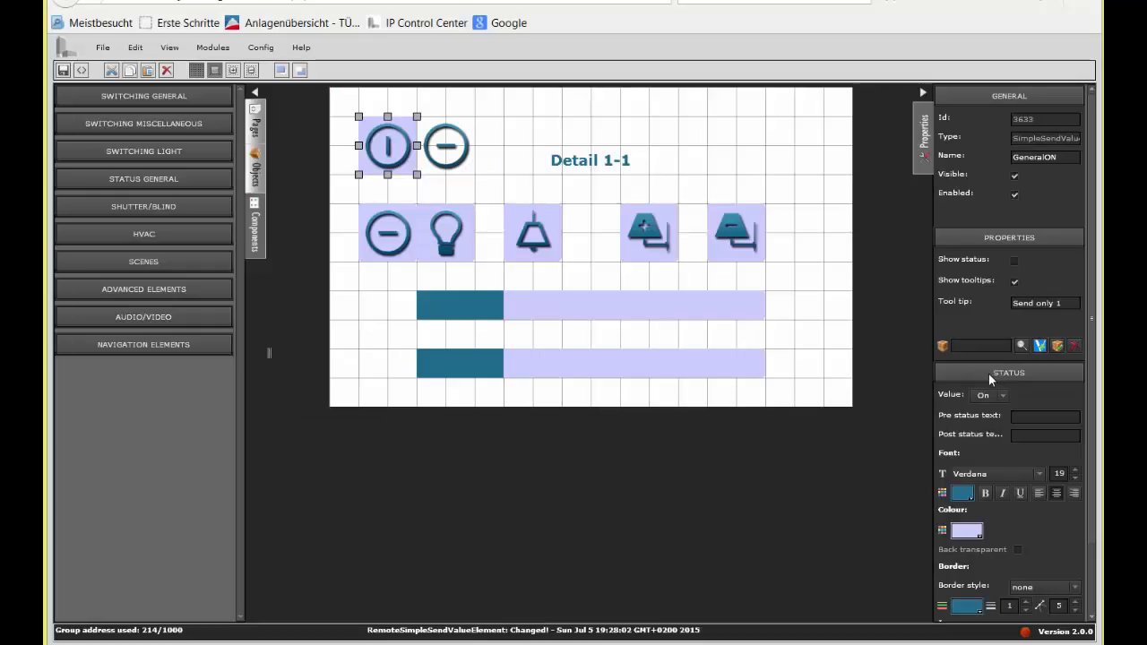
left_click(990, 375)
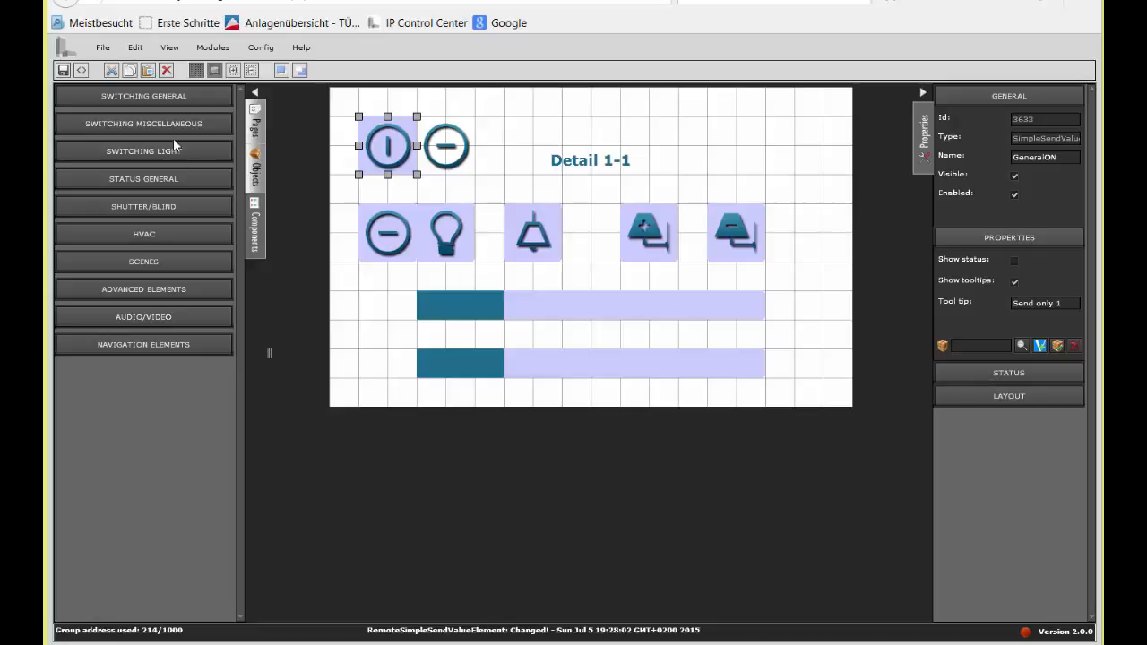
Step: Expand the general switching components and examine the Light TOGGLE component's First and Second Status settings
left_click(187, 94)
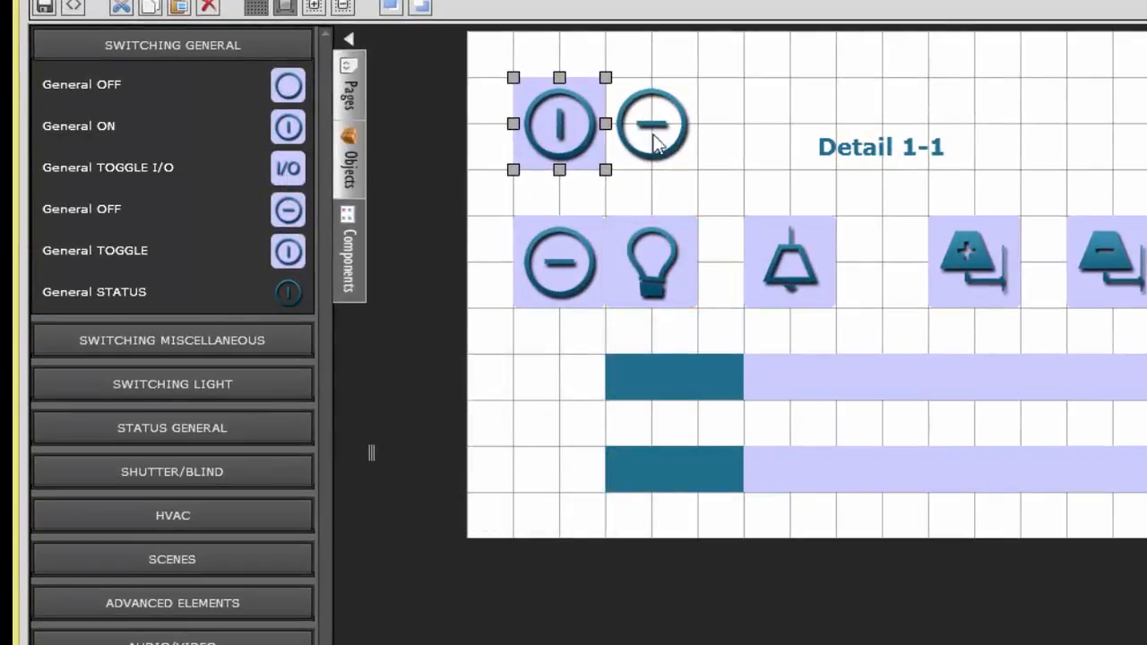
left_click(653, 265)
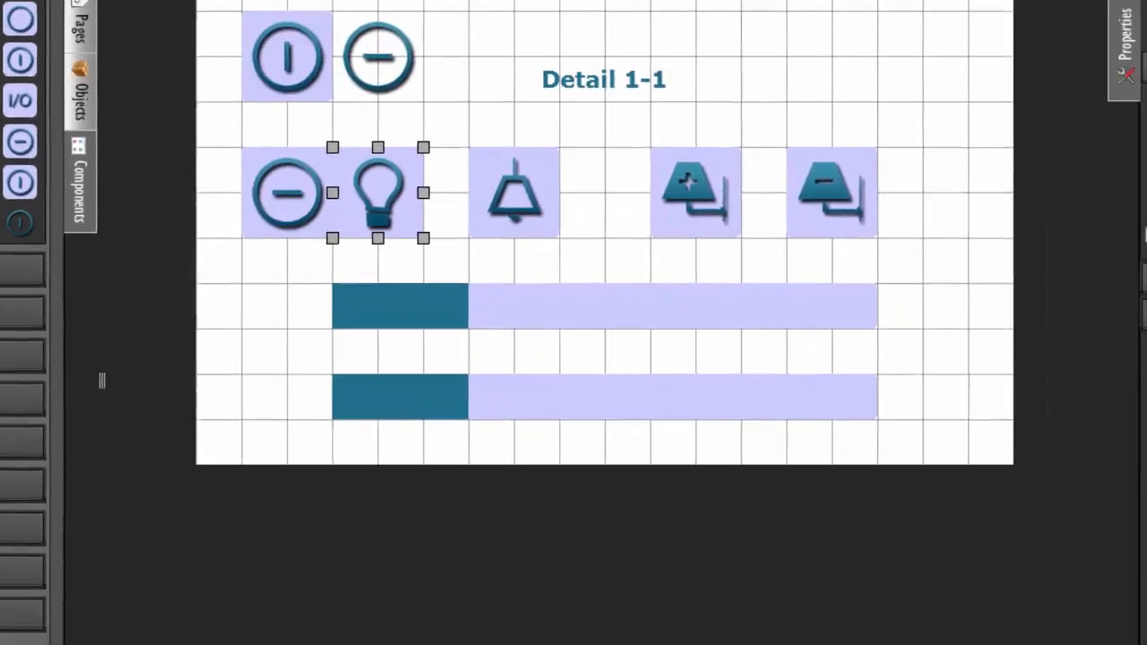
left_click_drag(1131, 504, 1136, 550)
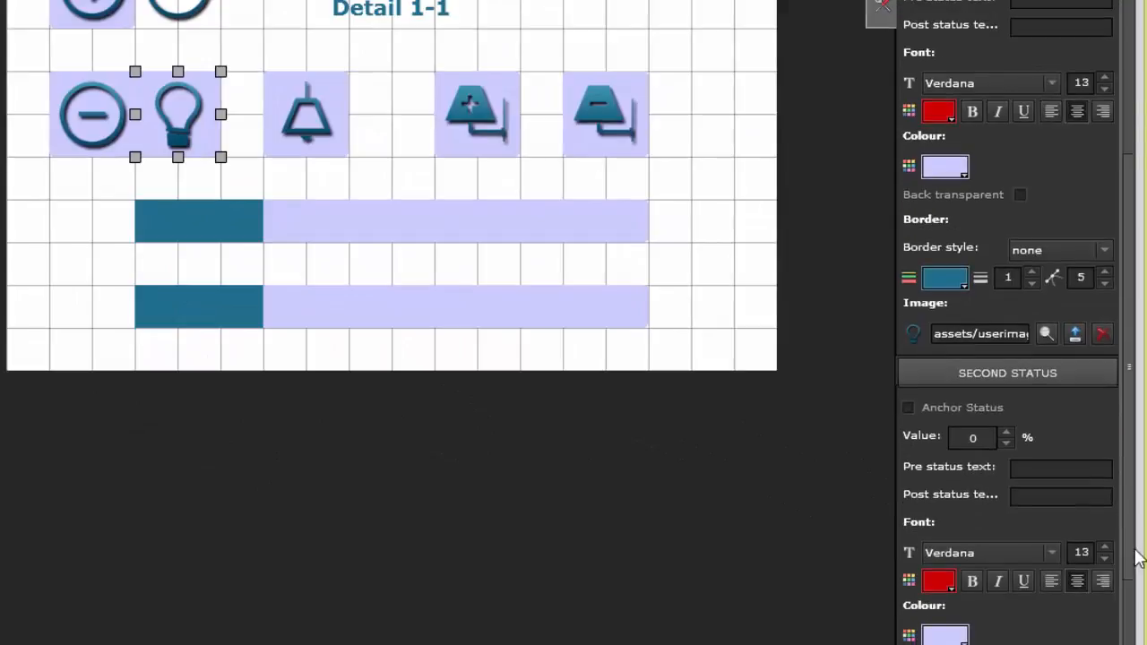
mouse_move(1138, 446)
left_mouse_down()
mouse_move(1135, 361)
mouse_move(1131, 464)
left_mouse_up()
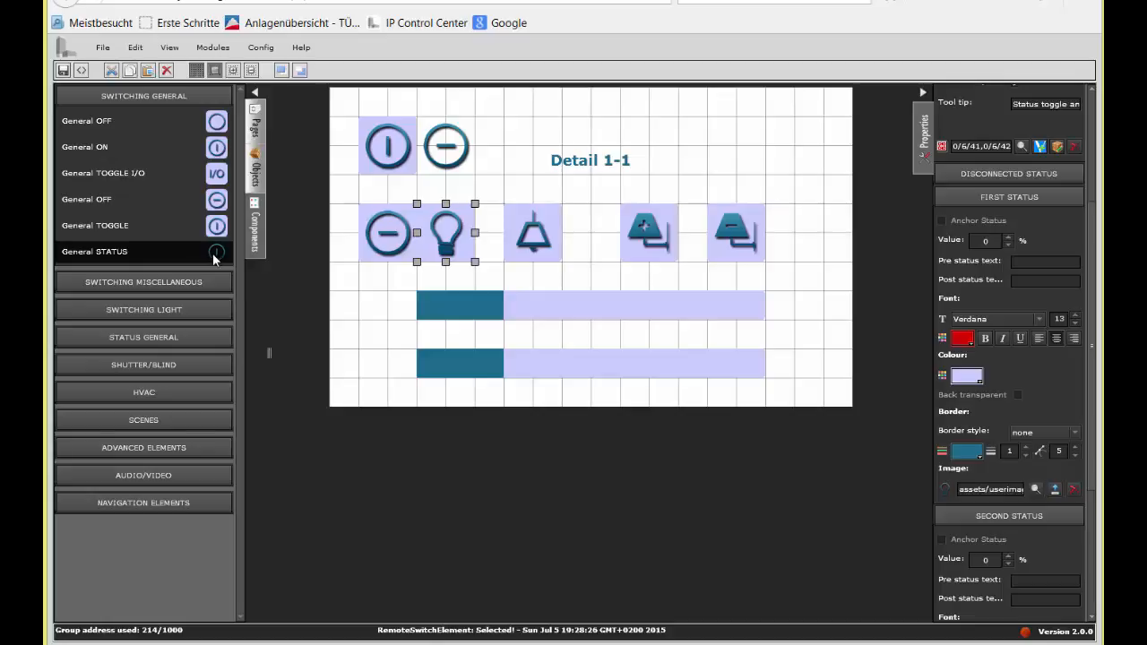
Step: Place a General STATUS component below the lower General OFF icon, enlarge it to two by two grid squares, and check its Enabled setting
left_click_drag(215, 258, 357, 266)
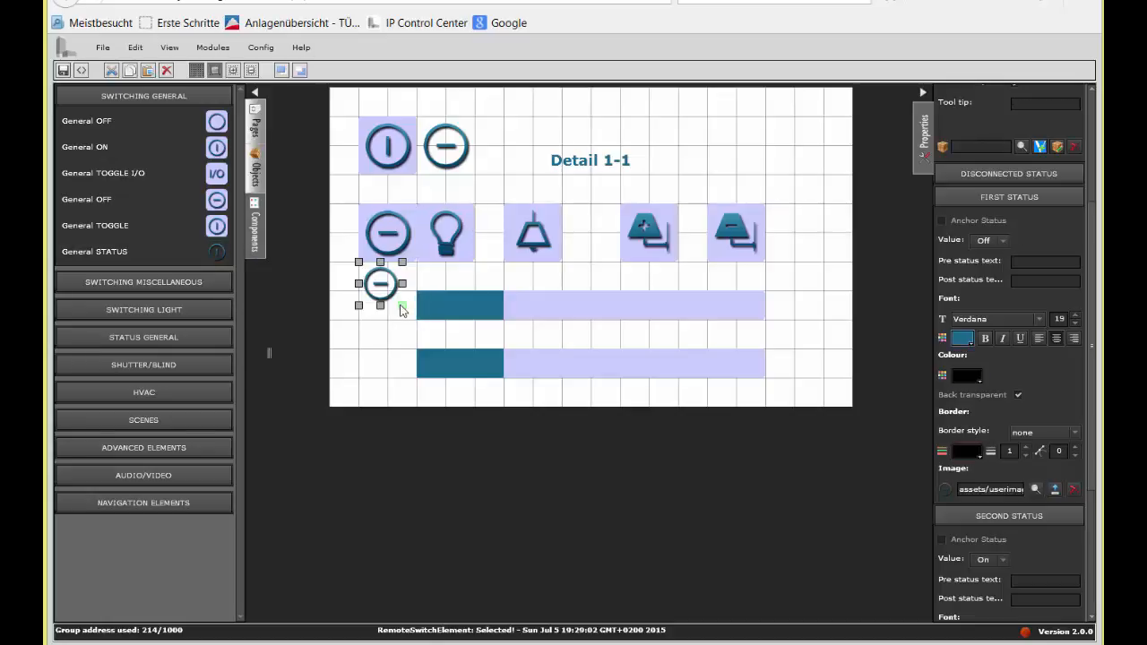
left_click_drag(403, 305, 415, 319)
left_click(1007, 202)
left_click(994, 293)
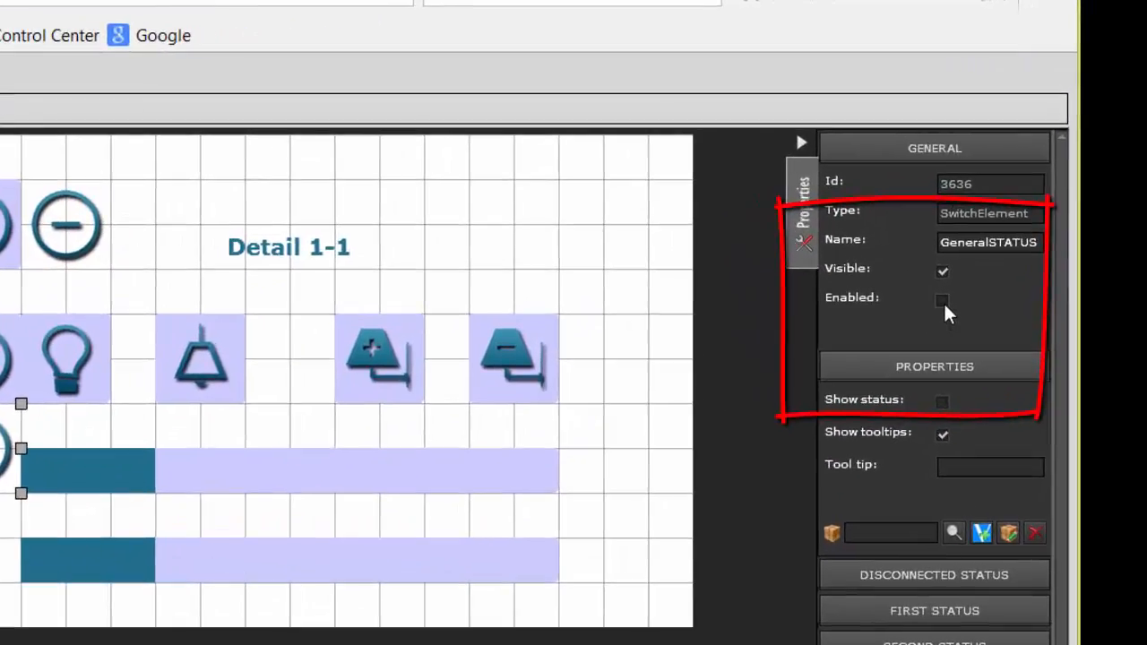
left_click(964, 268)
left_click(944, 302)
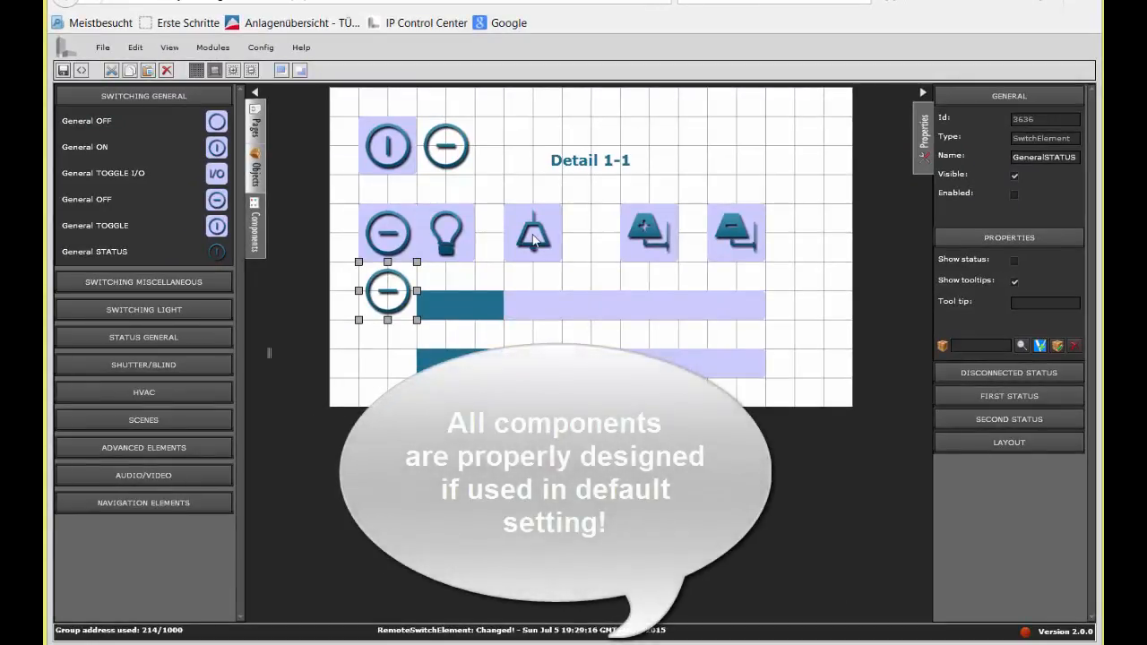
Step: Examine the Ceiling light OFF component's properties, and the Light TOGGLE component's First and Second Status settings
left_click(534, 237)
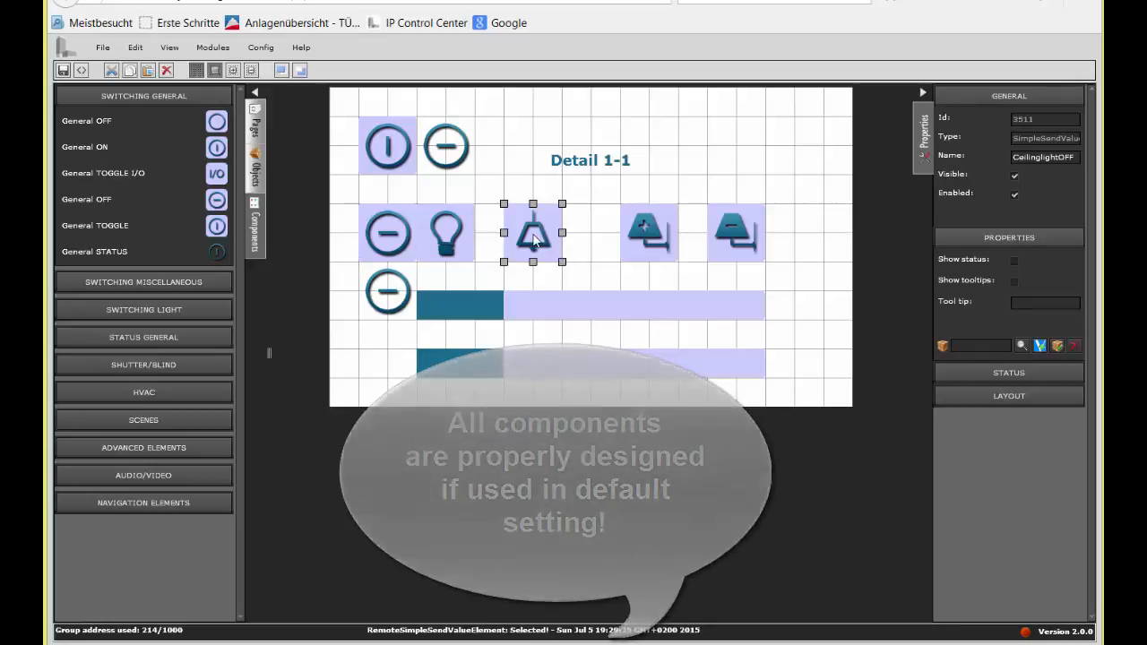
left_click(462, 243)
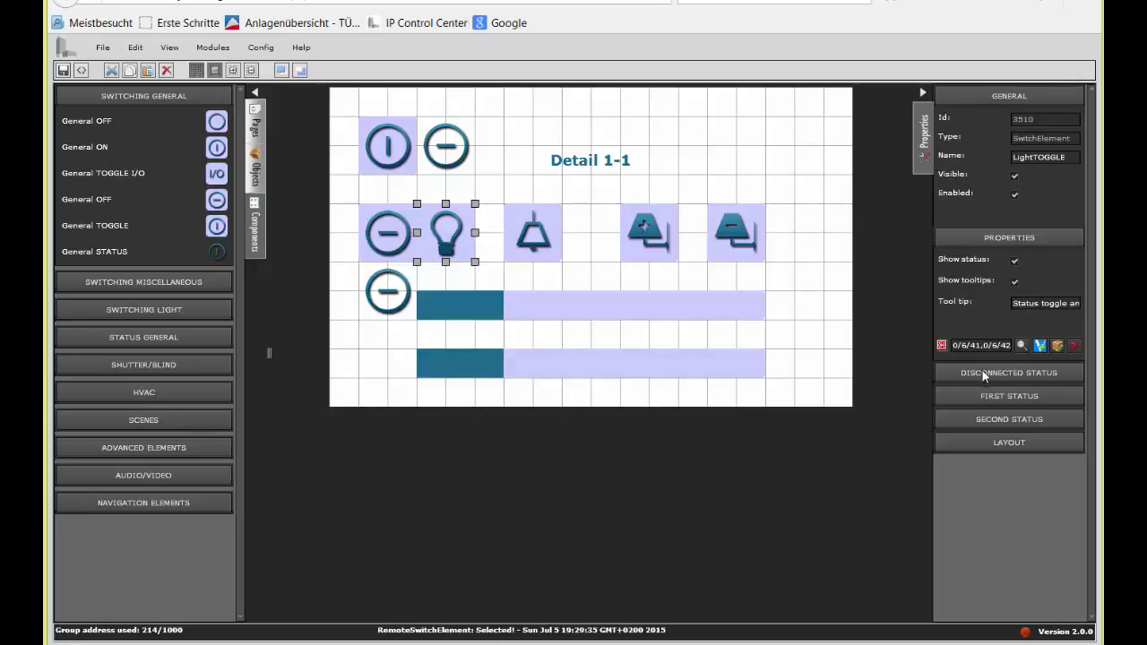
left_click(993, 395)
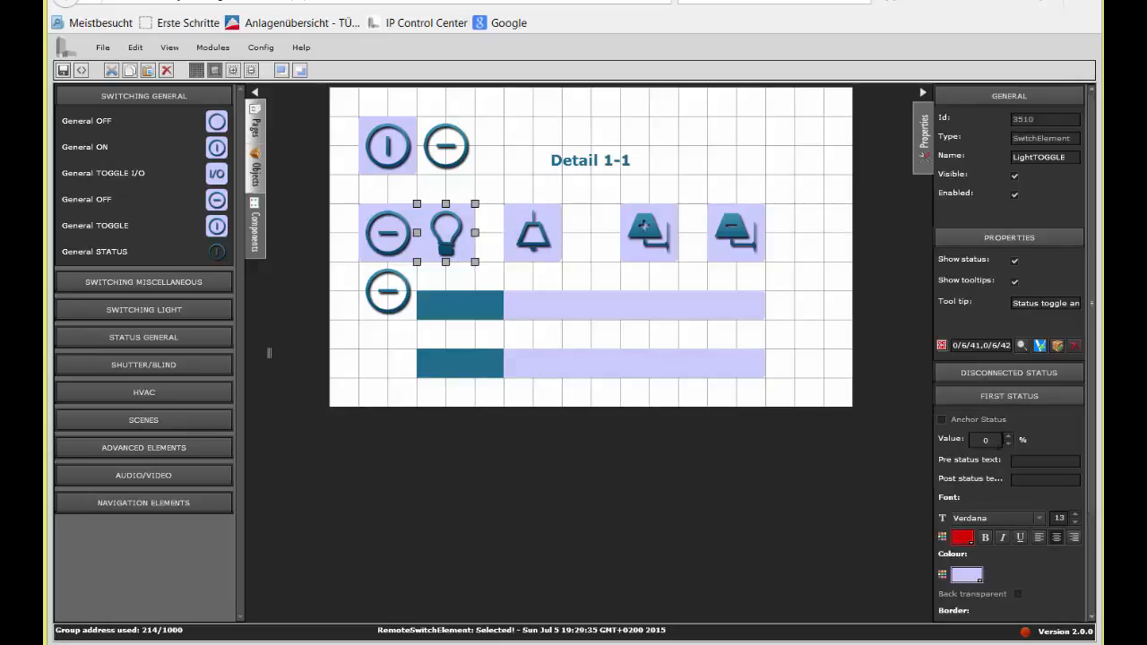
left_click(1058, 396)
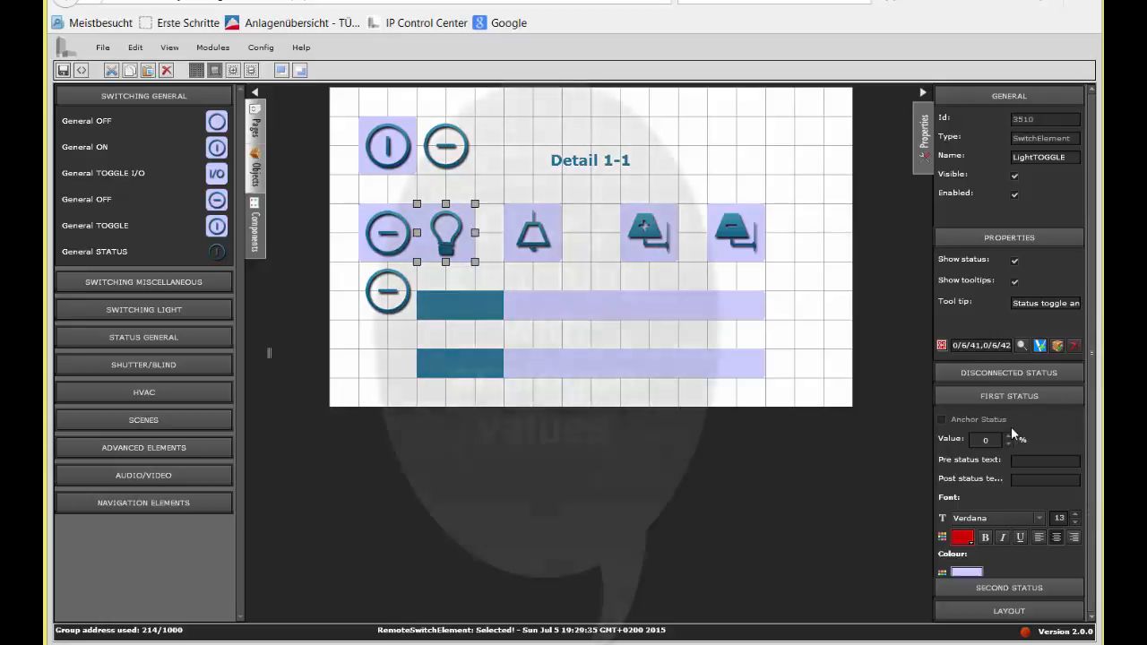
left_click(988, 420)
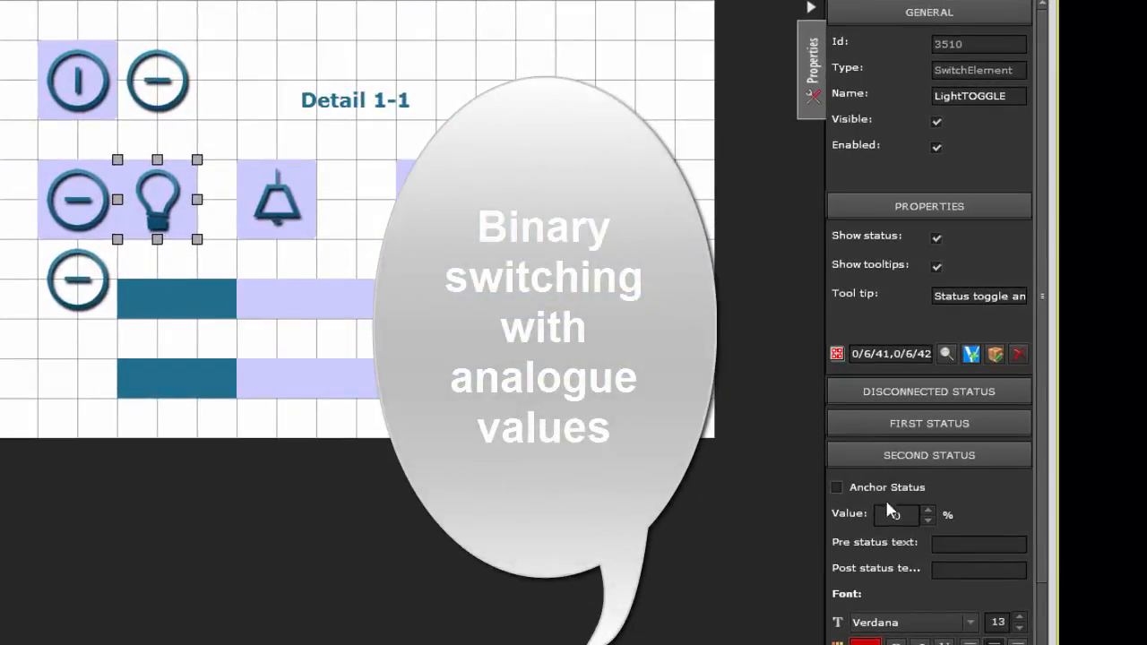
Step: Set the Light TOGGLE component's First Status value to 100 %
left_click(909, 424)
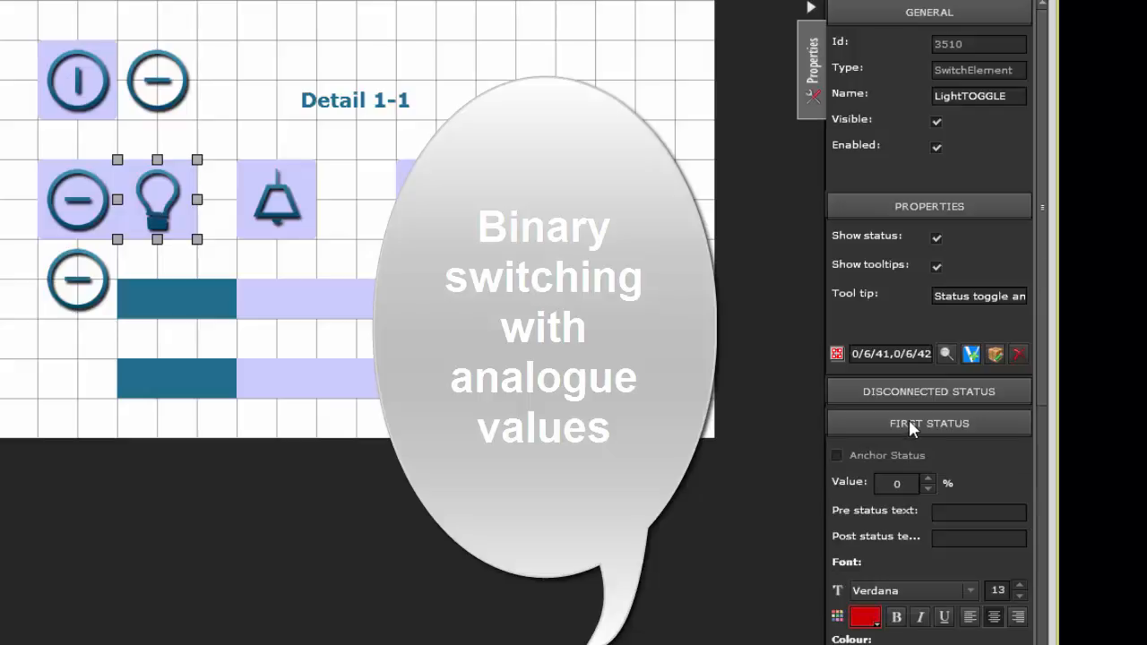
left_click_drag(907, 484, 879, 484)
type("10")
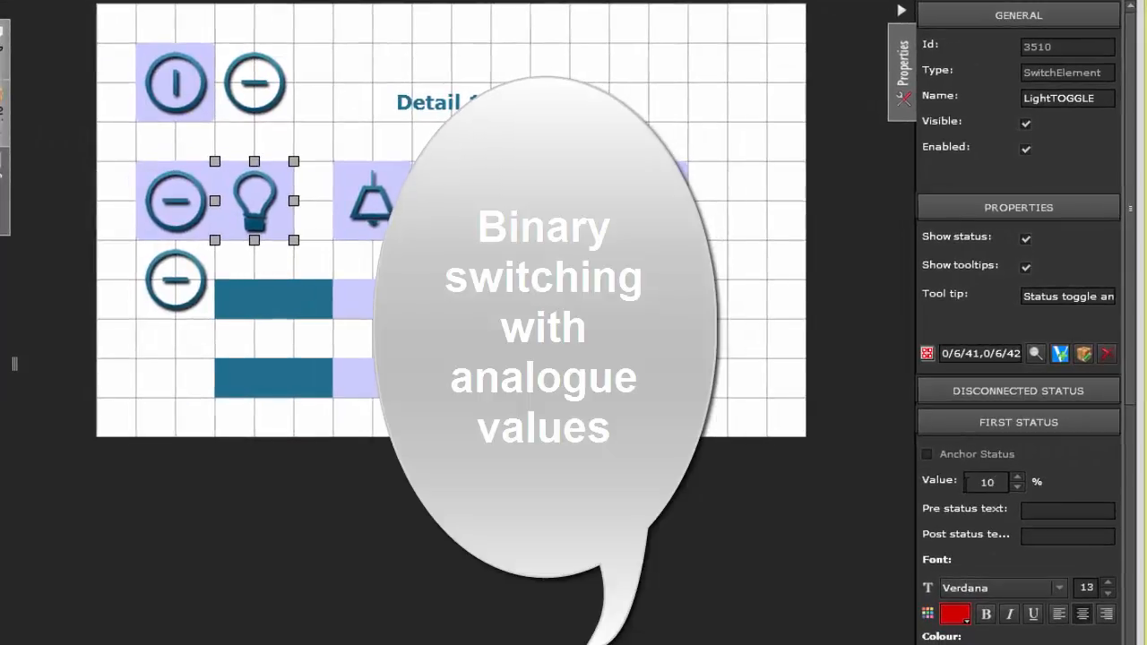
type("0")
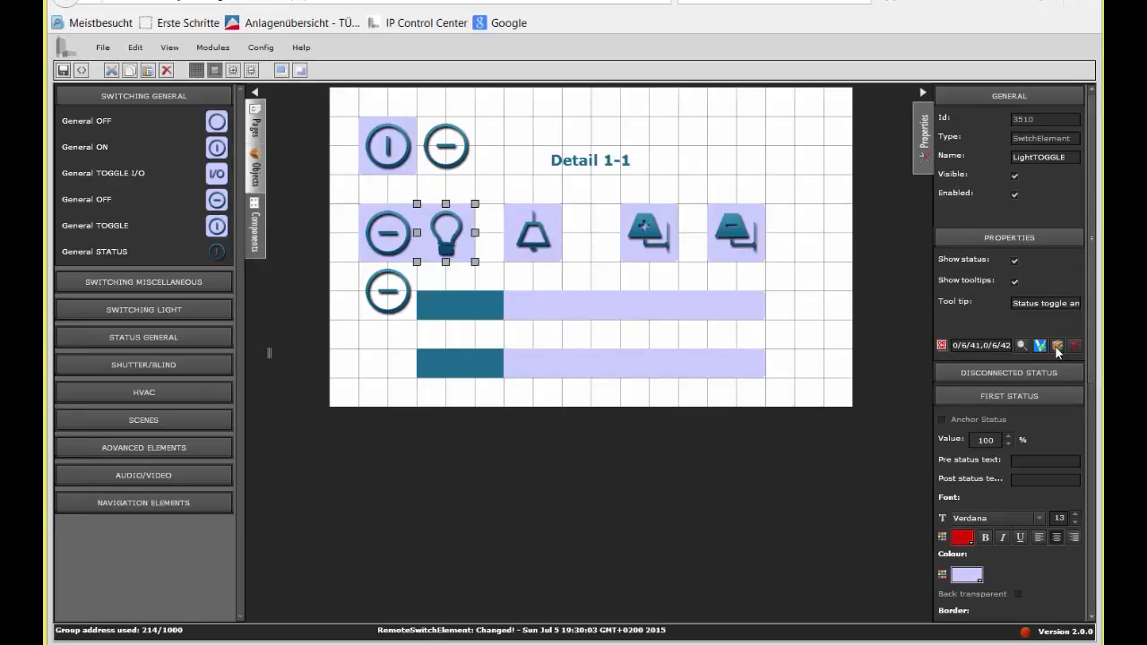
Step: In the Light TOGGLE component's group addresses, have the read flag set for 0/6/42 and save
left_click(1084, 354)
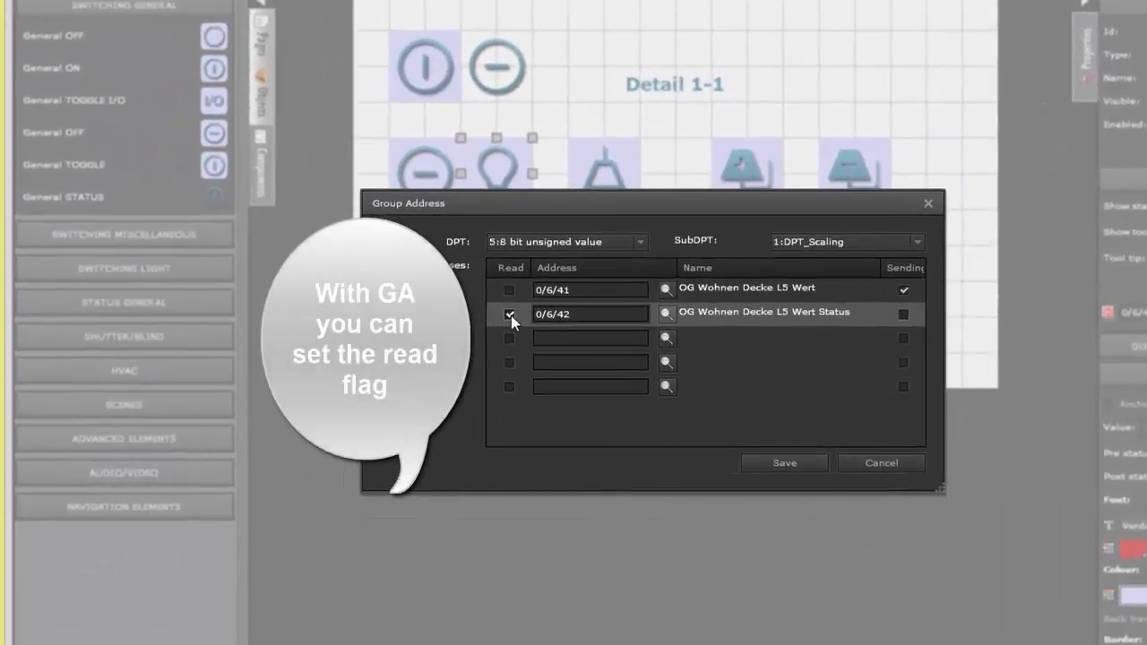
left_click(785, 463)
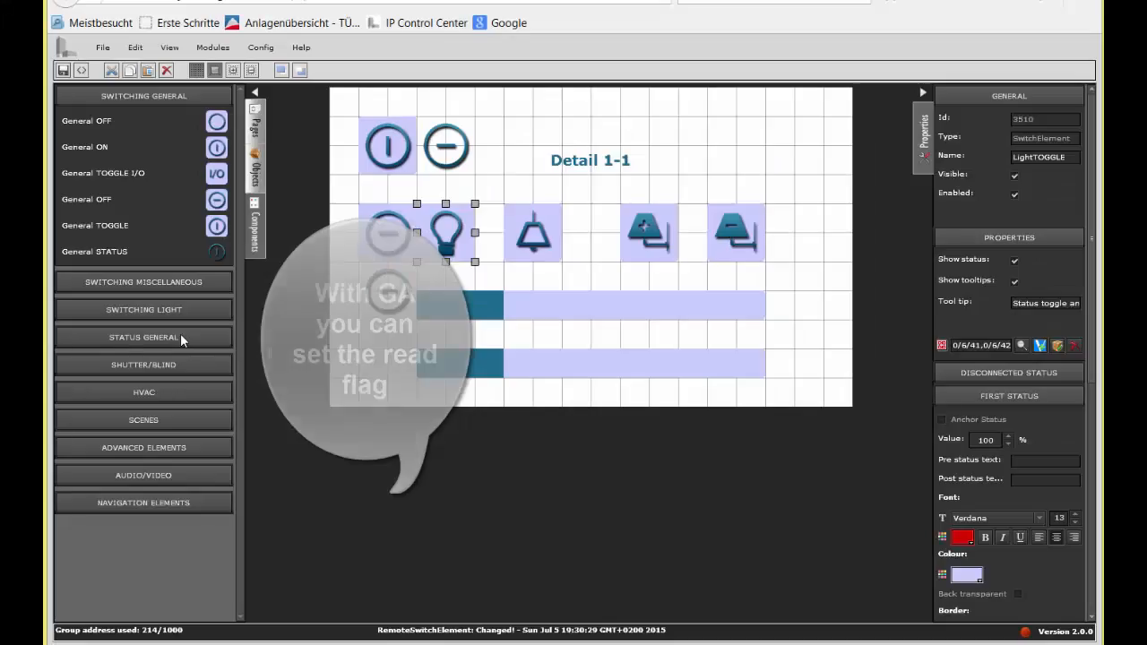
Step: Place a Value Status component from the general status components between the two sliders and resize it to four by one grid squares
left_click(180, 337)
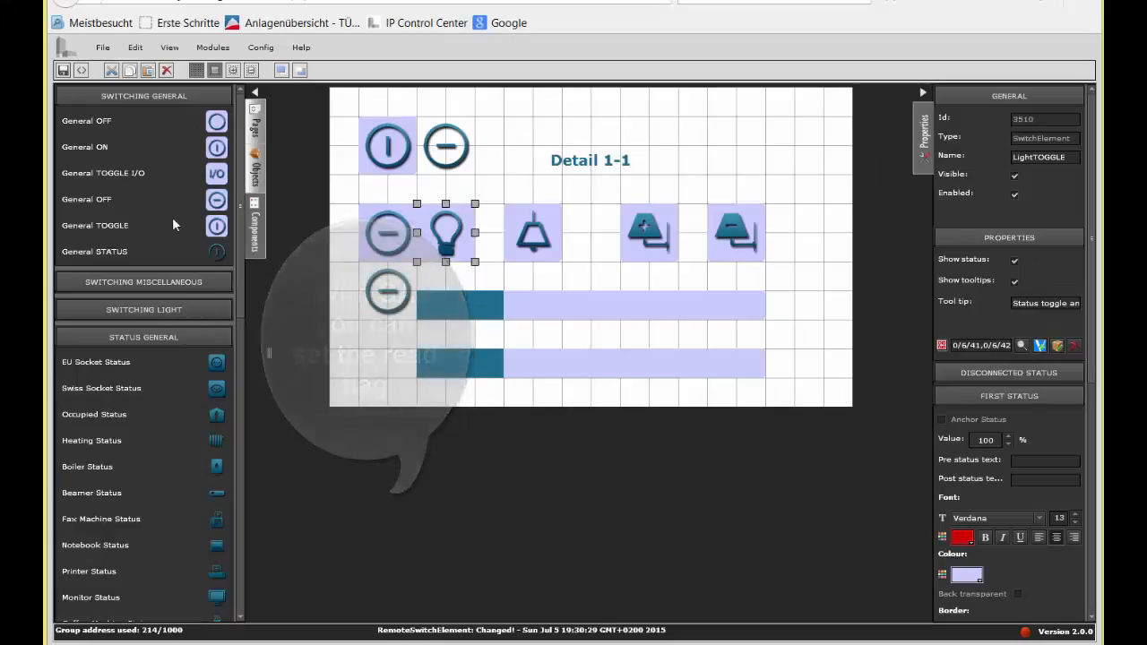
left_click(137, 95)
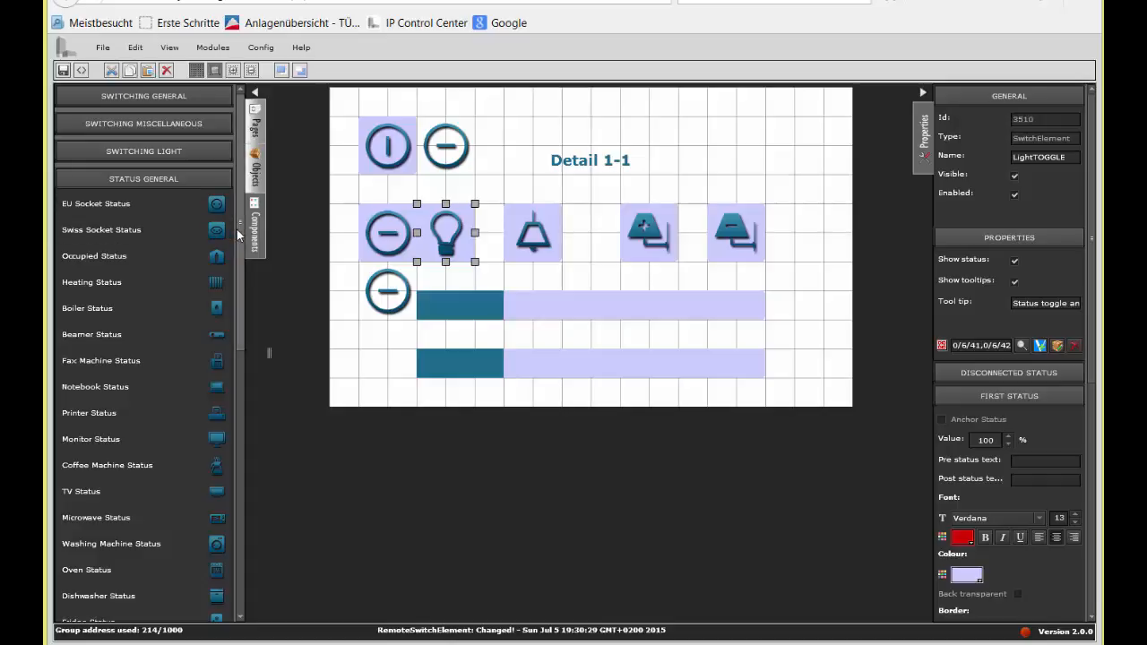
left_click_drag(240, 235, 238, 559)
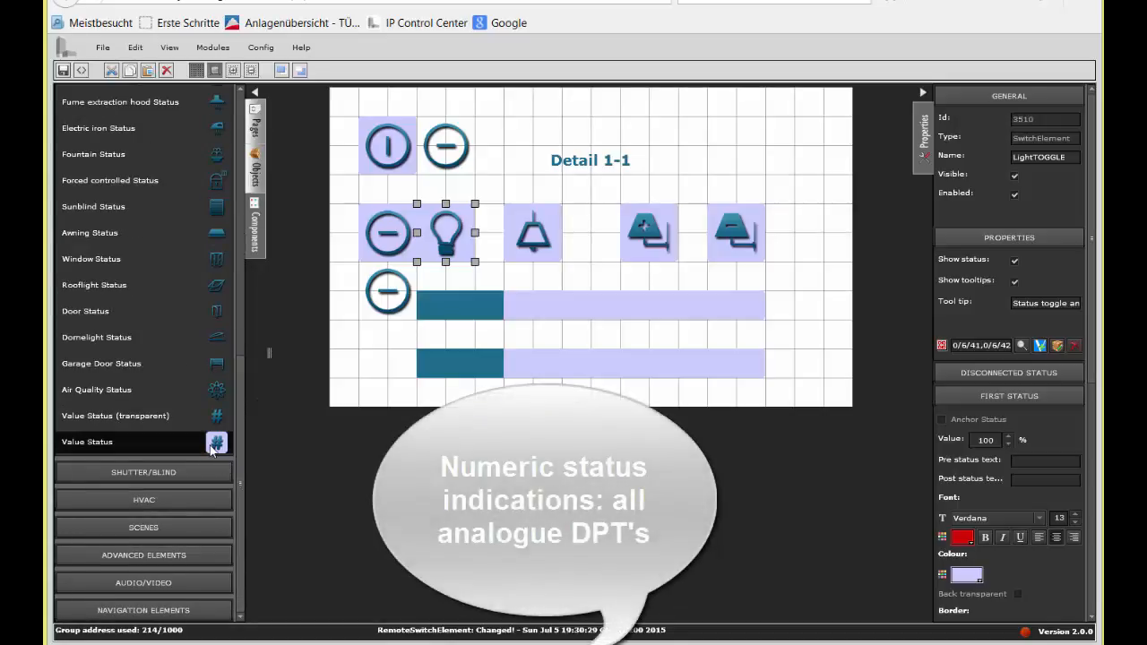
mouse_move(212, 449)
left_mouse_down()
mouse_move(416, 351)
mouse_move(415, 317)
left_mouse_up()
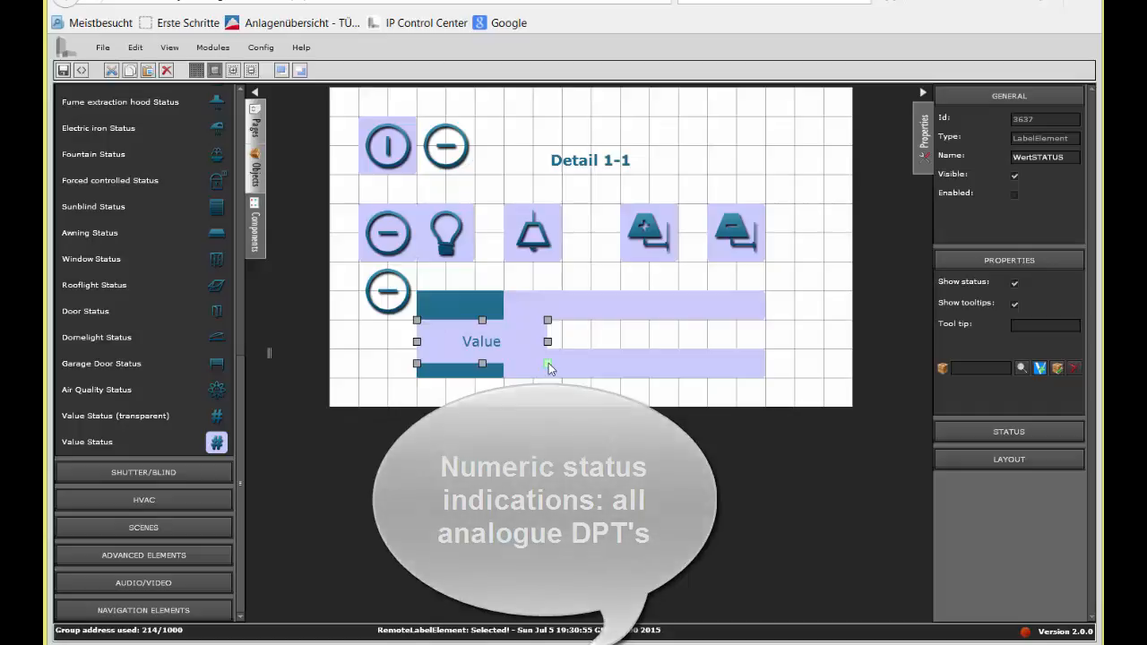
left_click_drag(548, 363, 541, 354)
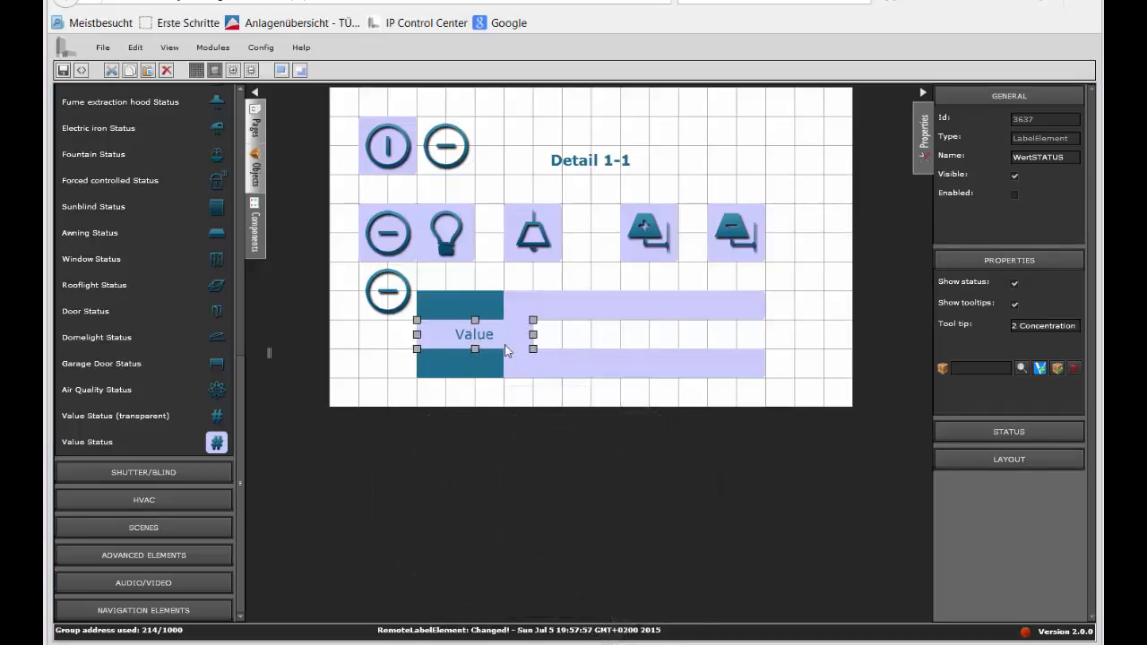
mouse_move(480, 334)
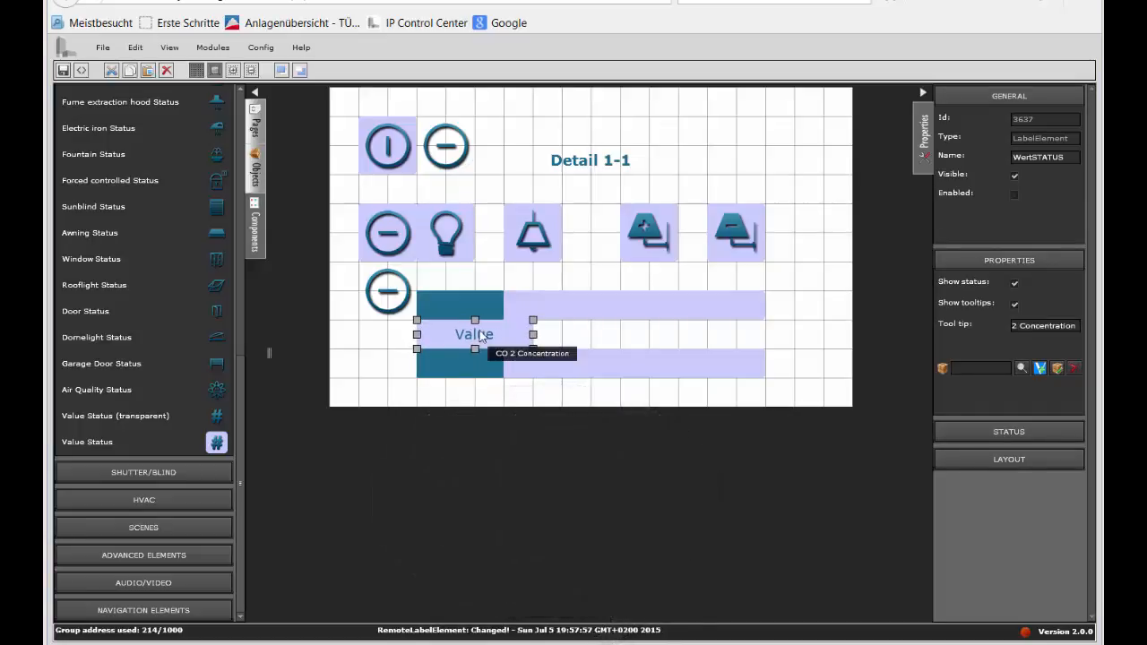
Step: Search the group addresses for co2 and assign 65:DG_Studio_Co2_Konzentration to the Value Status component
left_click(1028, 326)
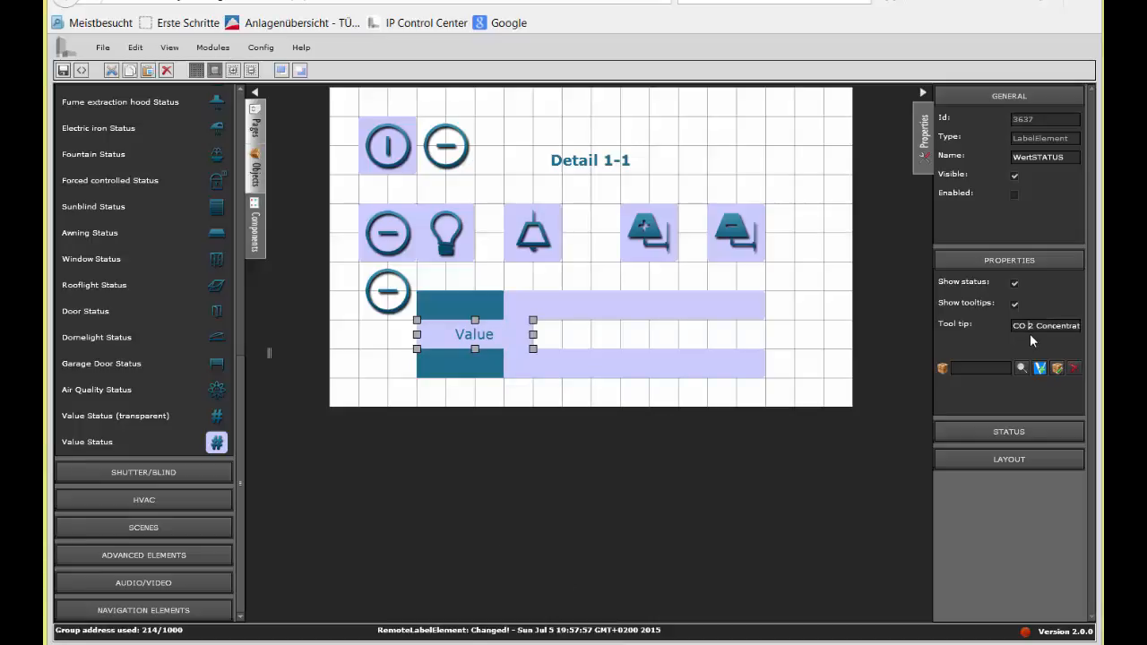
left_click_drag(1013, 325, 1102, 329)
left_click(1024, 367)
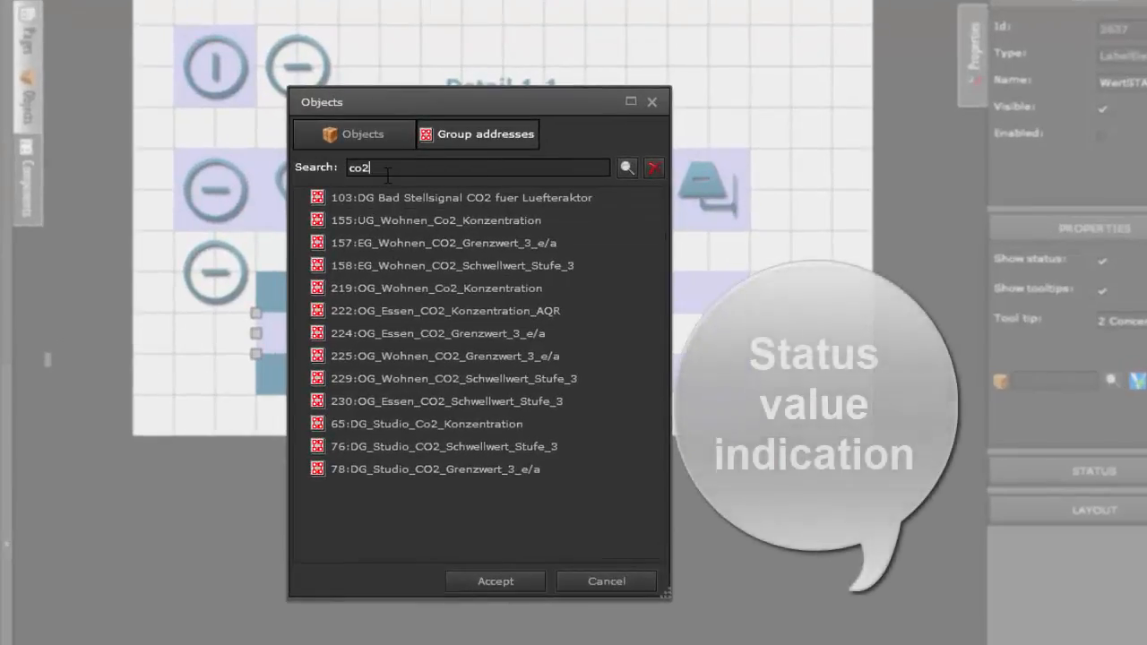
left_click(627, 168)
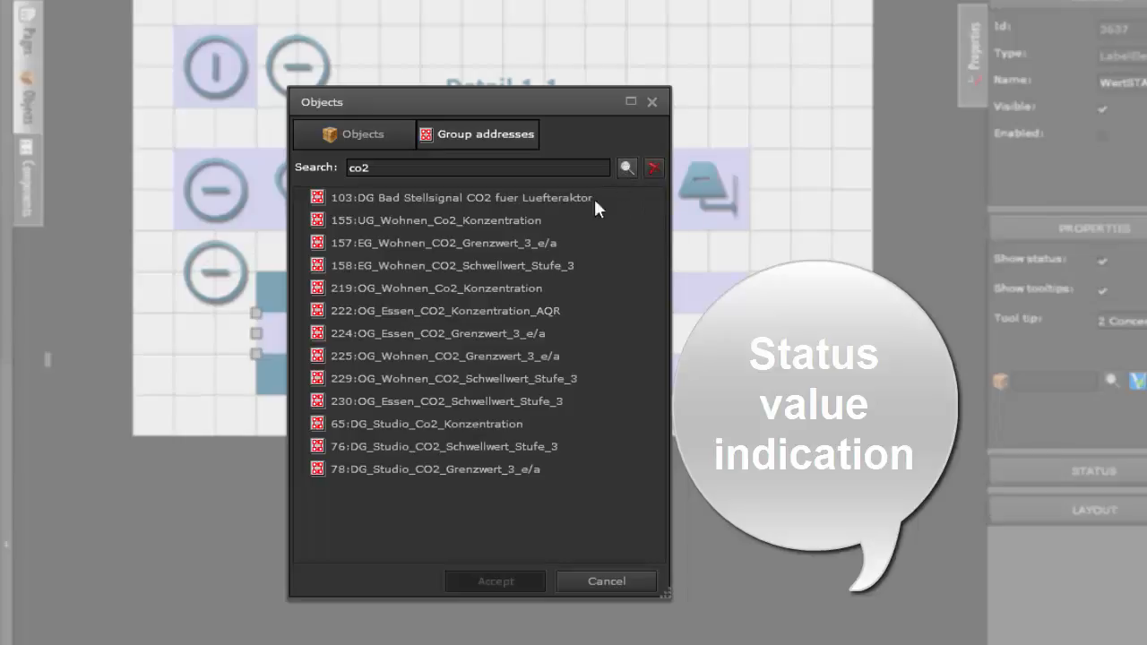
left_click(459, 424)
left_click(495, 582)
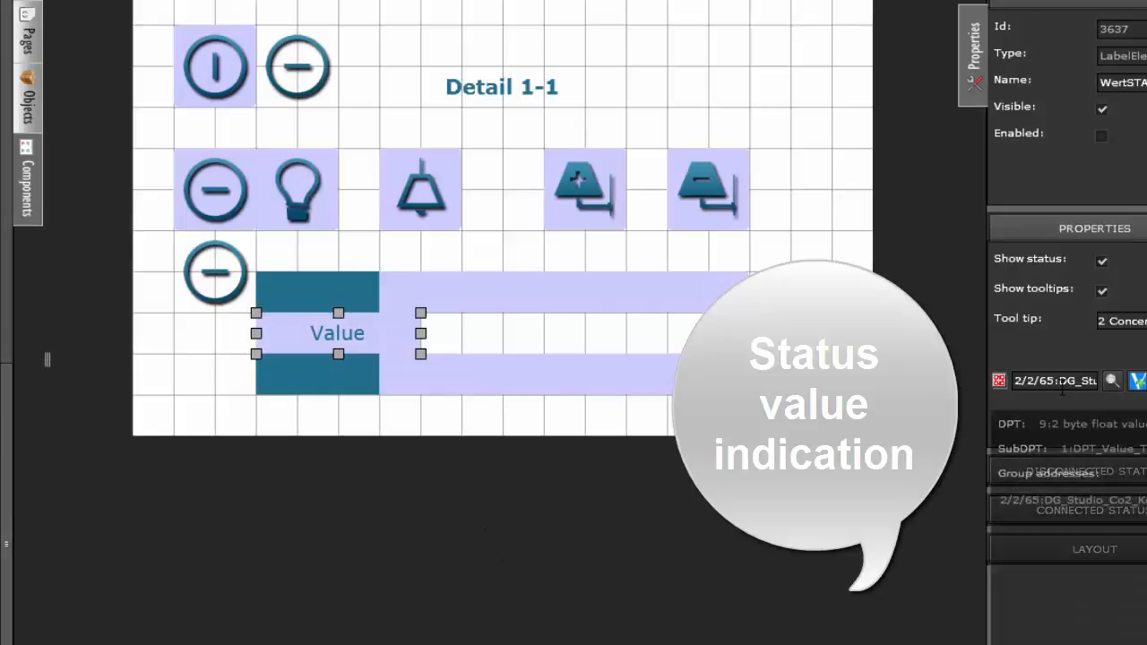
Step: Format group address 2/2/65 with 1 decimal, keep SubDPT 1:DPT_Value_Temp, set its read flag and save
left_click(1138, 381)
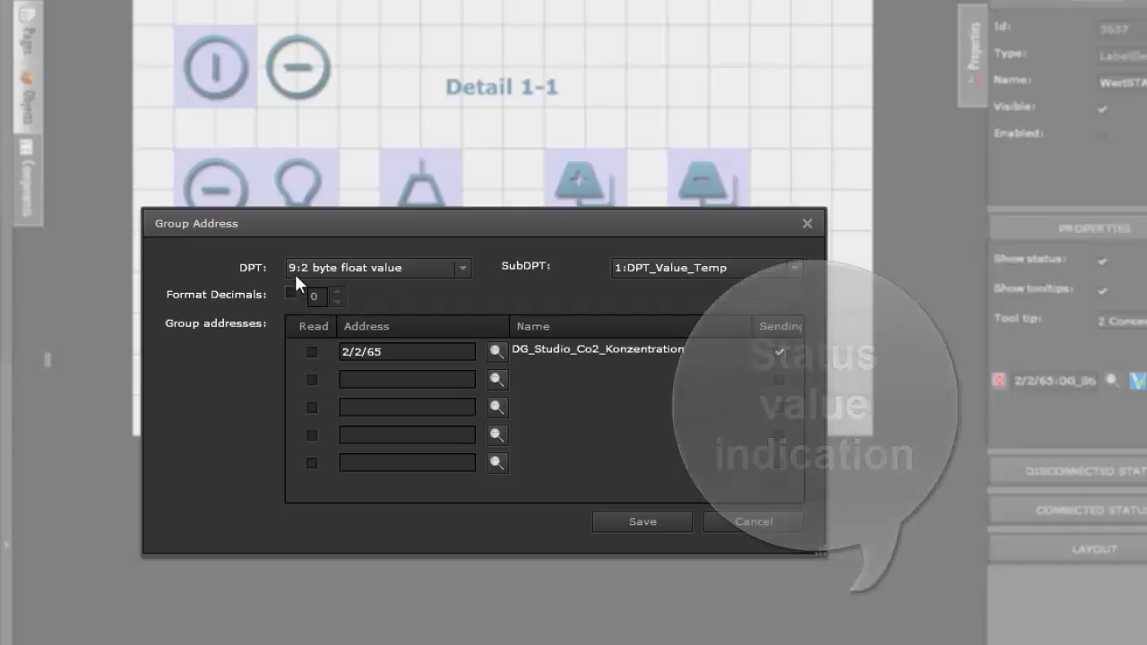
left_click(315, 267)
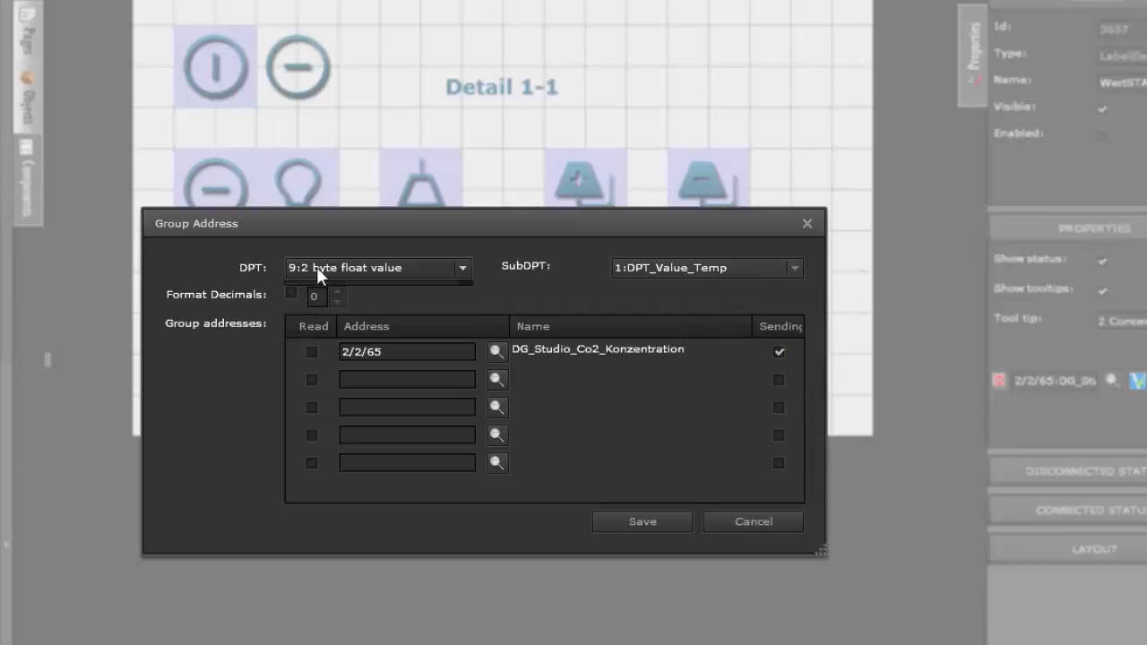
left_click(323, 315)
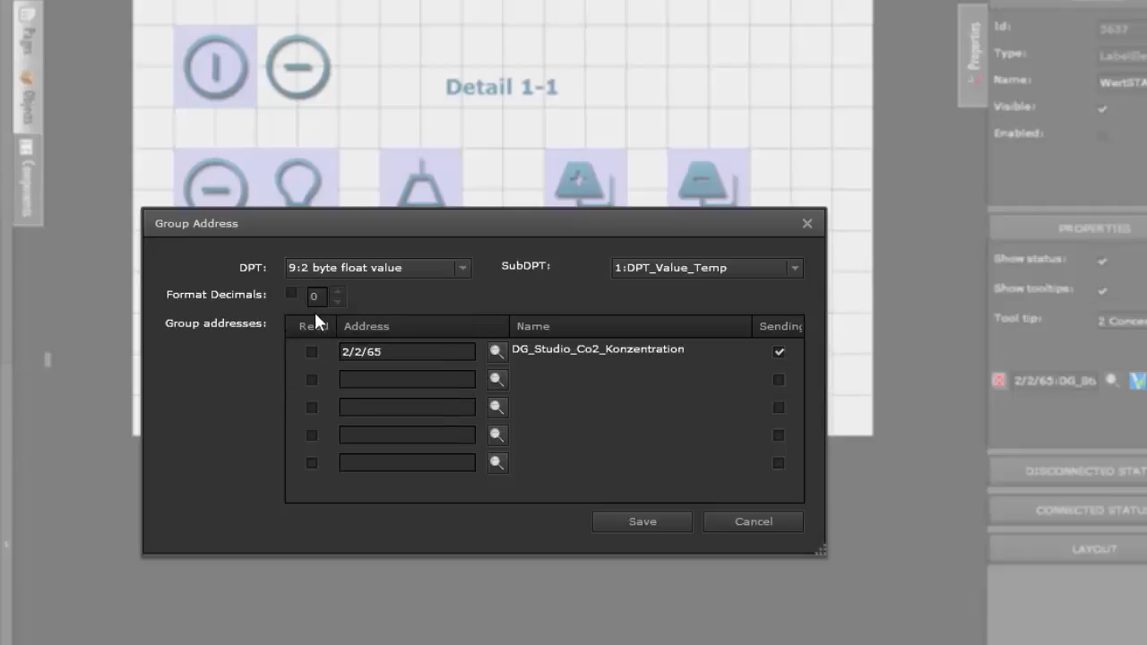
left_click(292, 294)
left_click(755, 265)
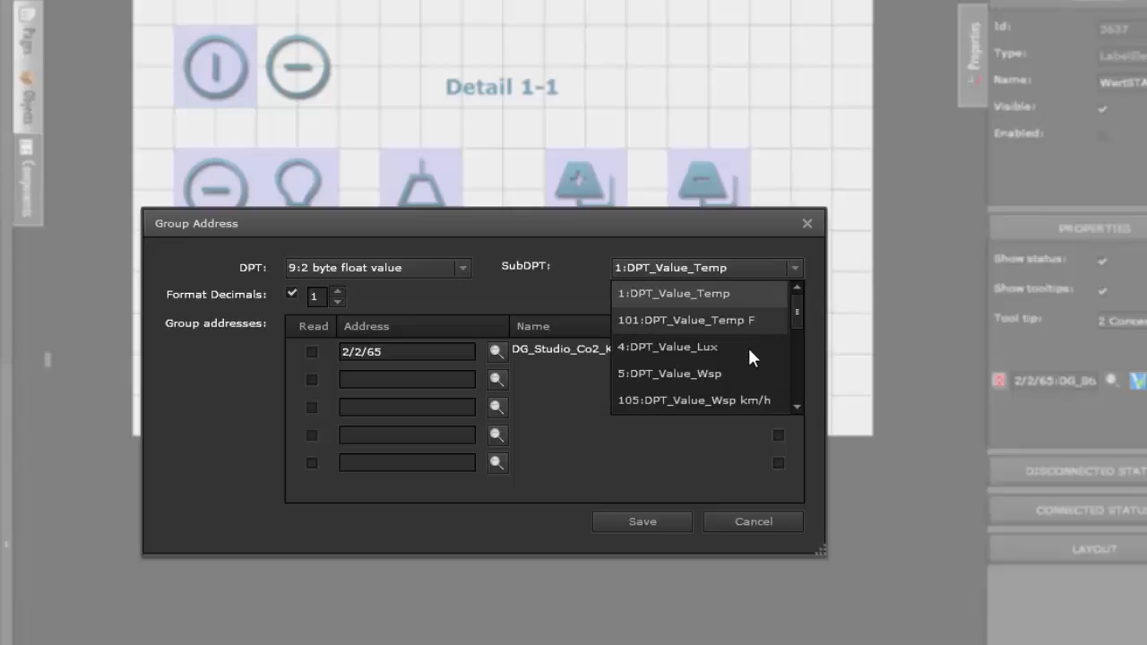
left_click(731, 292)
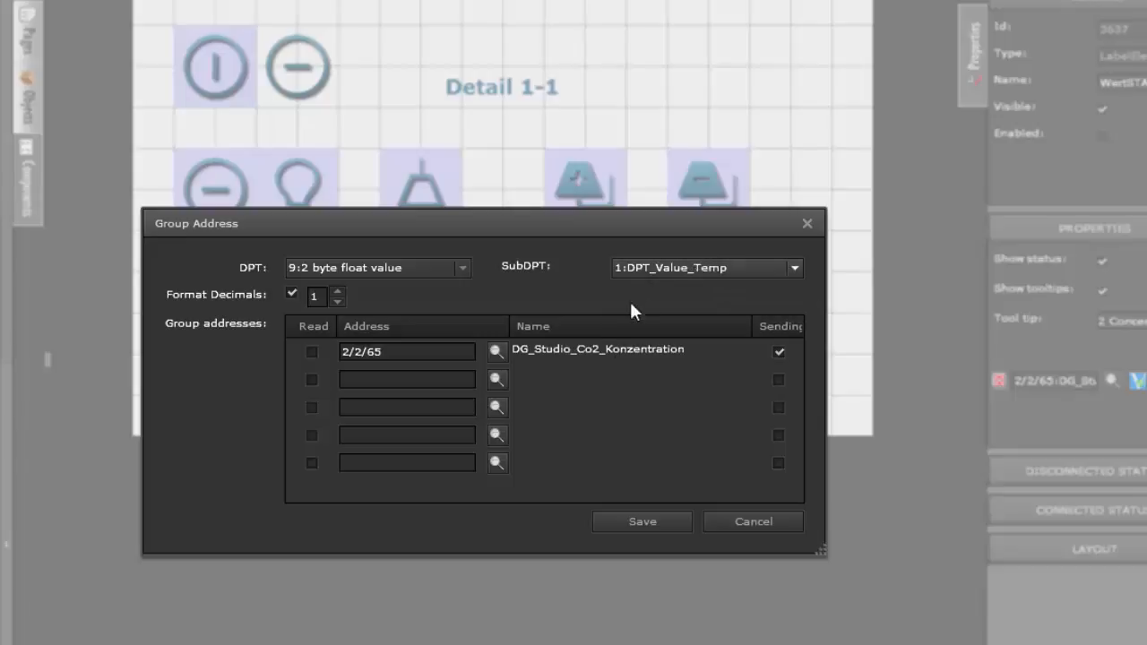
left_click(312, 353)
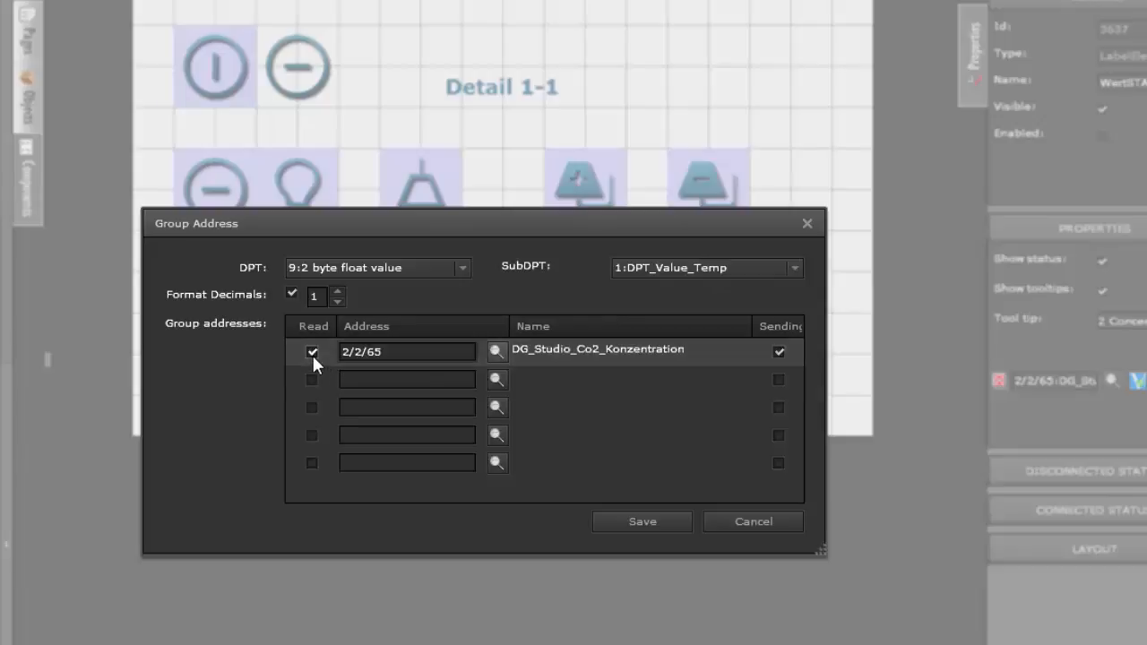
left_click(660, 529)
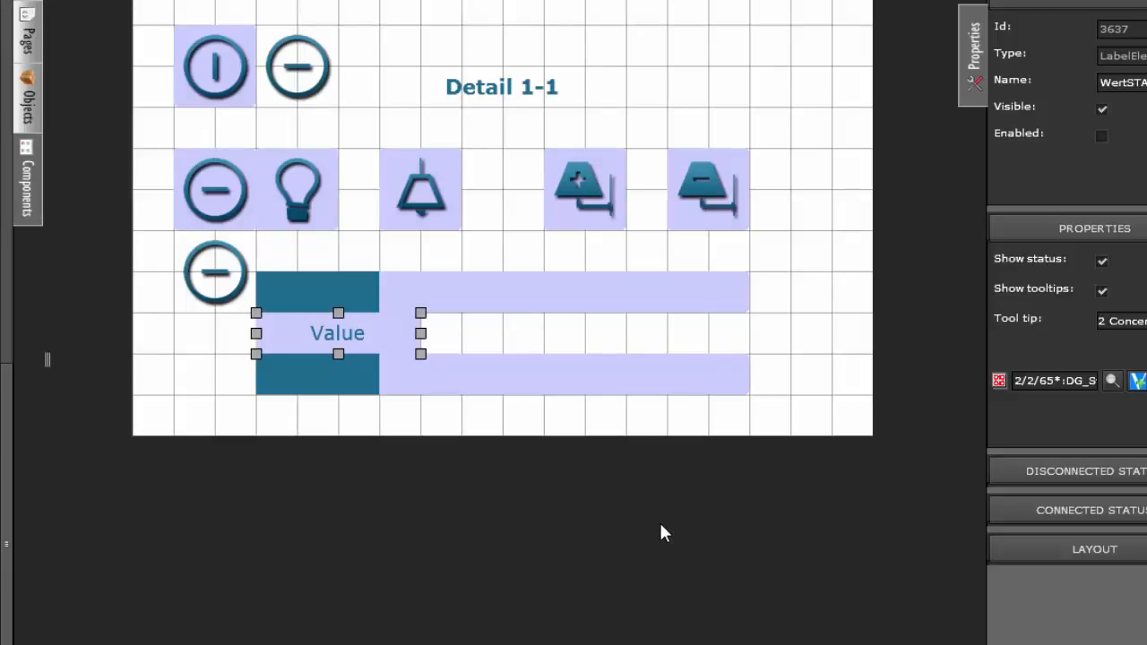
Step: In the Value Status component's connected status, set the pre status text to CO2 and the post status text to ppm
left_click(1070, 510)
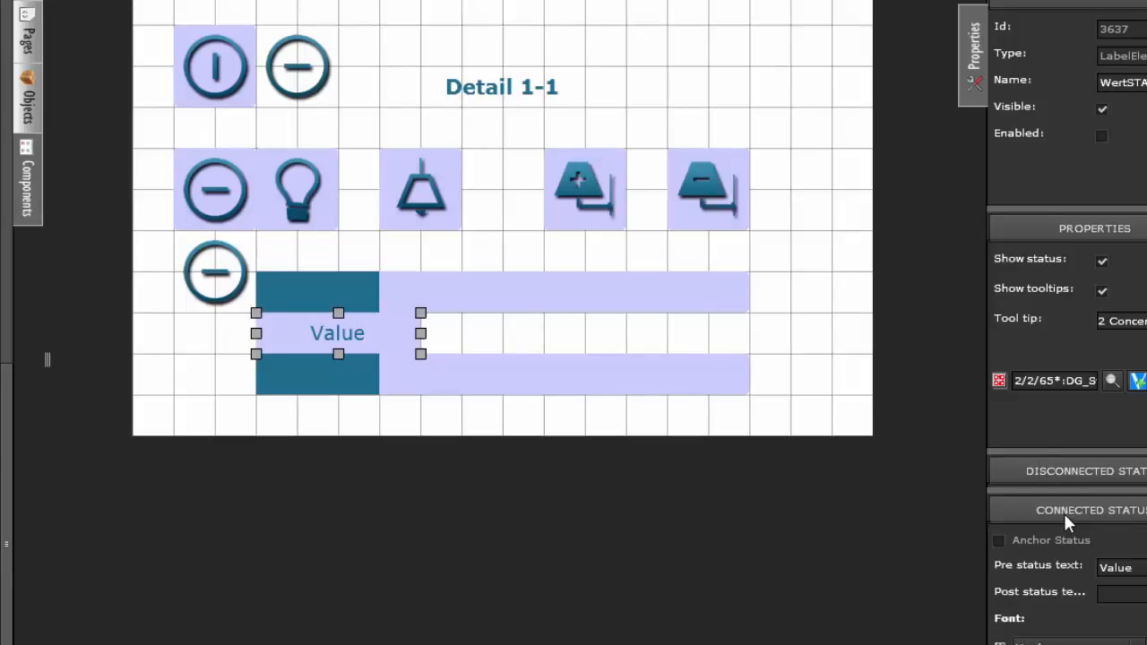
left_click_drag(1069, 563, 1017, 571)
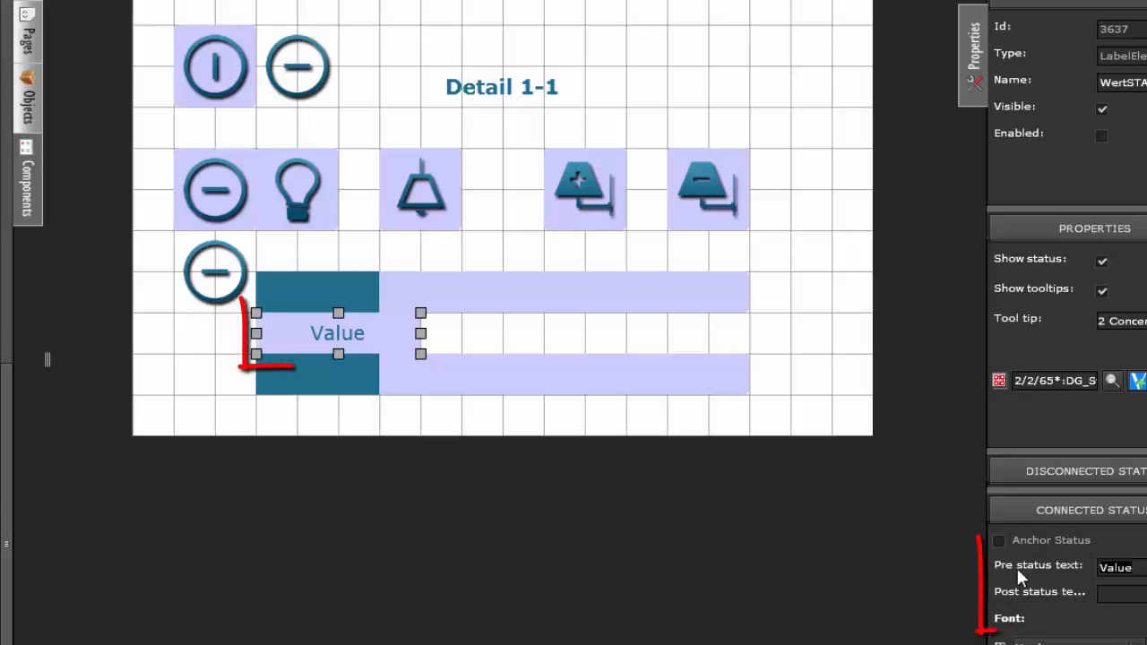
type("CO")
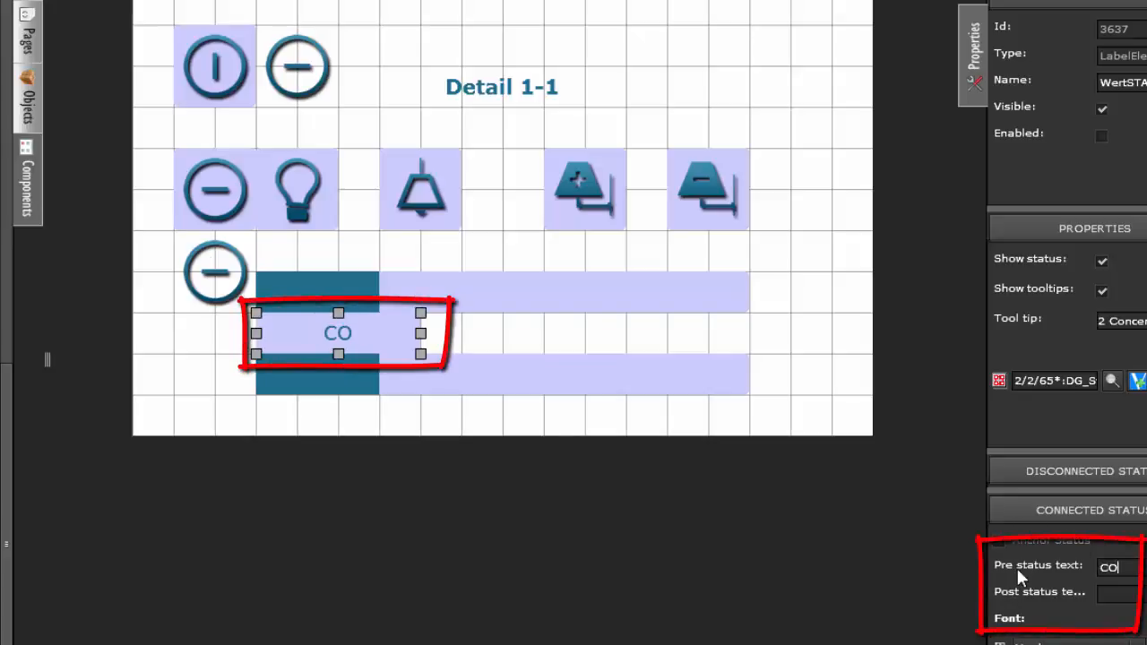
type("2  ppm")
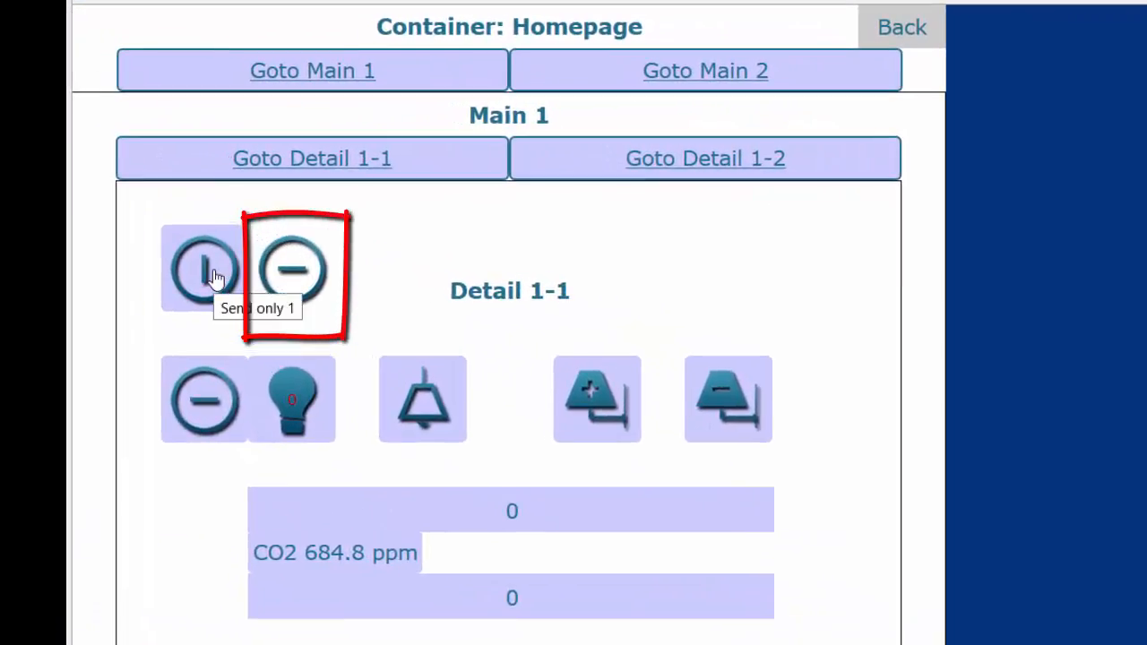
Step: Test the ON, OFF and light toggle components on the Detail 1-1 page of the running visualisation
left_click(216, 273)
left_click(196, 413)
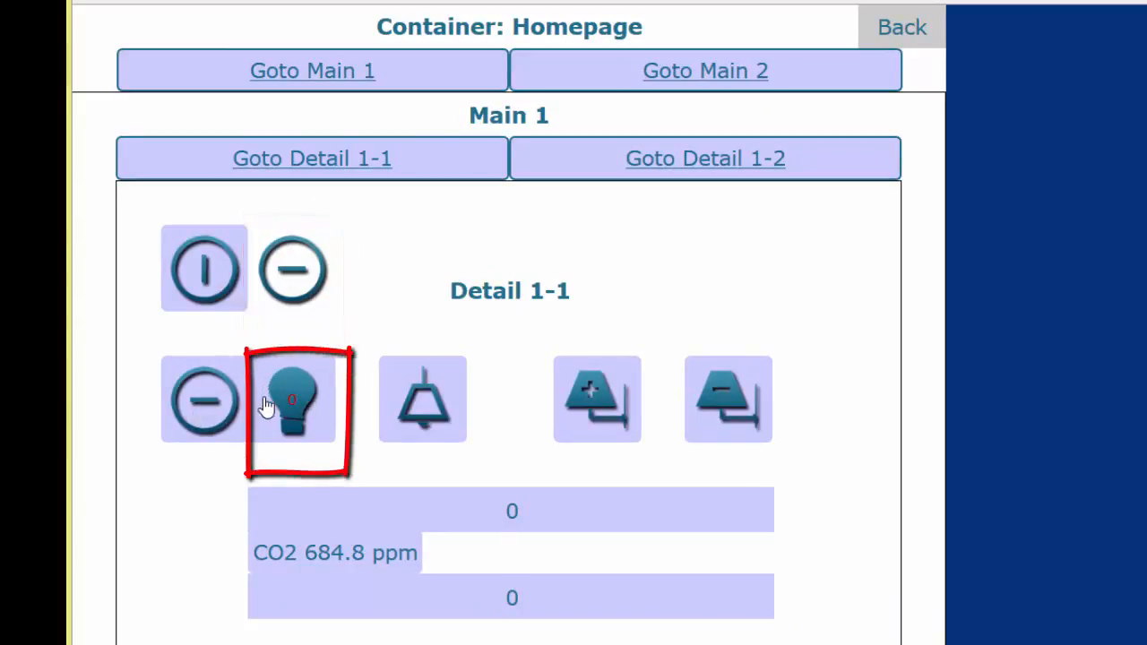
left_click(321, 390)
left_click(321, 390)
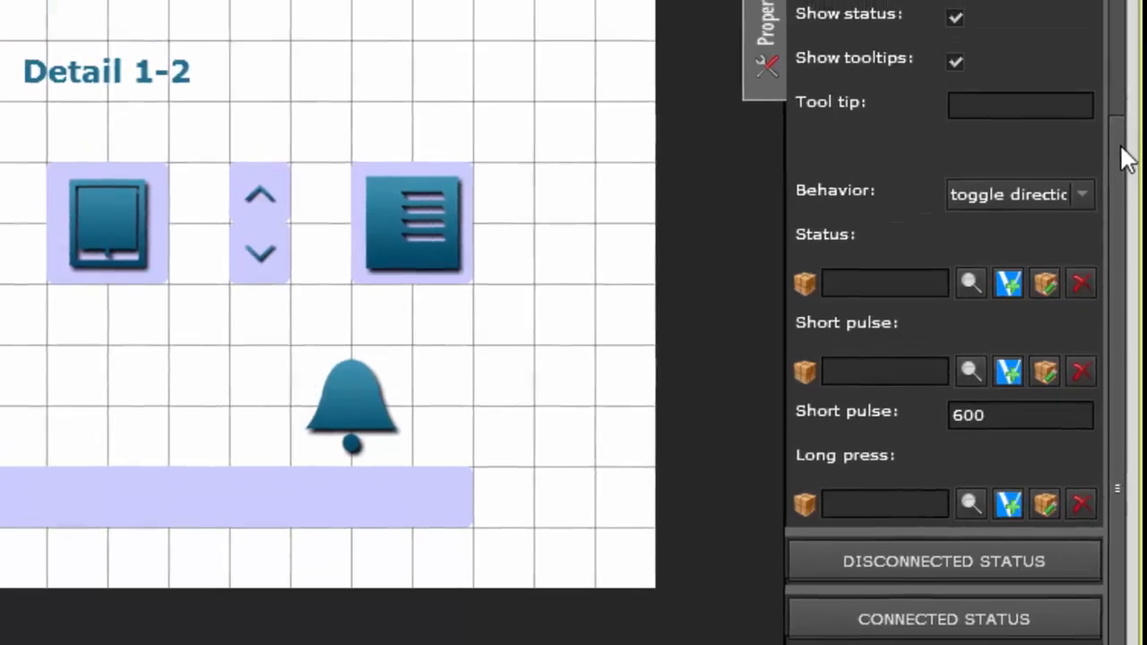
Step: Examine the shutter components on page Detail 1-2 and the Sunblind TOGGLE's Behavior options, keeping toggle direction
left_click_drag(1118, 146, 1103, 0)
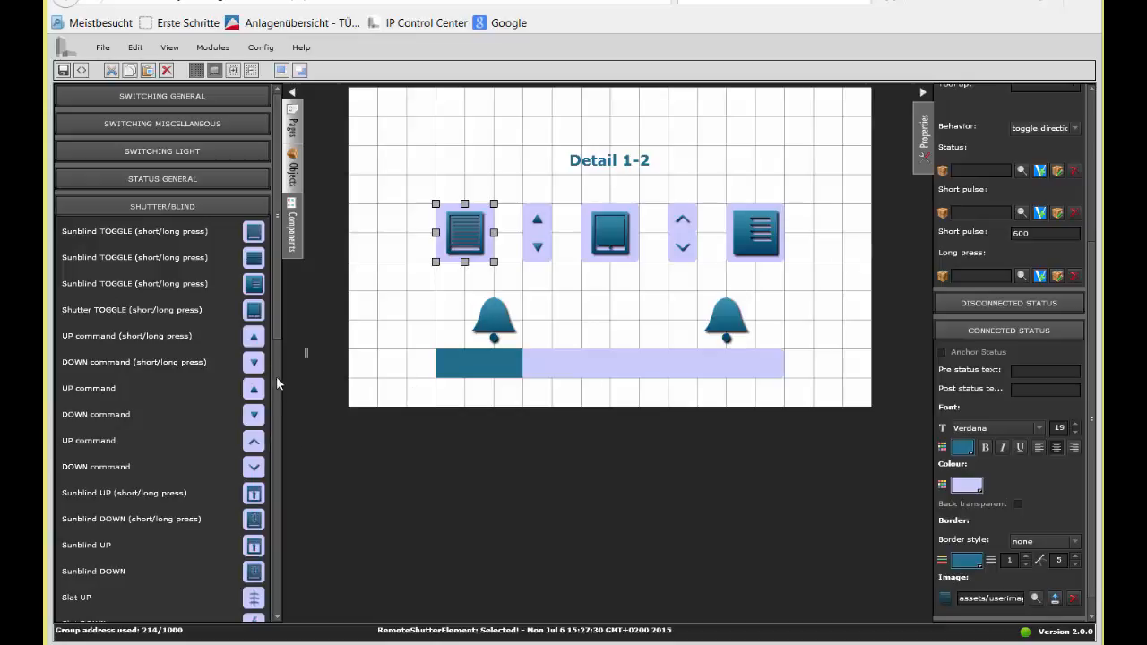
left_click(688, 225)
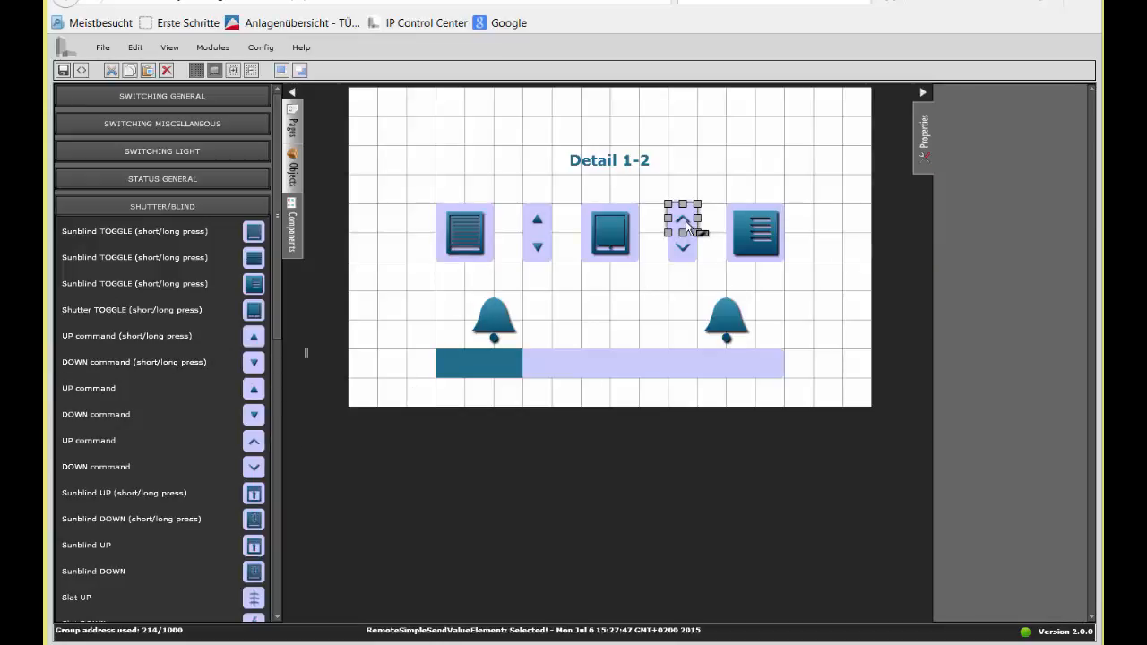
left_click(682, 254)
left_click(470, 242)
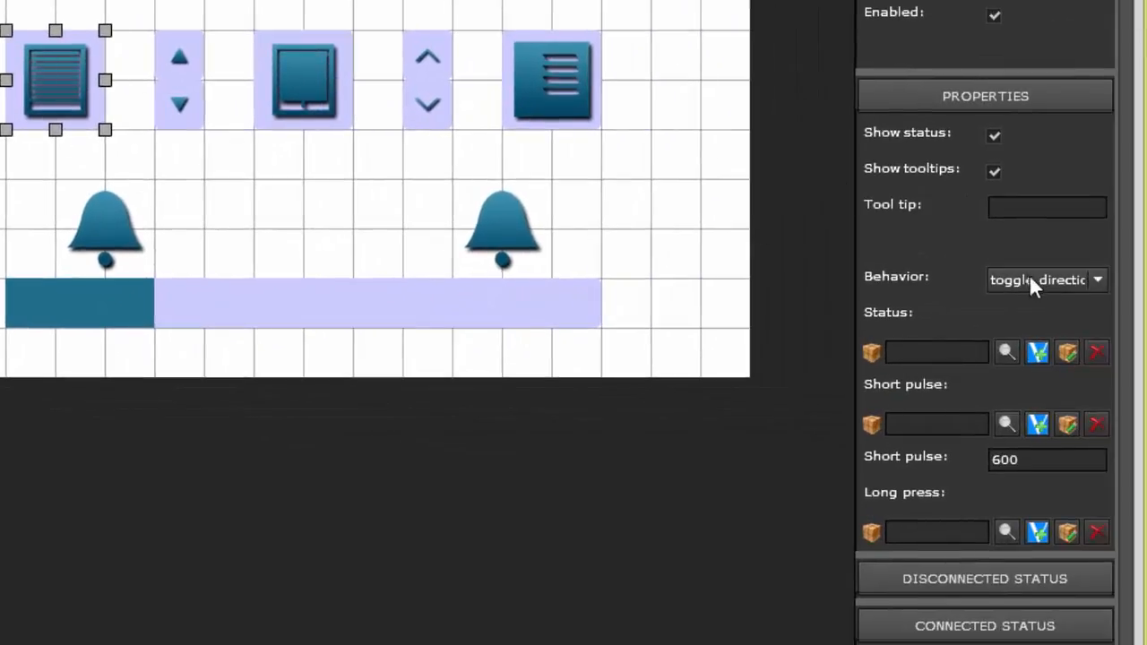
left_click(1034, 280)
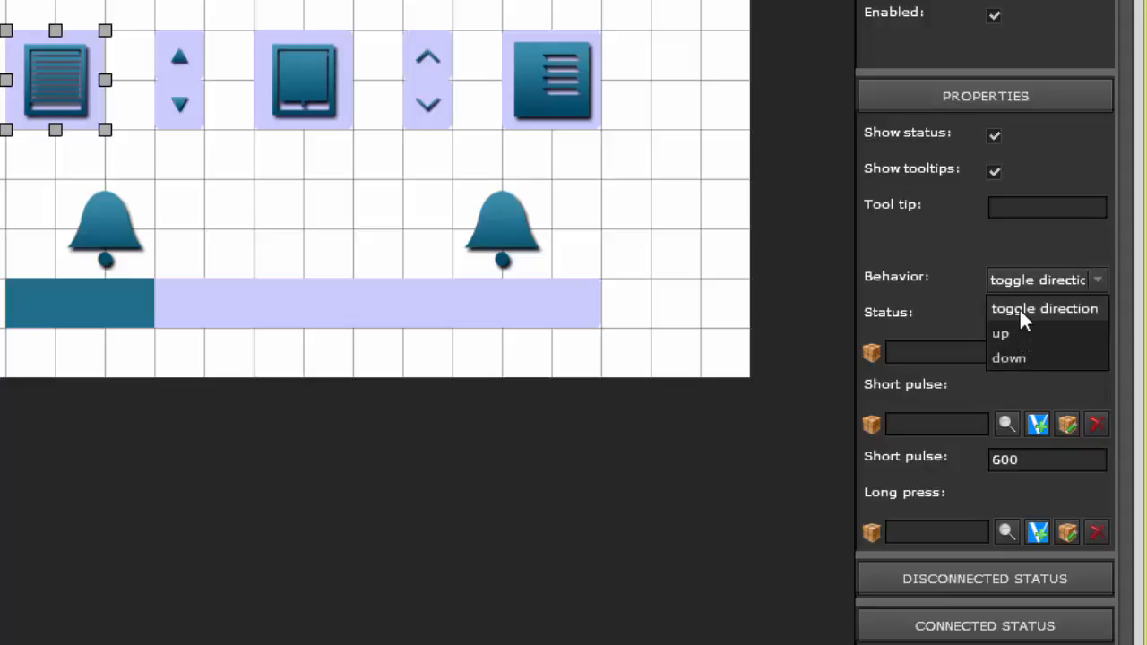
left_click(1019, 308)
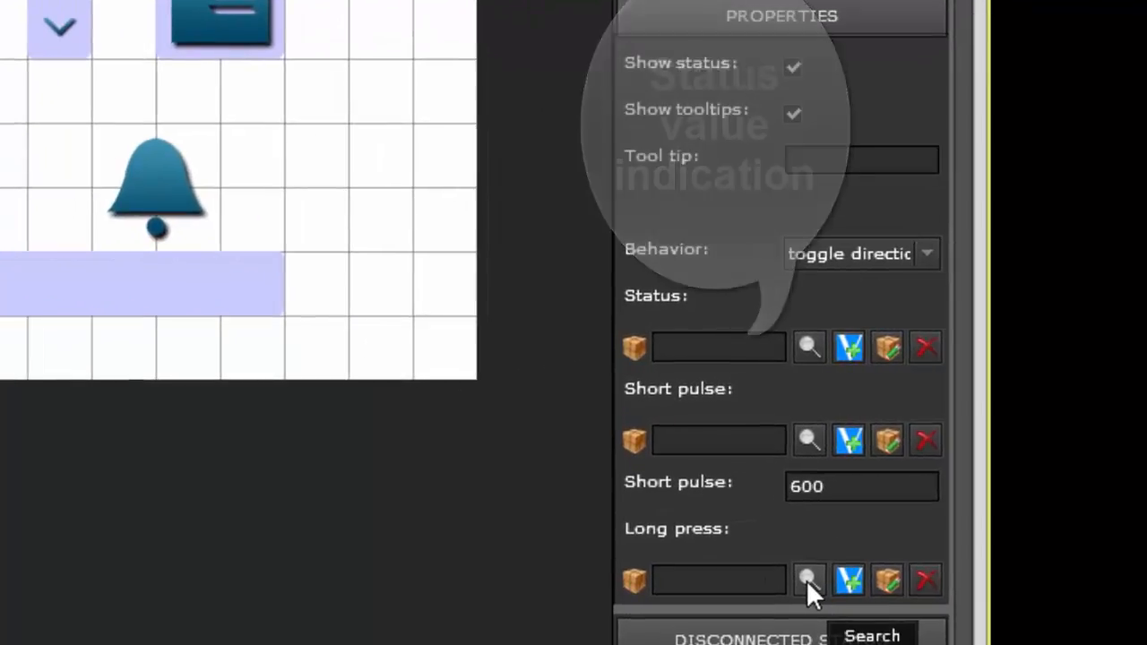
Step: Set the Sunblind TOGGLE's short pulse time to 500 and review its Behavior options
left_click(844, 487)
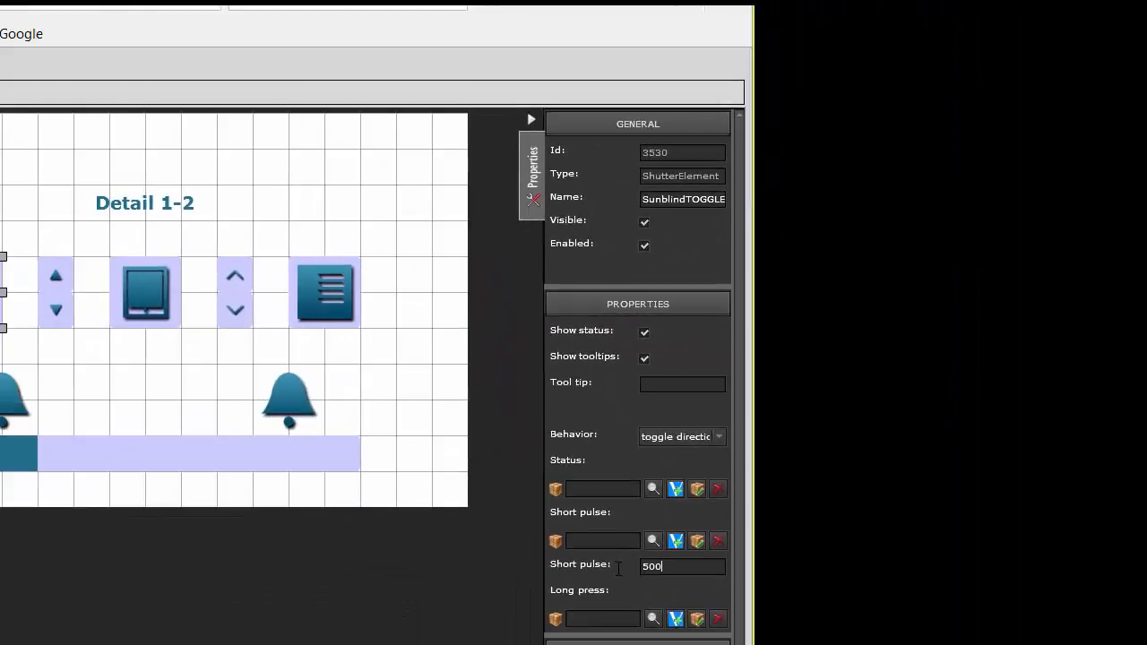
left_click(675, 437)
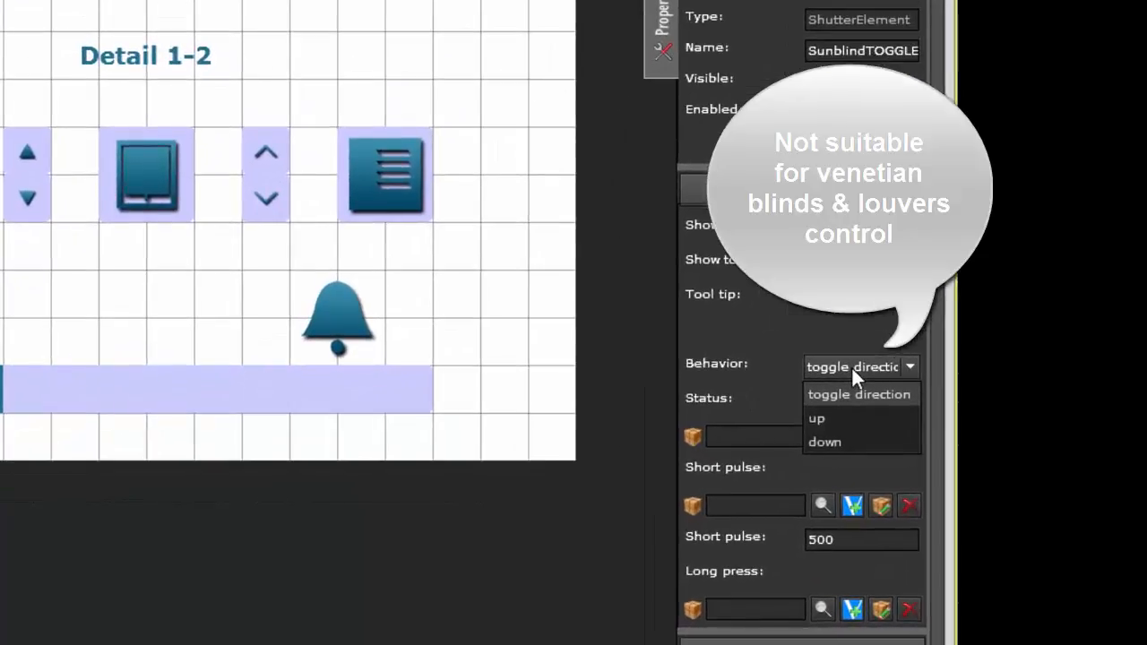
left_click(852, 370)
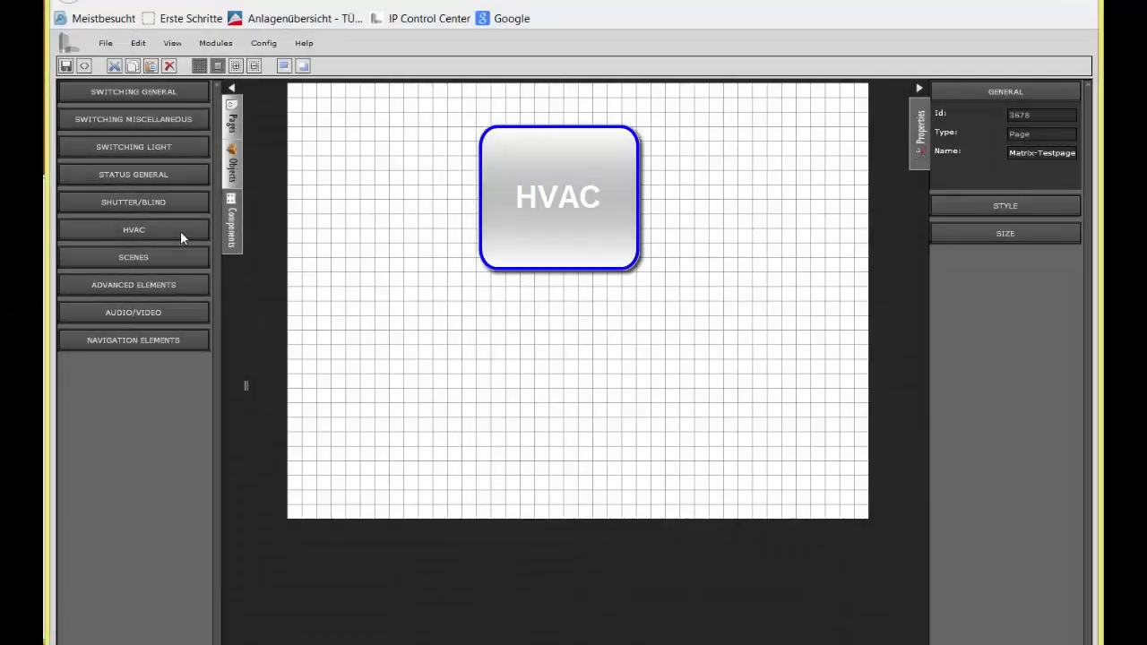
Step: Place the HVAC components Manual mode, Comfort mode and Heating / Cooling in a column on Matrix-Testpage
left_click(180, 232)
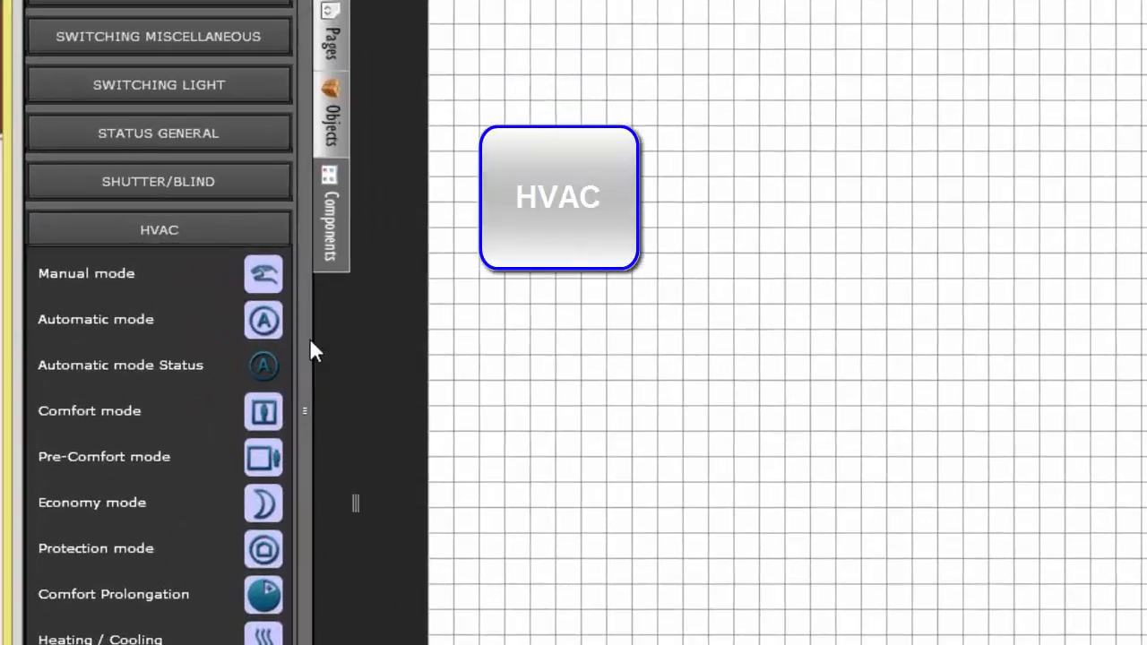
left_click_drag(216, 312, 216, 324)
left_click_drag(304, 397, 299, 499)
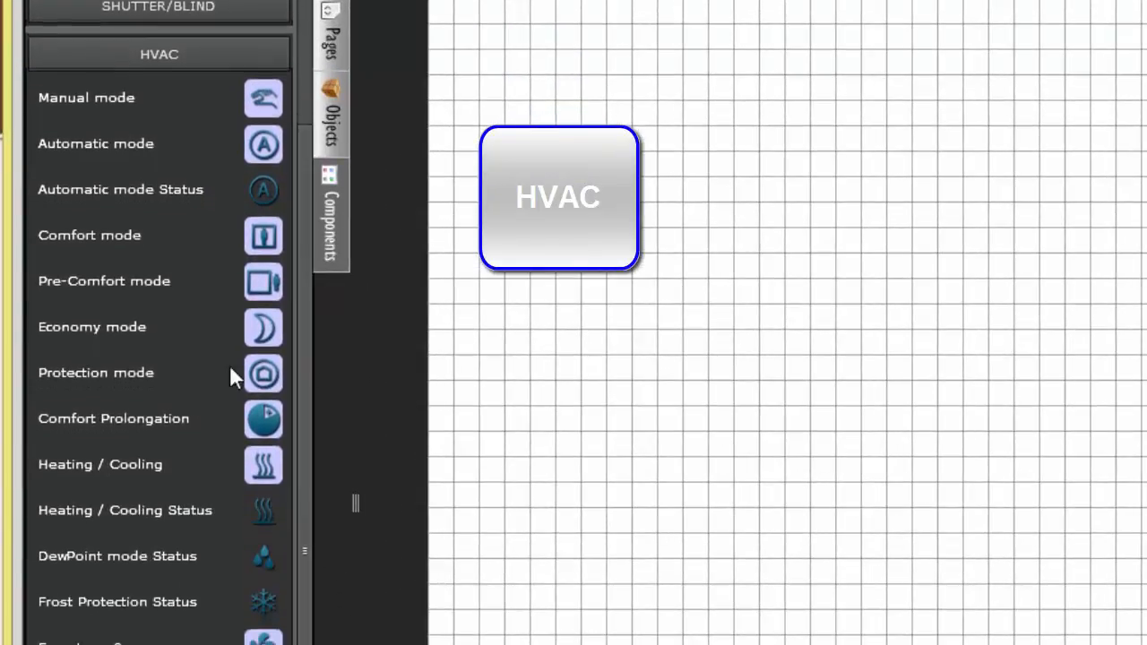
left_click_drag(133, 99, 538, 128)
left_click_drag(281, 234, 550, 262)
left_click_drag(262, 462, 532, 384)
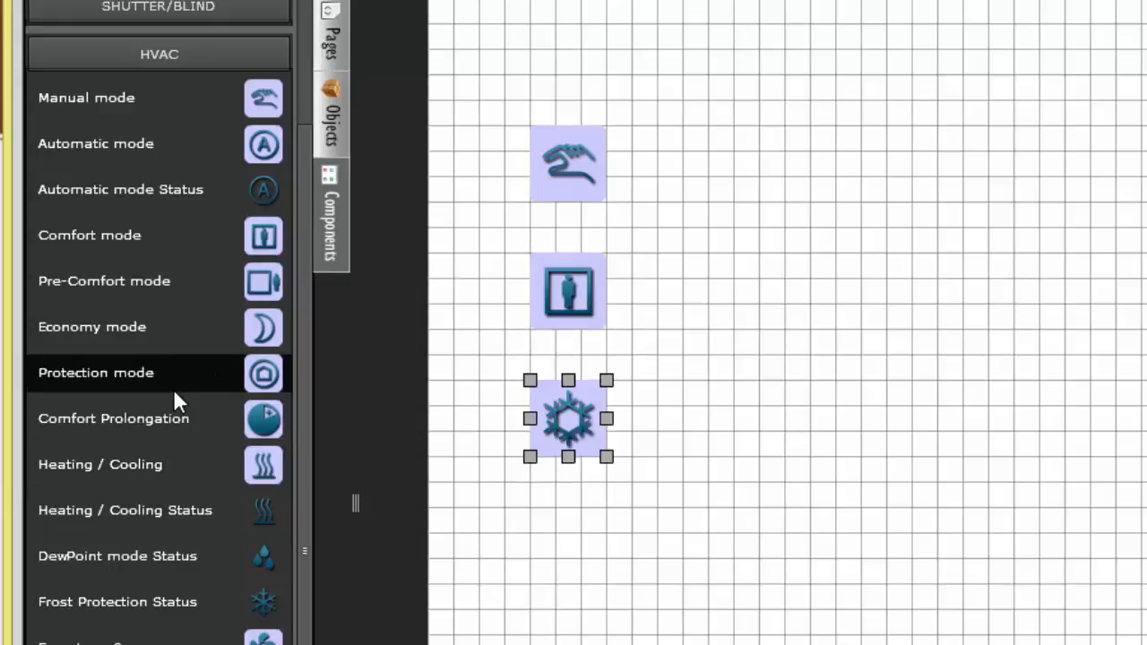
Step: Examine the Comfort mode component's status settings and the options for its status value
left_click(580, 294)
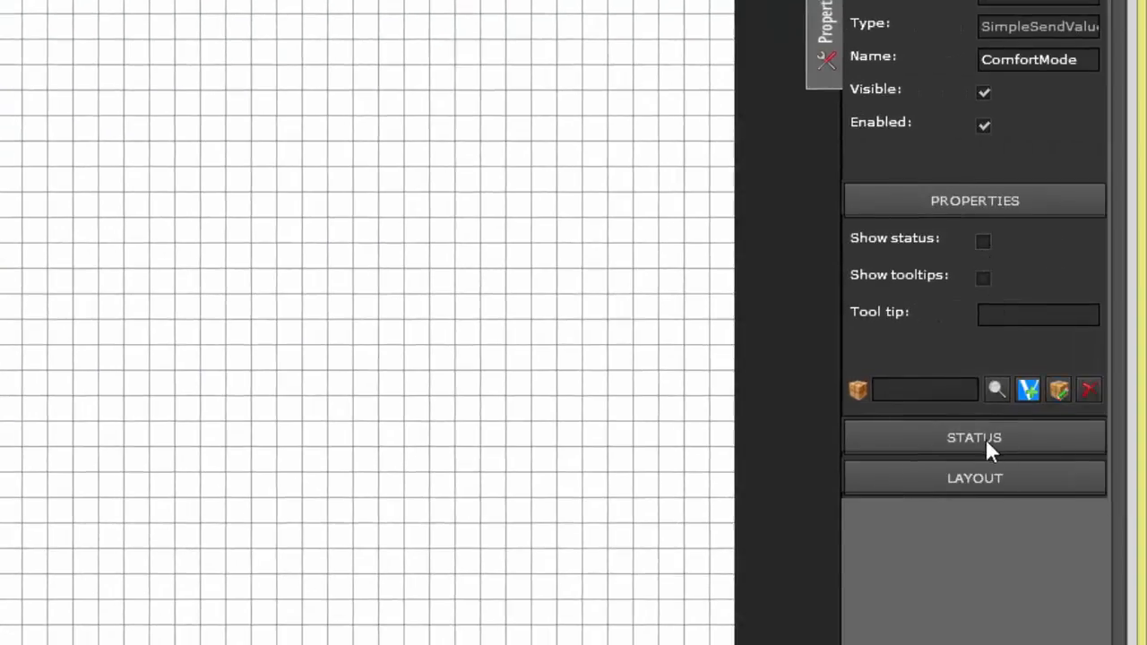
left_click(987, 440)
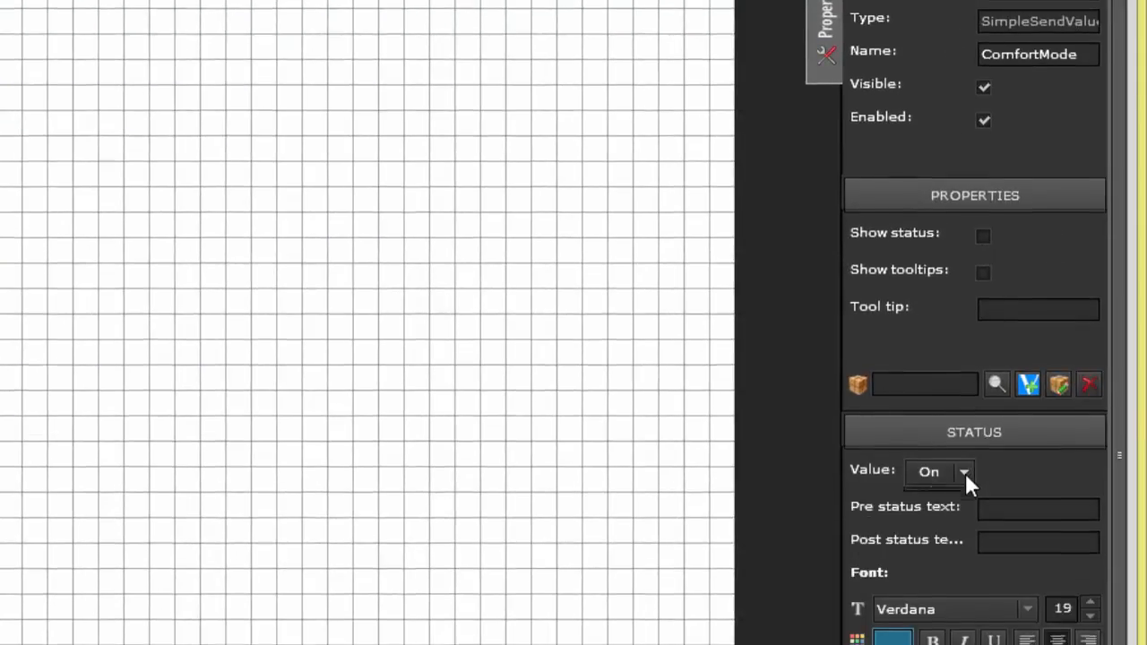
left_click(964, 474)
left_click(965, 320)
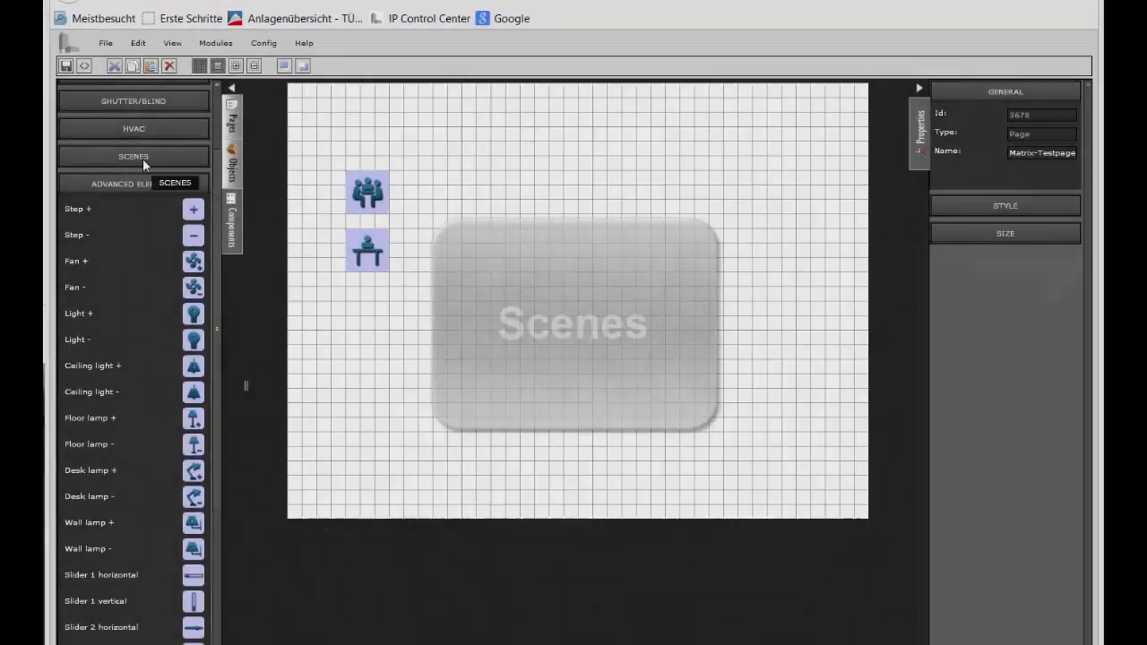
Step: Examine the available scene components and compare the status values of the placed Scene Meeting and Scene Working components
left_click(142, 159)
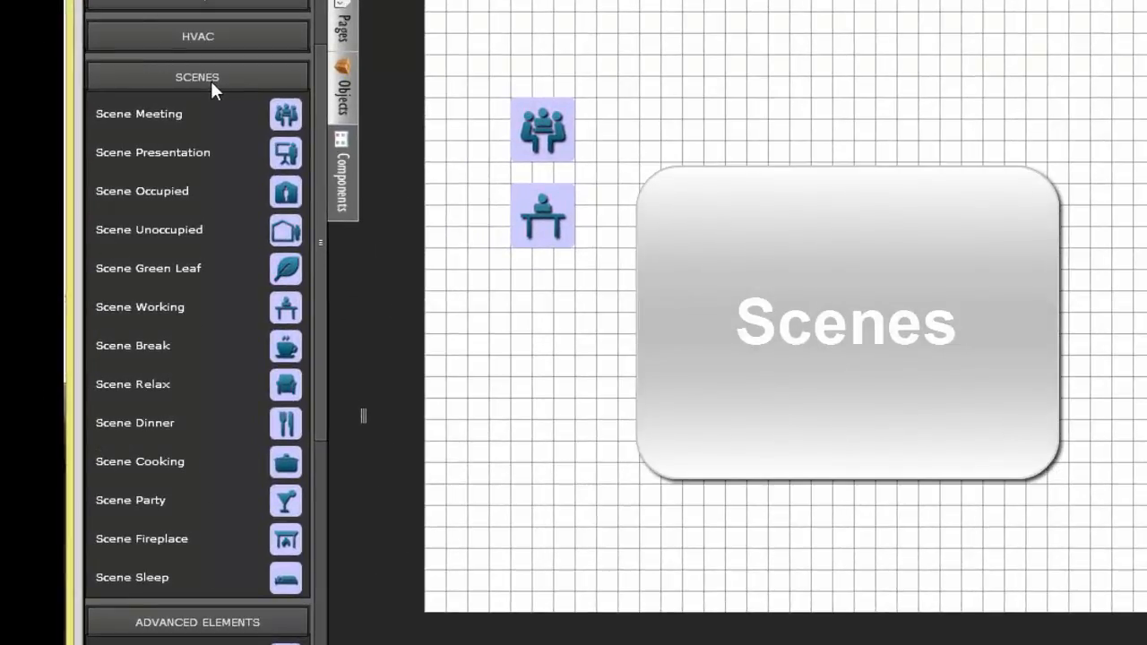
left_click(549, 124)
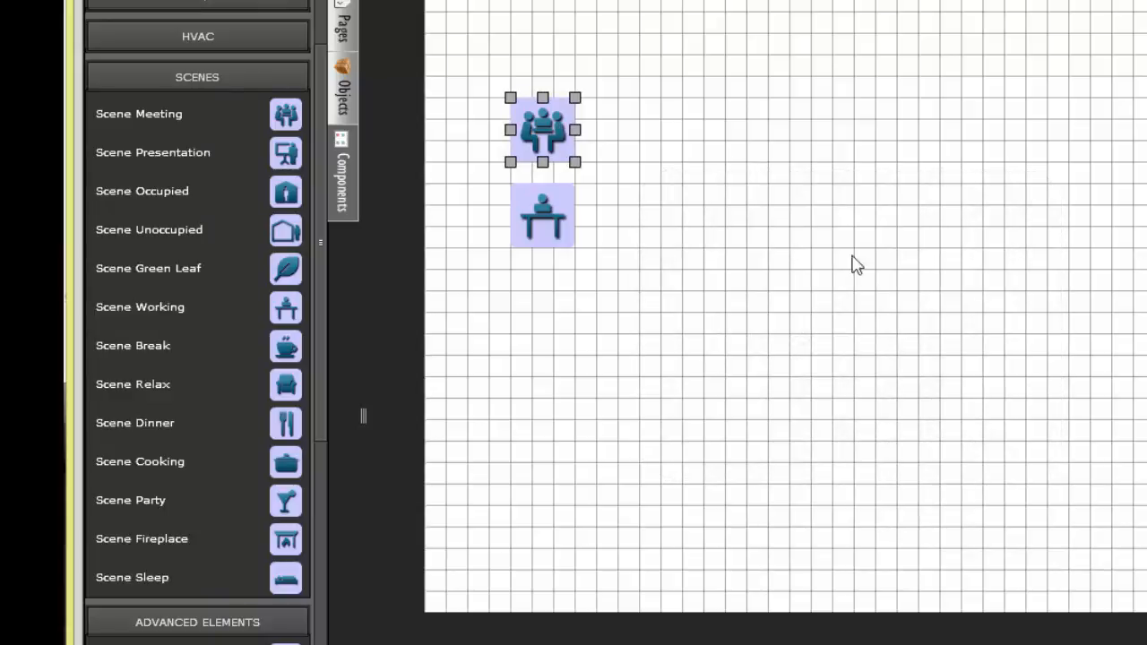
left_click(541, 214)
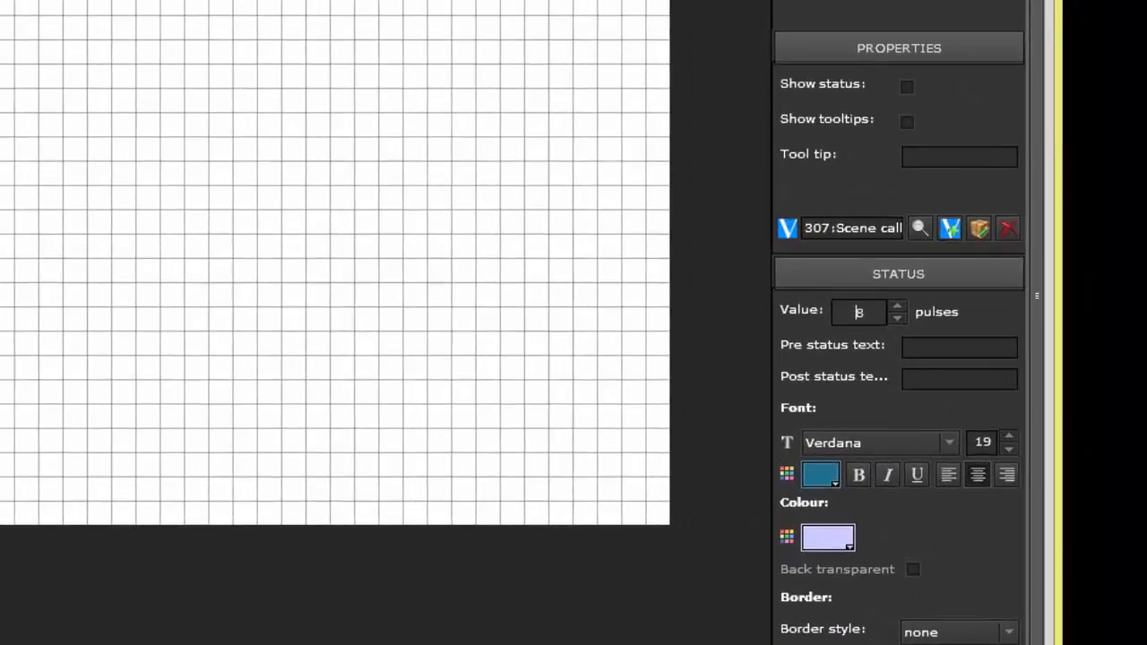
left_click(77, 77)
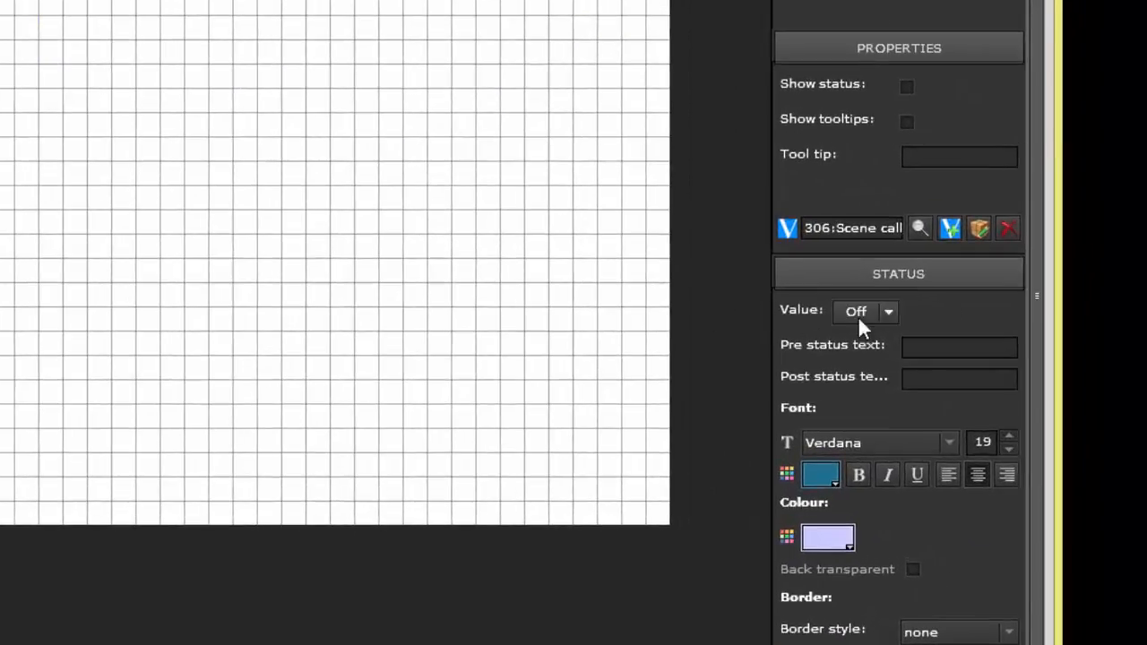
Step: Examine the status value options of the Scene Meeting component and the pulse status value of the Scene Working component
left_click(937, 344)
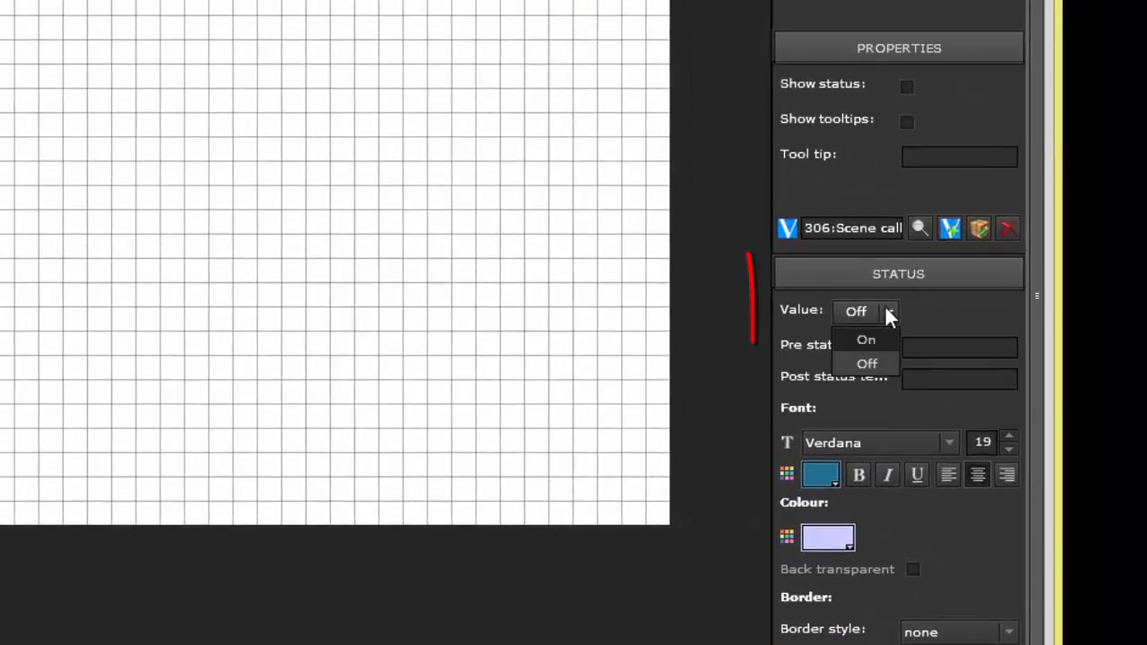
left_click(884, 362)
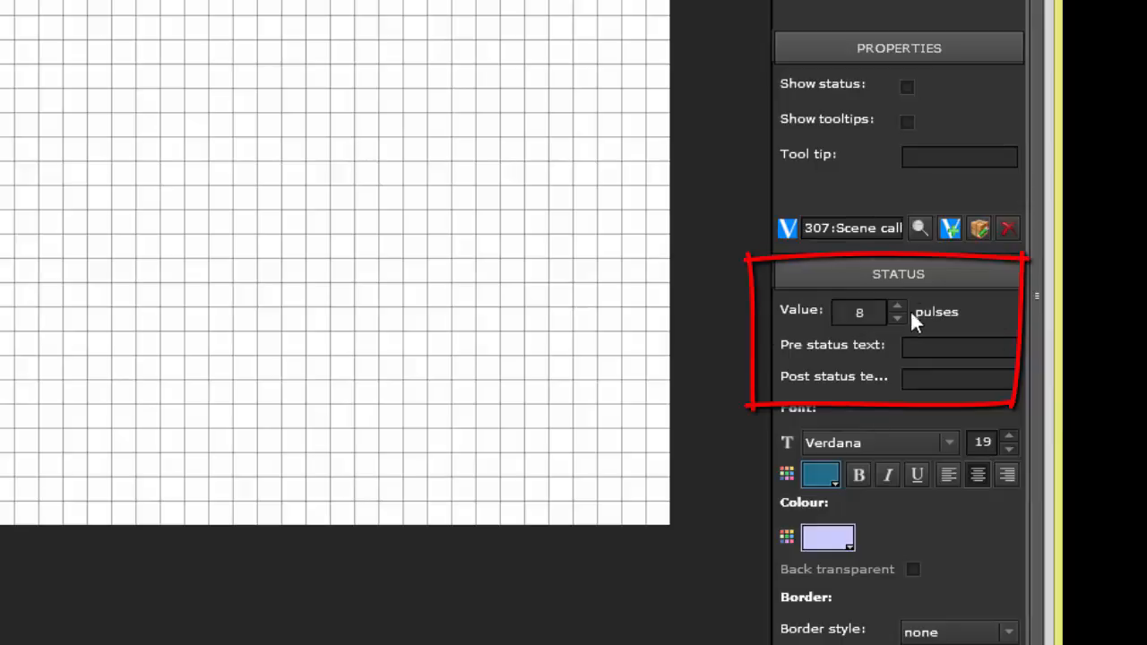
left_click(898, 317)
left_click(898, 305)
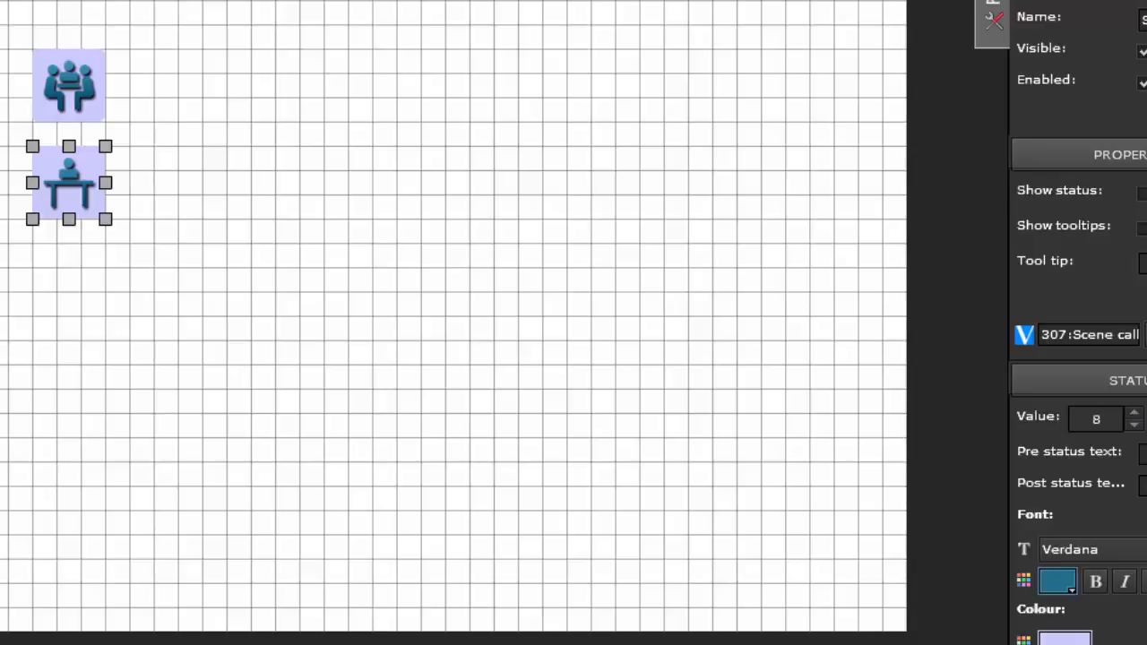
Step: Examine the DPT and SubDPT options of the virtual object Scene call 8-bit and close its settings without saving
left_click(1146, 335)
left_click(390, 331)
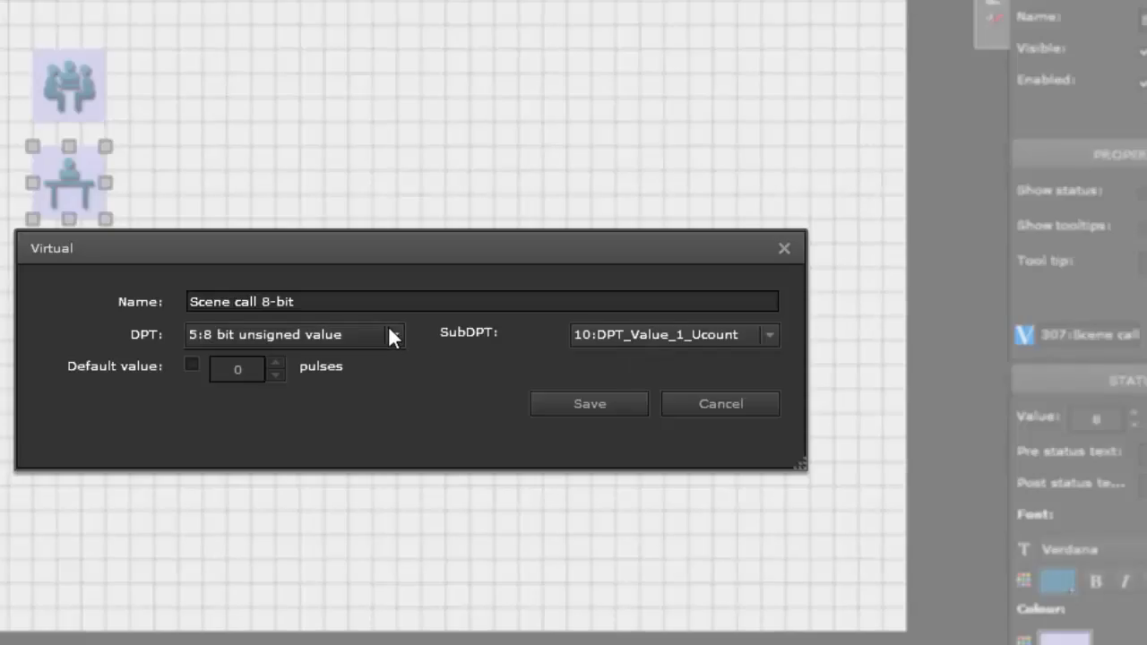
scroll(392, 486, "down", 3)
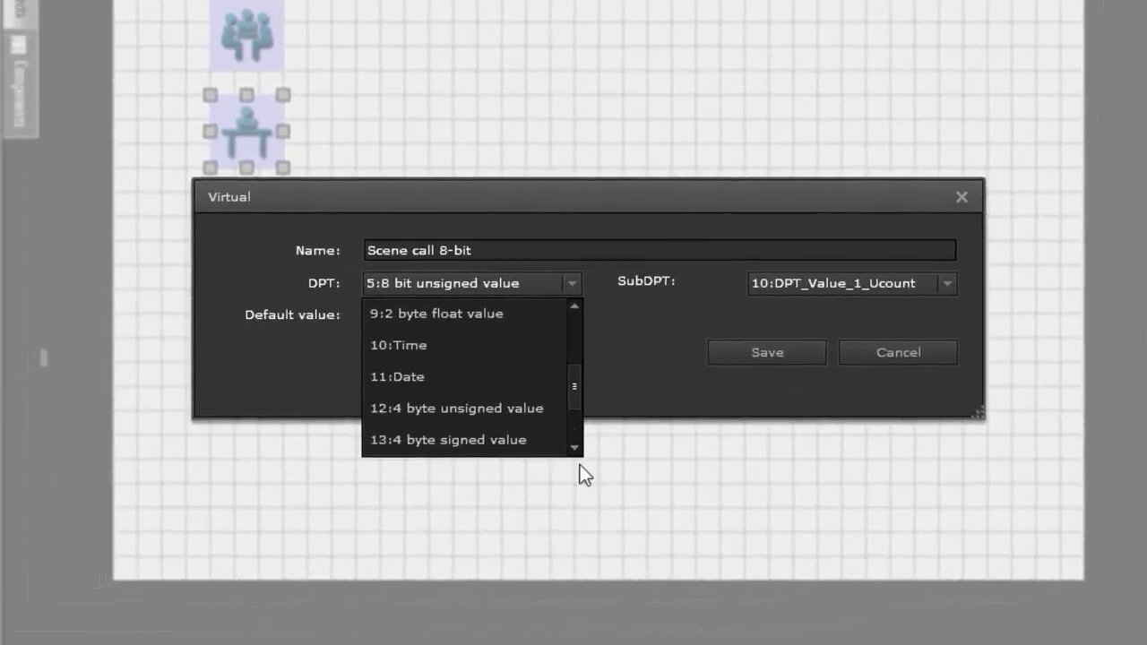
scroll(574, 443, "down", 3)
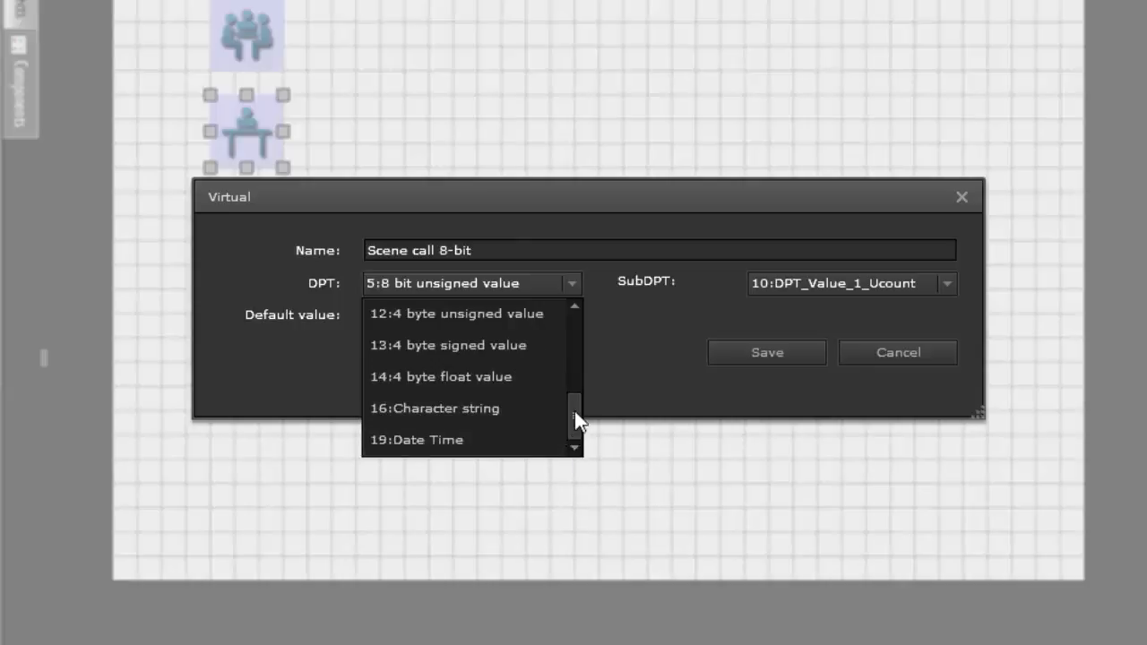
left_click_drag(575, 410, 579, 308)
left_click(511, 346)
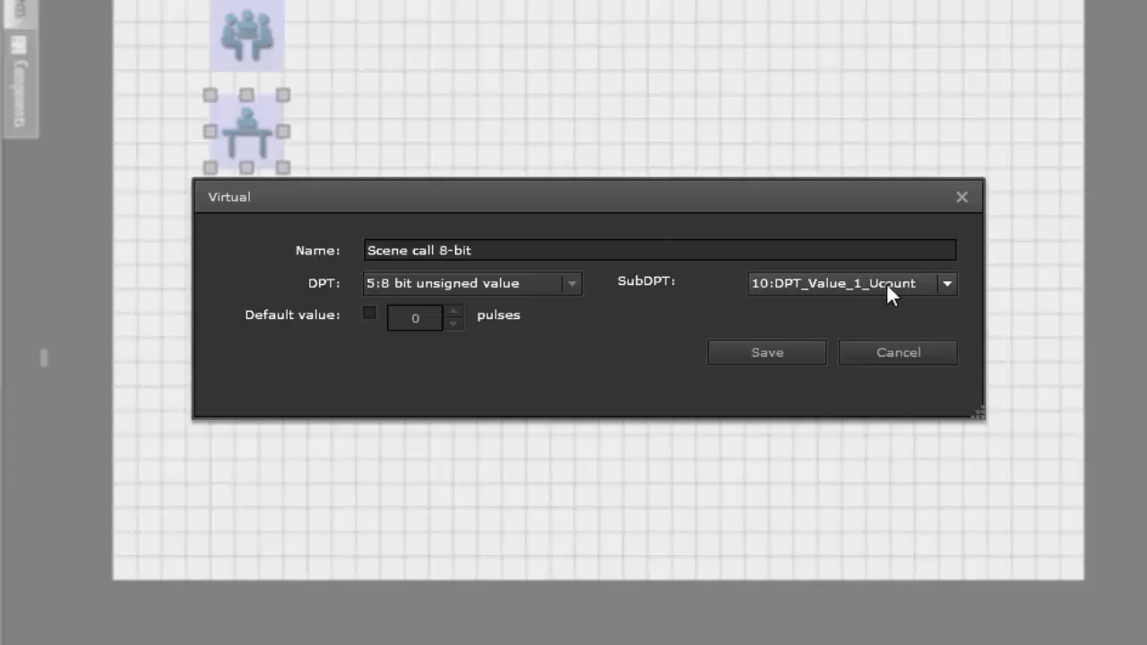
left_click(898, 351)
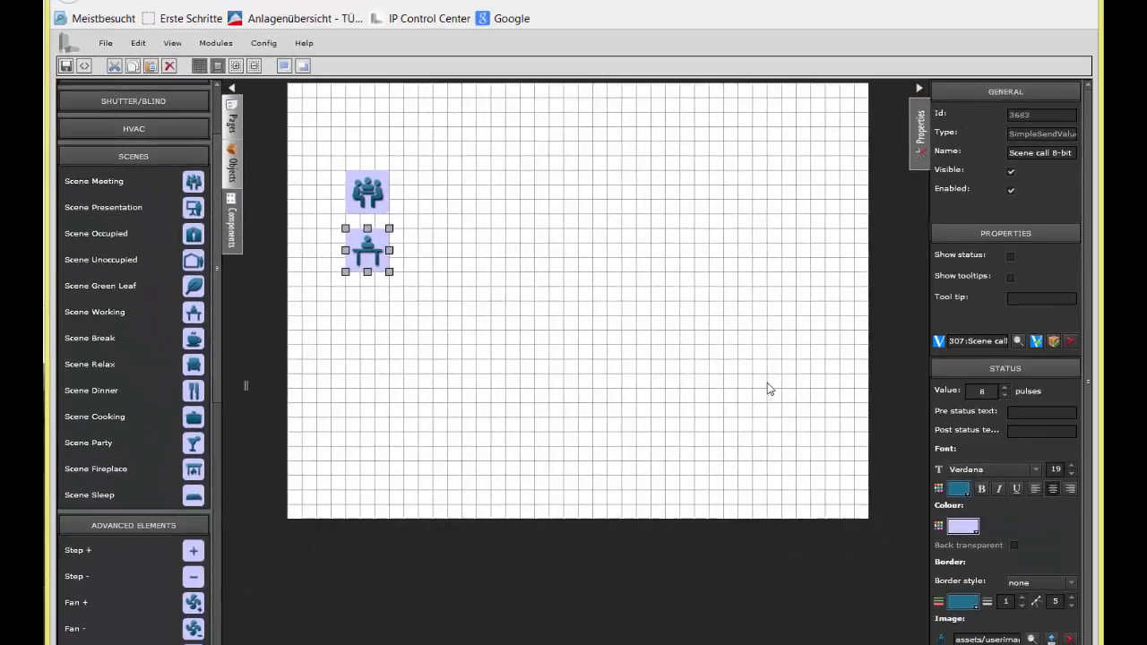
Step: Upload the image file ab_50000_Lux for the Scene Working component
left_click(1052, 639)
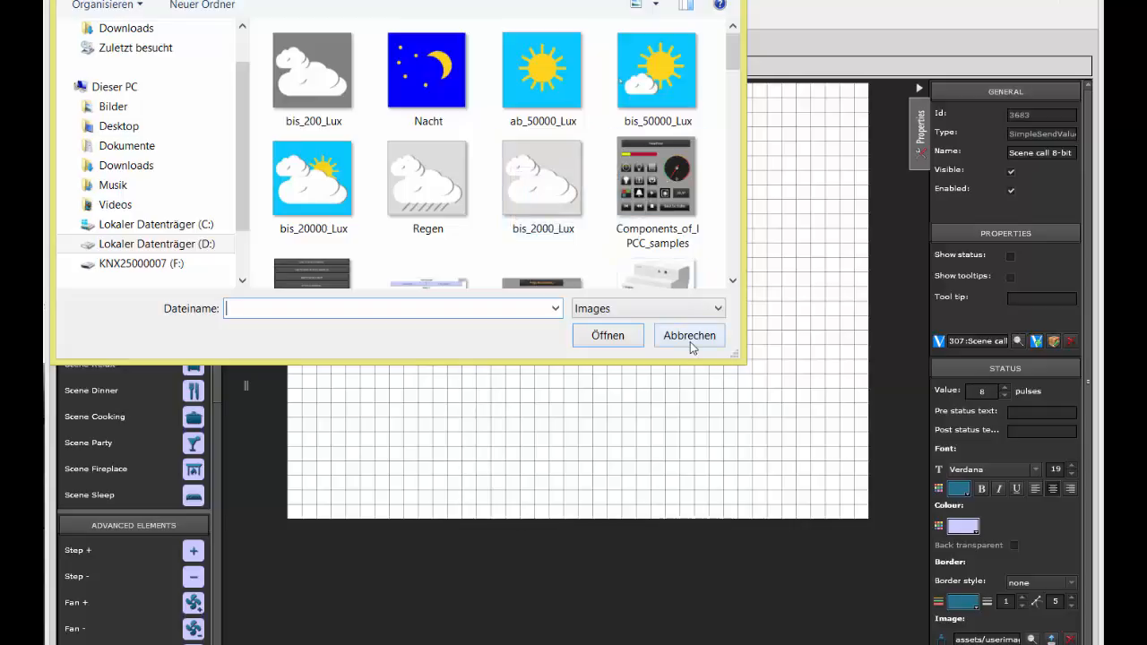
left_click(554, 83)
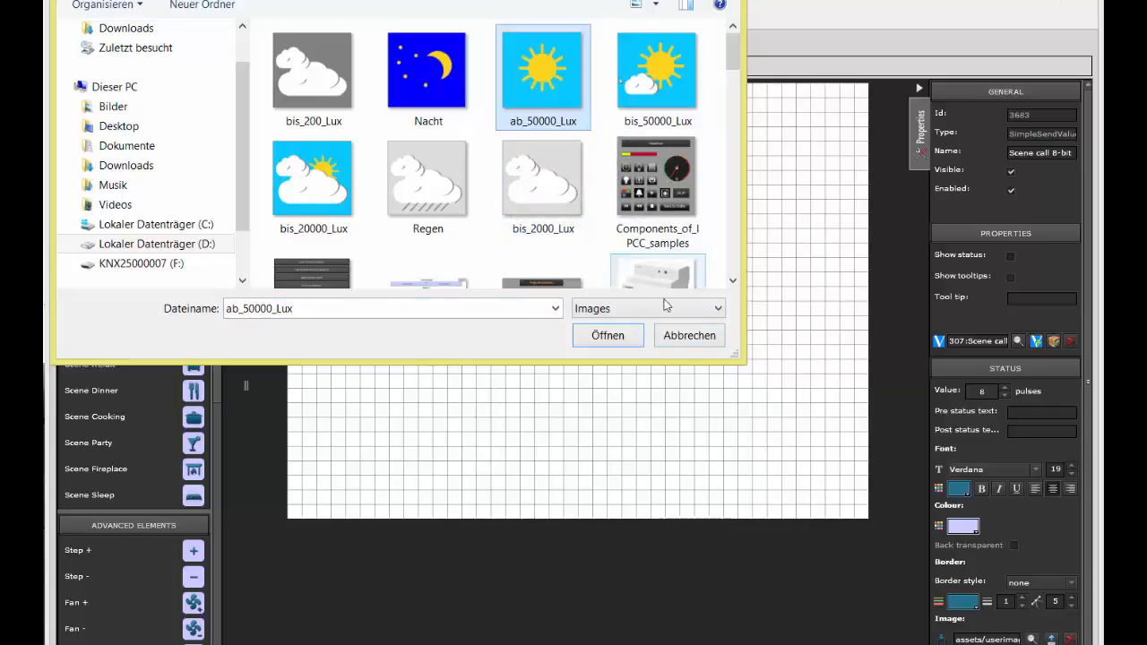
left_click(629, 339)
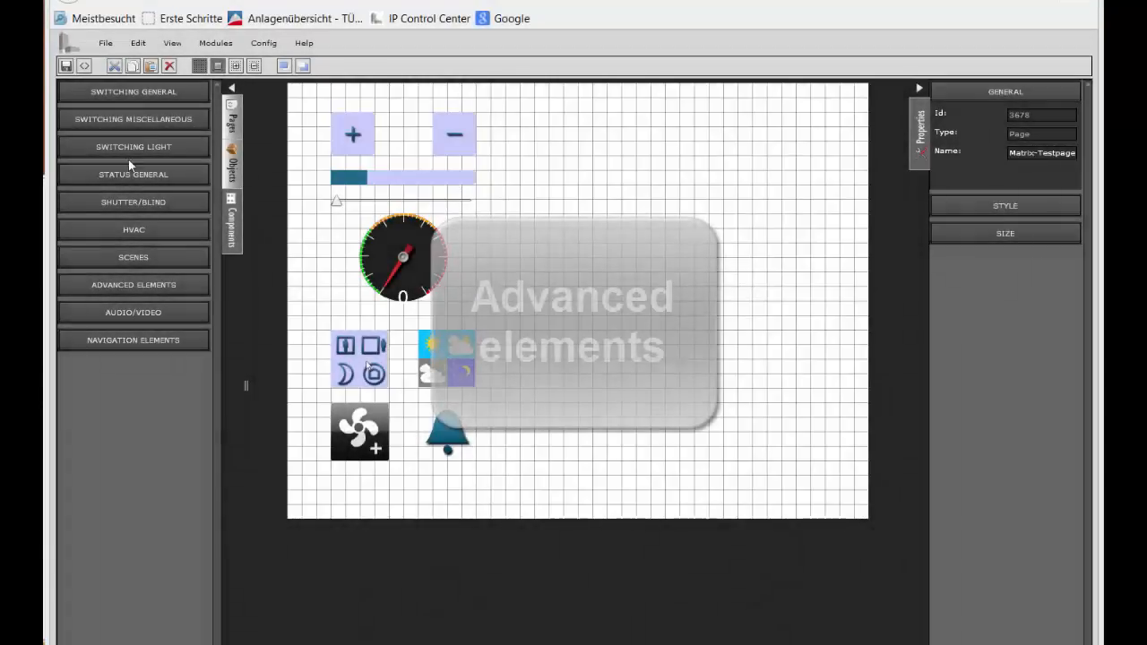
Step: Examine the Advanced Elements category and inspect the placed plus, minus, slider, gauge, room mode, matrix, fan stage and alarm elements
left_click(136, 284)
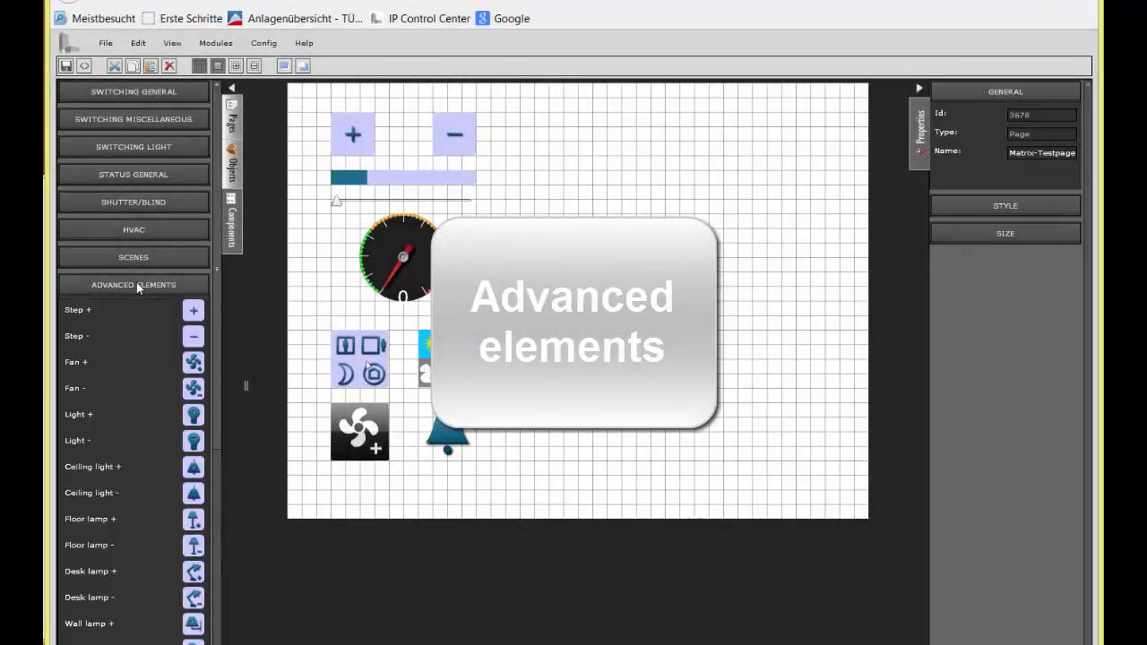
left_click_drag(218, 250, 216, 341)
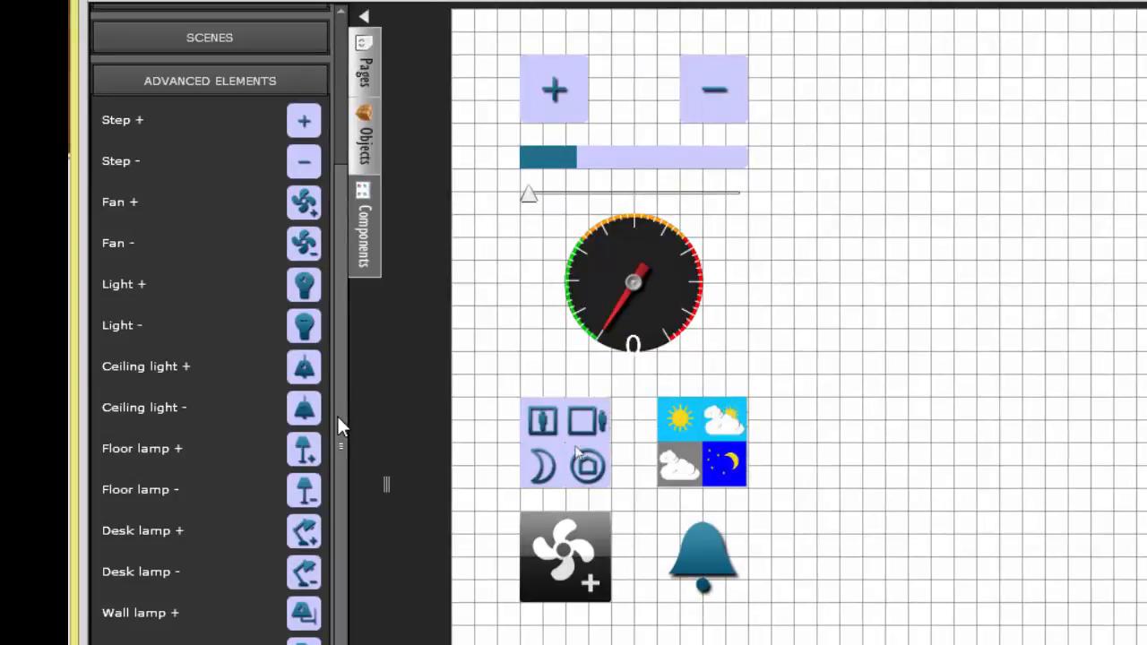
left_click(555, 90)
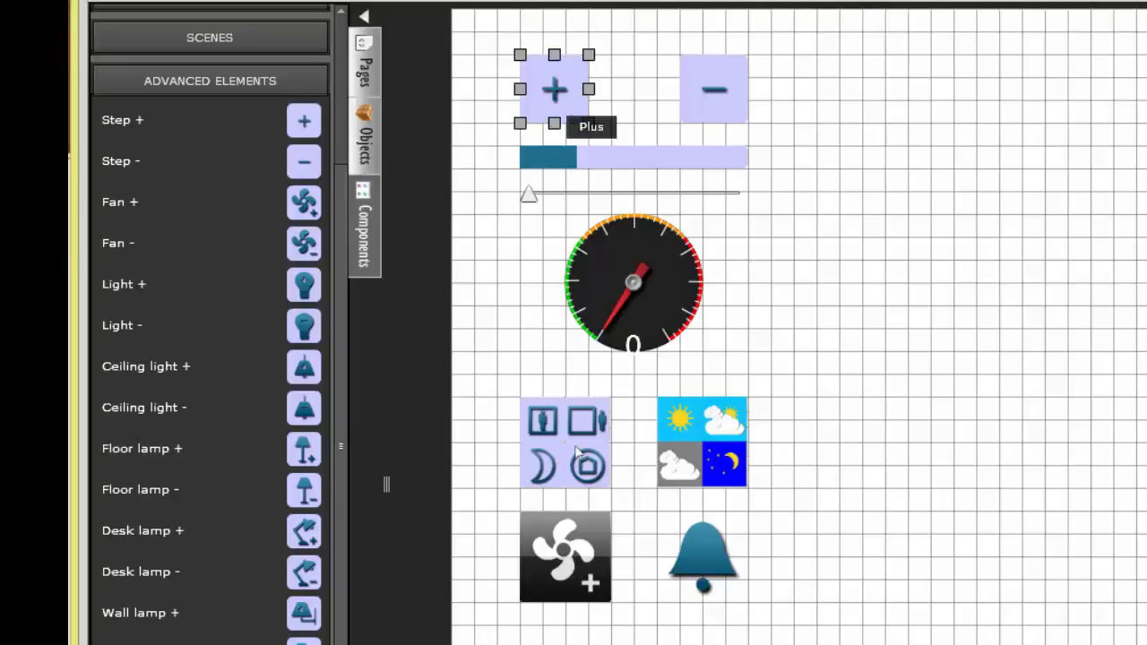
left_click(702, 82)
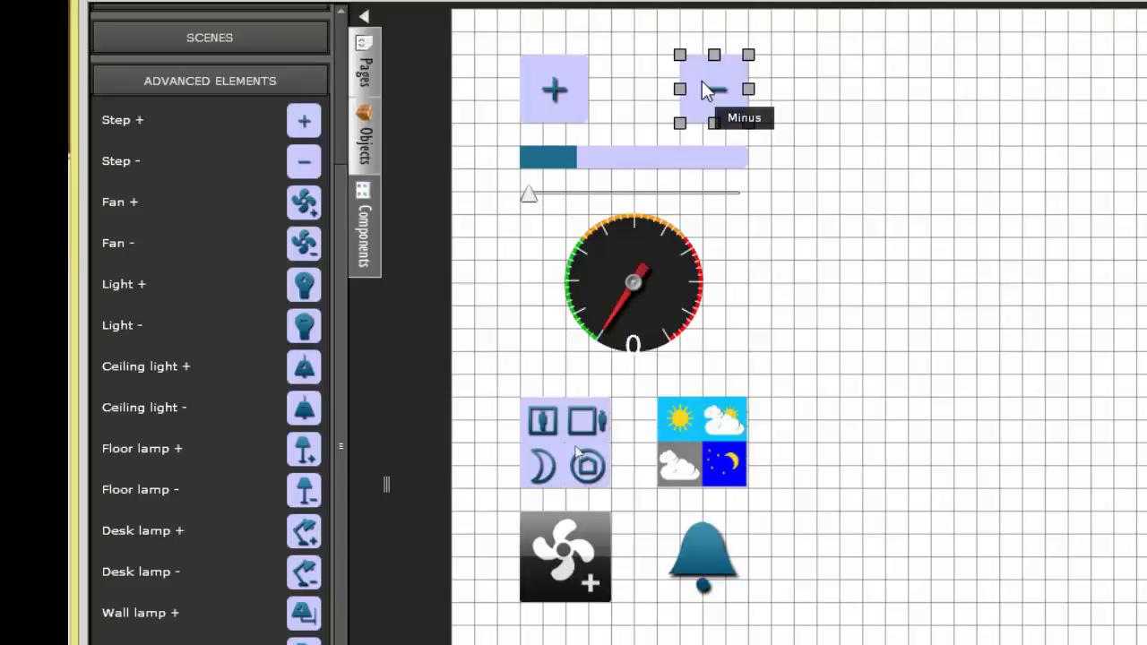
left_click(630, 164)
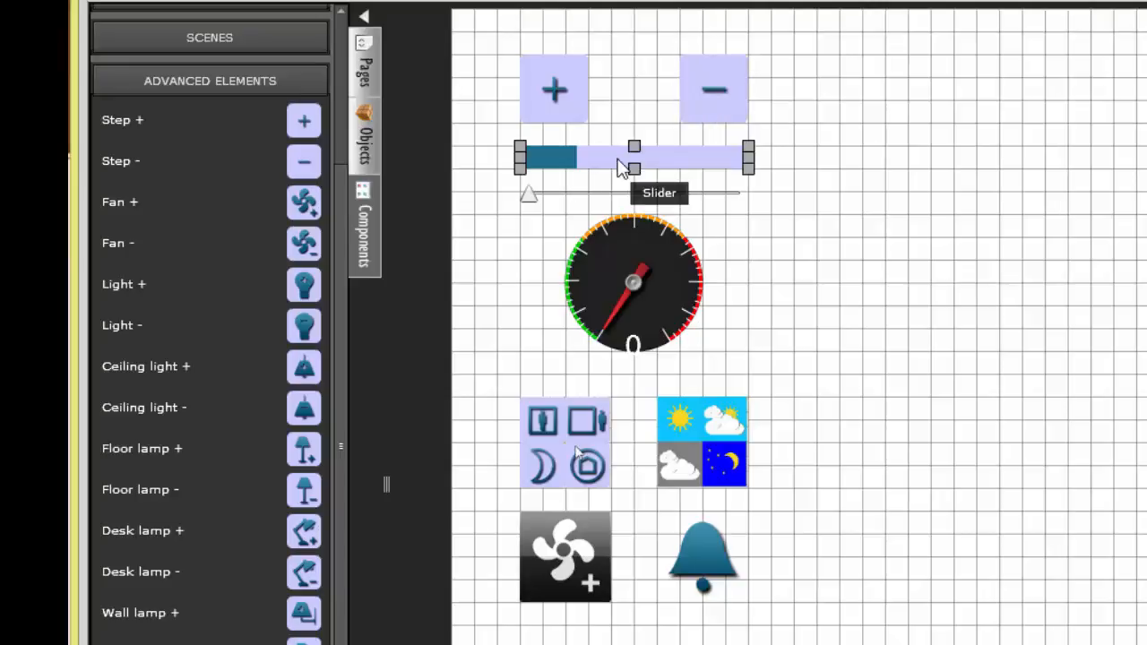
left_click(604, 195)
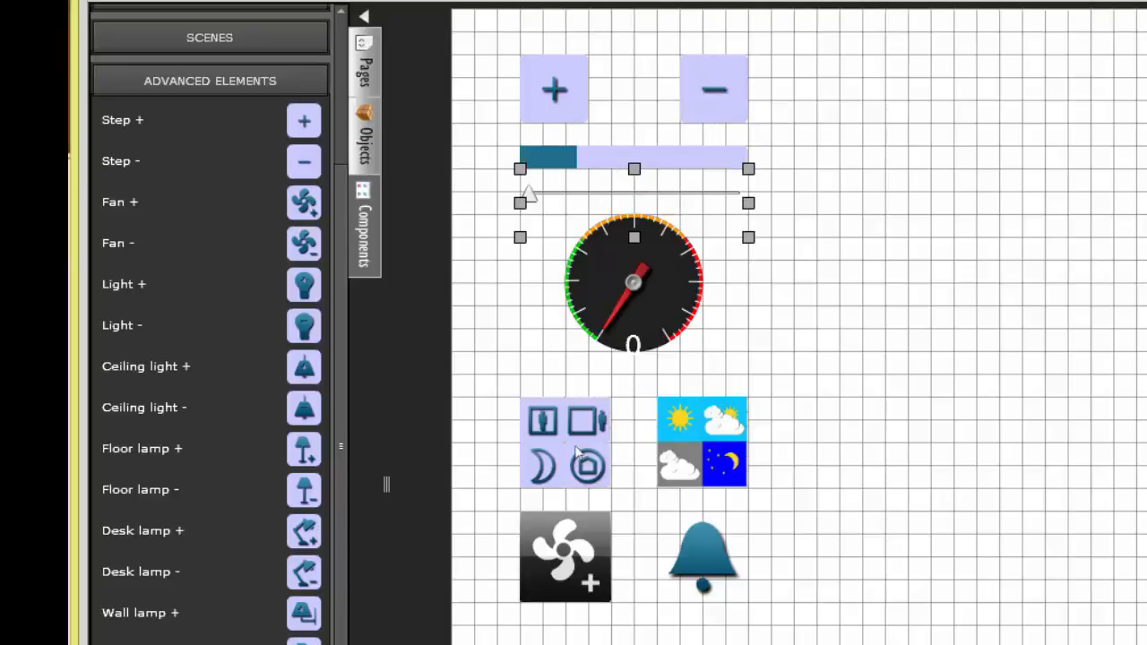
left_click(607, 278)
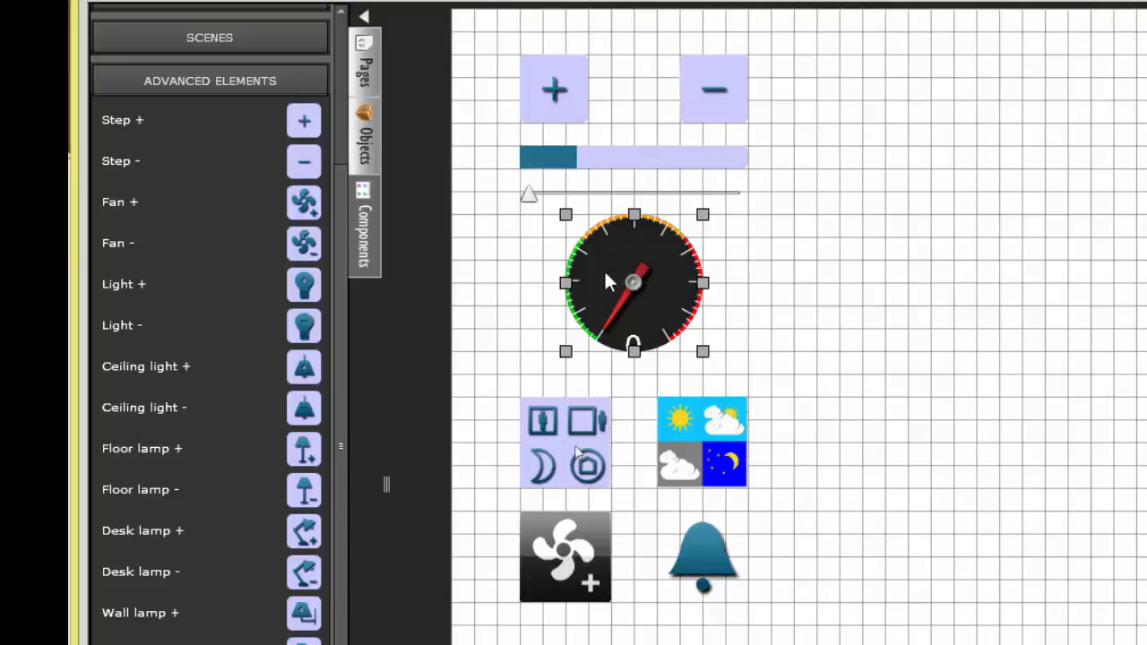
left_click(570, 443)
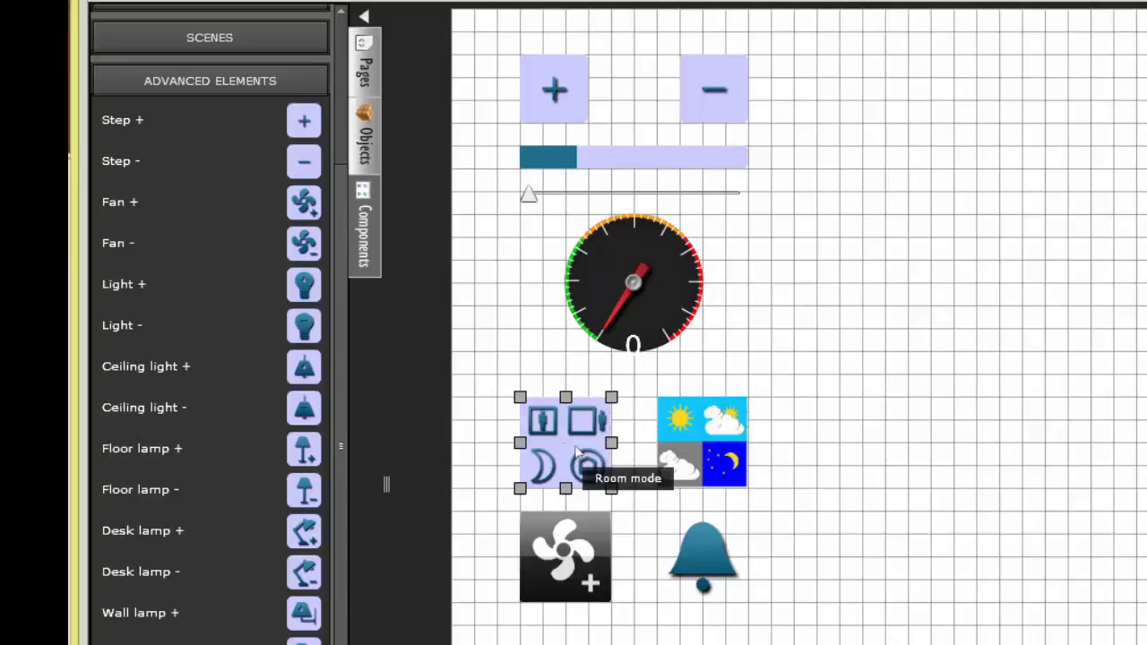
left_click(700, 429)
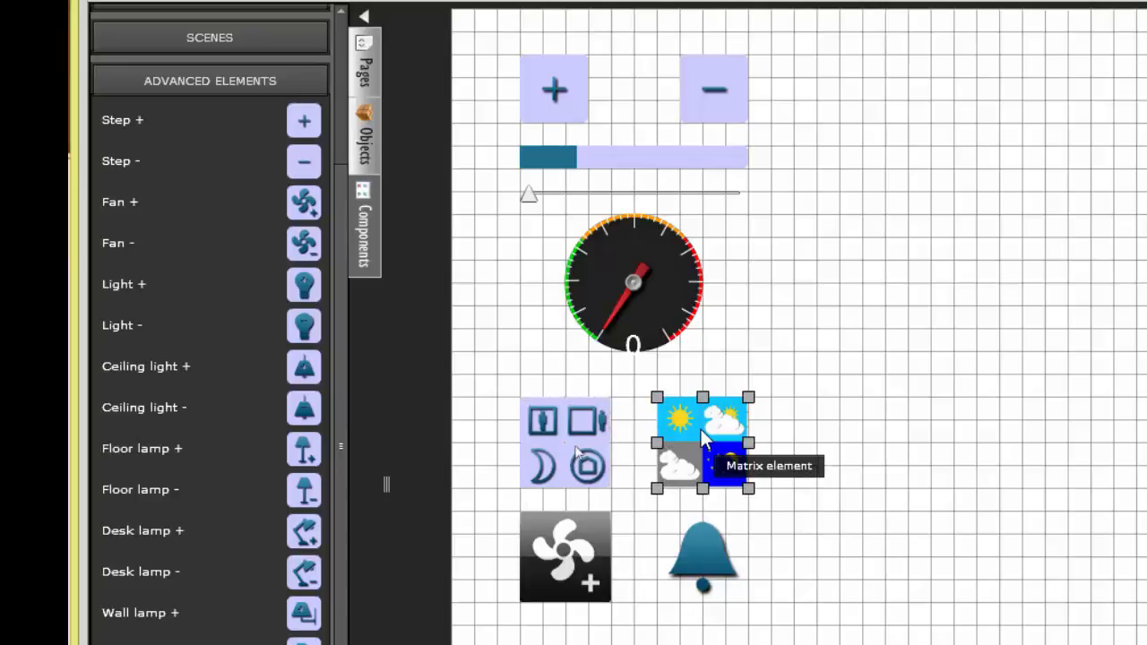
left_click(562, 573)
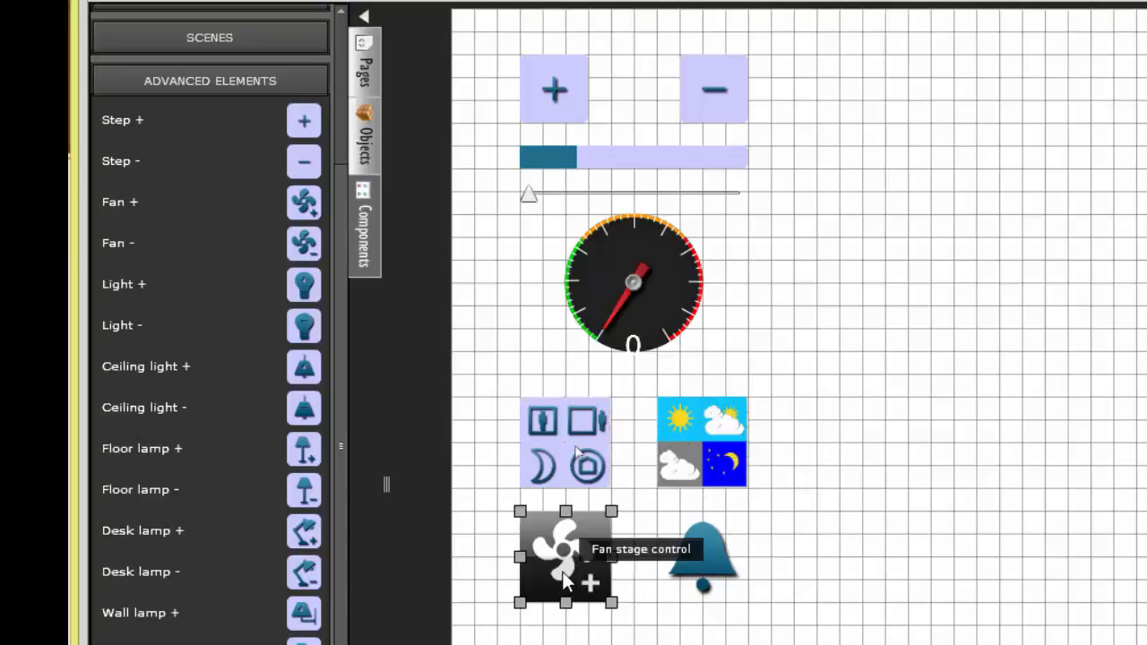
left_click(682, 574)
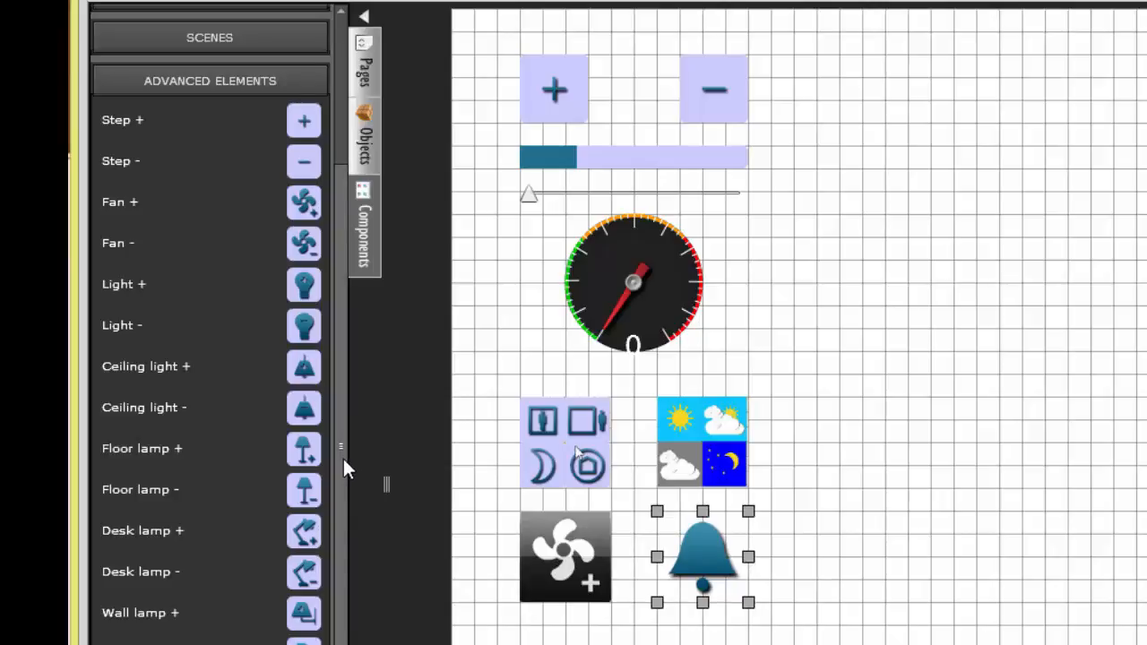
Step: Place an Advanced element below the fan stage control on Matrix-Testpage
scroll(347, 496, "down", 8)
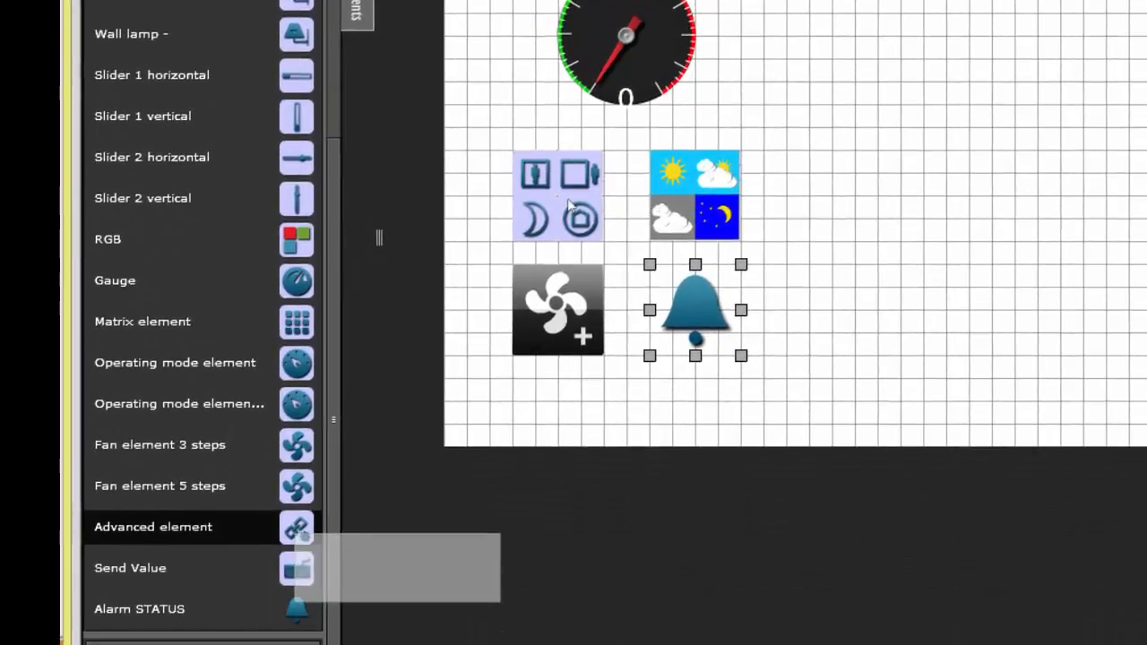
left_click_drag(298, 541, 511, 381)
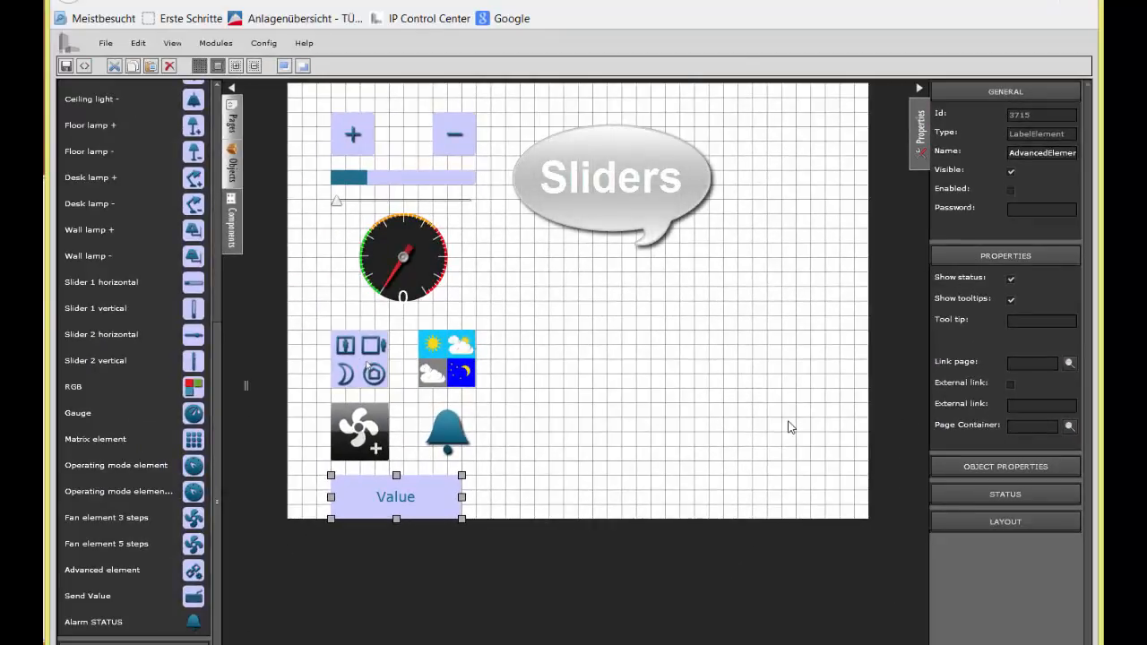
Step: Search the group addresses for "wert" and assign 0/1/155, EG Essen Wand Ost Wert, to the bar-style Slider
left_click(385, 186)
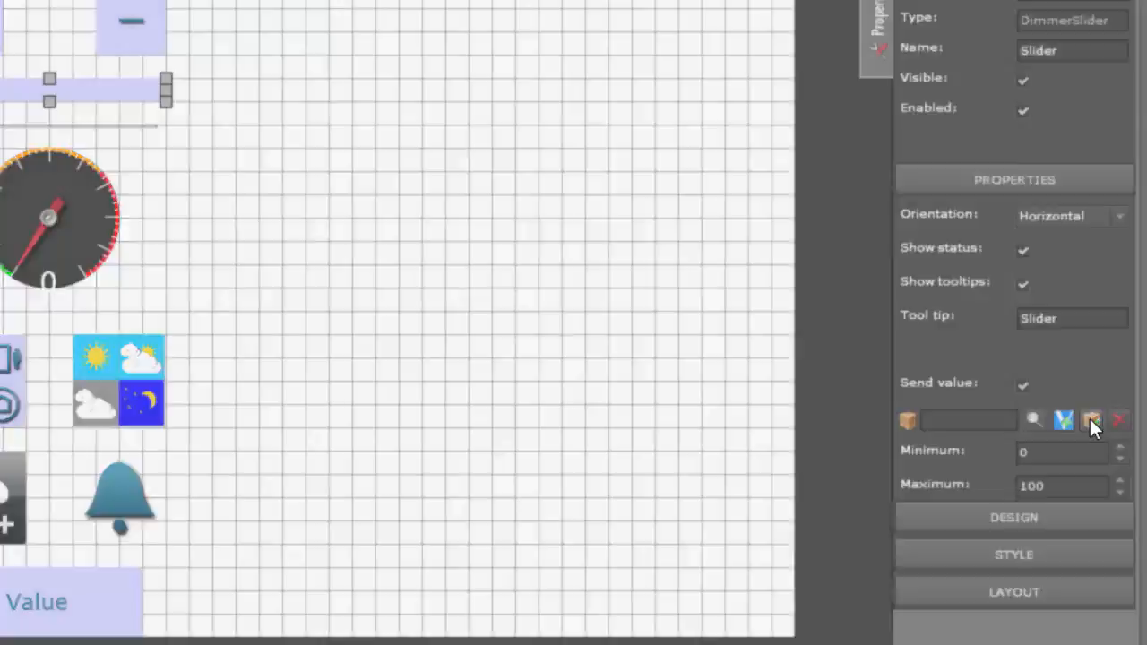
left_click(1090, 419)
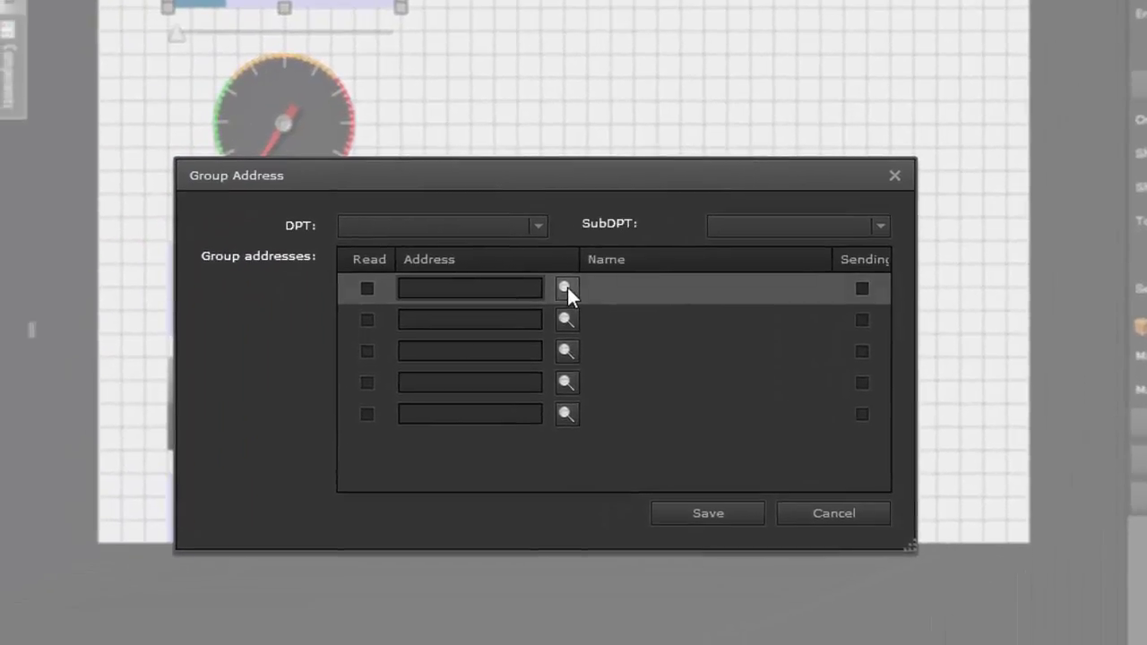
left_click(378, 363)
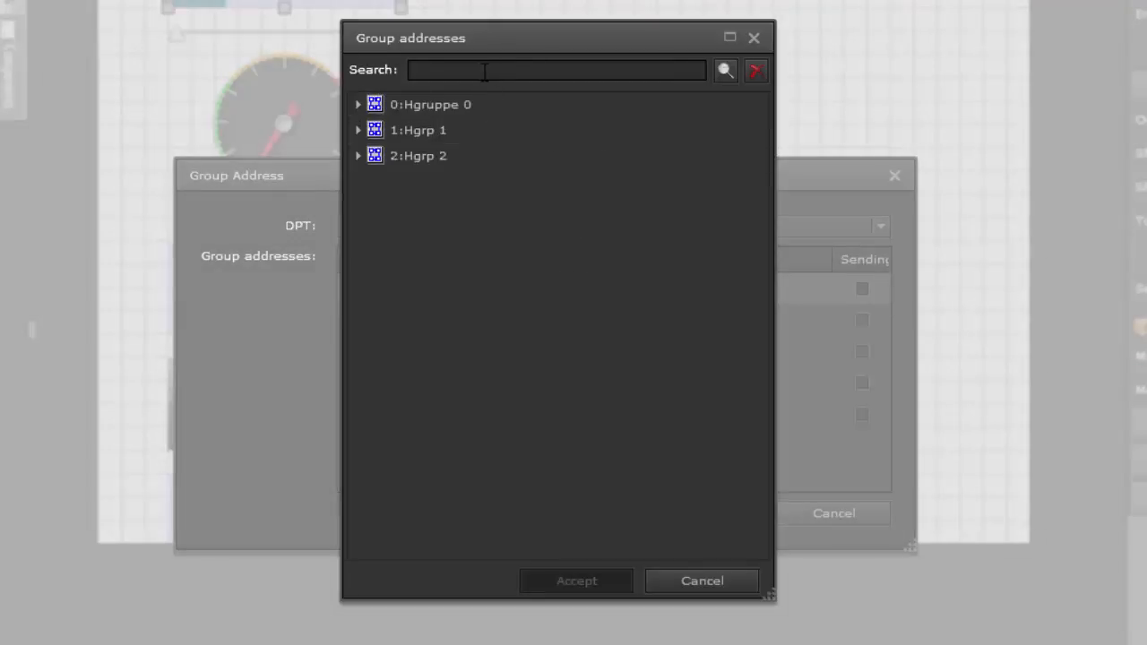
left_click(726, 70)
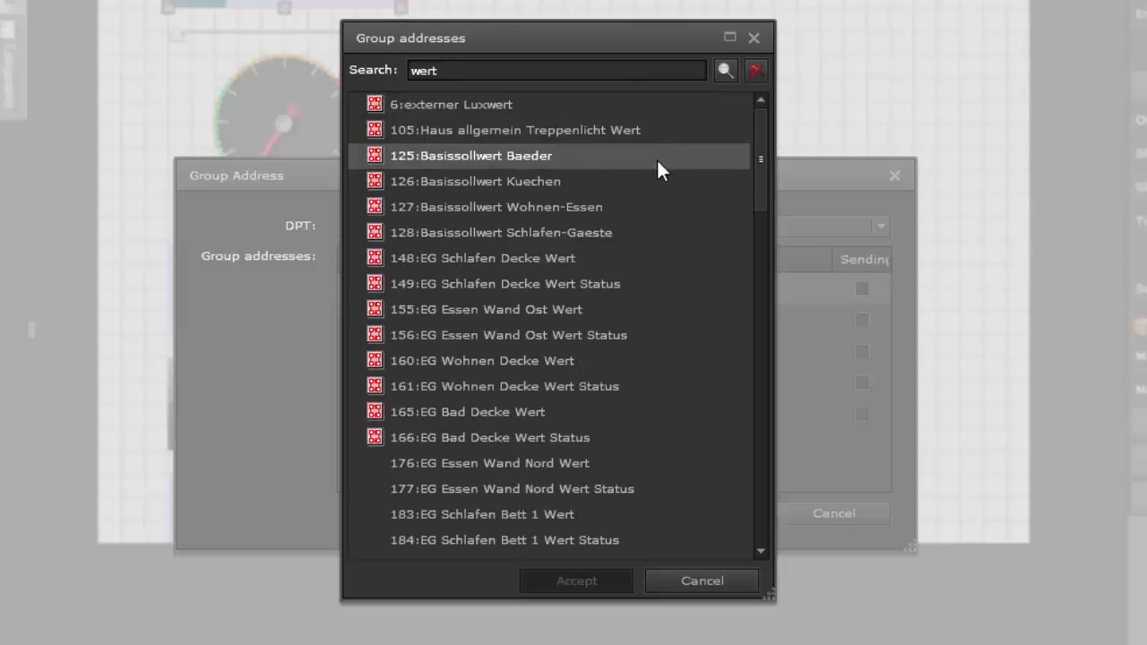
left_click(573, 308)
left_click(567, 580)
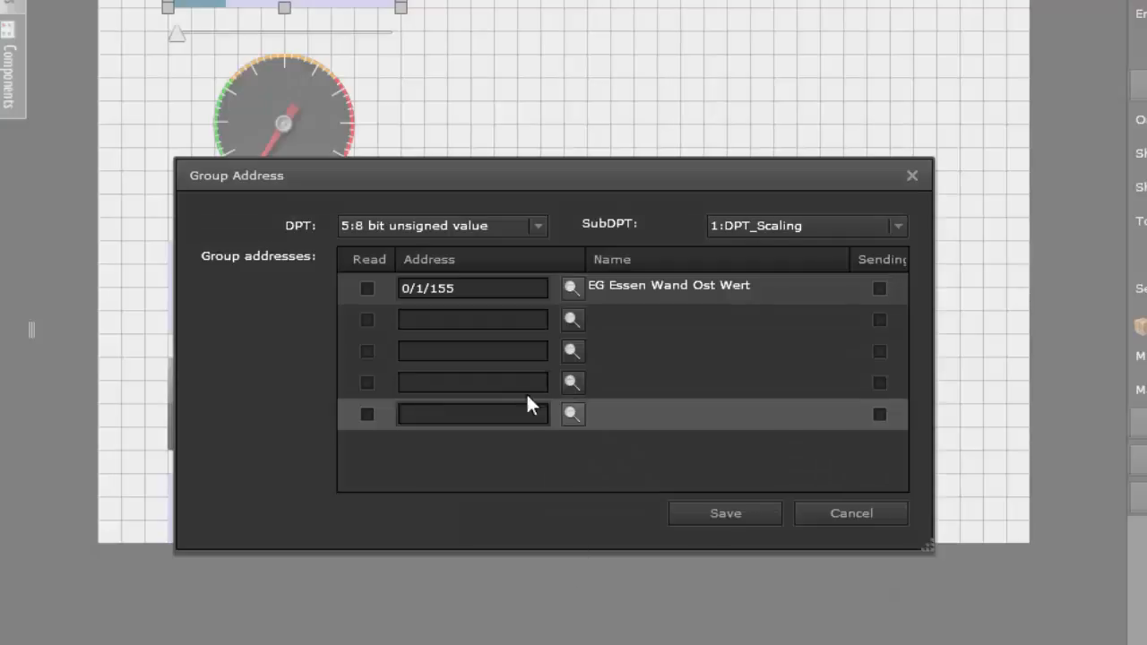
Step: Add 0/1/156, EG Essen Wand Ost Wert Status, as the read address, mark 0/1/155 as sending, and save the Slider's addresses
left_click(571, 321)
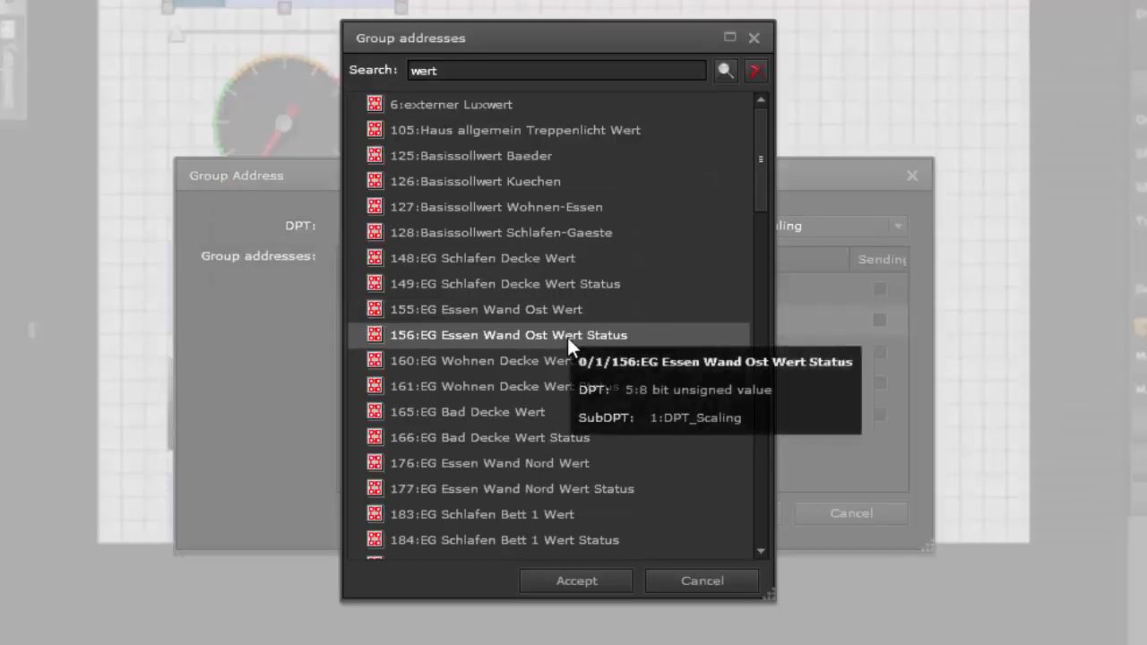
left_click(567, 337)
left_click(578, 580)
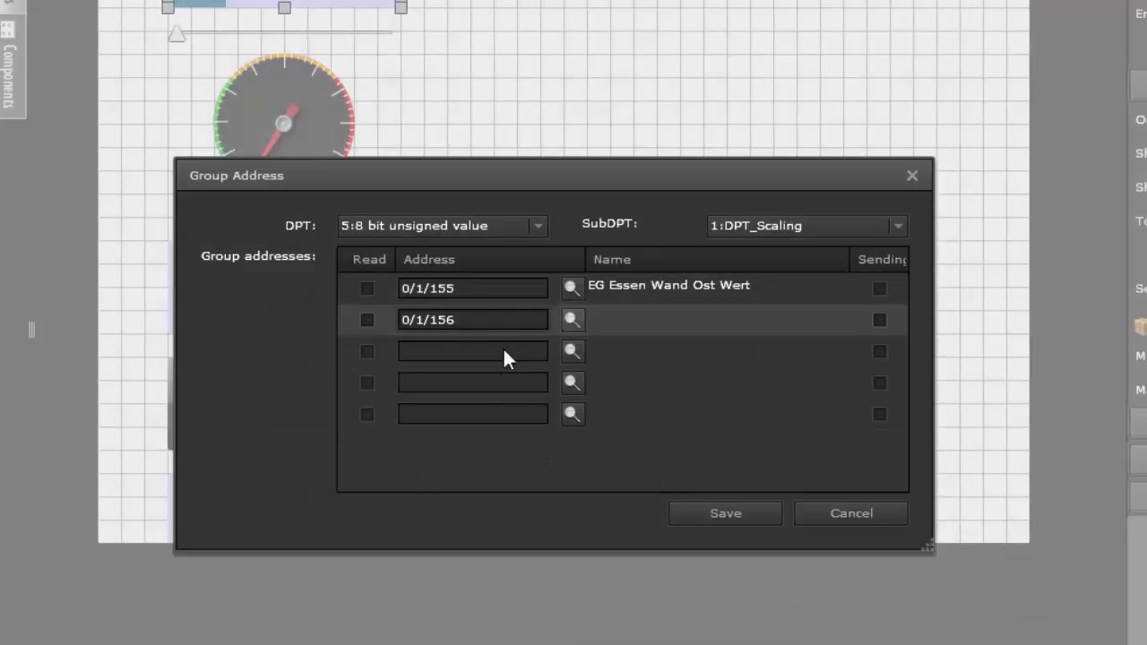
left_click(368, 320)
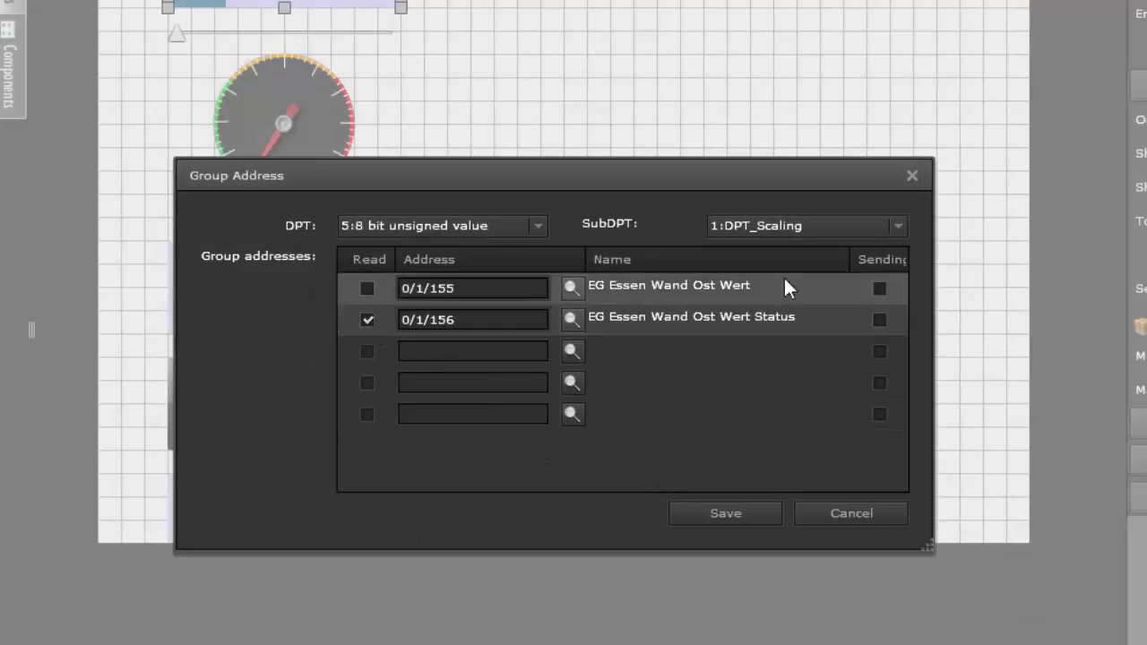
left_click(880, 288)
left_click(738, 515)
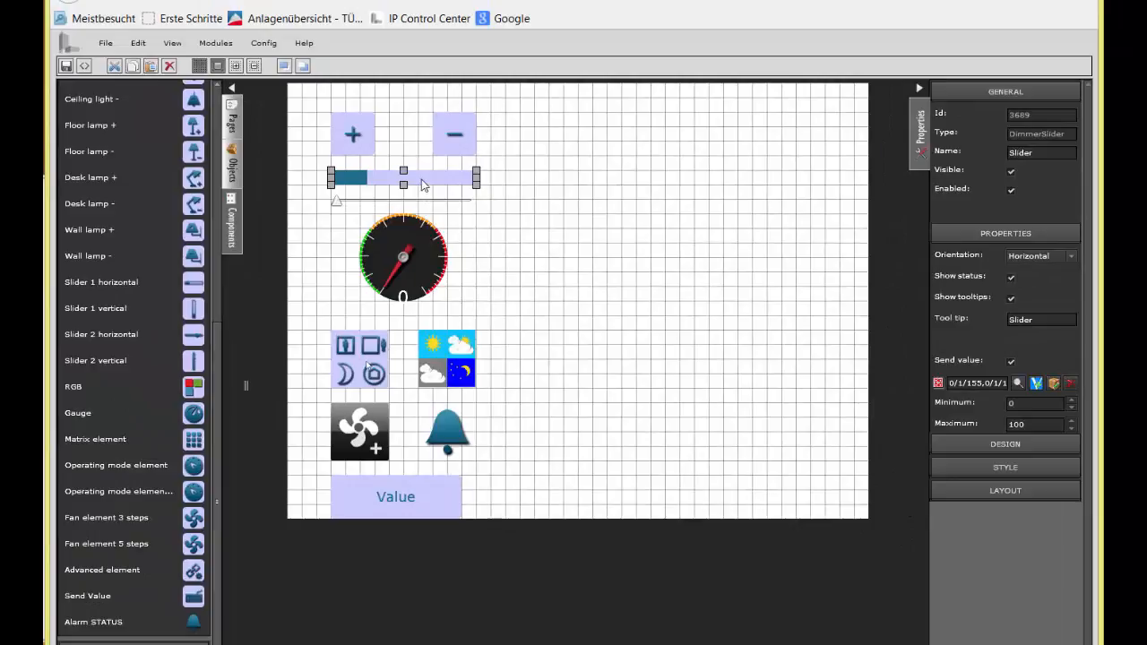
Step: Set the orientation of the SliderHTML5 element to Vertical up to down
left_click(419, 203)
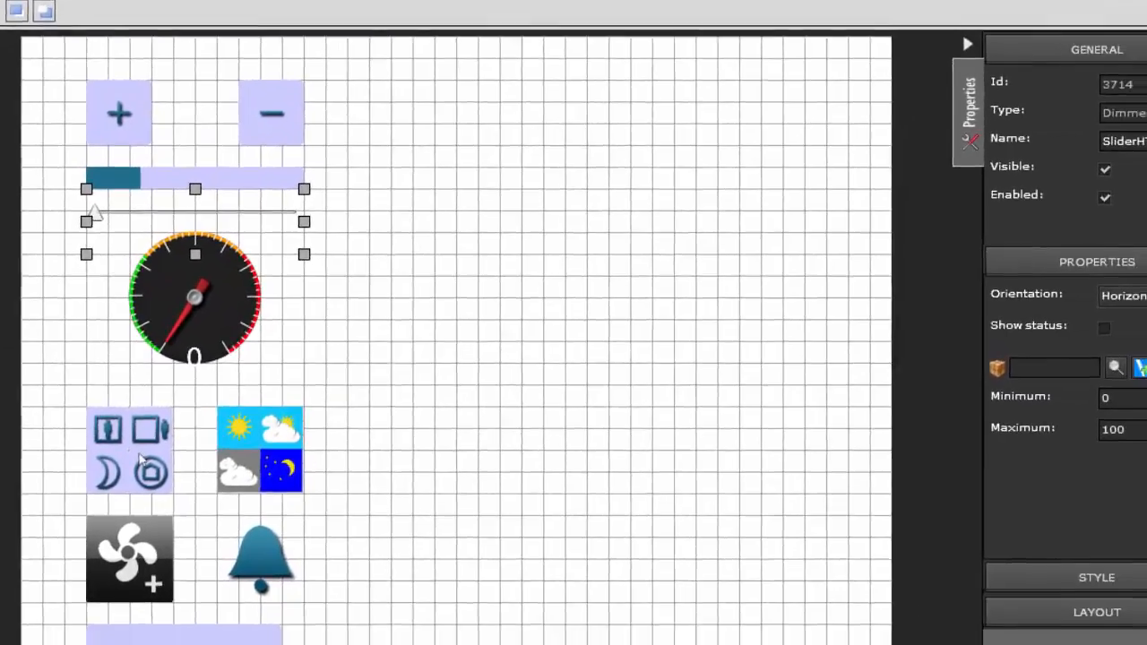
left_click(1089, 252)
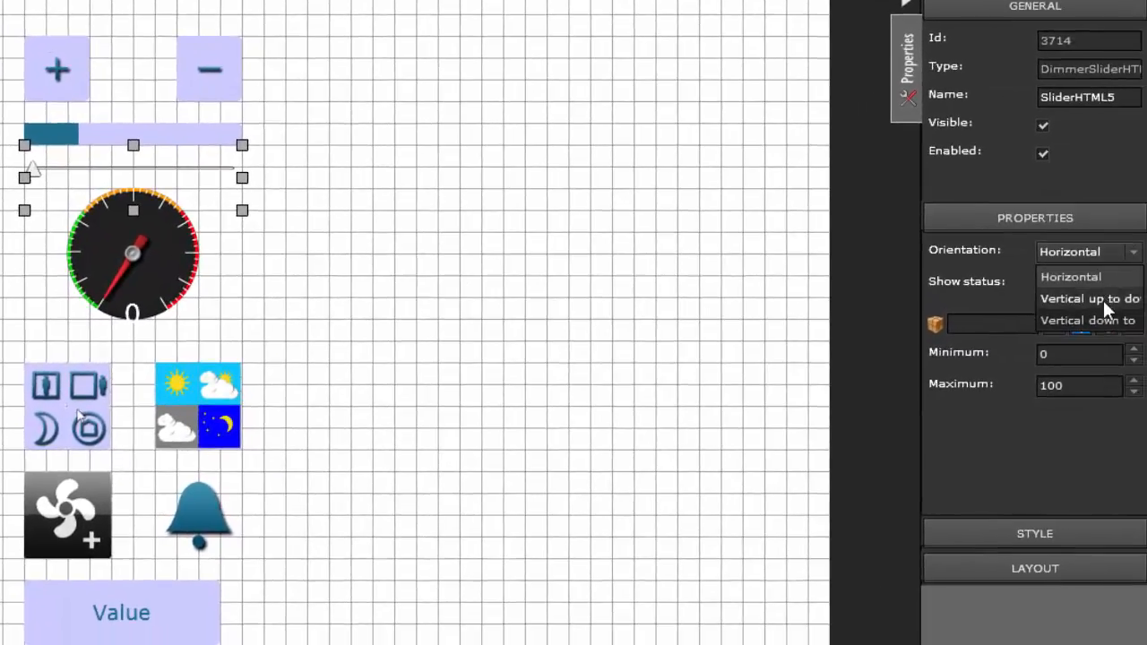
left_click(1104, 299)
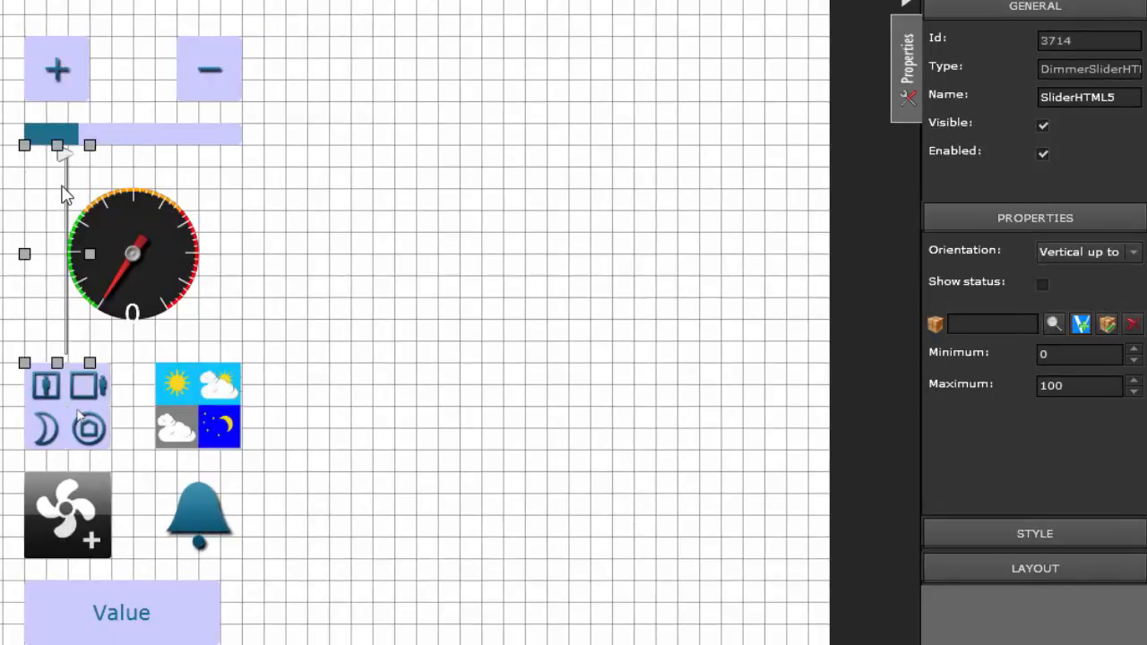
Step: Move the vertical SliderHTML5 element into the empty grid area beyond the gauge
left_click_drag(70, 197, 297, 188)
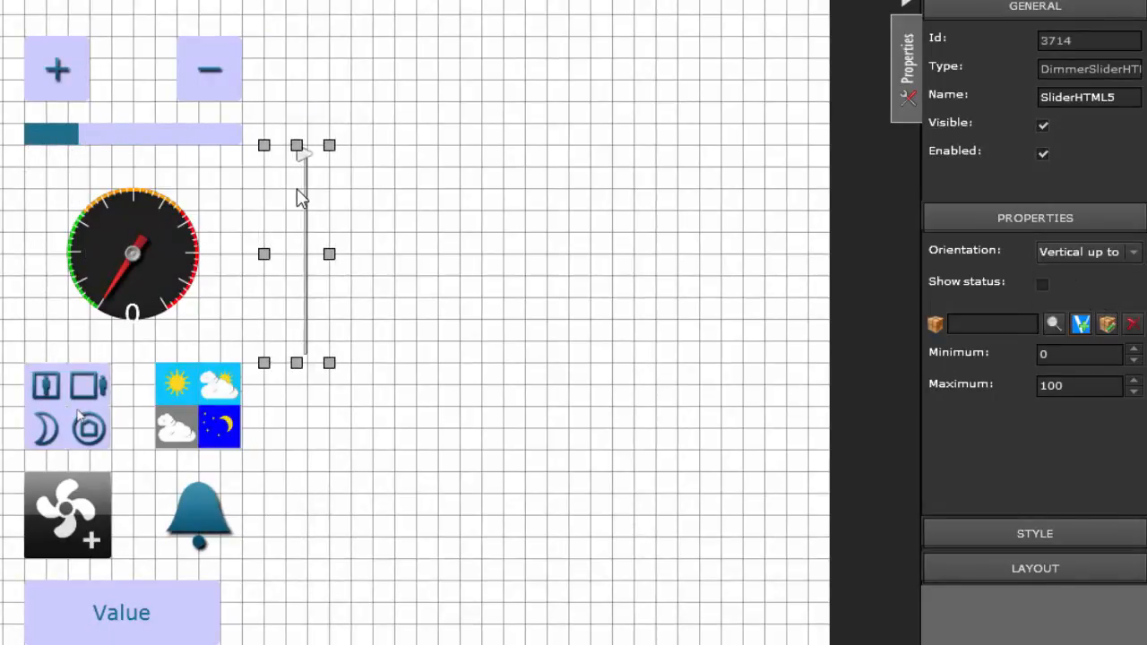
left_click(1032, 565)
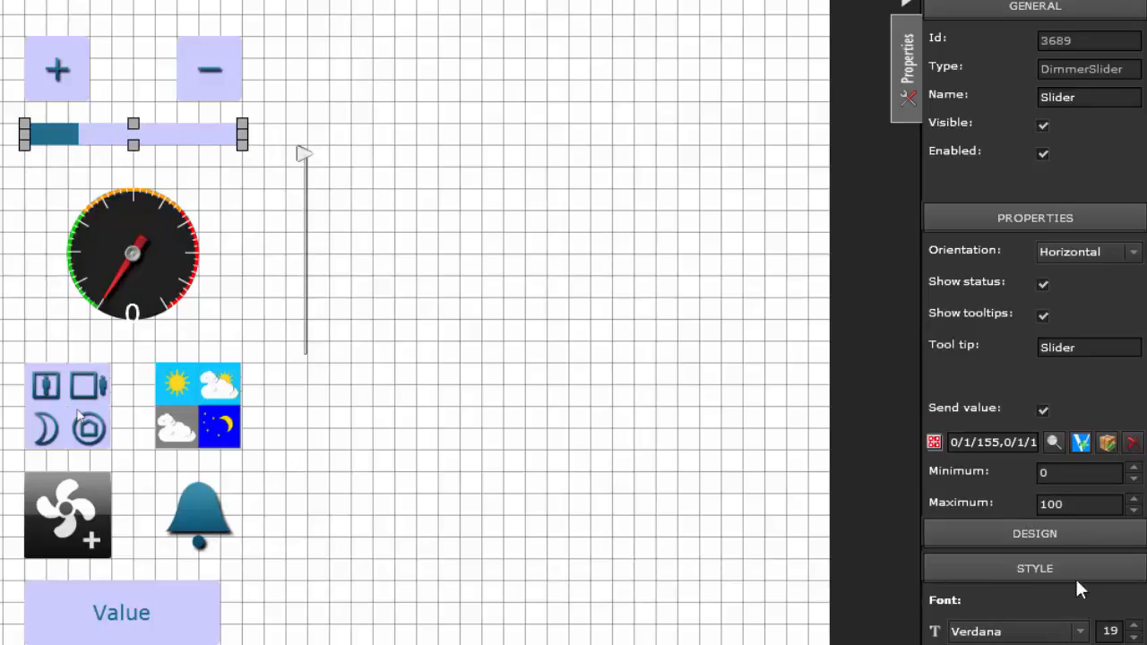
Step: Change the horizontal Slider's bar colour to red and set its minimum to 24 and maximum to 56
left_click(1050, 532)
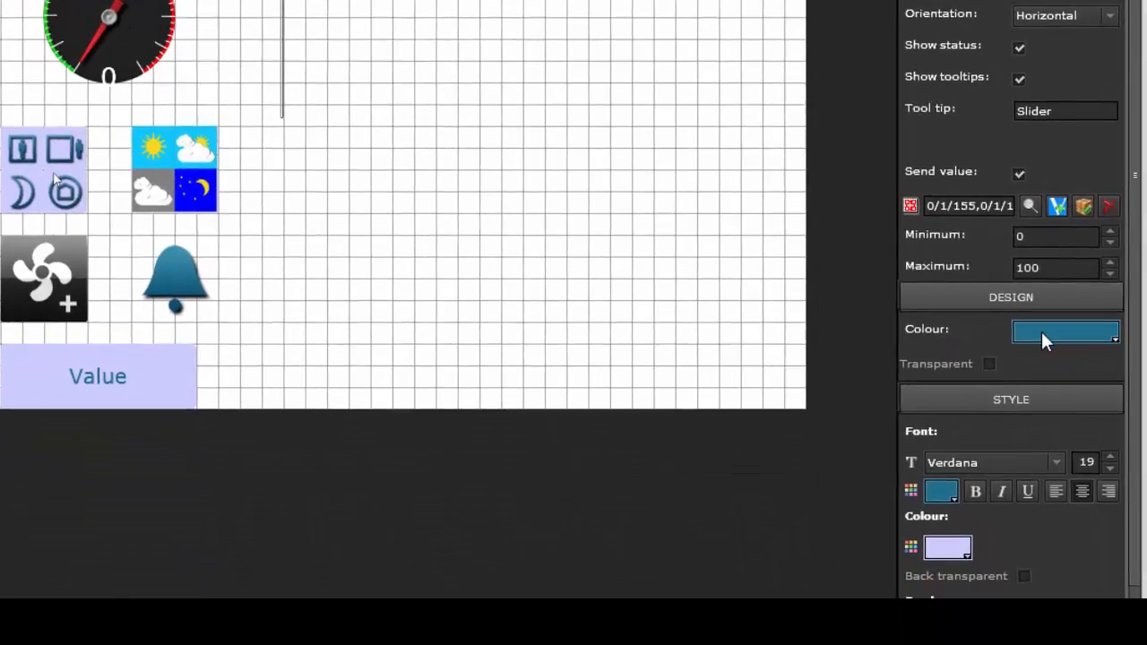
left_click(1042, 331)
left_click(1022, 437)
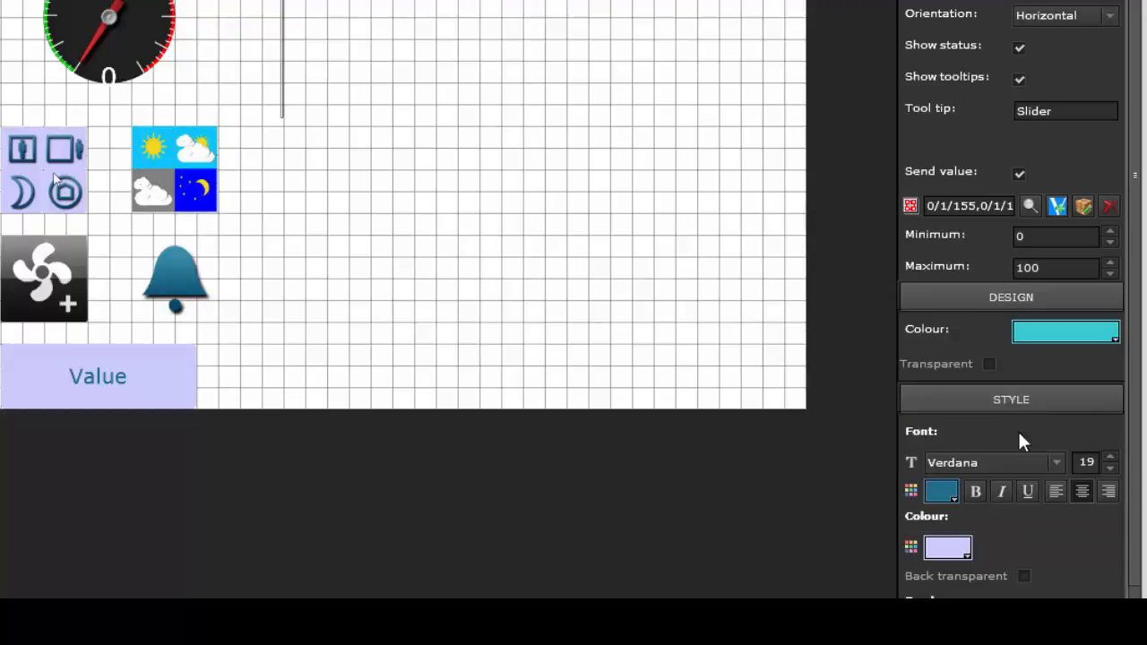
left_click(1062, 333)
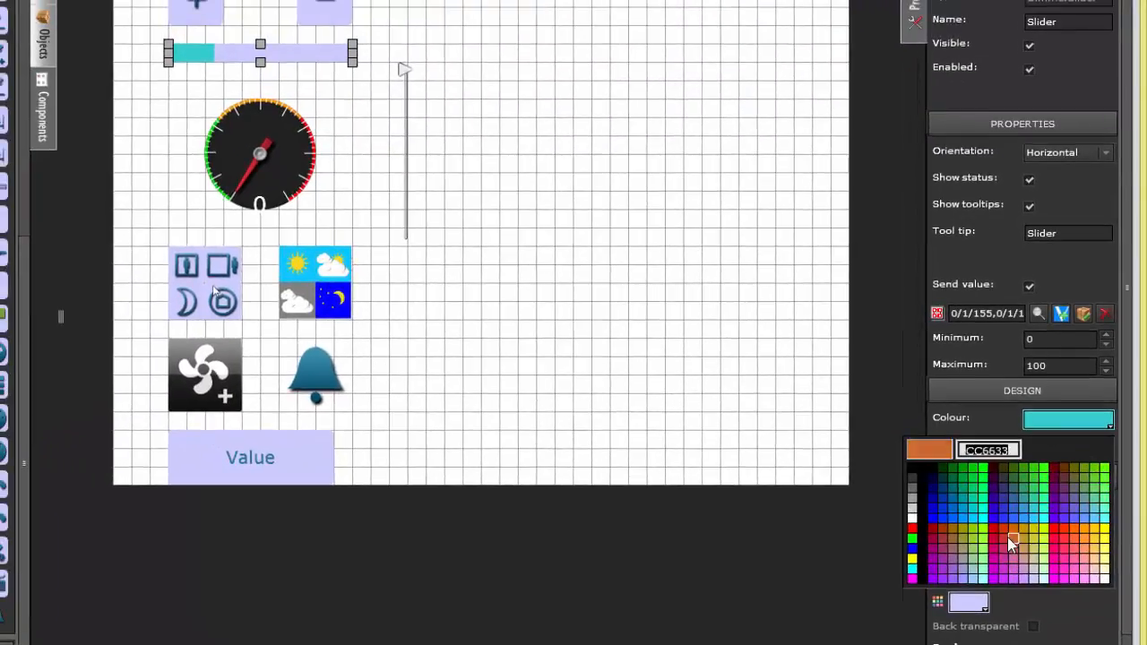
left_click(1005, 540)
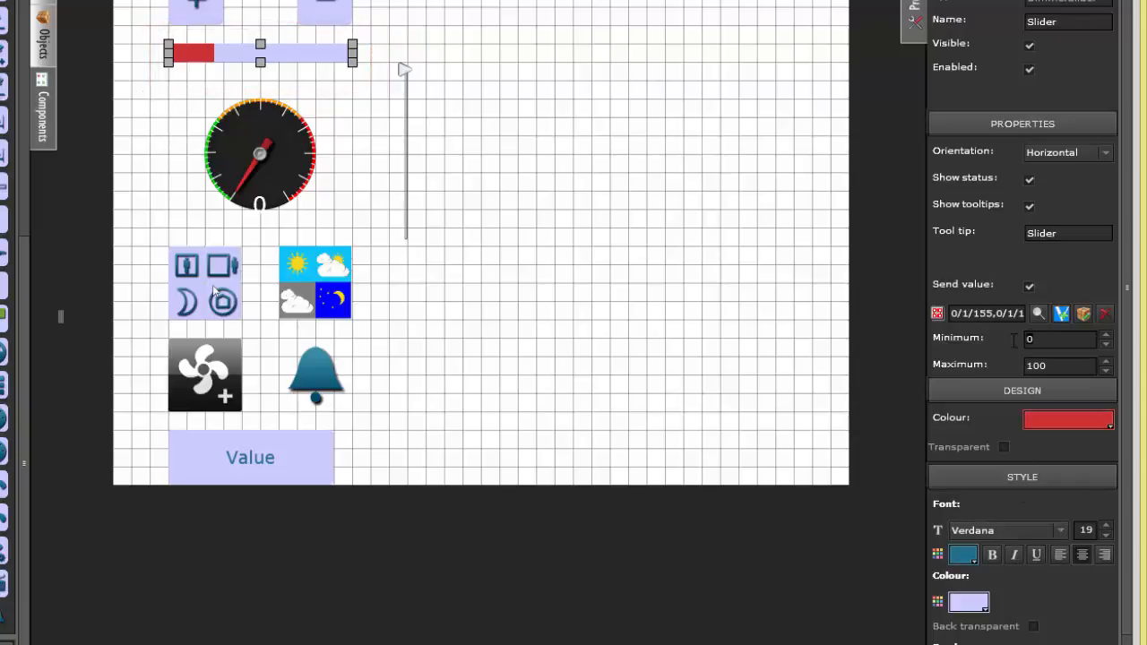
left_click_drag(1053, 366, 1002, 372)
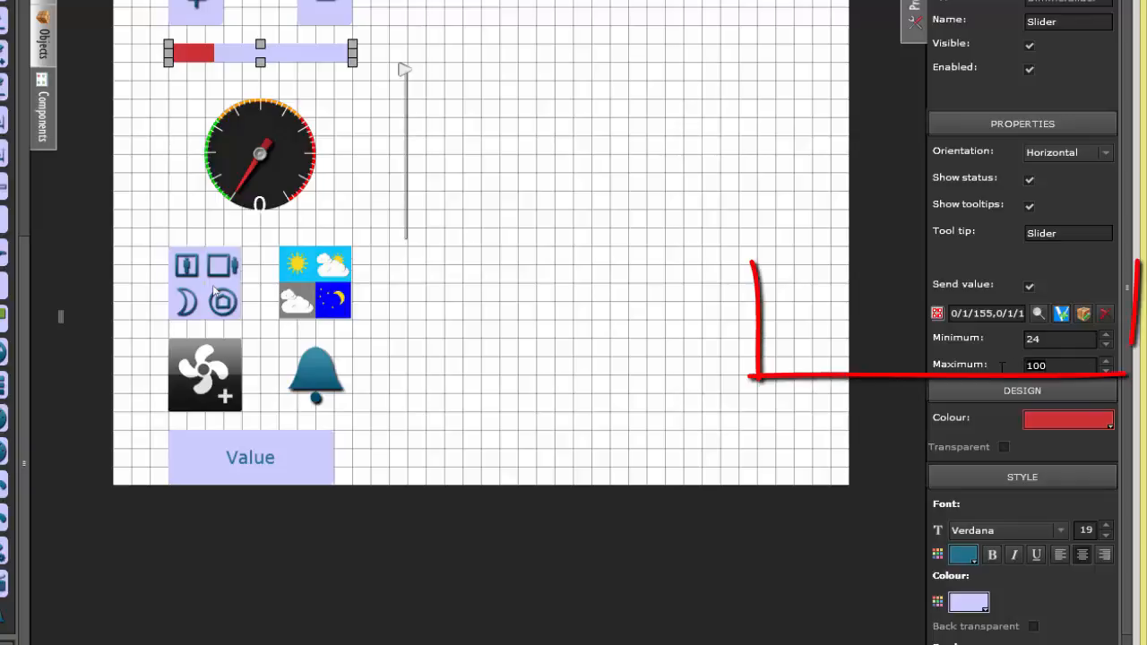
type("56")
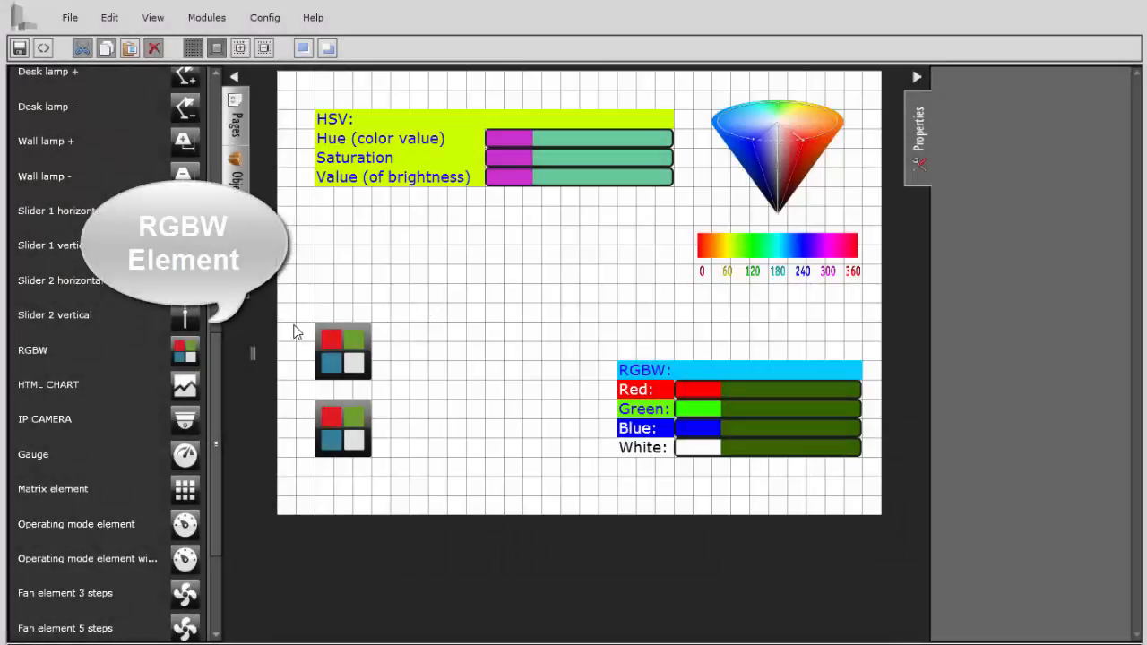
Step: Place a new RGBW element between the HSV sliders and the two existing RGBW elements
left_click_drag(184, 357, 324, 229)
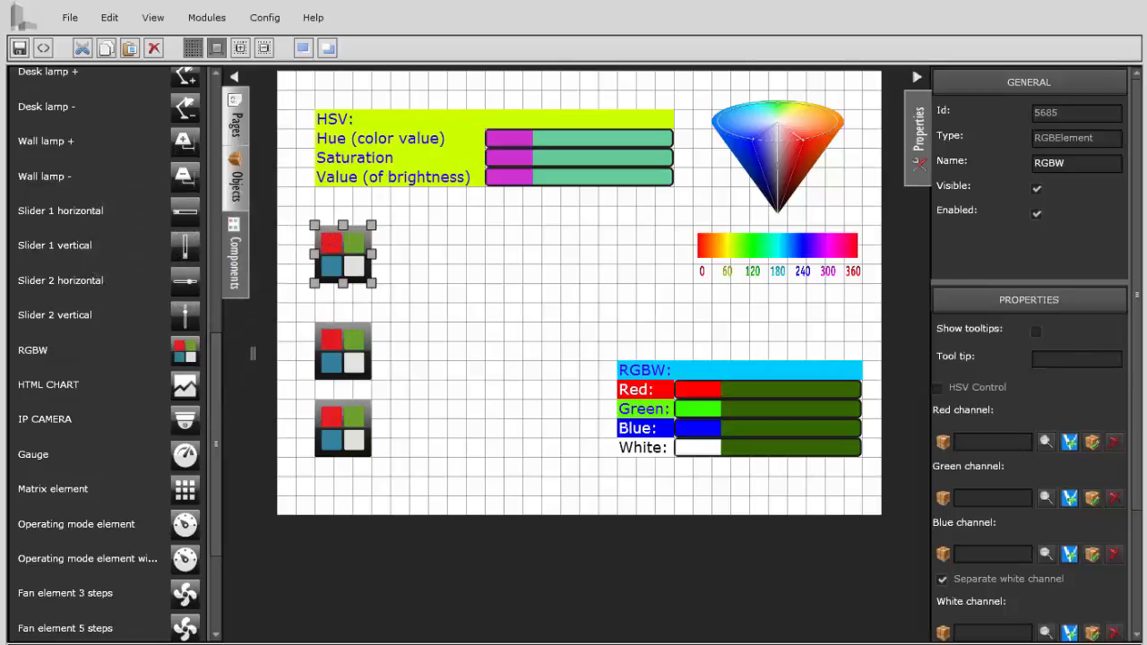
scroll(1135, 484, "down", 3)
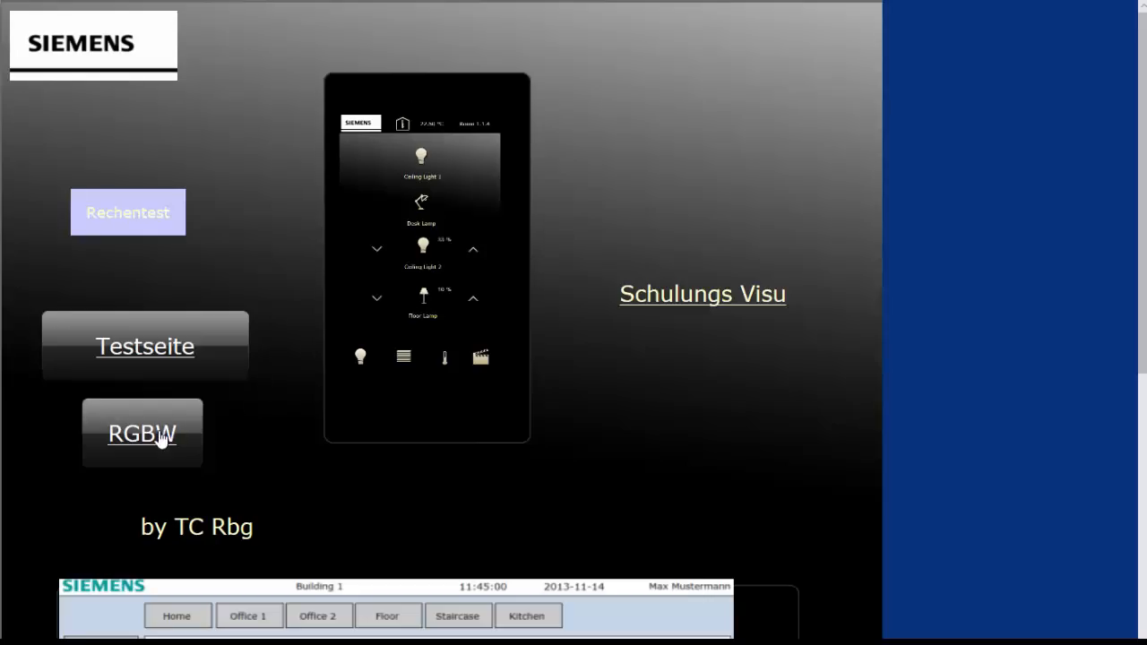
Step: Open the RGBW page in the visualisation and use the RGBW element's colour circle to choose a dark magenta
left_click(161, 437)
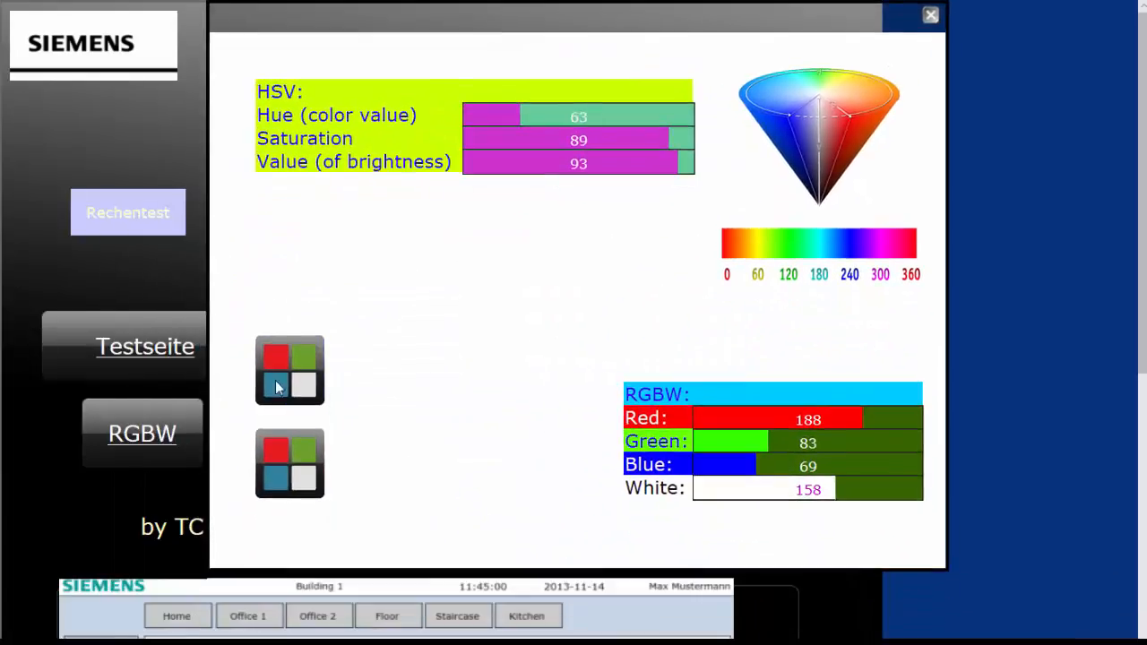
left_click(277, 387)
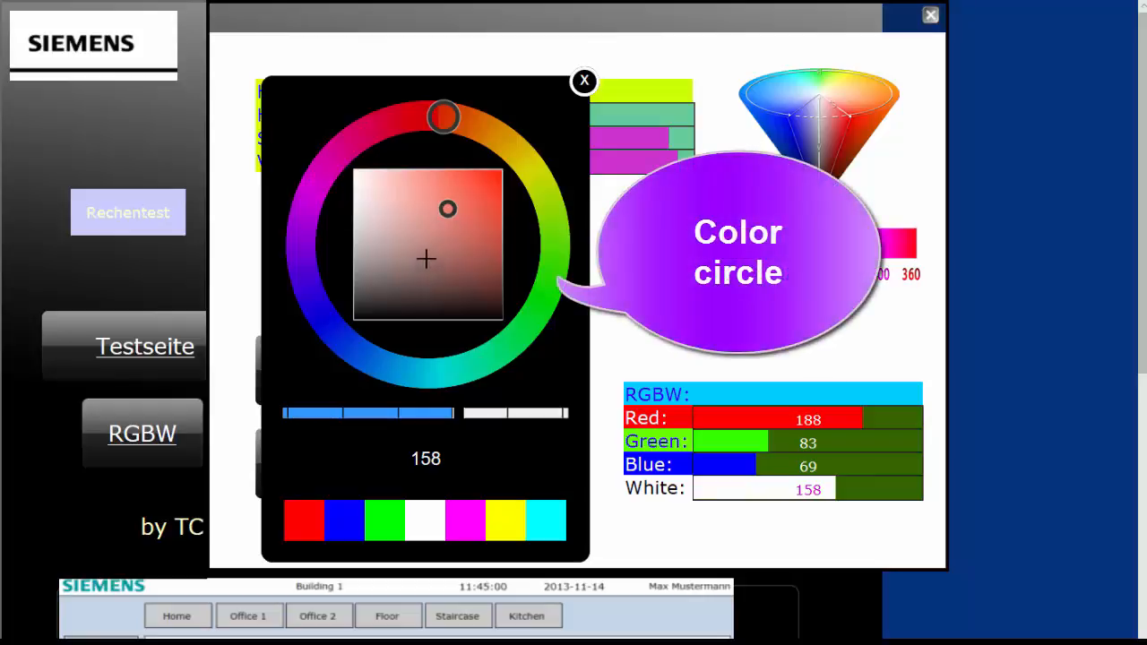
mouse_move(448, 208)
left_mouse_down()
mouse_move(403, 241)
mouse_move(402, 226)
left_mouse_up()
mouse_move(443, 116)
left_mouse_down()
mouse_move(358, 128)
mouse_move(311, 194)
left_mouse_up()
mouse_move(402, 227)
left_mouse_down()
mouse_move(475, 259)
mouse_move(463, 277)
left_mouse_up()
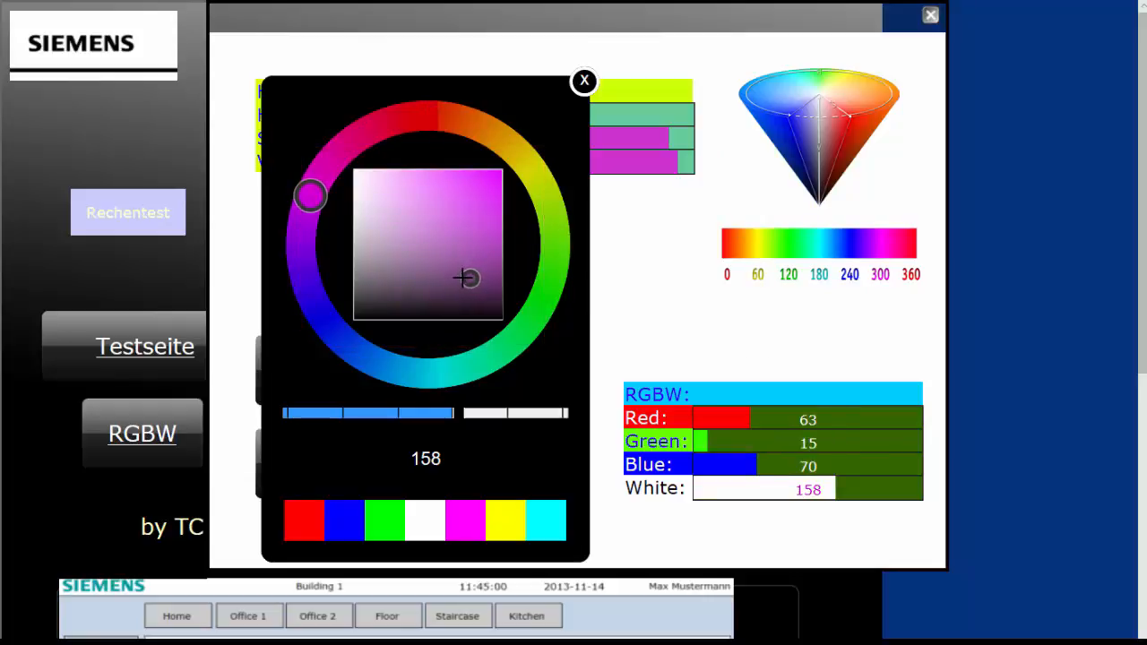
left_click(647, 113)
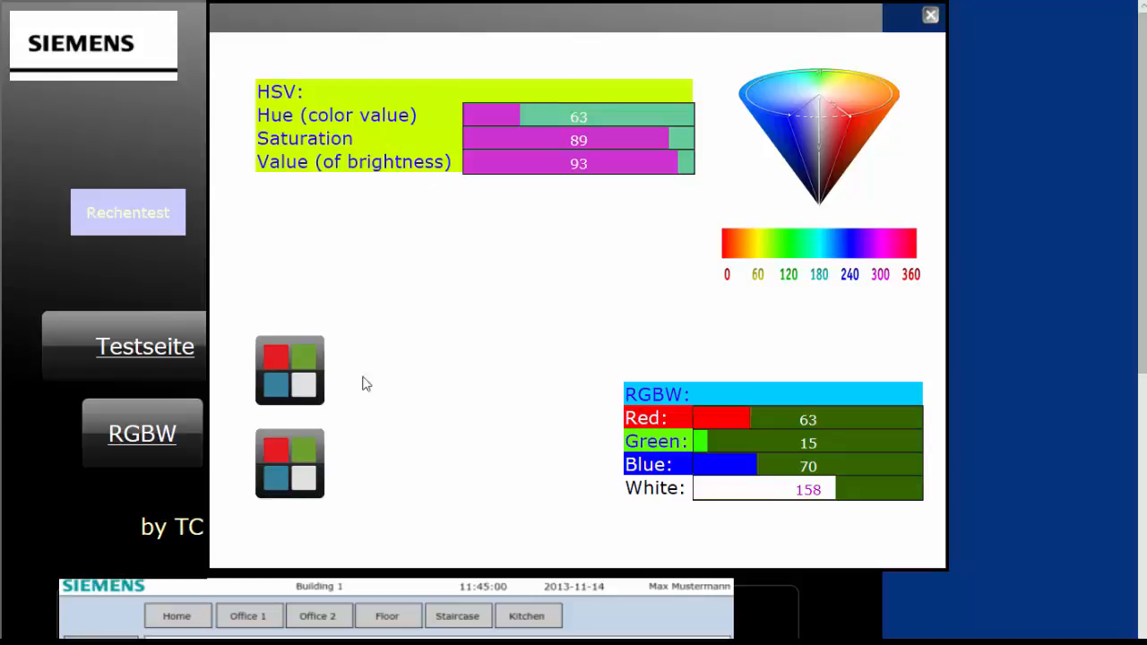
Step: Adjust the HSV element's saturation to 82 and brightness to 17 in its colour picker
left_click(302, 363)
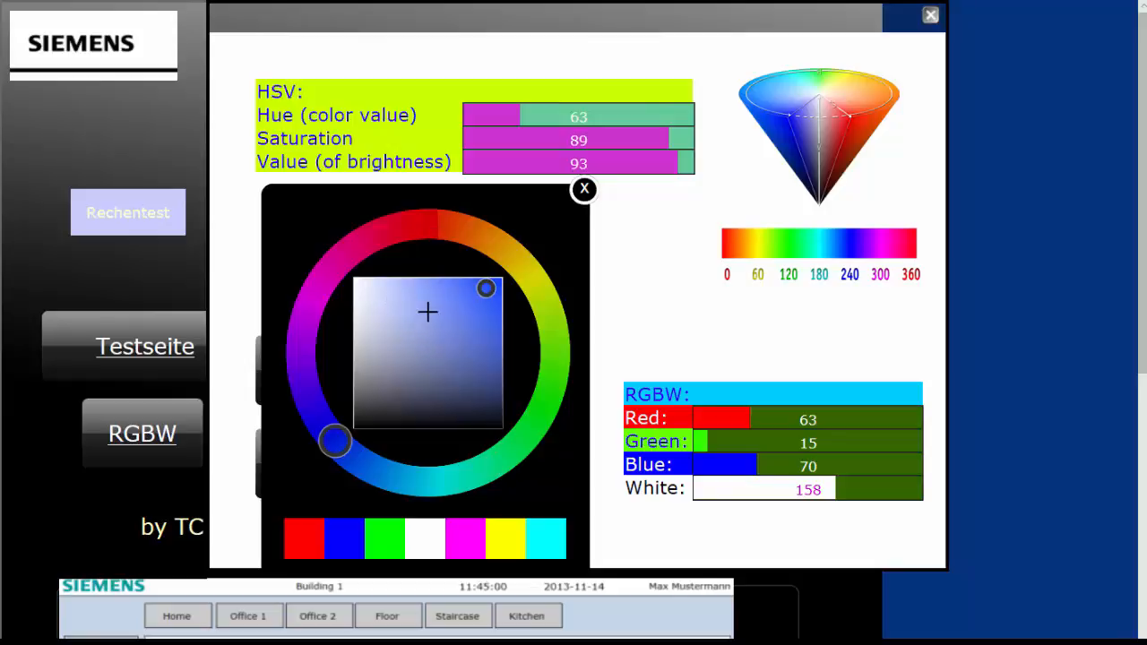
mouse_move(429, 333)
left_mouse_down()
mouse_move(361, 336)
mouse_move(481, 337)
mouse_move(496, 314)
mouse_move(492, 282)
mouse_move(477, 402)
left_mouse_up()
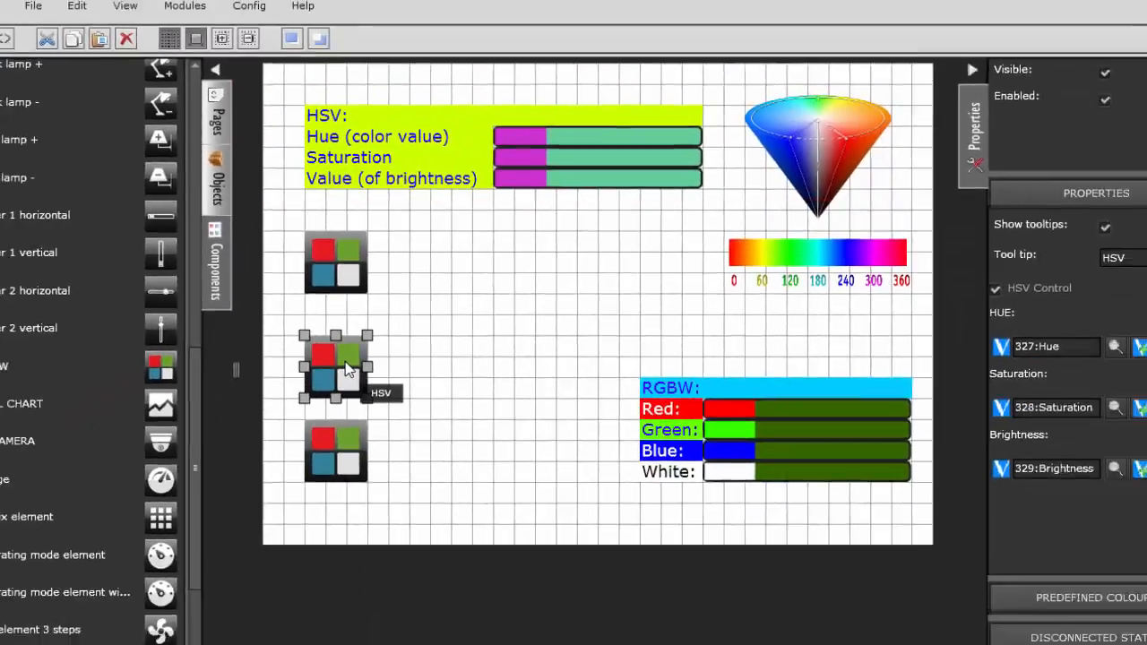
left_click(295, 524)
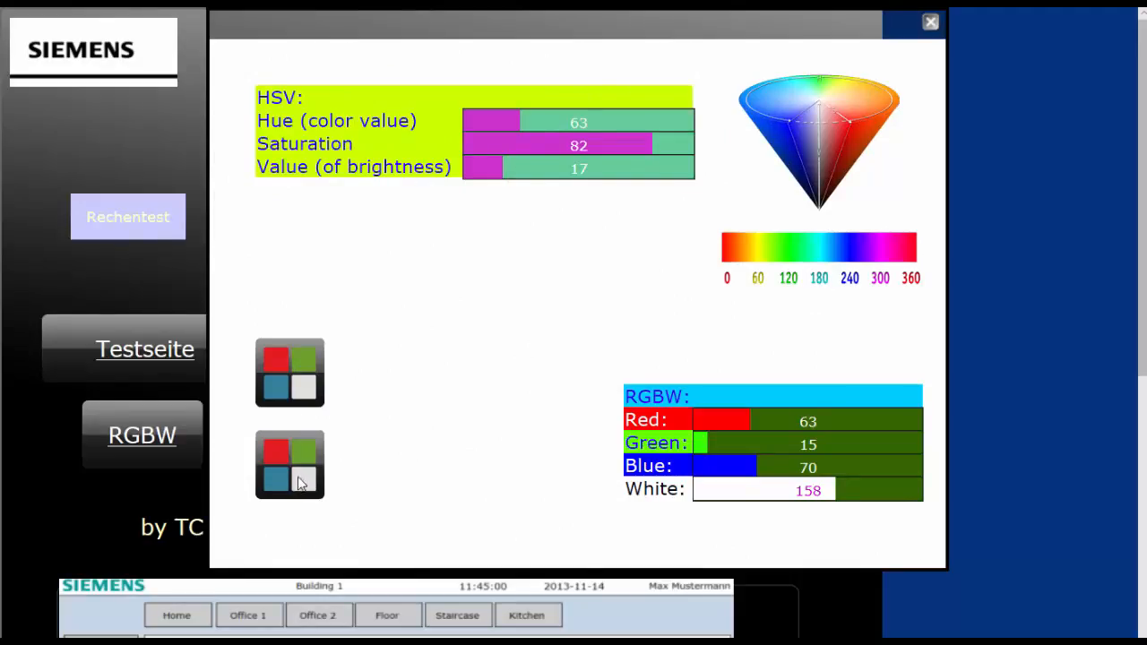
Step: Lower the RGBW white channel to 43 in the picker, and set red 176, green 168 and blue 183 on the page's bars
left_click(302, 476)
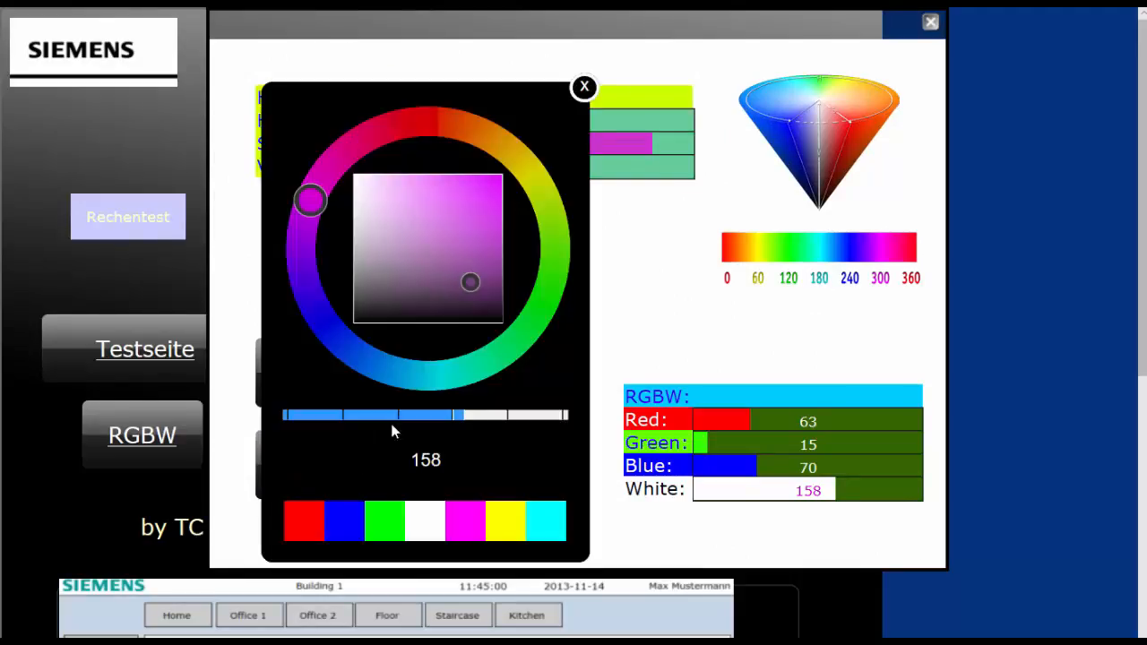
left_click_drag(459, 415, 329, 420)
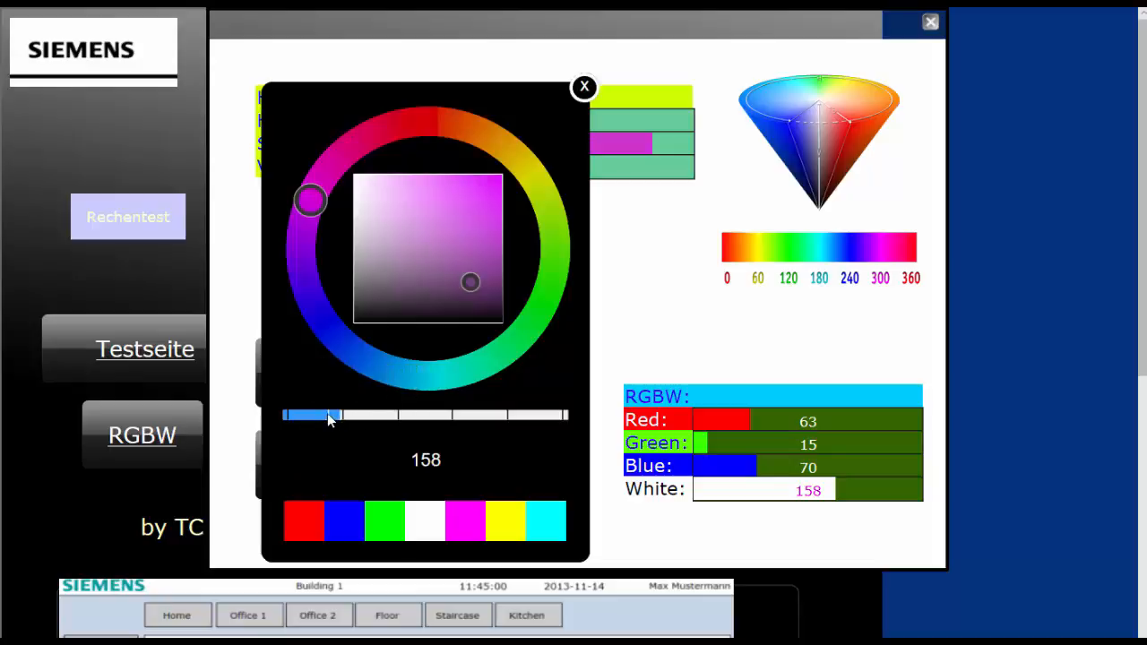
left_click(793, 446)
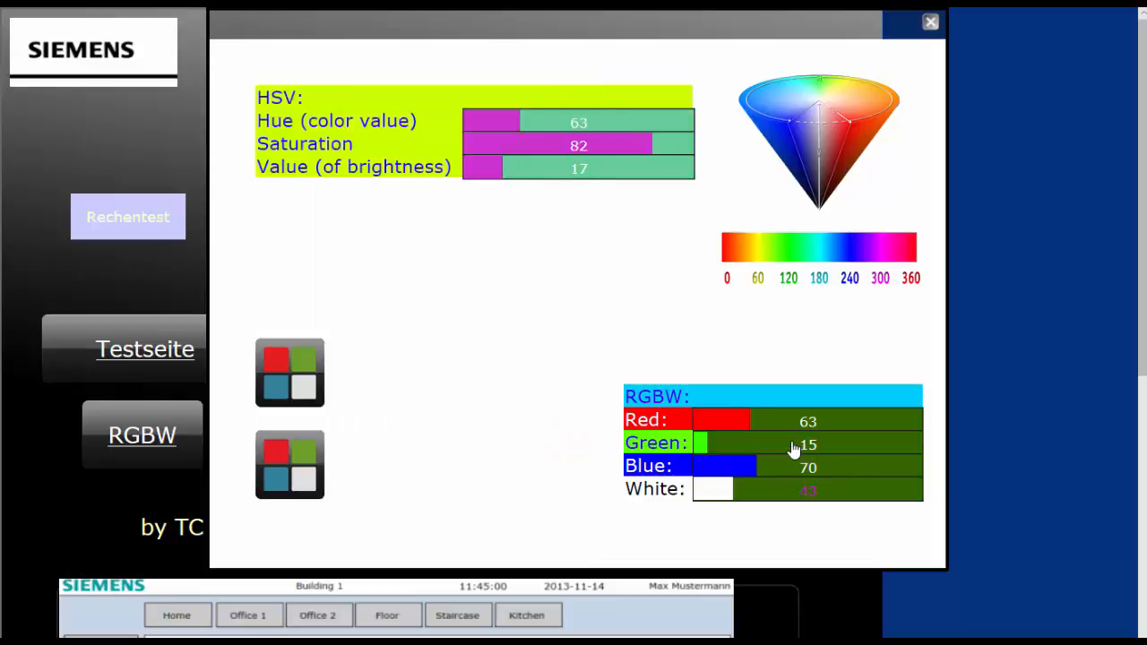
left_click(850, 420)
left_click(858, 466)
Step: Set the white channel to 156 in the RGBW picker and try the green, blue, red and yellow preset colours in turn
left_click(306, 470)
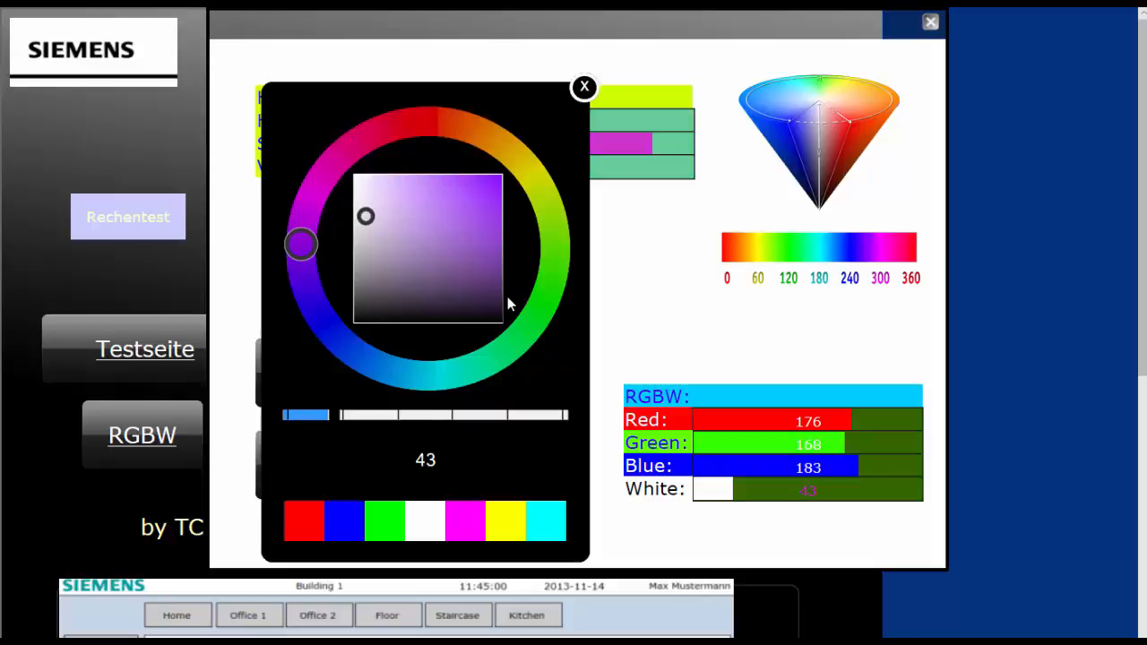
left_click(457, 418)
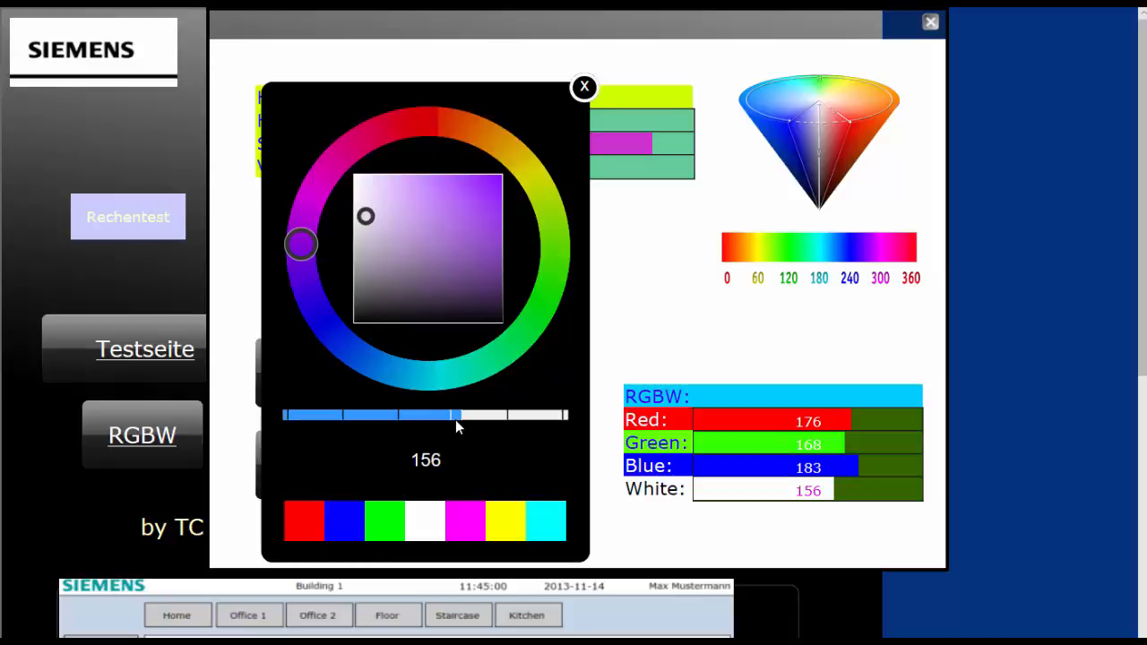
left_click(387, 520)
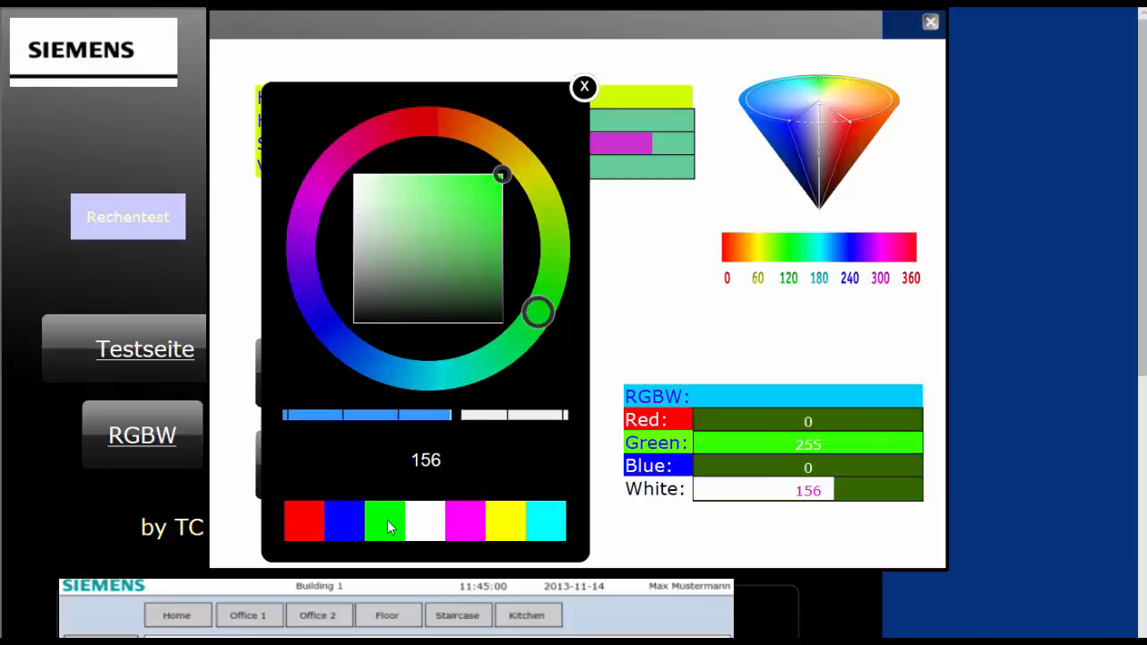
left_click(341, 522)
left_click(306, 526)
left_click(508, 530)
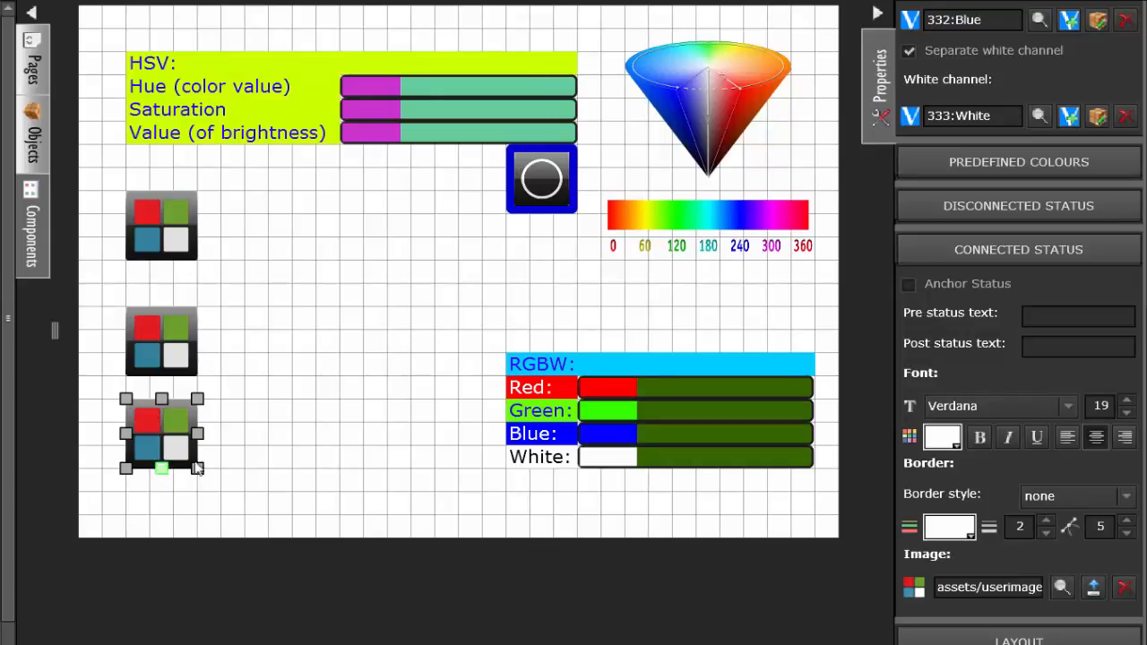
Step: Replace the lowest RGBW element's connected status image with the non-framed Icon_RGBw.png, filtering the image library by "rgb"
left_click(1123, 587)
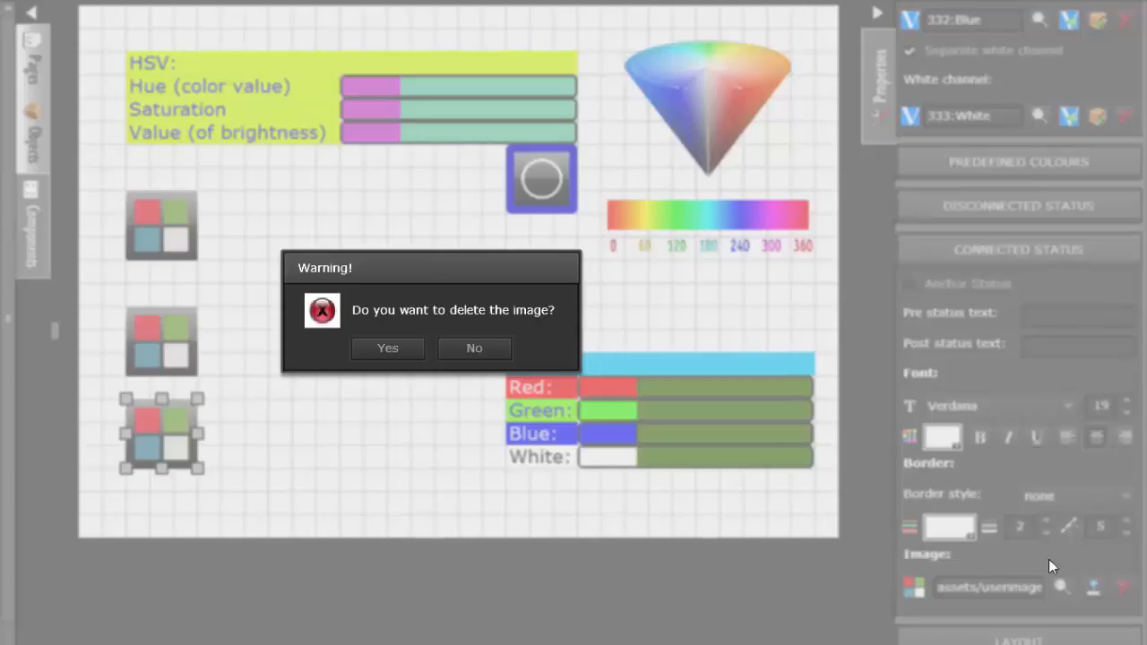
left_click(386, 352)
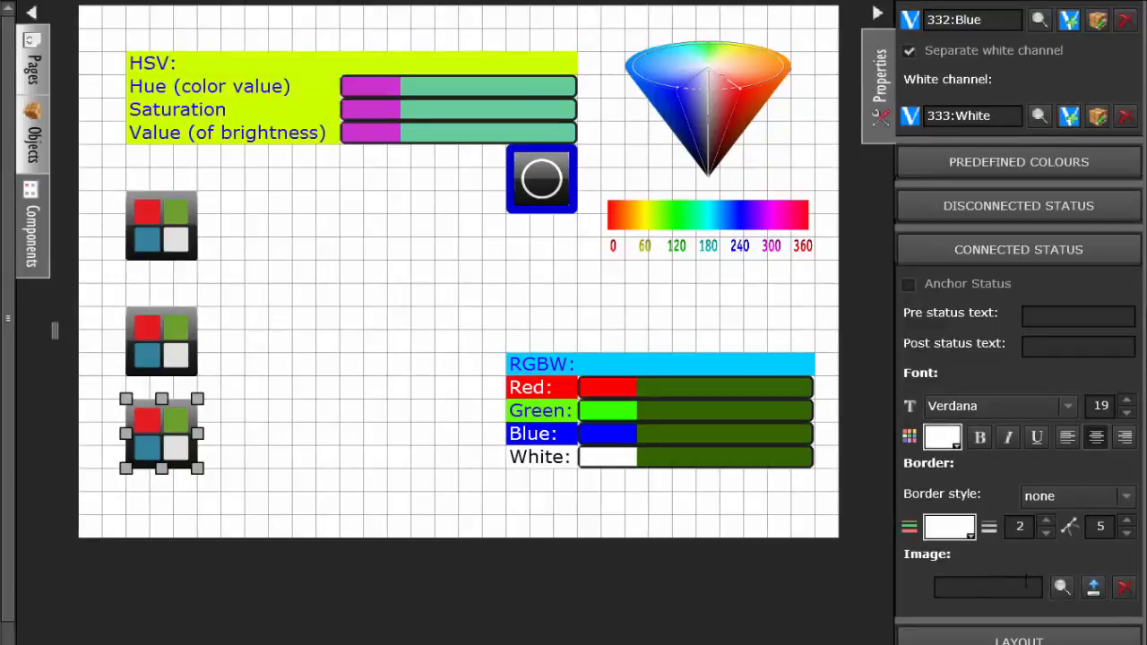
left_click(1061, 587)
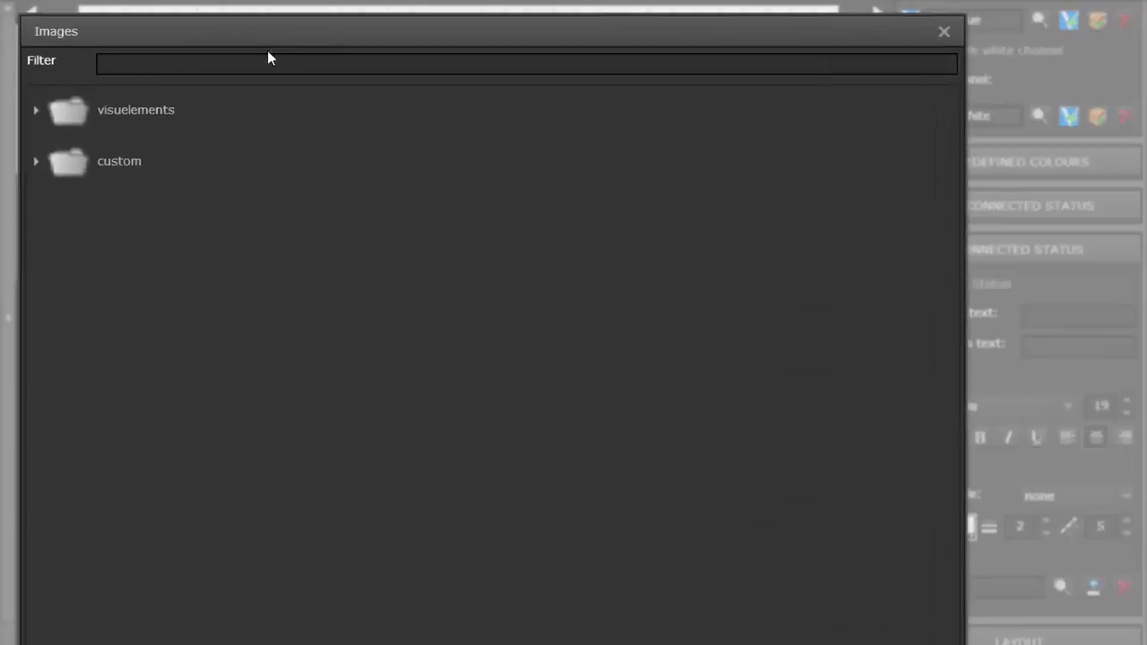
type("rgb")
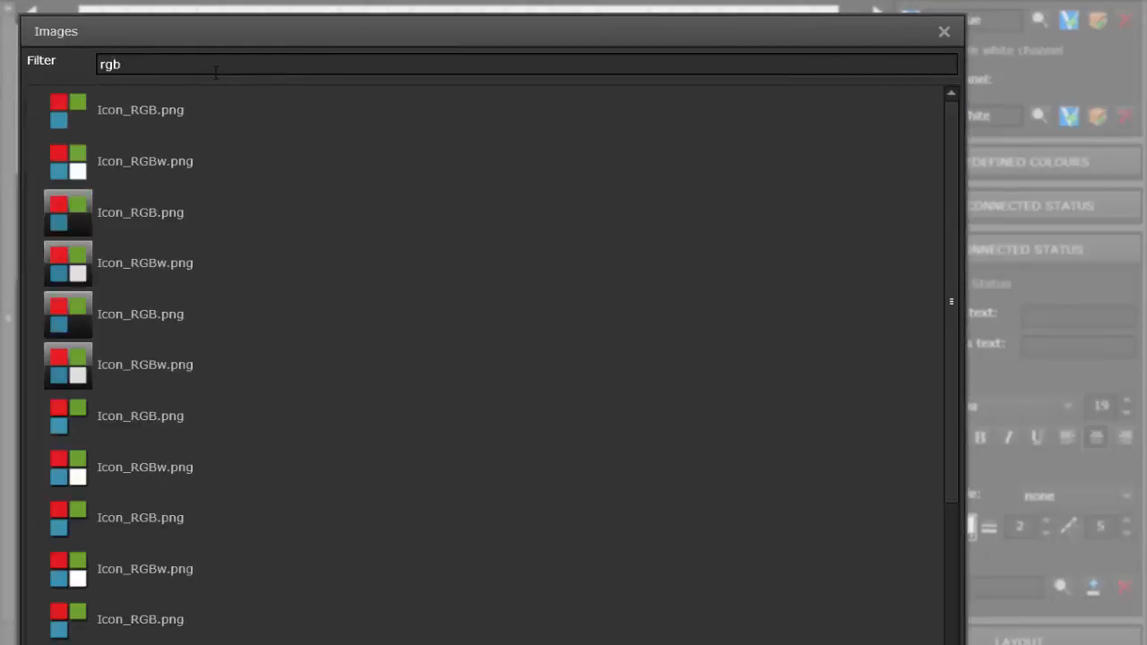
left_click(72, 162)
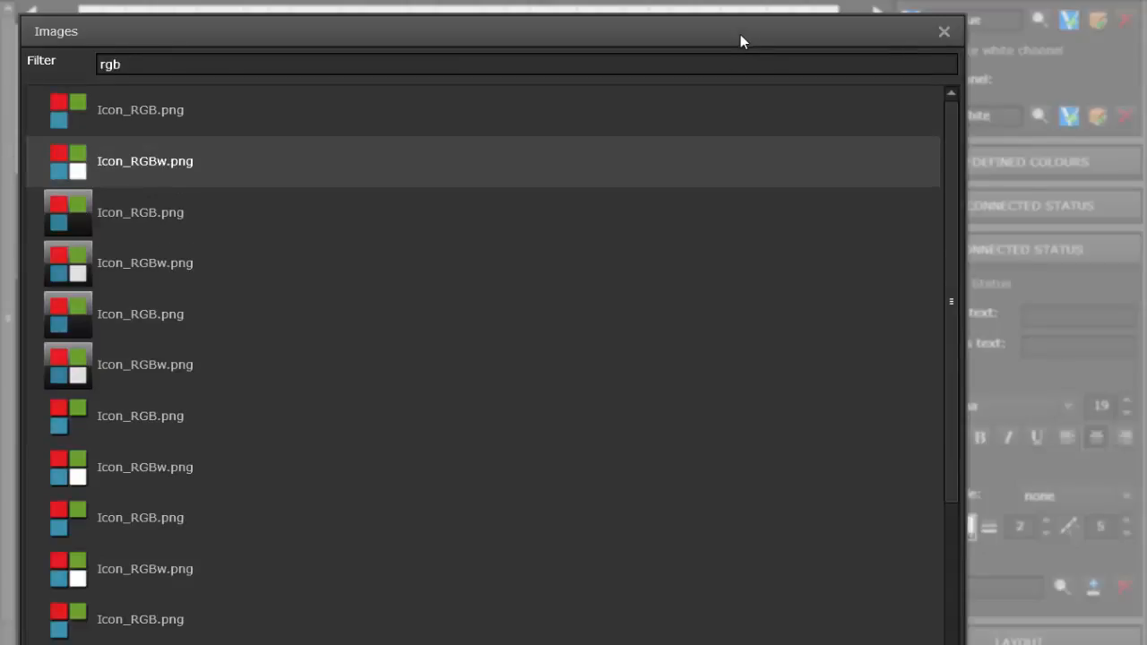
left_click_drag(740, 35, 734, 0)
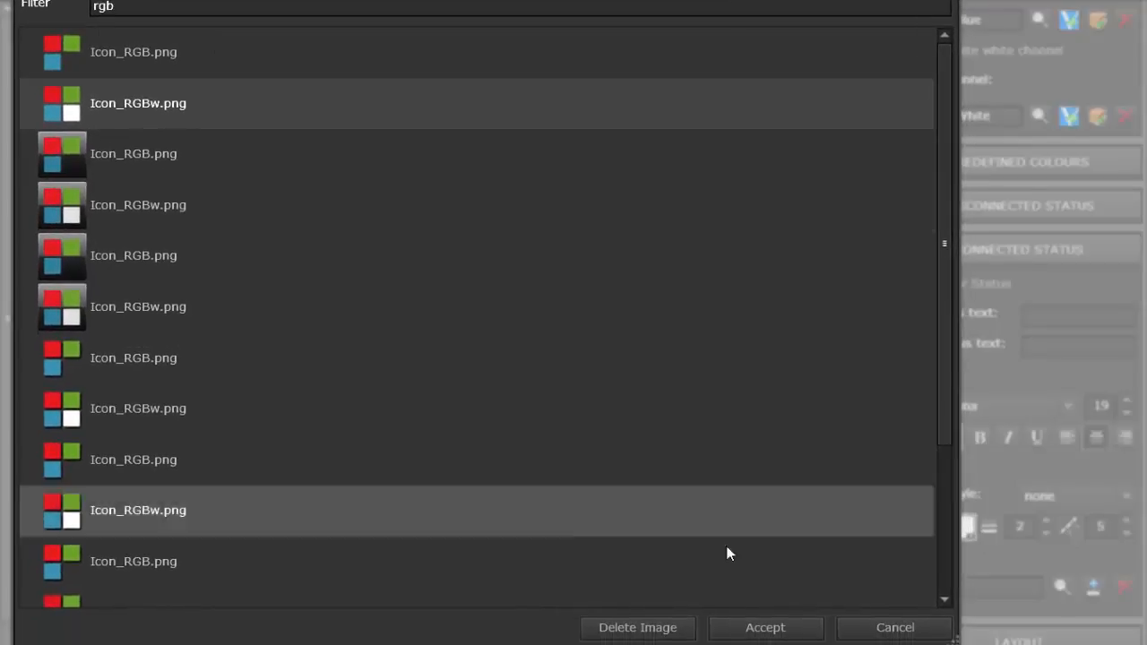
left_click(762, 630)
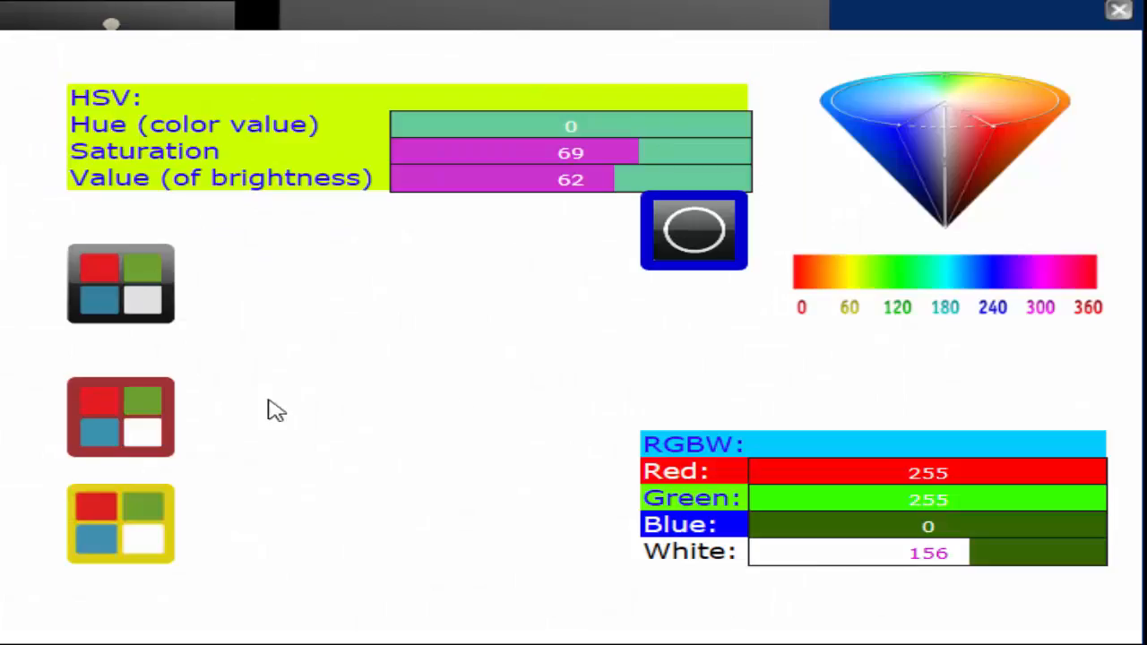
Step: Choose a blue hue for the HSV element in the visualisation, and reopen its picker to apply the yellow preset
left_click(135, 415)
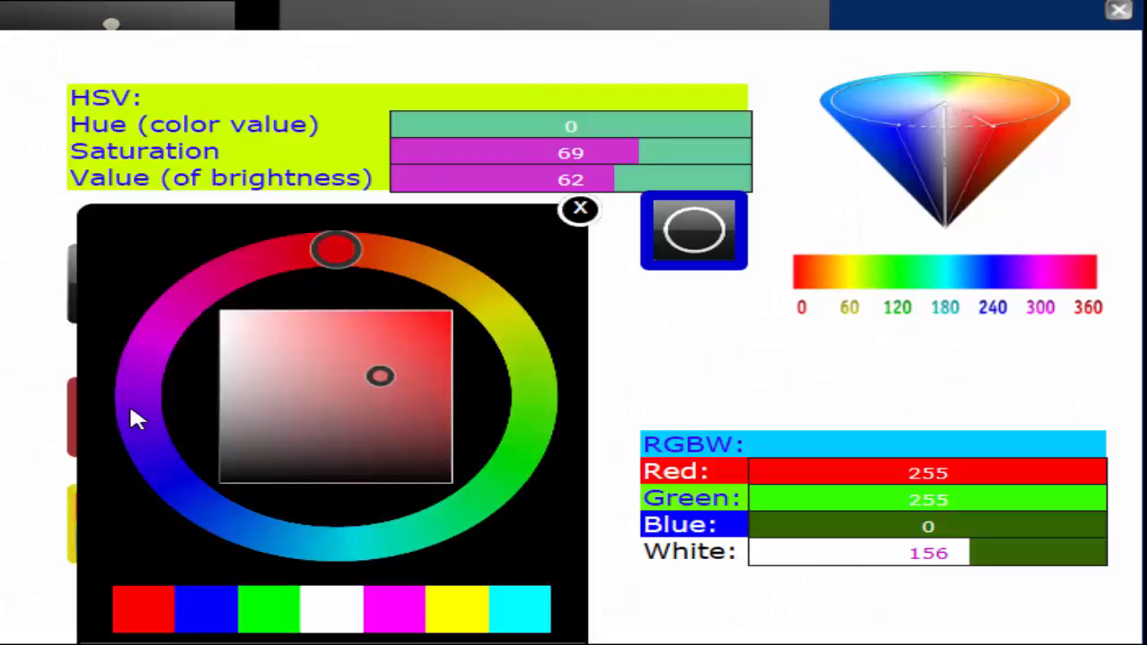
left_click(179, 487)
left_click(581, 212)
left_click(144, 428)
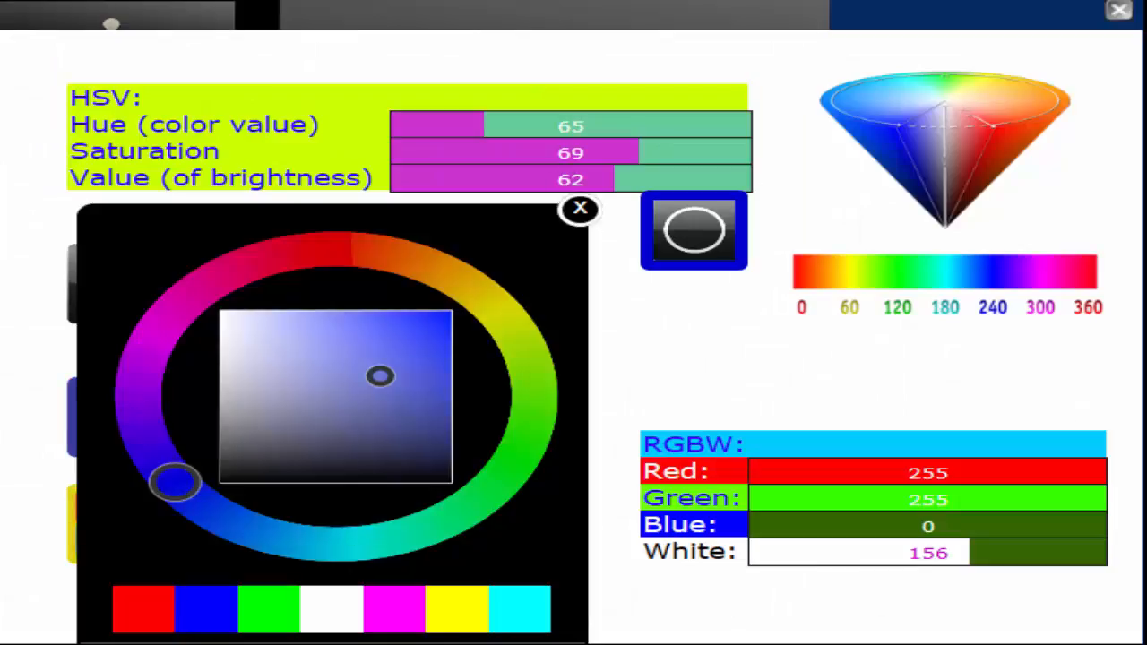
left_click(457, 610)
left_click(579, 212)
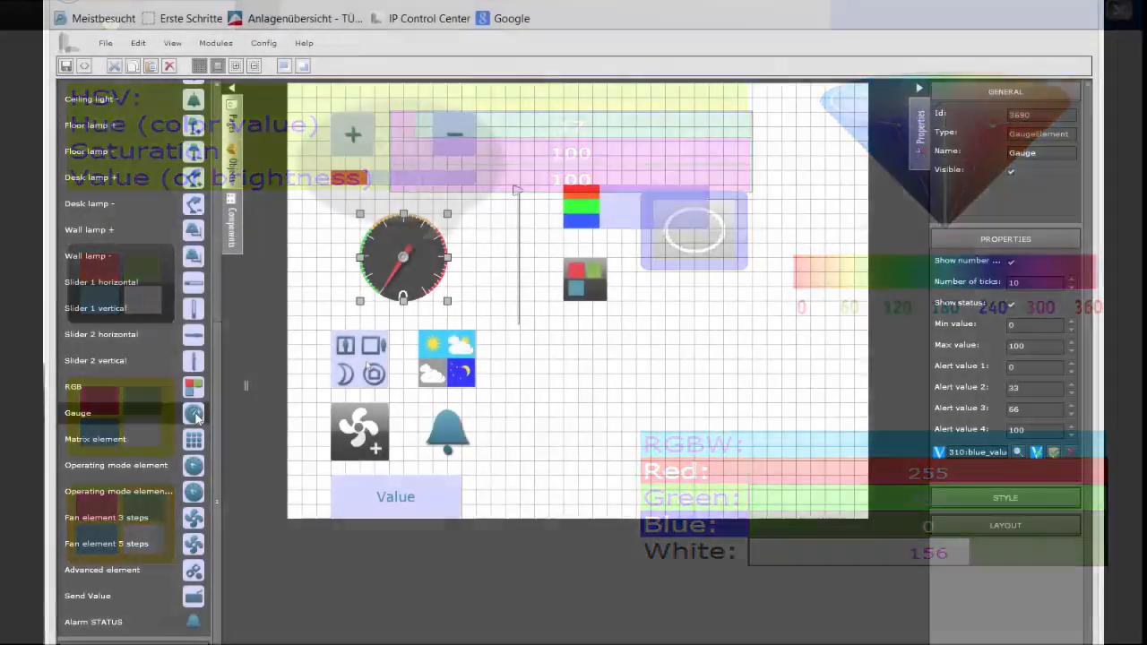
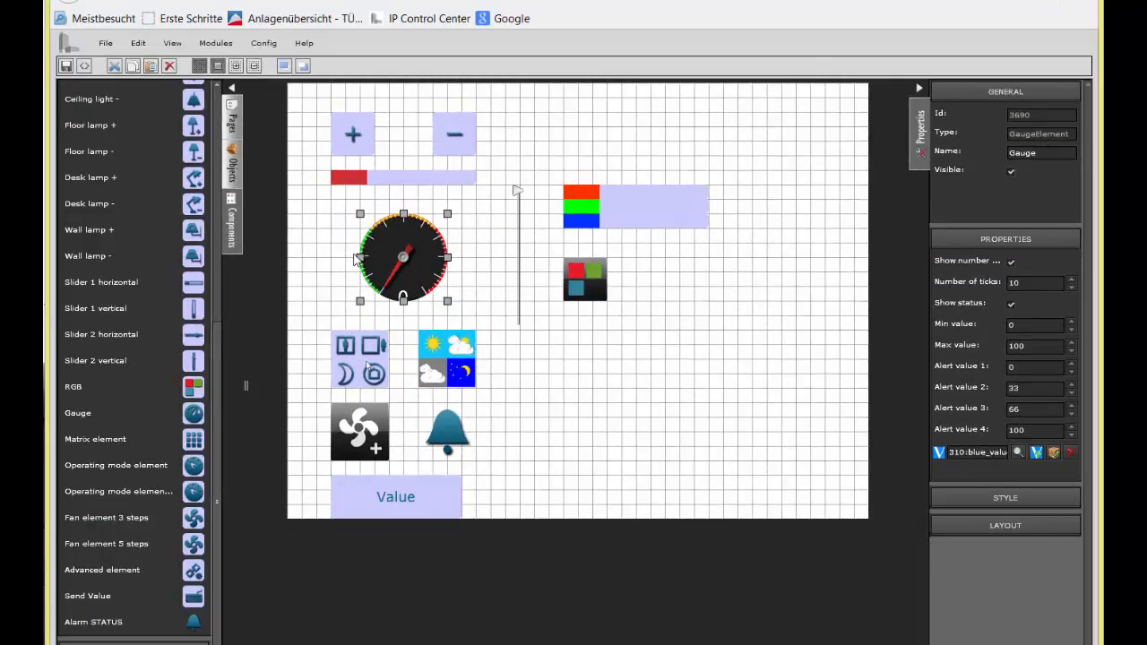
Step: Open the gauge's style settings and examine its background, indicator, tick and alert colours with their opacity values
left_click(1006, 497)
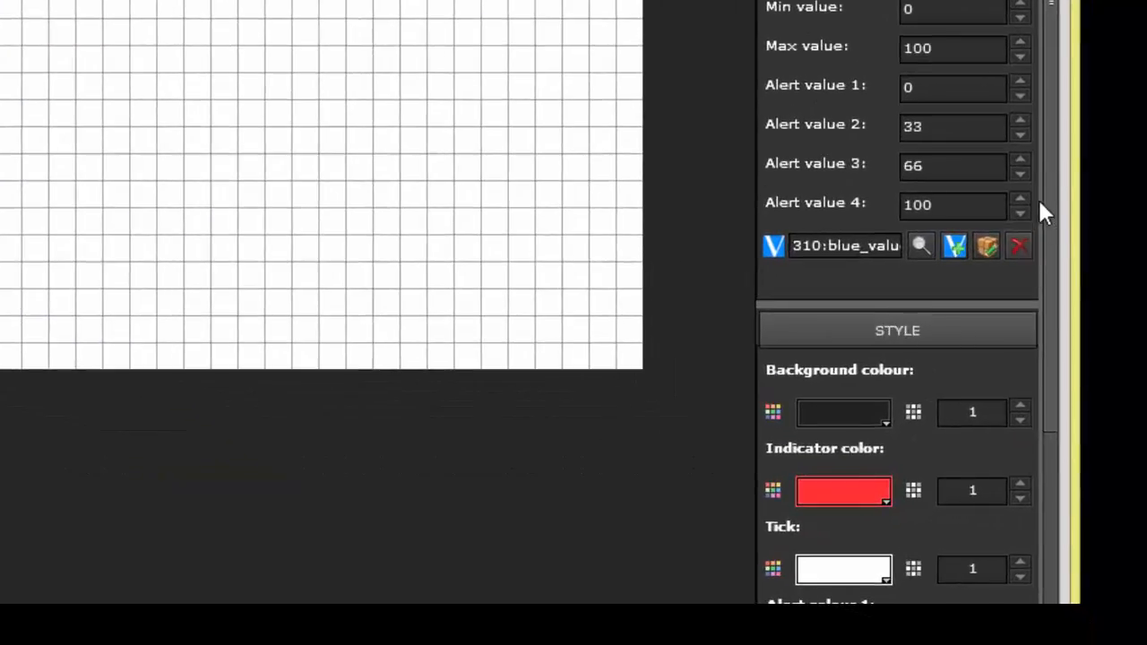
left_click_drag(1042, 205, 1066, 415)
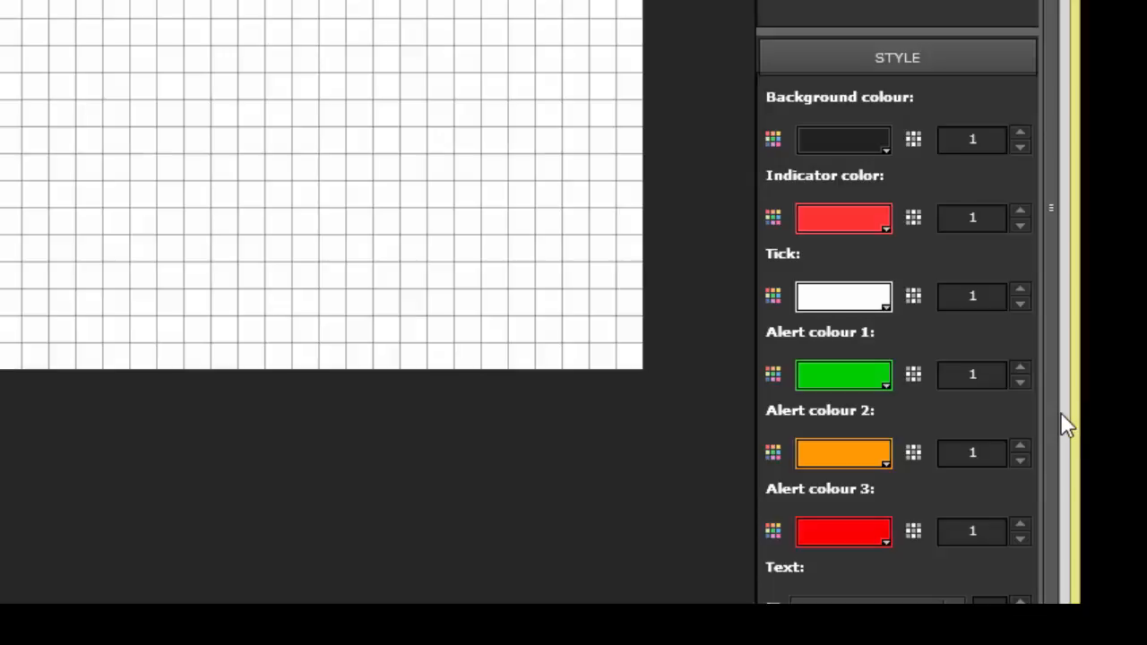
left_click(1023, 144)
left_click(1022, 144)
left_click(1023, 144)
left_click(1023, 144)
left_click(1023, 225)
left_click(1023, 225)
left_click(1023, 225)
left_click(1022, 225)
left_click(1023, 303)
left_click(1023, 303)
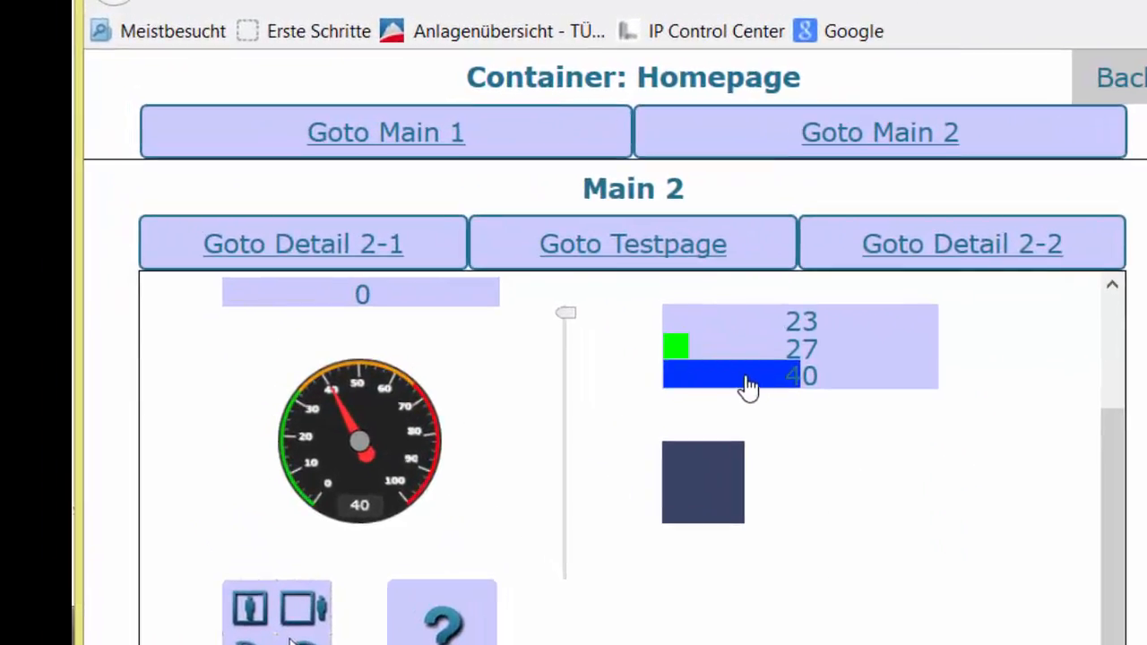
Step: Drive the gauge in the visualisation by setting the blue bar to 33, 48 and then near its maximum
left_click_drag(743, 388, 700, 388)
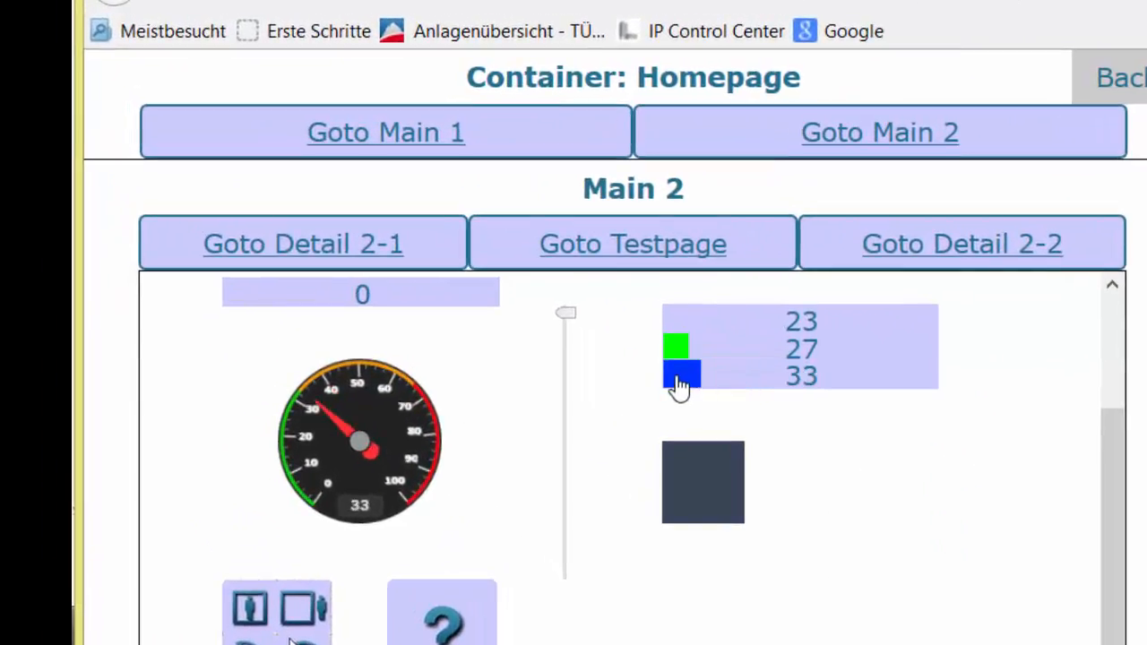
left_click(681, 387)
left_click(865, 386)
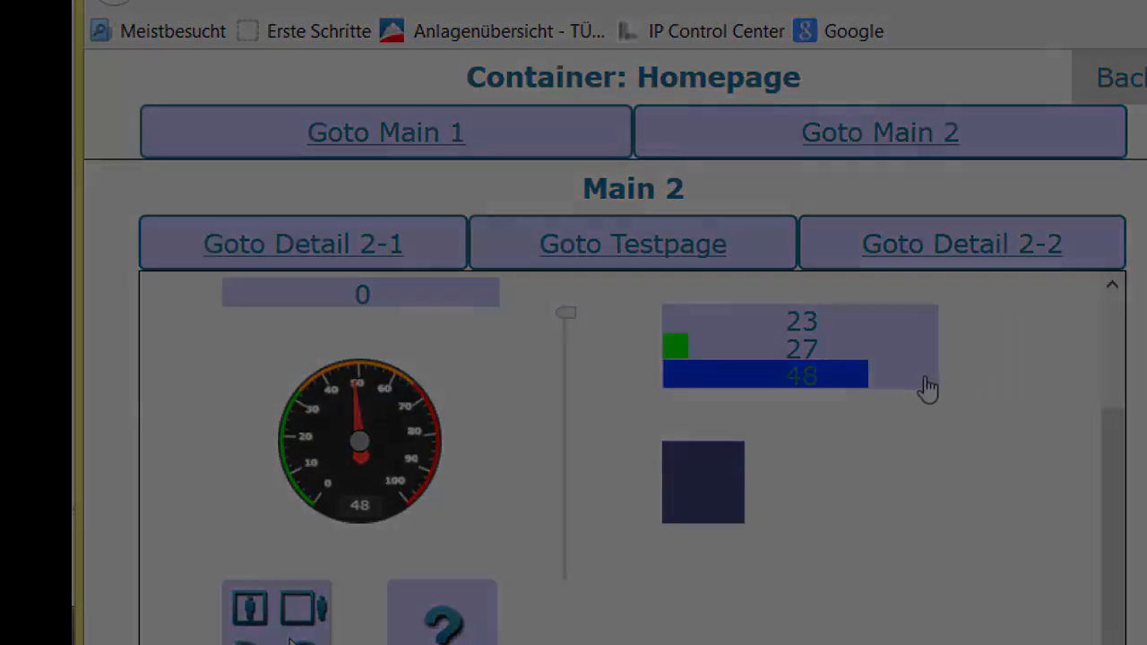
left_click(926, 389)
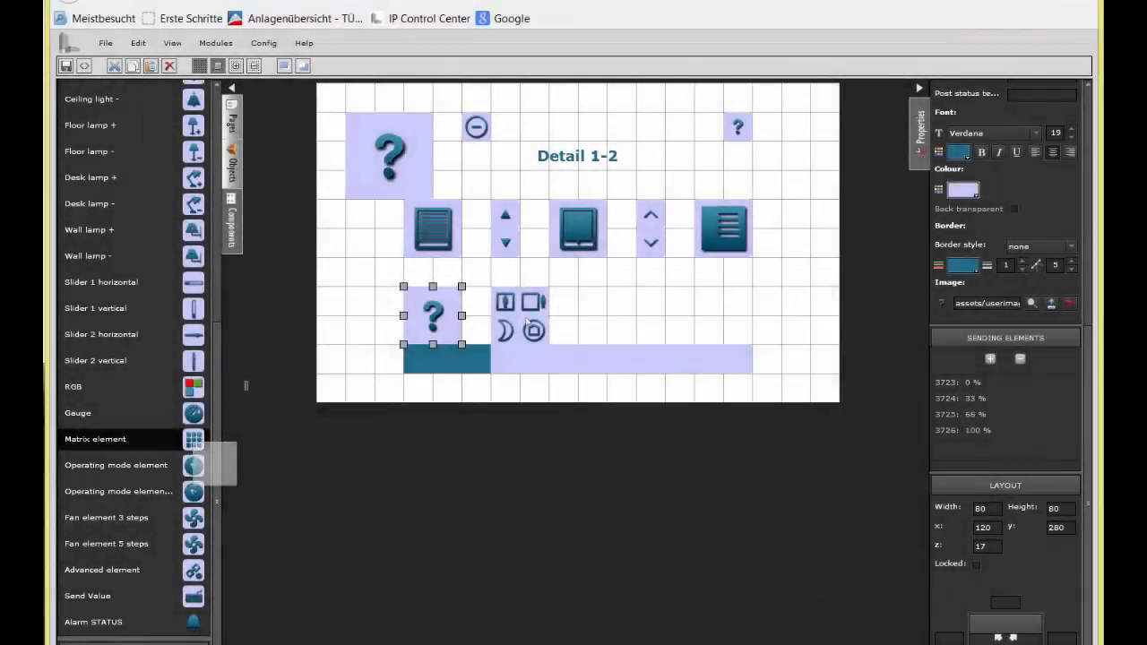
Step: Add a matrix element at the lower-left corner of the Detail 1-2 page
left_click_drag(193, 439, 325, 352)
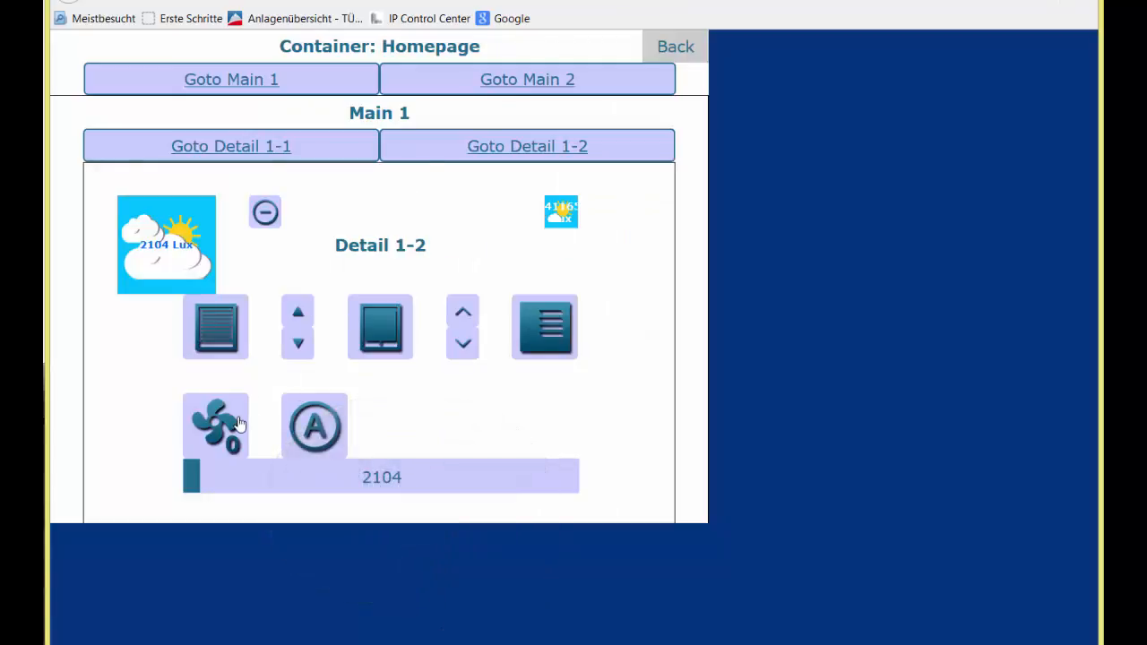
Step: Set the fan element to step 1 and then step 2 in the visualisation, and switch the operating mode to night
left_click(238, 424)
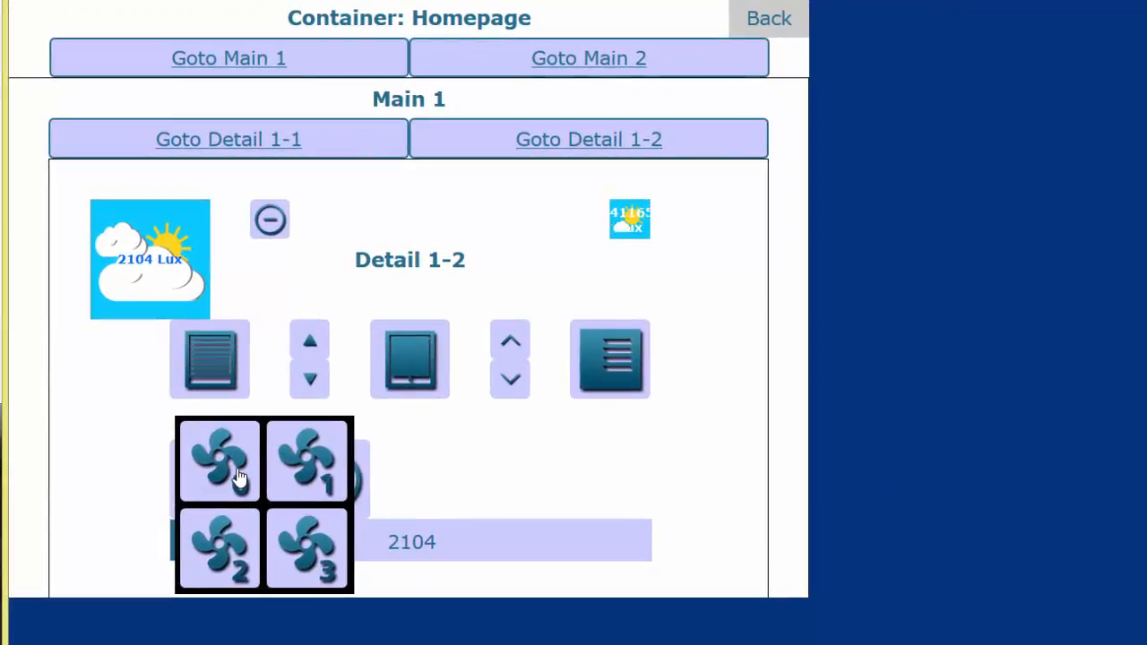
left_click(306, 468)
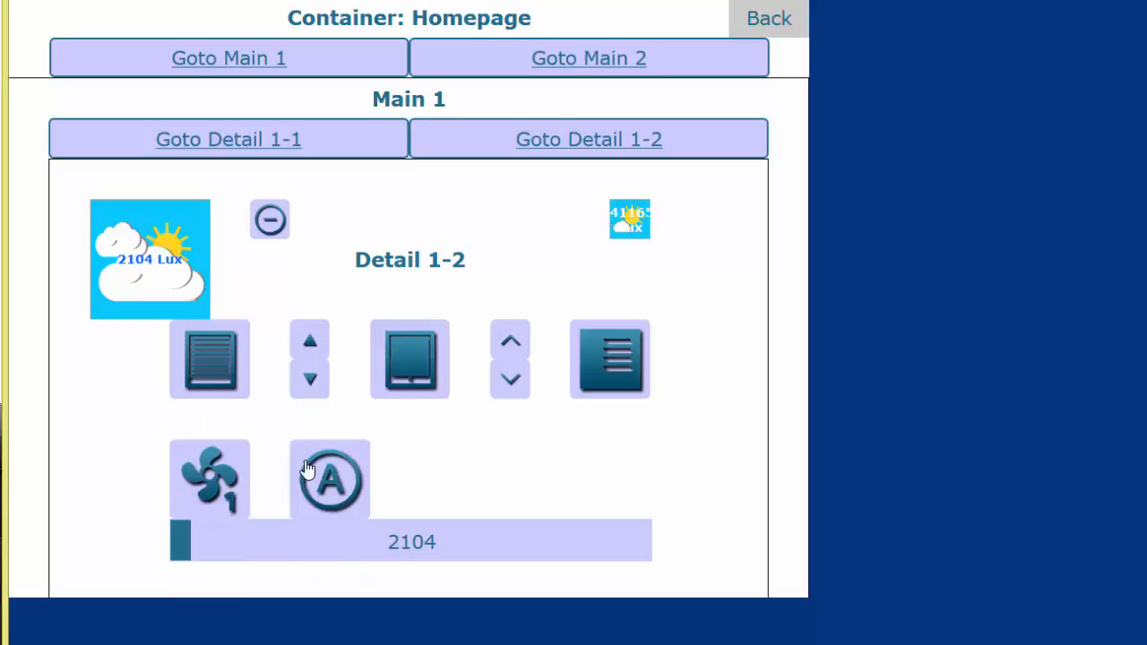
left_click(235, 497)
left_click(231, 548)
left_click(314, 479)
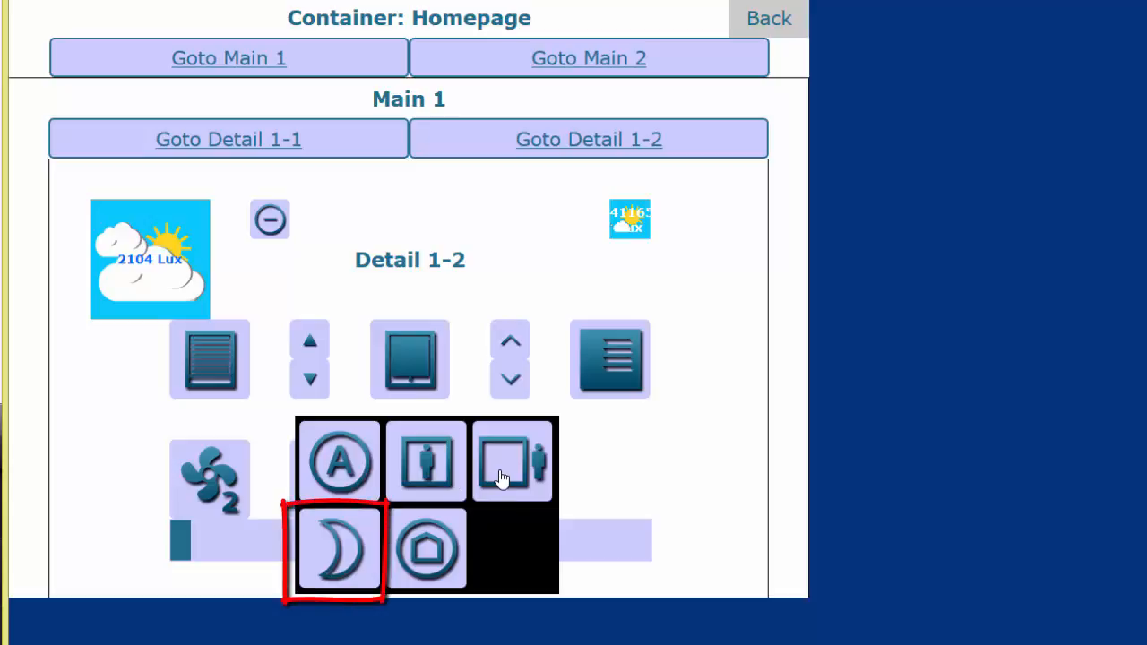
left_click(337, 548)
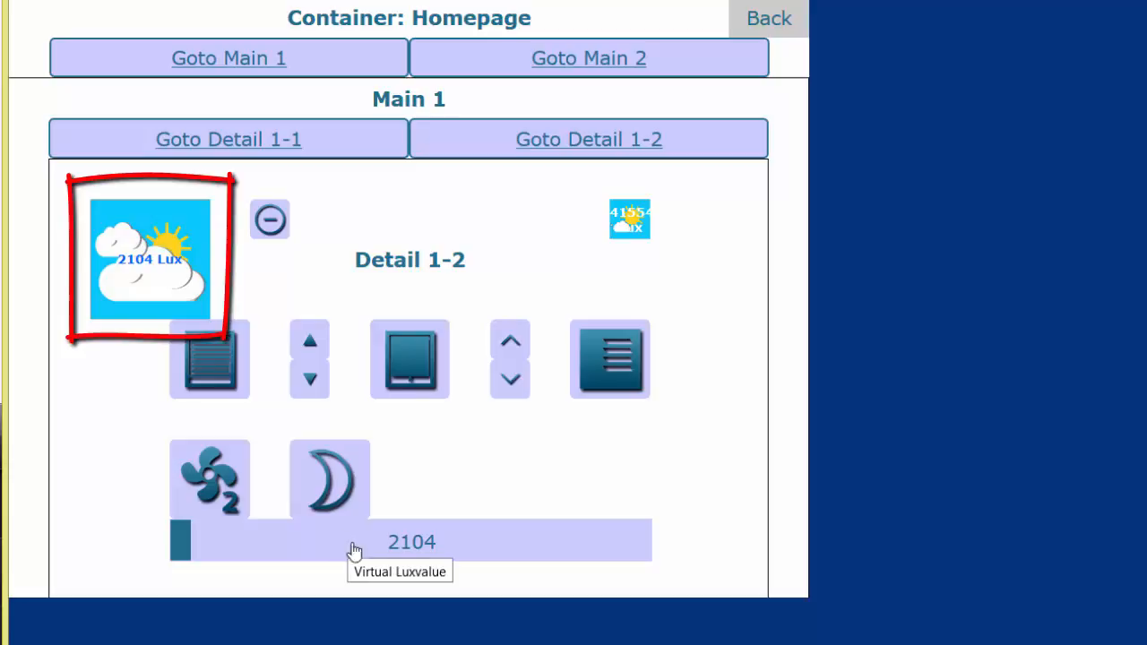
Step: Try the virtual lux slider at 25149, 48824, near maximum, 421 and 15780, and open the operating mode choices
left_click(409, 544)
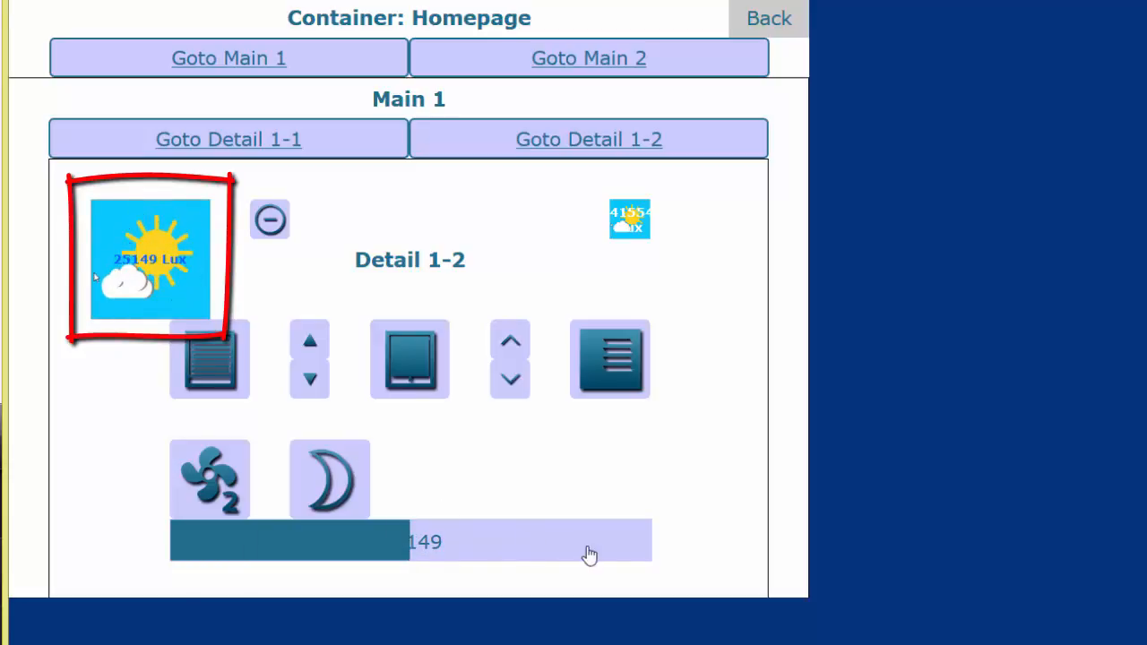
left_click(637, 555)
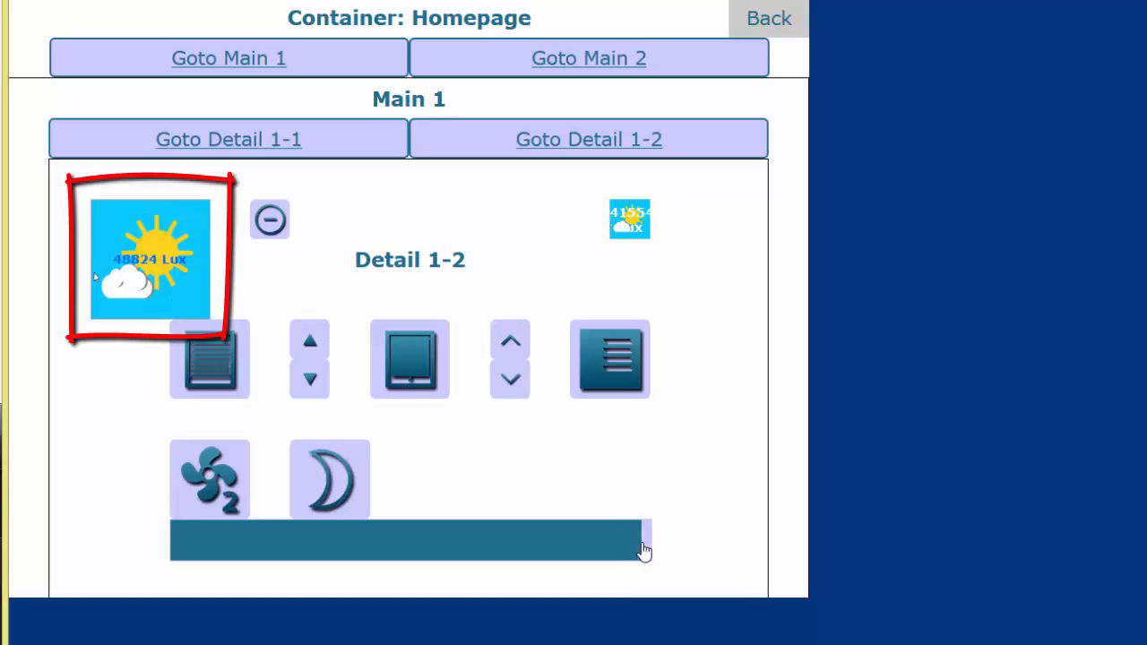
left_click(649, 551)
left_click(176, 546)
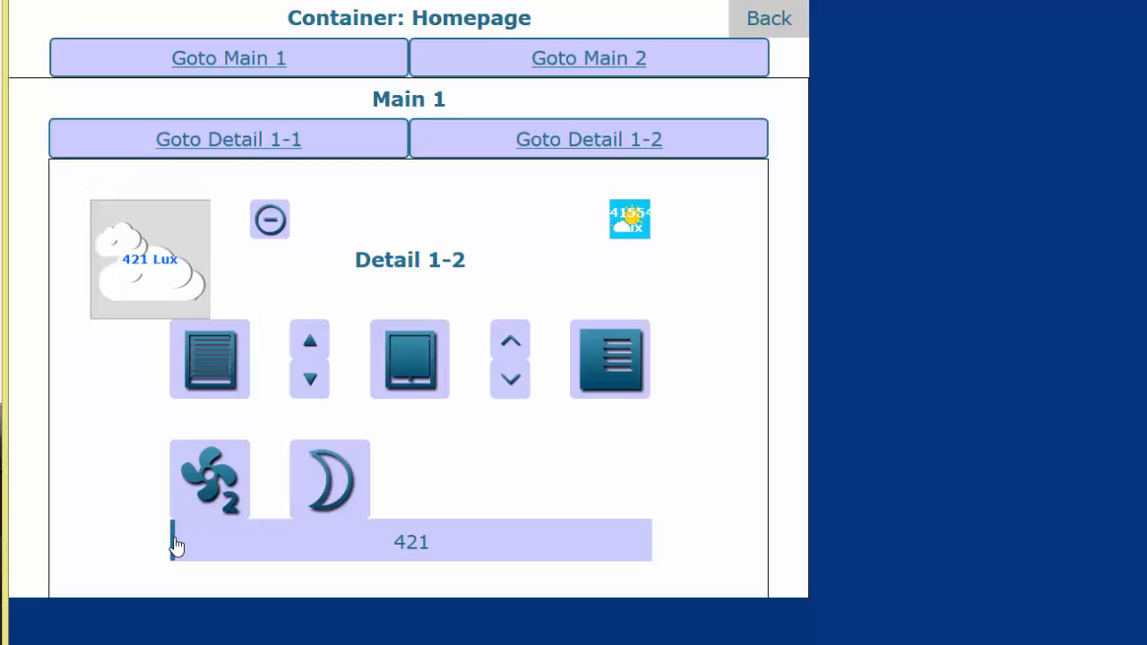
left_click(321, 485)
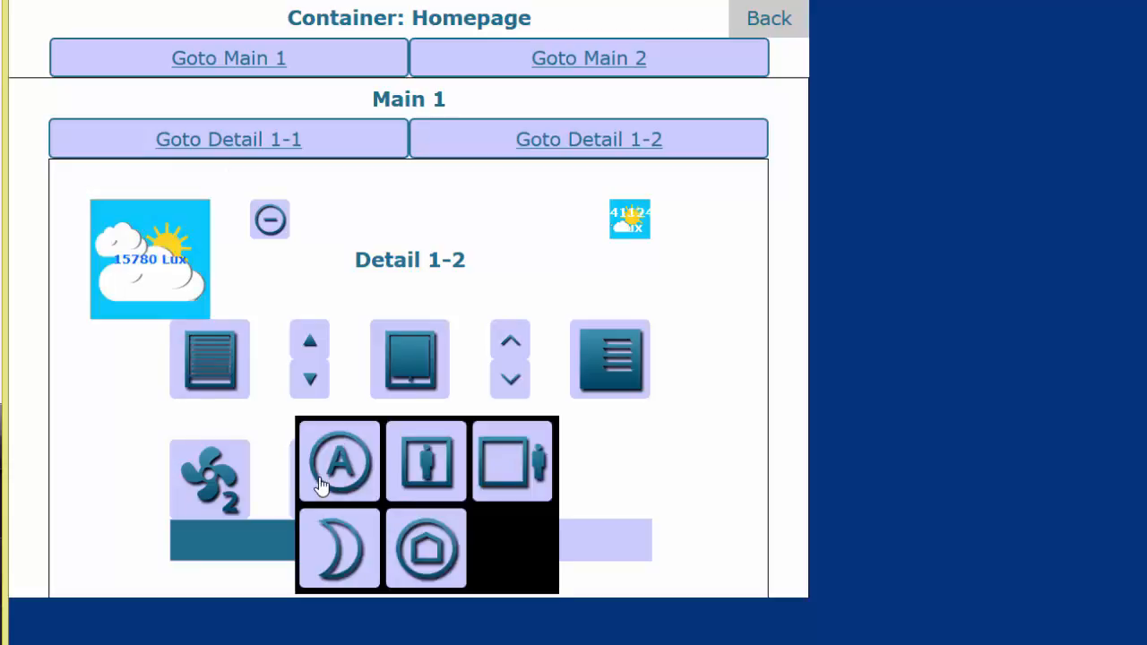
left_click(227, 495)
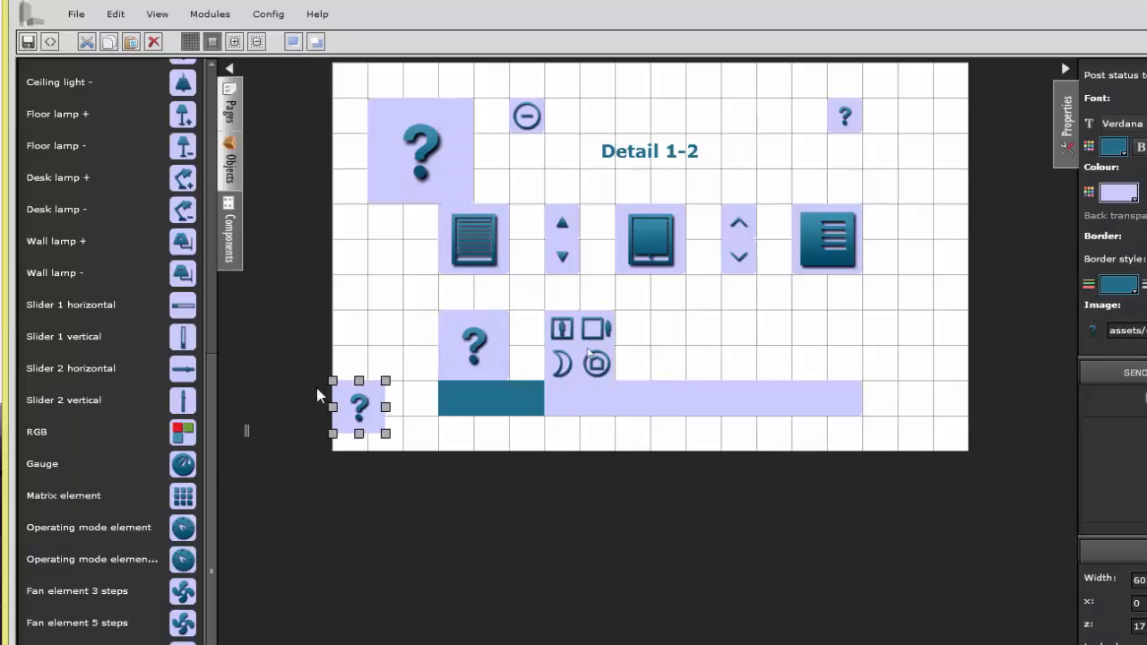
Step: Add an operating mode element at x 360, y 280 on Detail 1-2, and look over its unknown-status options and sending elements
mouse_move(182, 528)
left_mouse_down()
mouse_move(351, 458)
mouse_move(623, 315)
mouse_move(656, 315)
left_mouse_up()
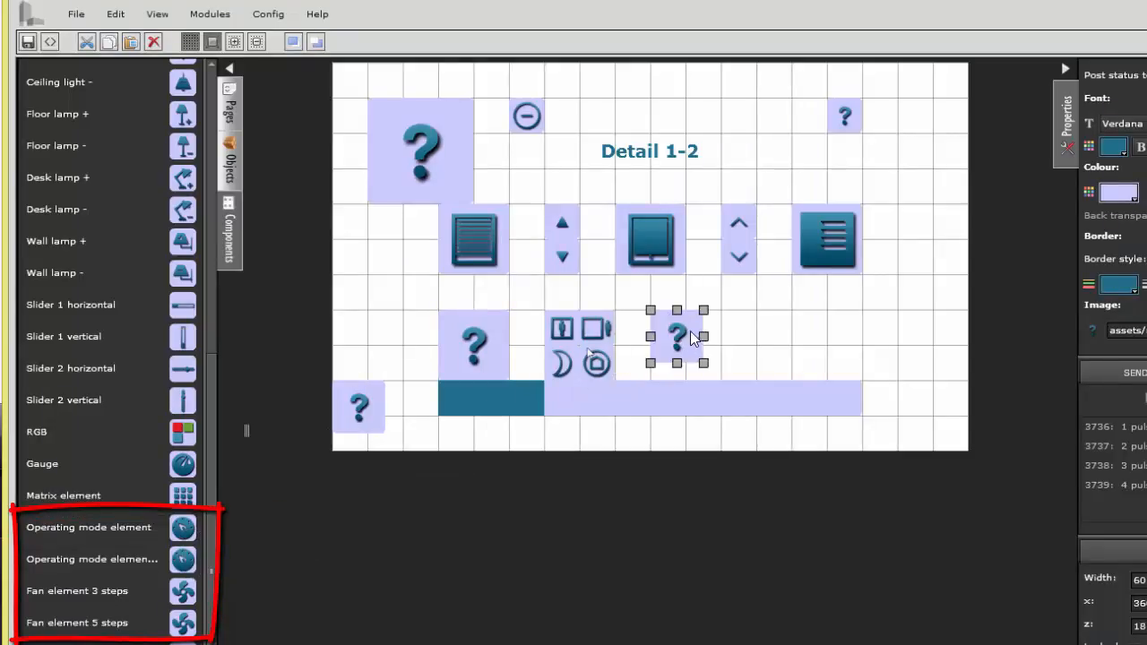
left_click(588, 353)
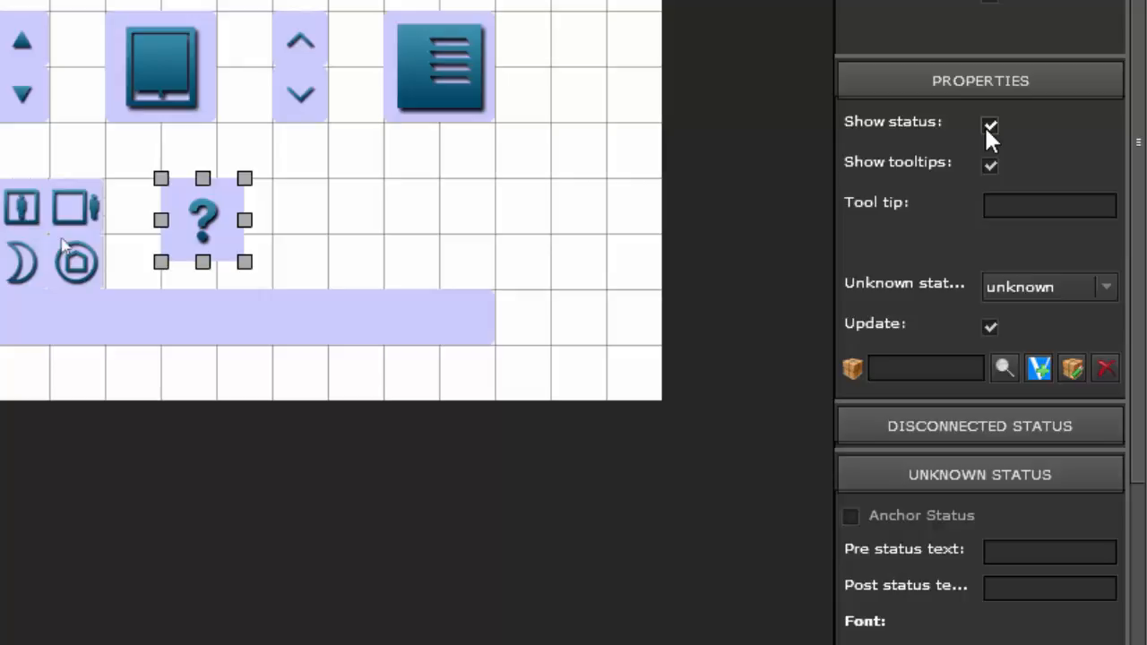
left_click(1035, 282)
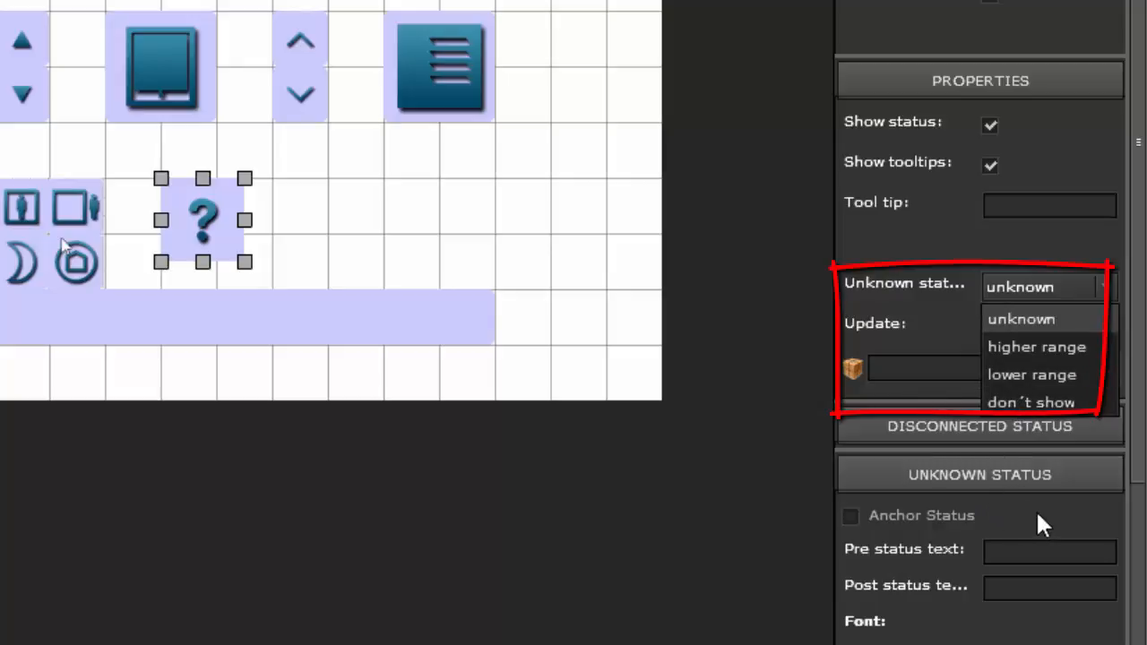
left_click(1024, 474)
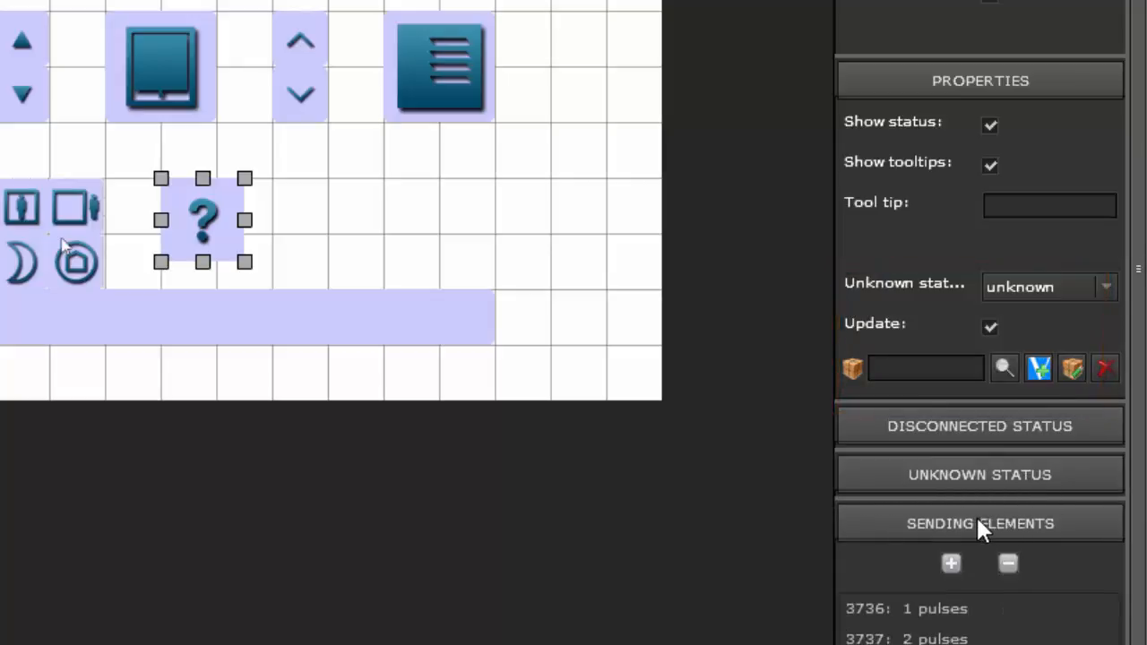
left_click_drag(1138, 544, 1139, 642)
left_click_drag(1138, 366, 1139, 467)
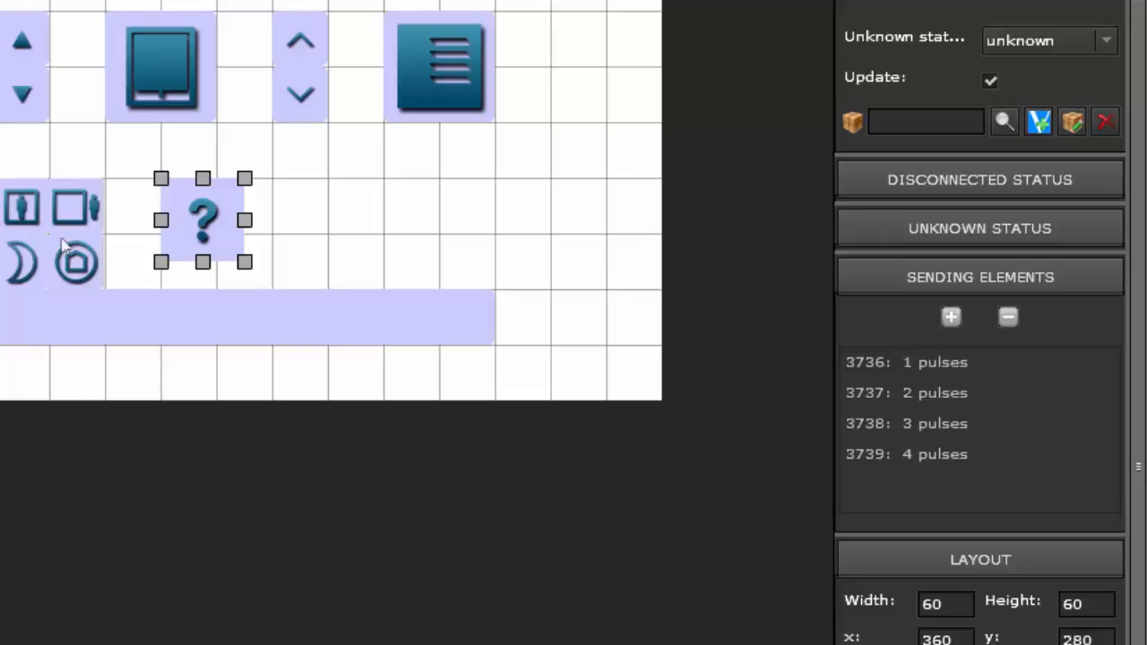
Step: Add an extra sending element to the operating mode element's list and remove it again
left_click(952, 317)
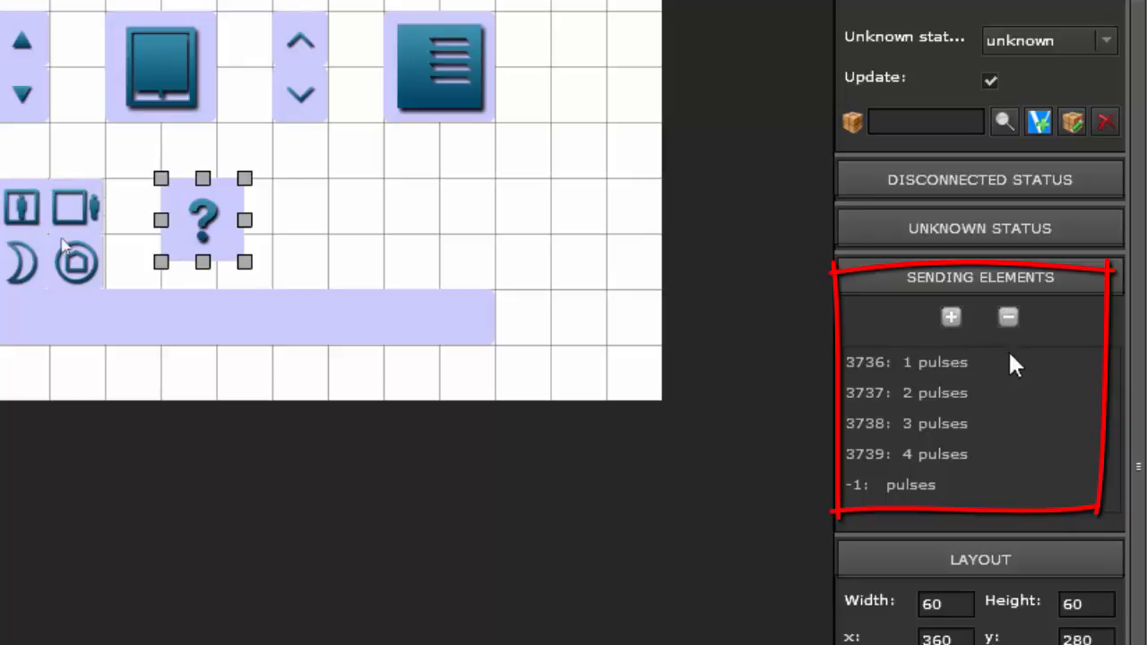
left_click(877, 486)
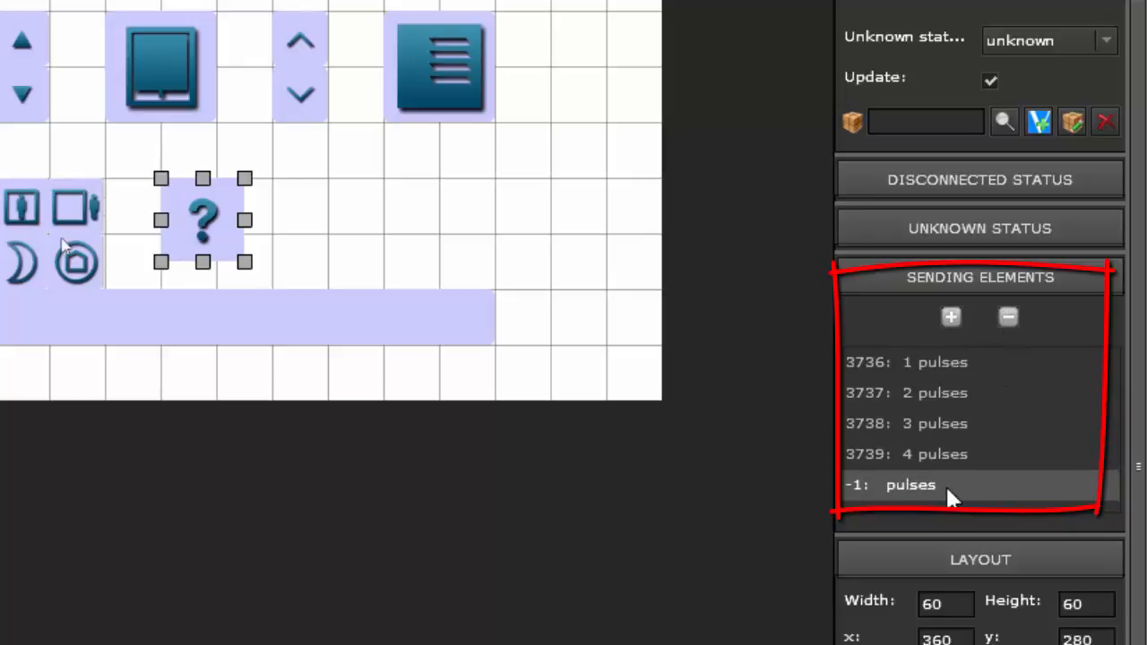
left_click(1009, 318)
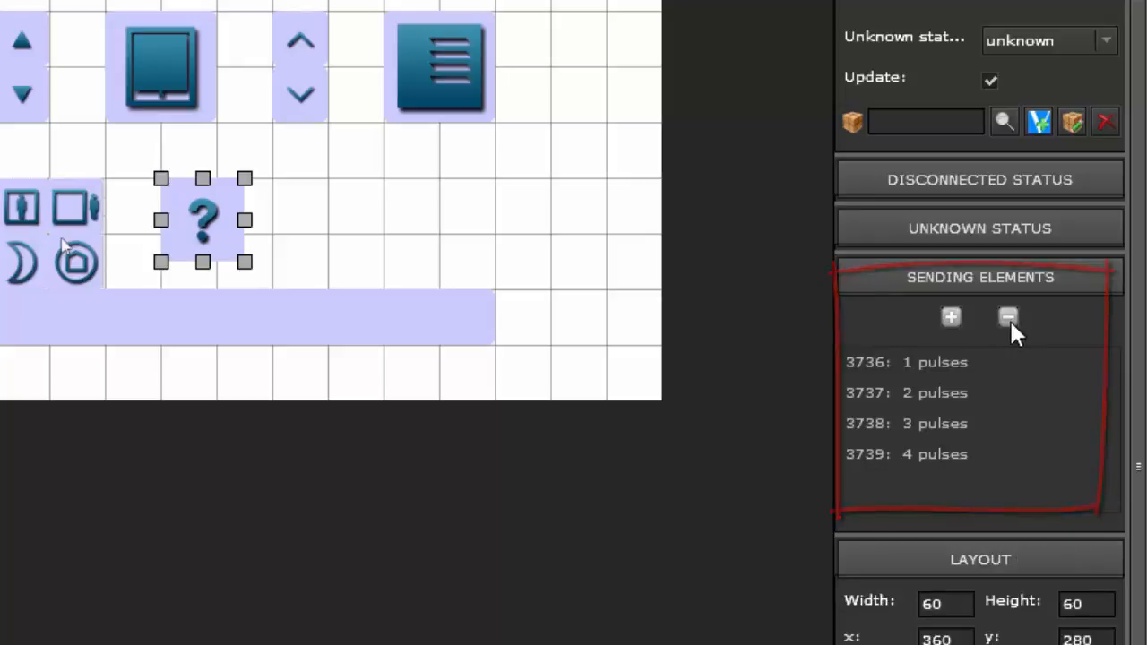
Step: Set the order of the 1-pulse sending element to 5 and review its status settings
left_click(946, 365)
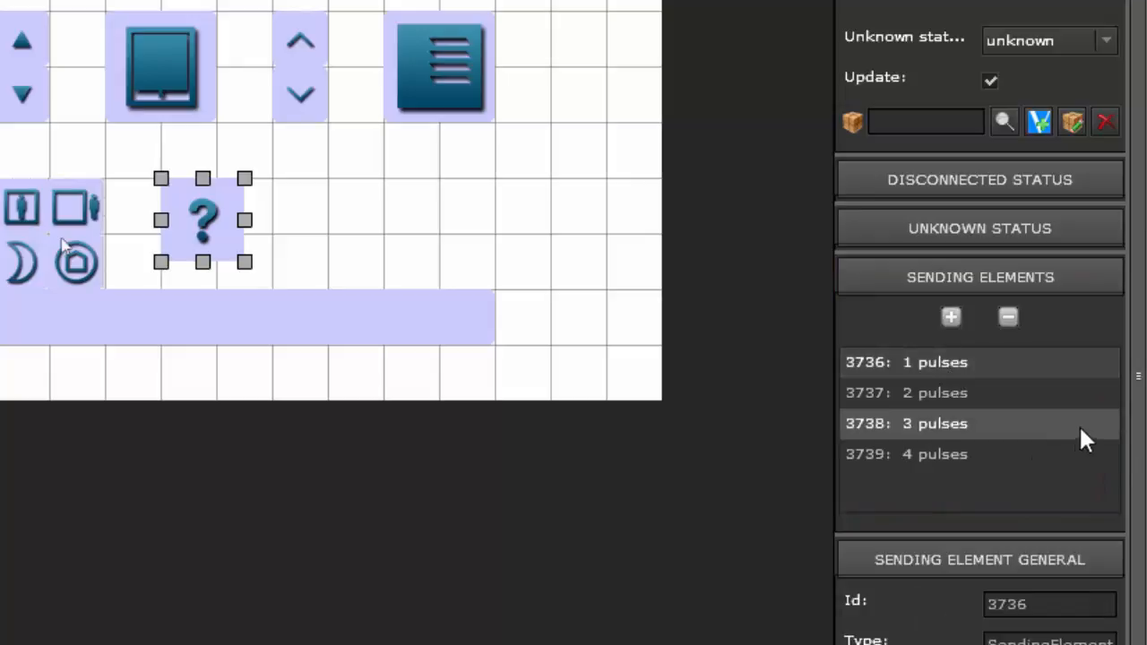
scroll(1131, 555, "down", 3)
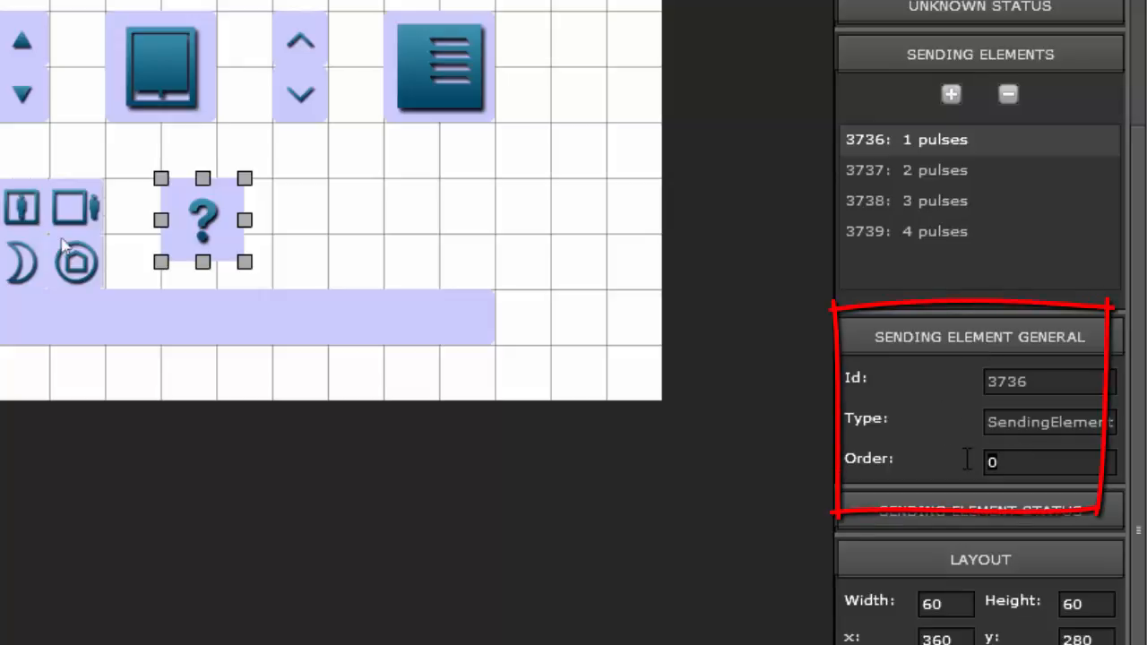
type("5")
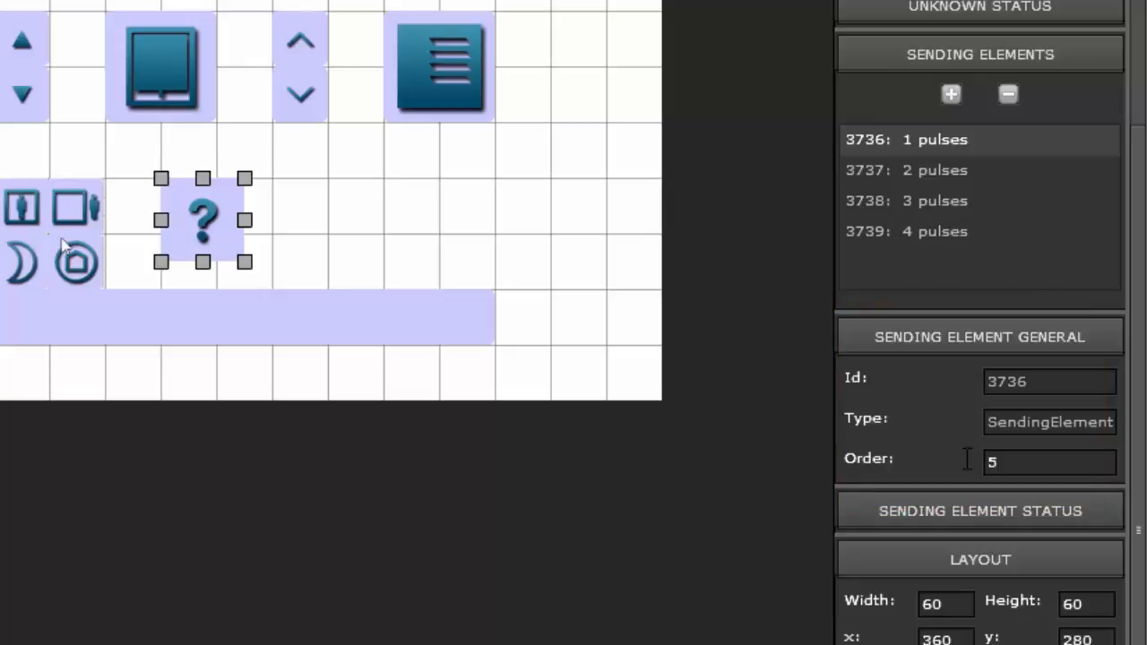
left_click(981, 505)
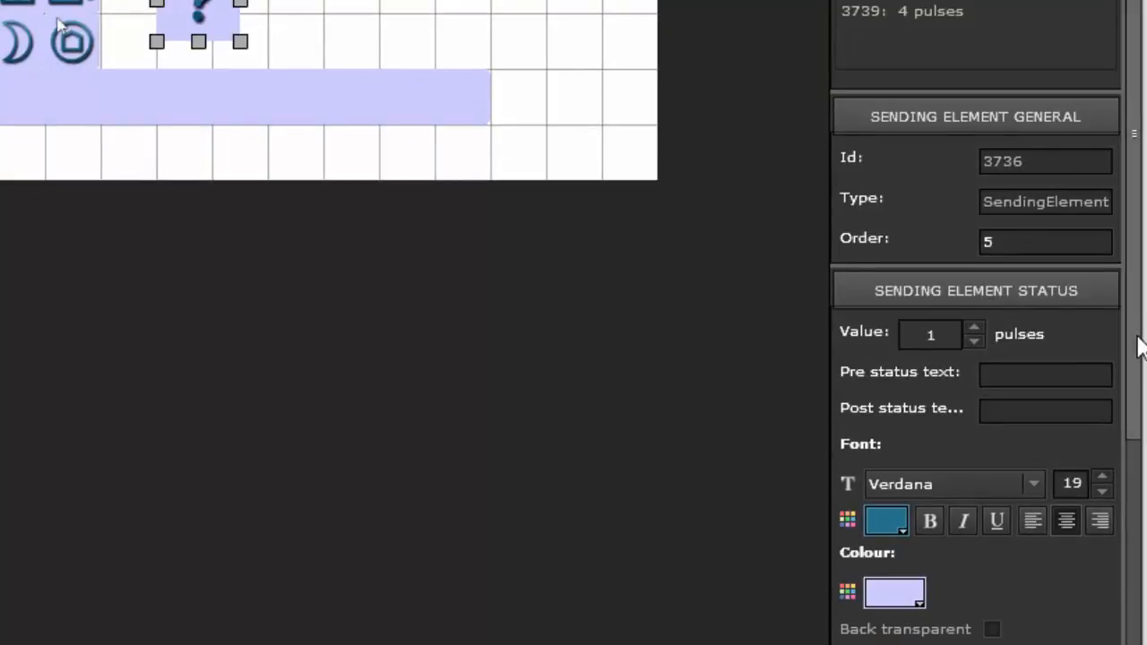
scroll(1135, 343, "down", 5)
left_click_drag(1134, 395, 1134, 385)
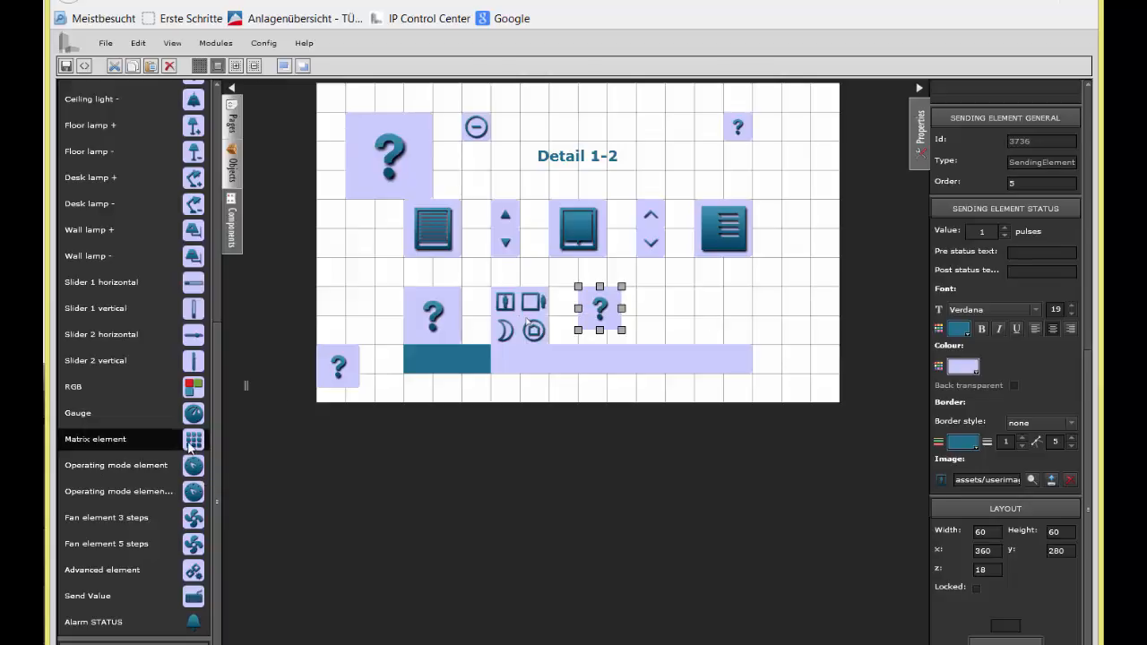
Step: Move the matrix element to x 480, y 280 at 80 × 80, and give it a sending element with value 0
left_click_drag(348, 371, 723, 344)
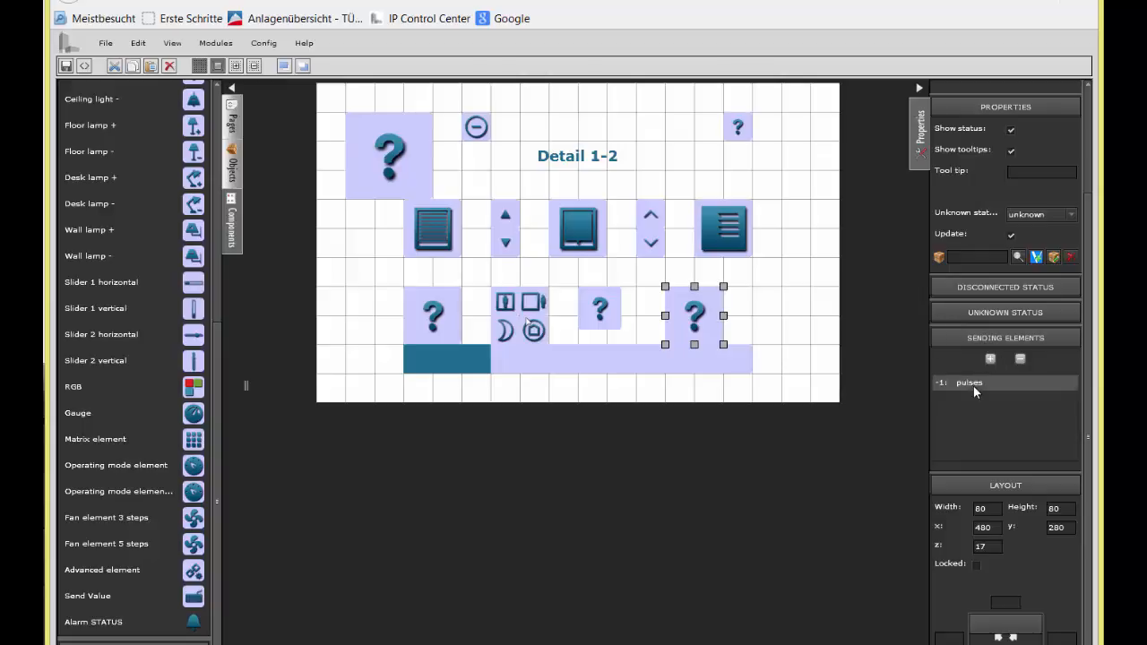
left_click(971, 383)
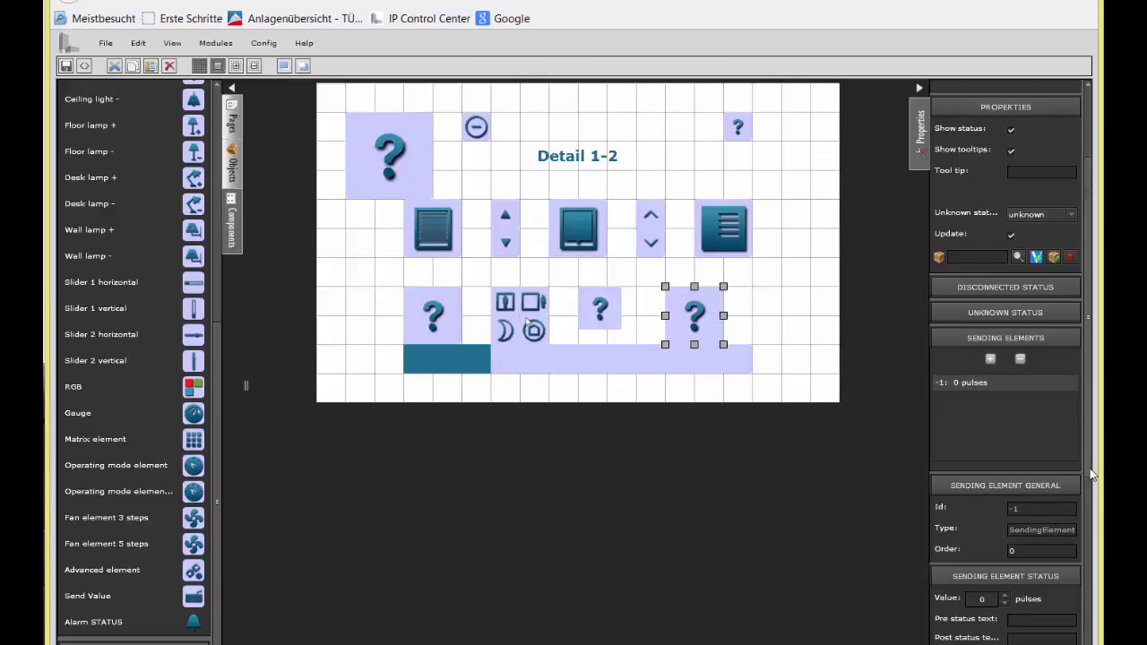
left_click_drag(1091, 475, 1084, 599)
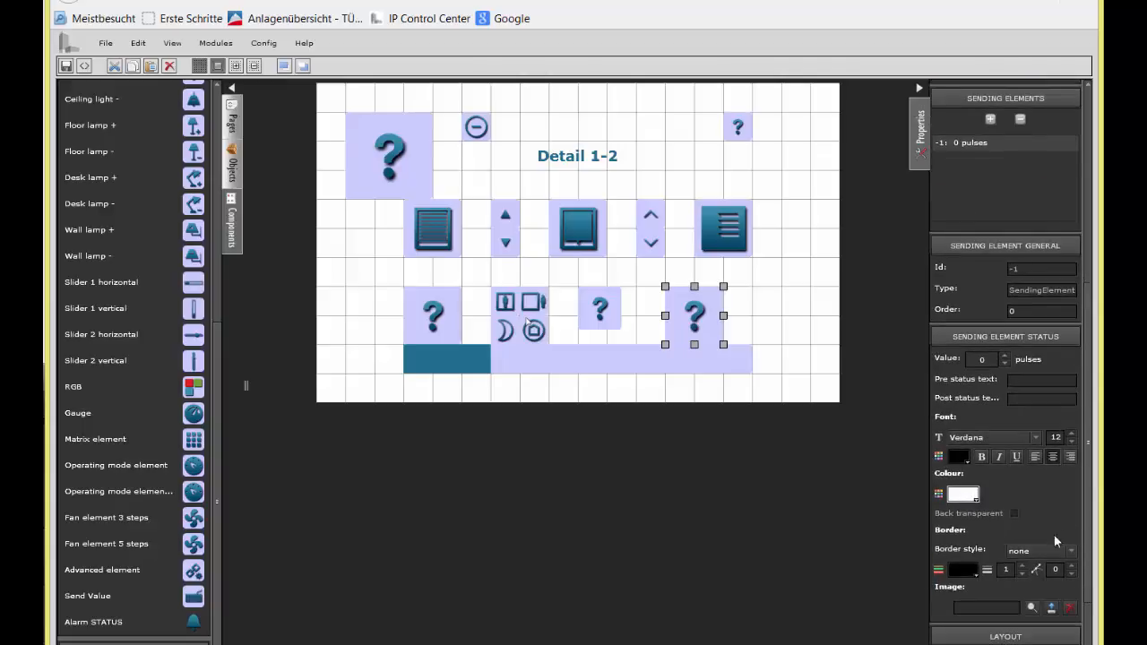
Step: Browse the local image files for the sending element's picture, cancel, and return to the matrix element's address settings
left_click(1049, 608)
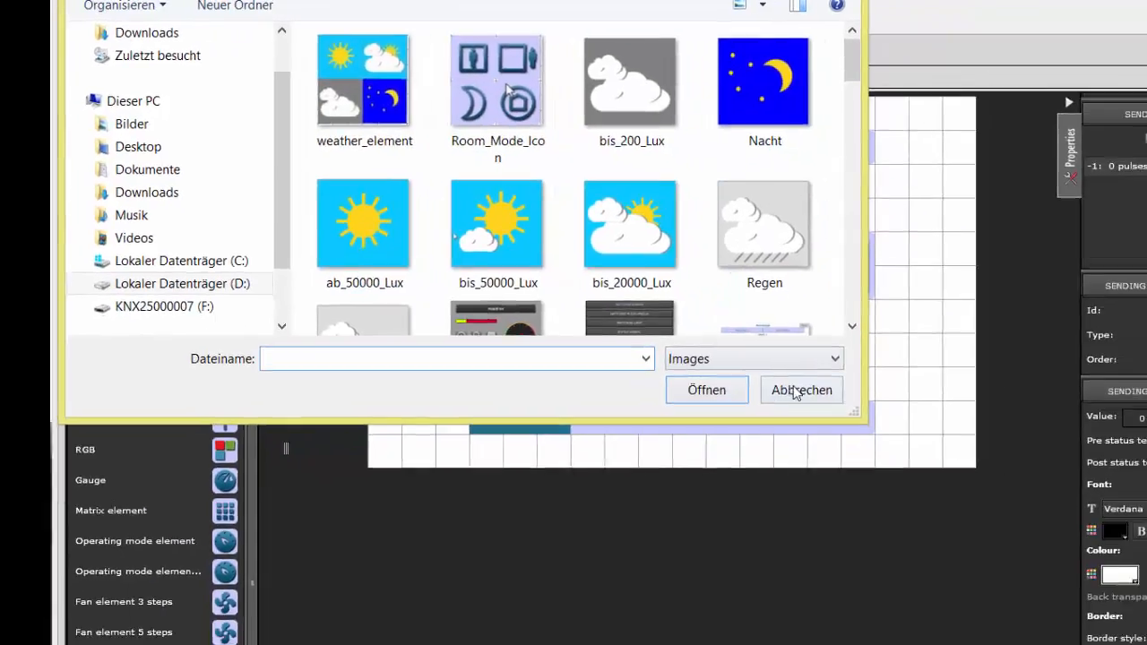
left_click(888, 431)
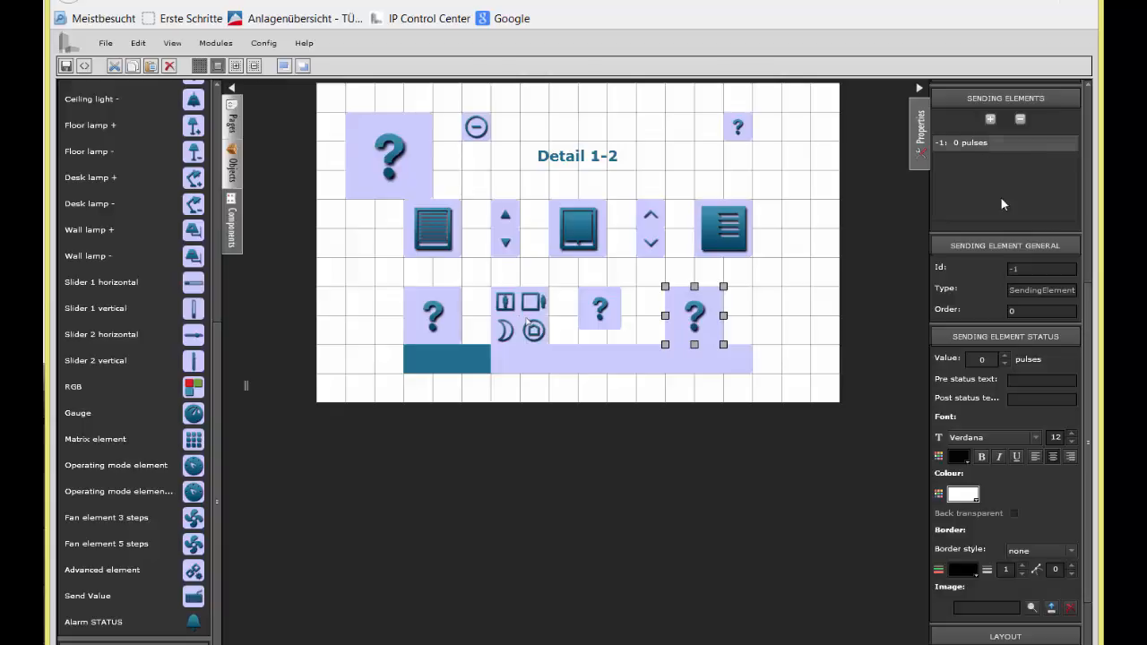
left_click_drag(1089, 314, 1091, 183)
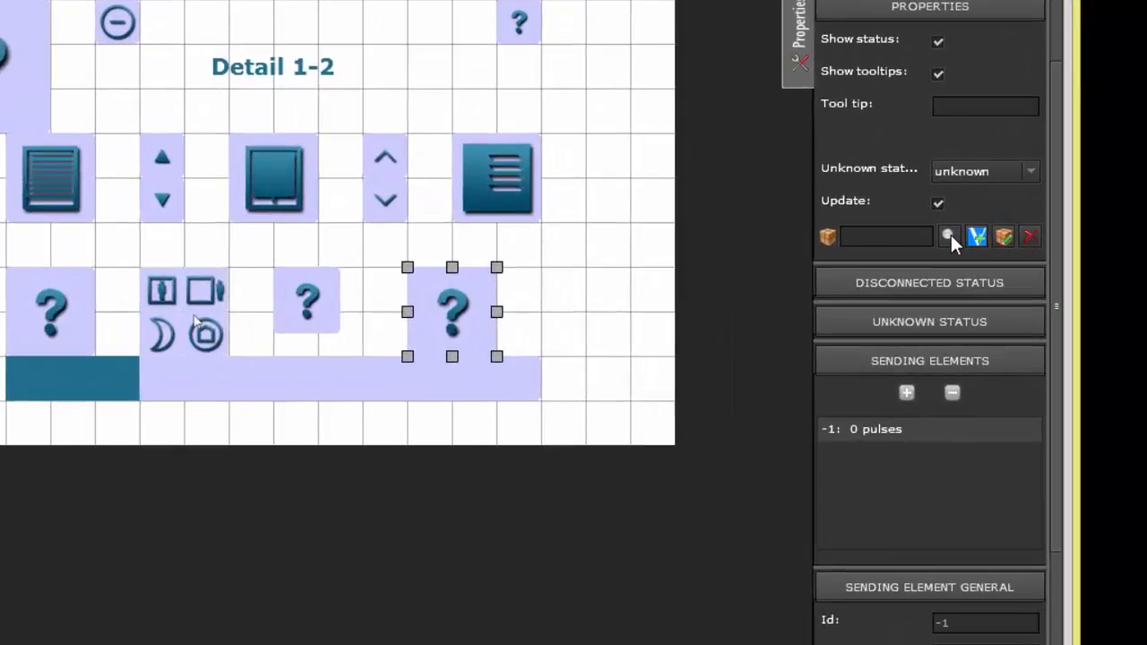
Step: Link the matrix element to the virtual object 305:Virtual Luxvalue
left_click(1001, 258)
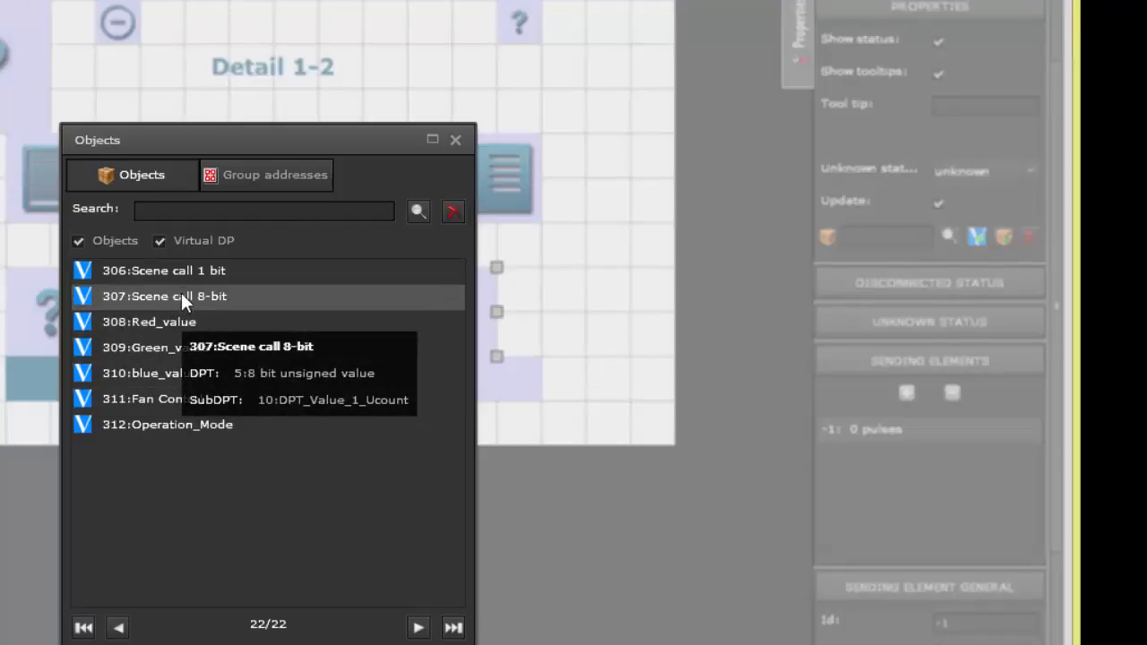
left_click(118, 629)
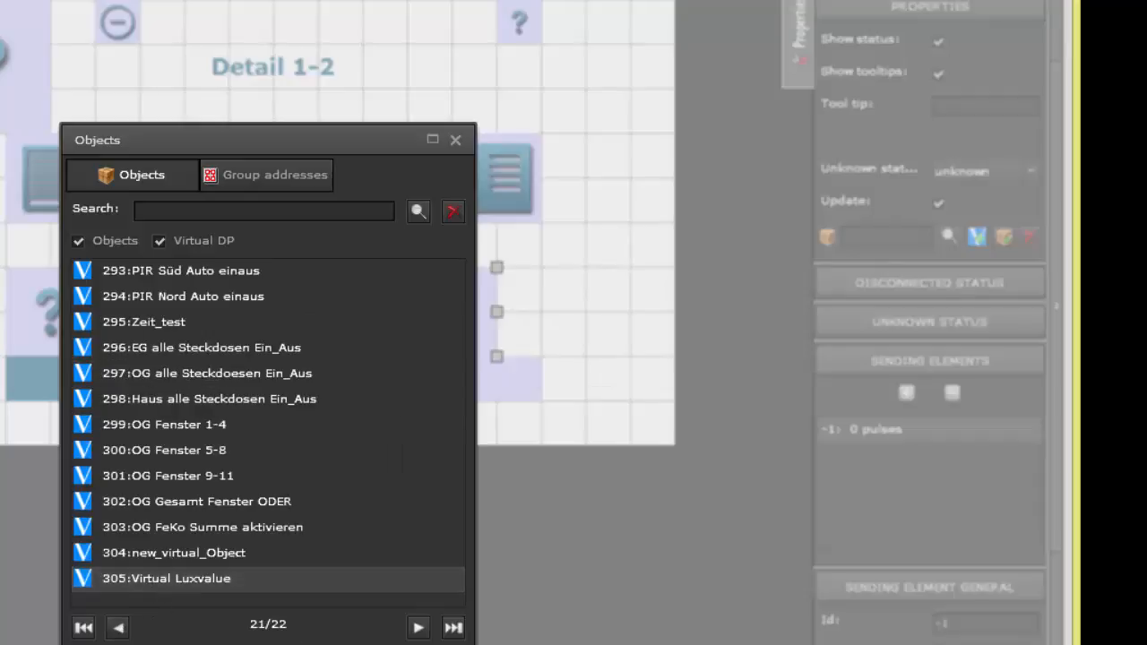
double_click(166, 578)
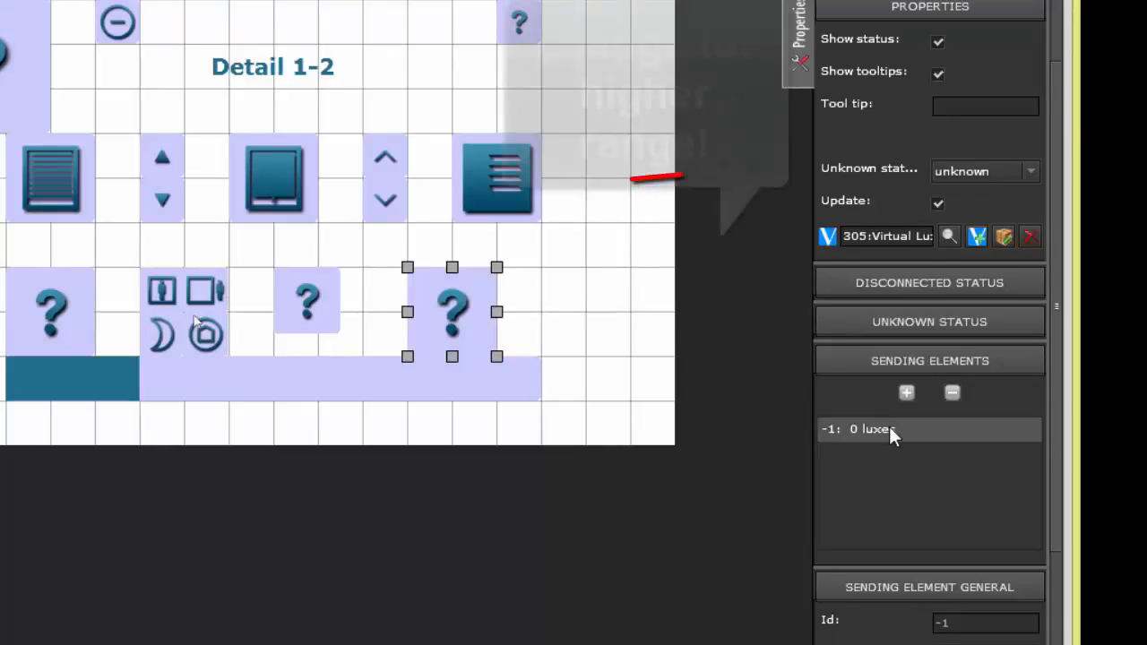
Step: Add three more sending elements to the matrix element's list
left_click(906, 392)
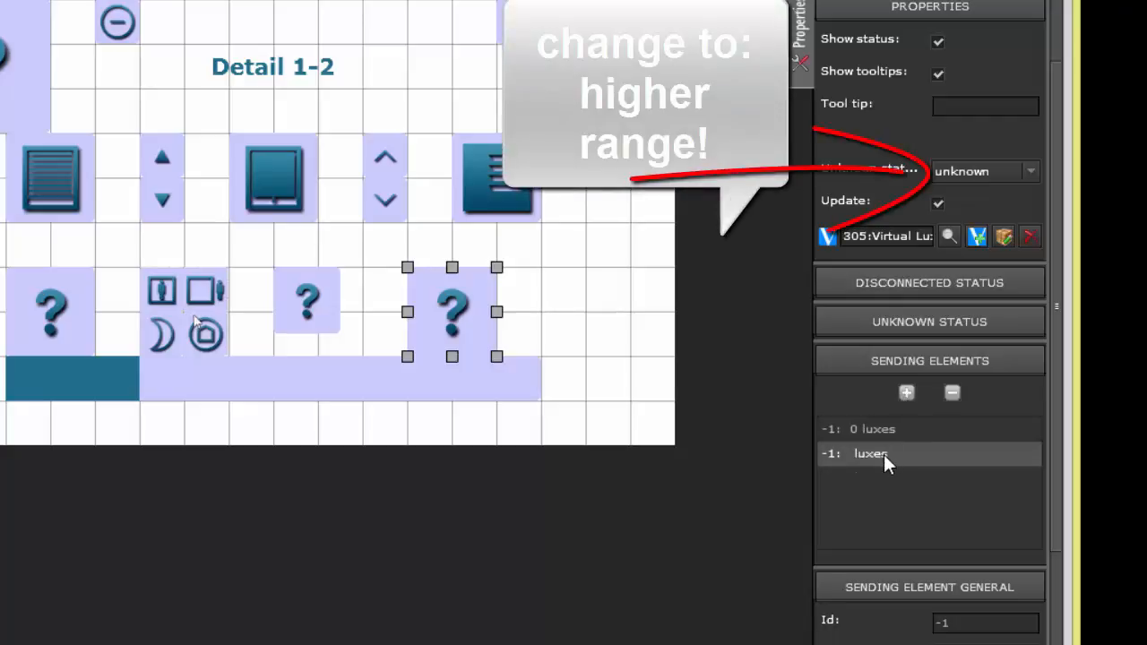
left_click(885, 455)
left_click(906, 393)
left_click(906, 392)
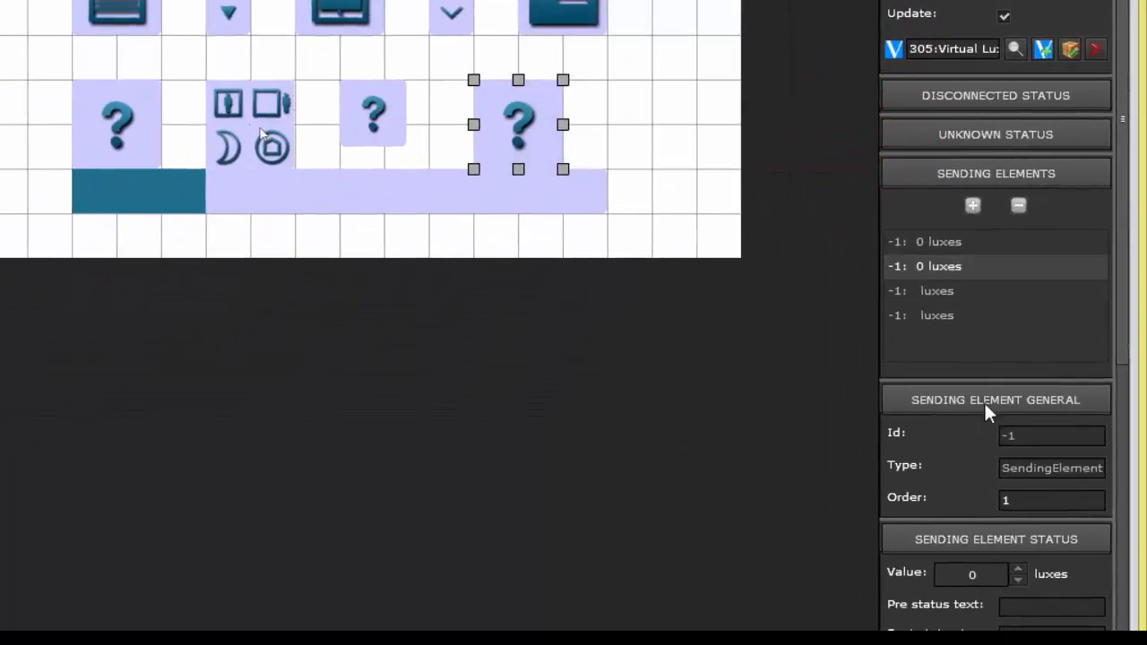
Step: Set the value of the second sending element to 200 luxes in its status settings
left_click(964, 538)
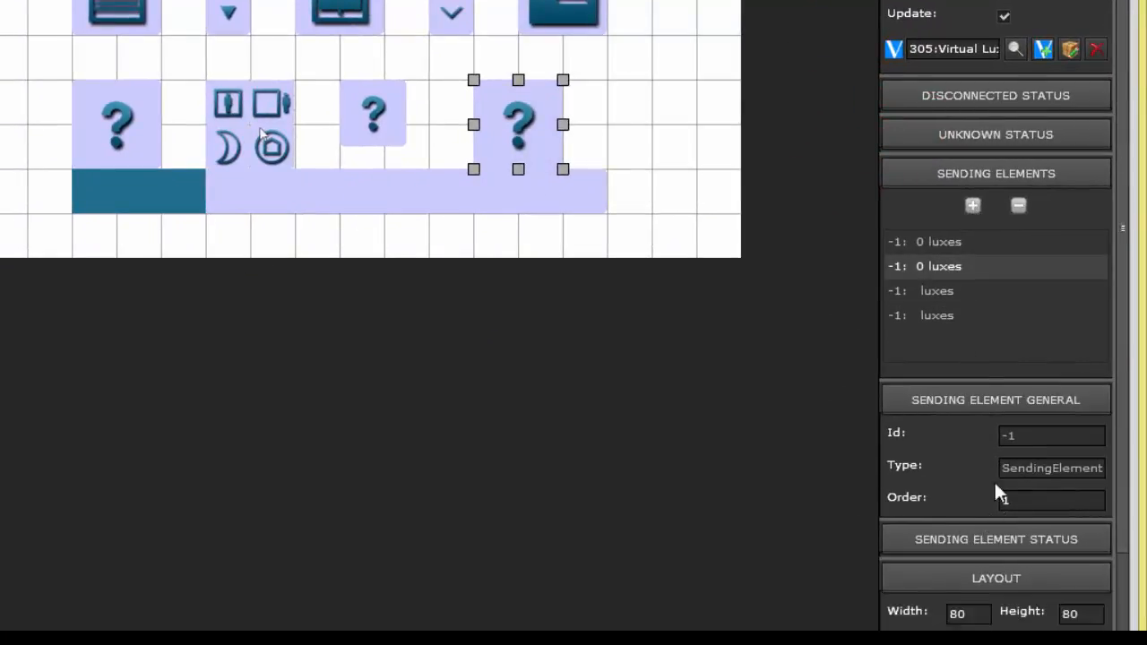
left_click(1039, 542)
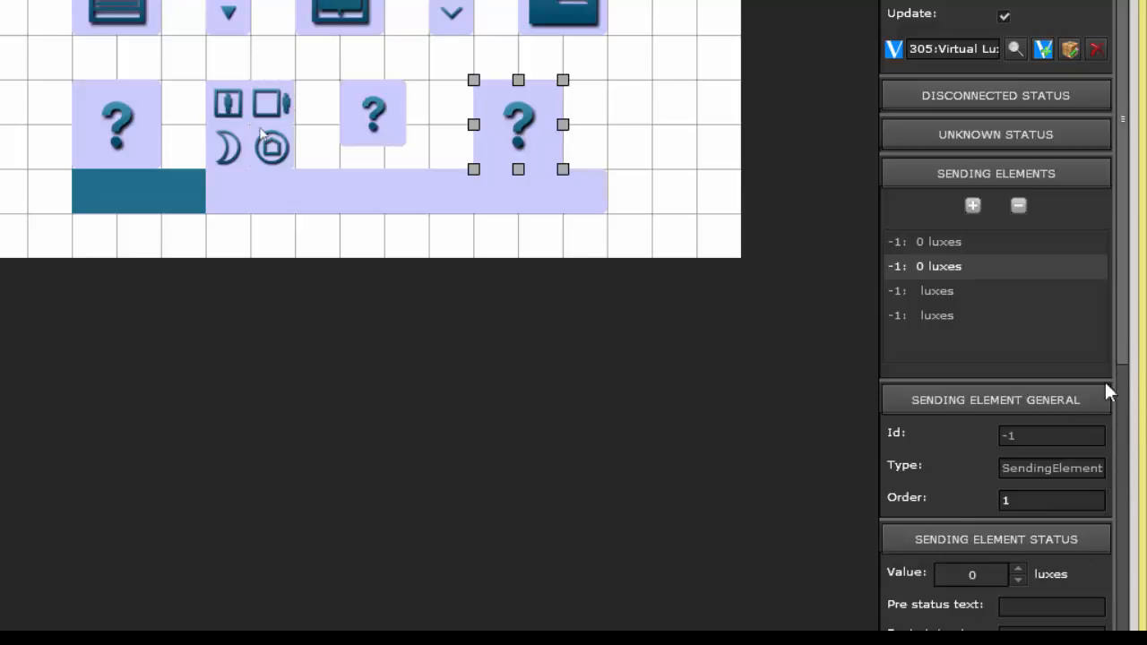
double_click(997, 575)
type("200")
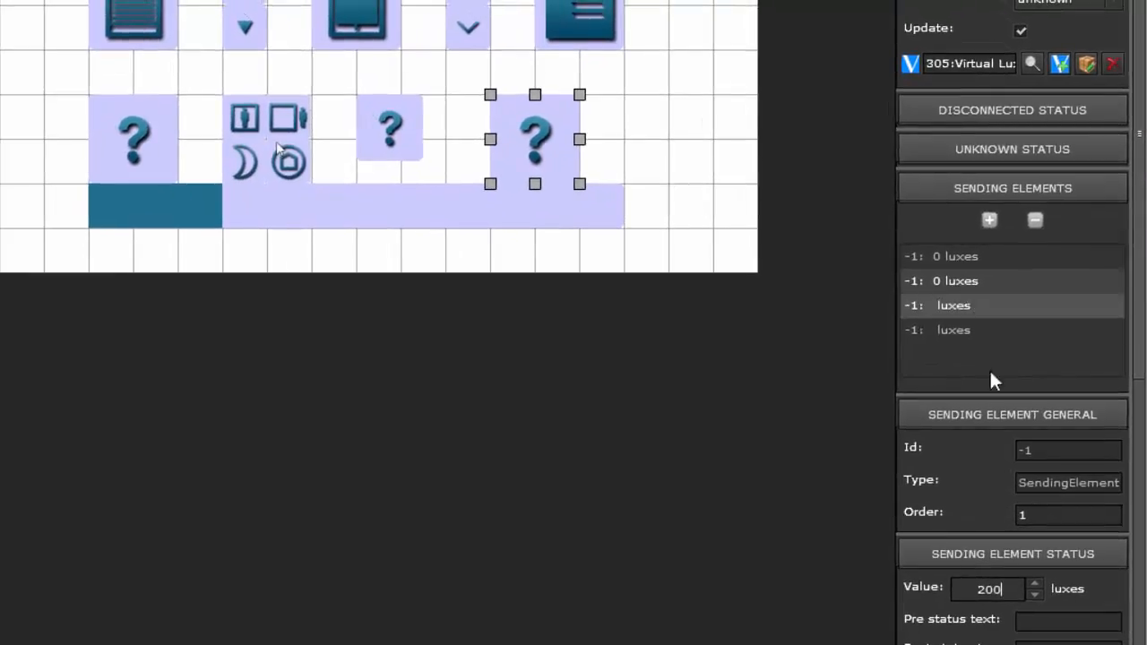
Step: Set the third sending element to 2000 luxes and the fourth to 50000 luxes
left_click(949, 305)
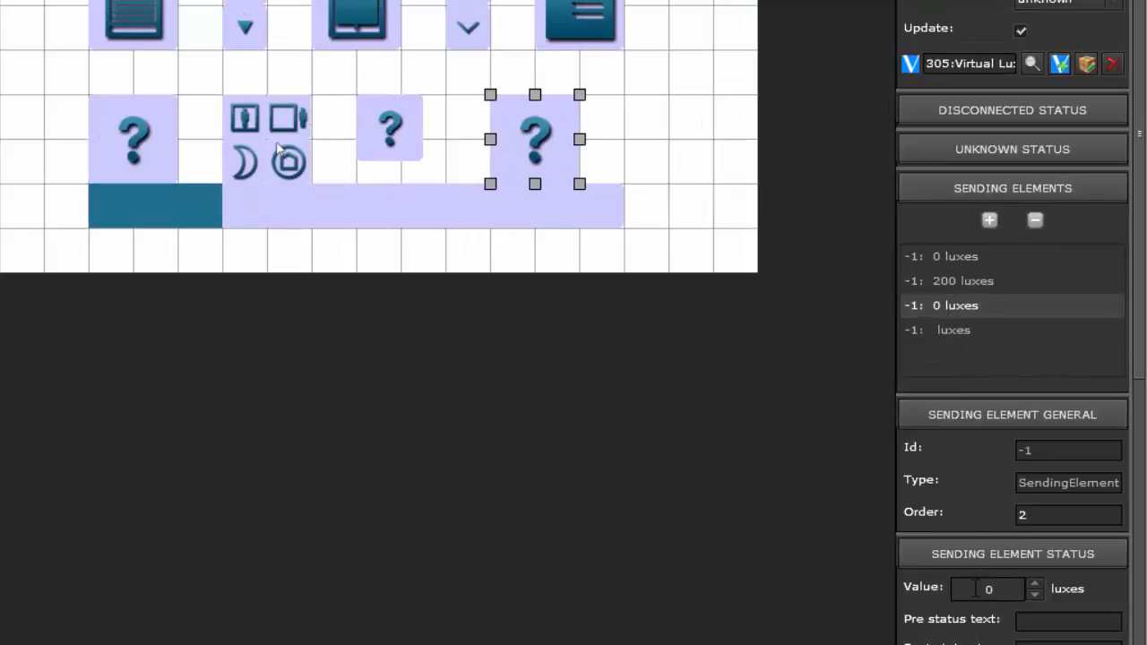
left_click_drag(978, 589, 1020, 592)
type("2000")
left_click(955, 330)
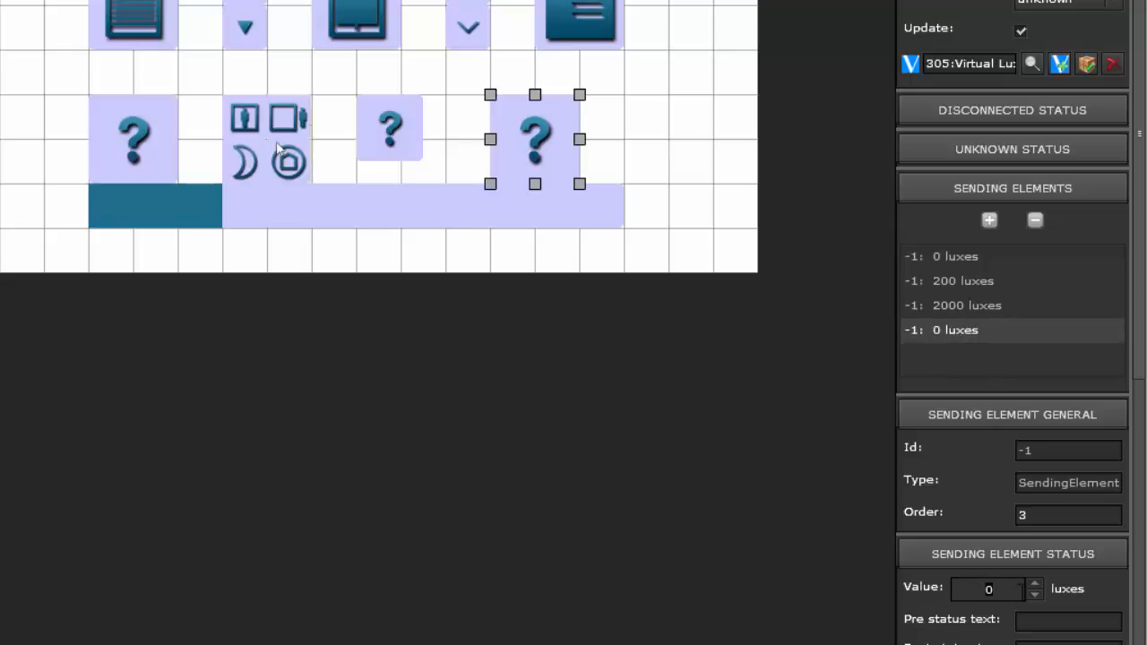
type("50000")
Step: Add a fifth sending element to the matrix element and set its value to 110000 luxes
left_click(991, 221)
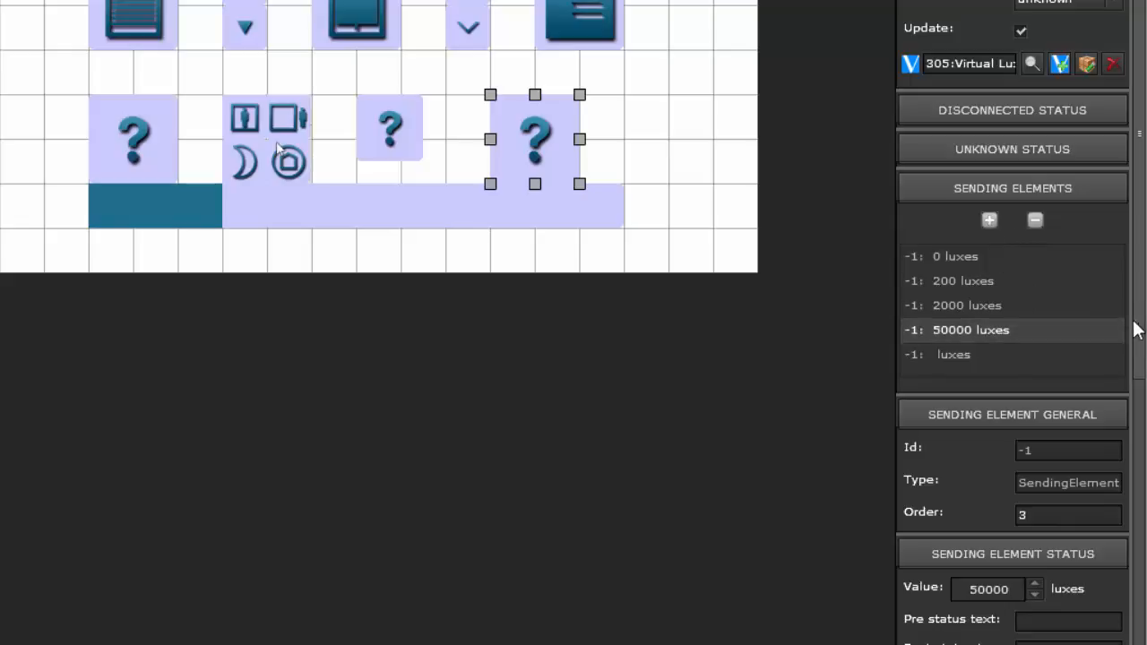
scroll(1134, 330, "down", 3)
left_click(967, 229)
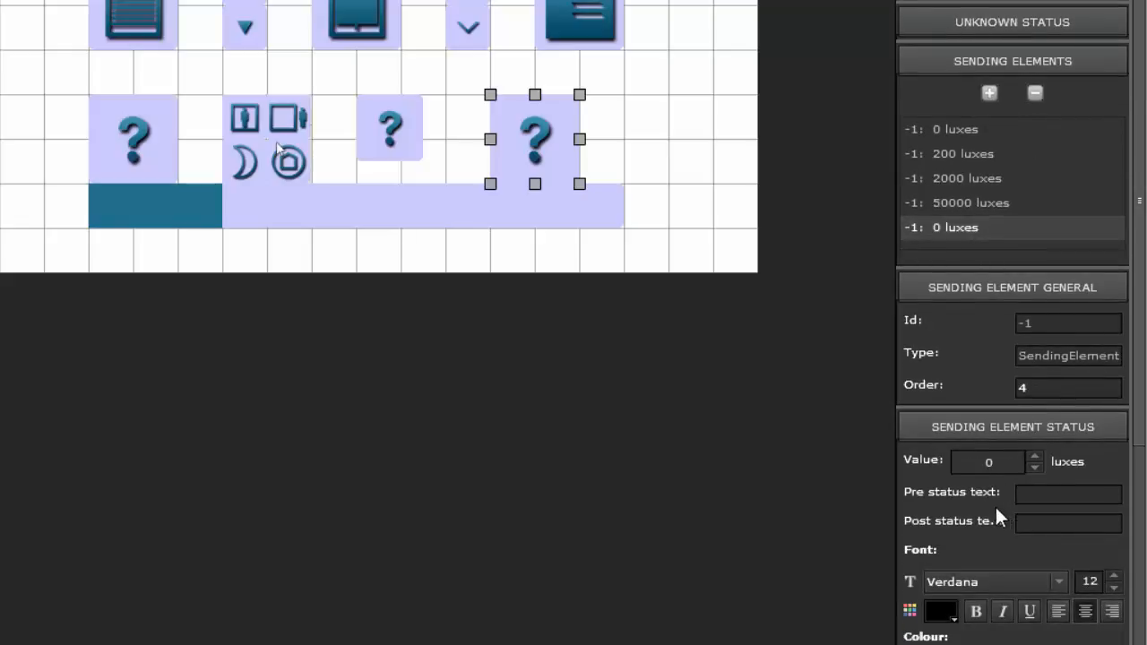
left_click(1019, 468)
type("110000")
left_click(1007, 207)
left_click(999, 226)
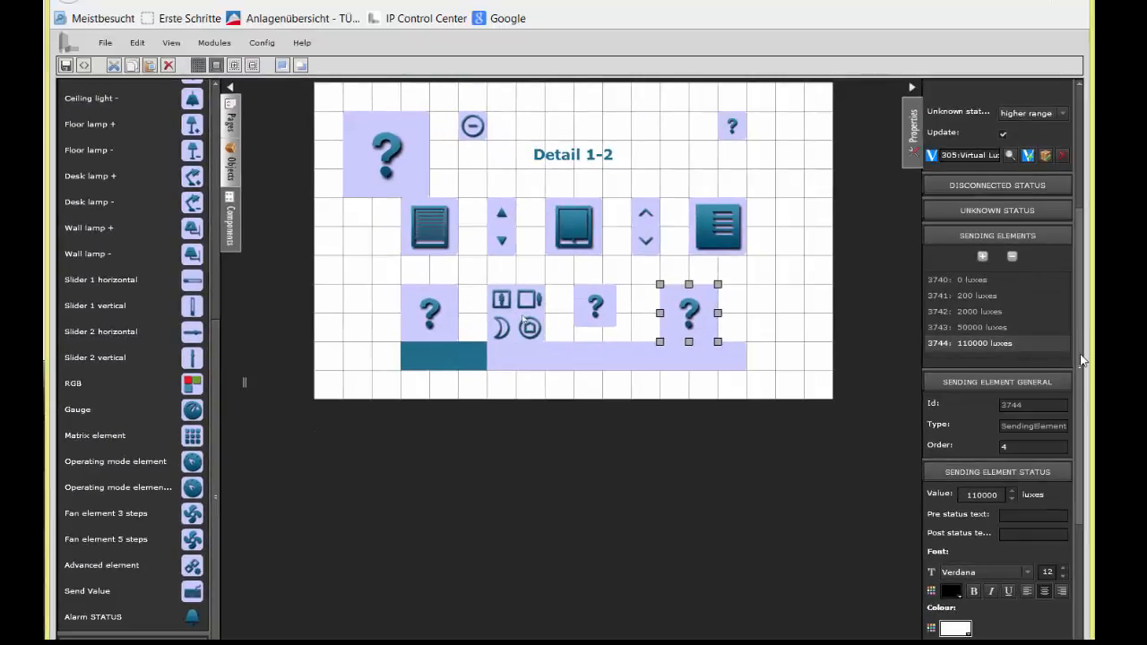
Step: Upload the image file ab_50000_Lux as the picture of the 110000 luxes sending element
left_click_drag(1080, 354, 1086, 470)
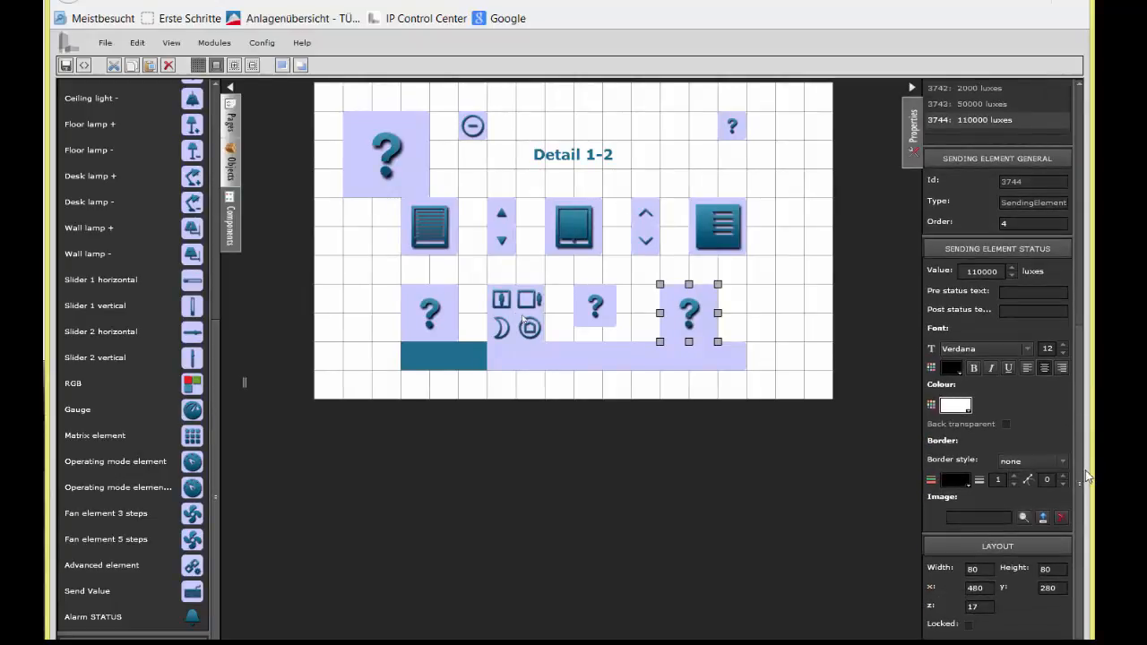
left_click(1043, 518)
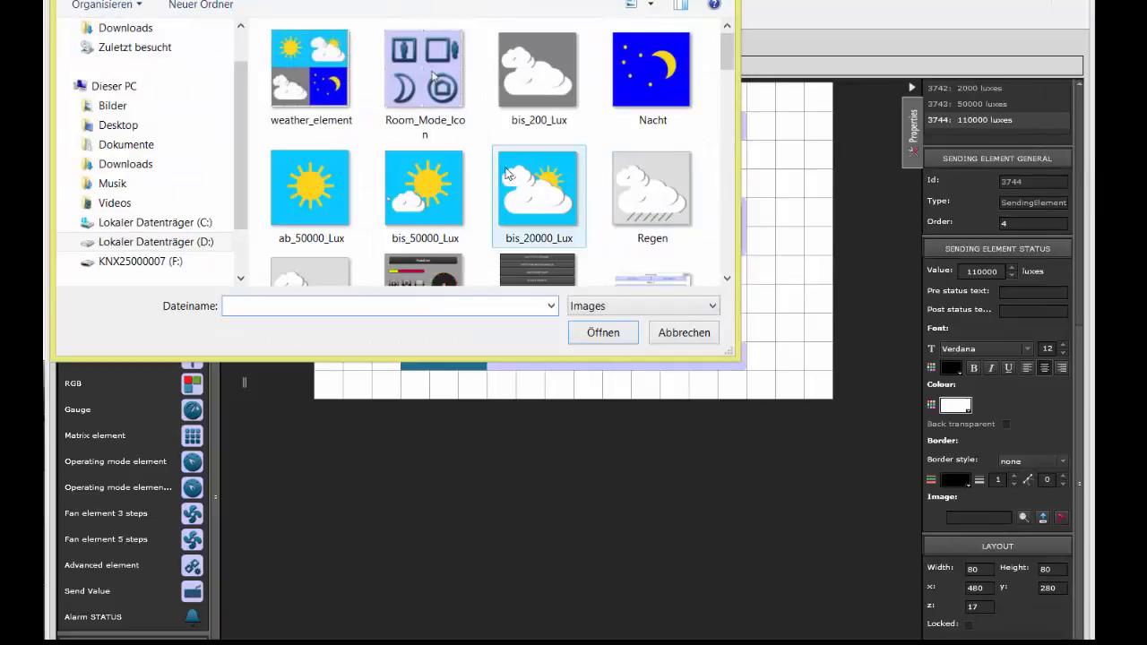
left_click(308, 193)
left_click(598, 334)
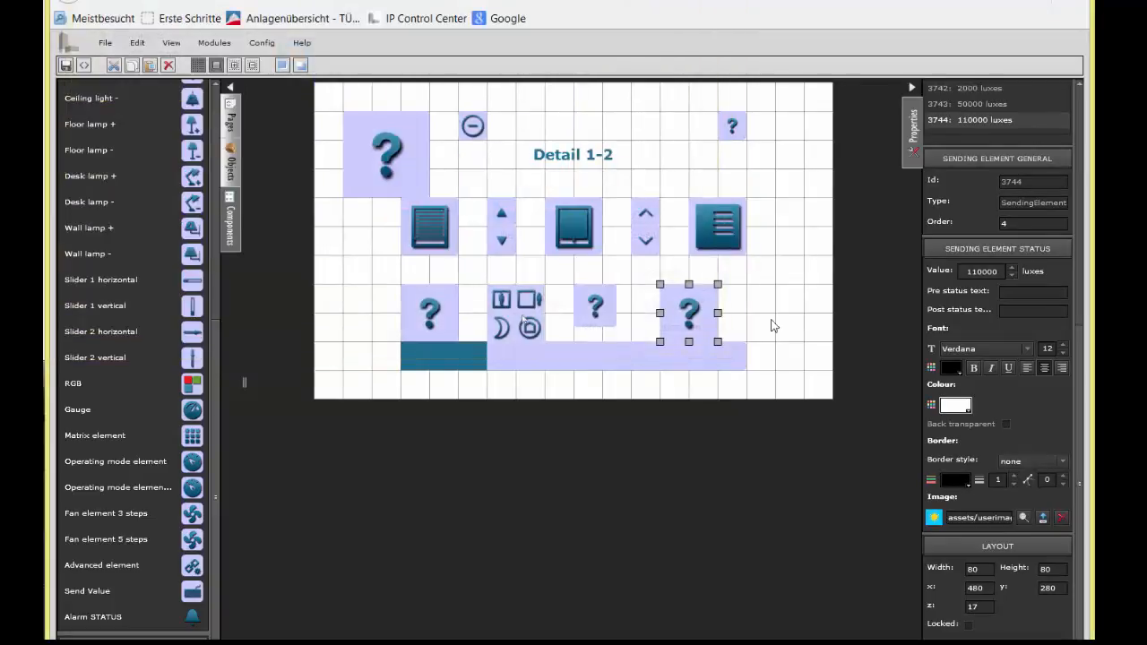
Step: Upload the image file bis_50000_Lux as the picture of the 50000 luxes sending element
left_click(986, 103)
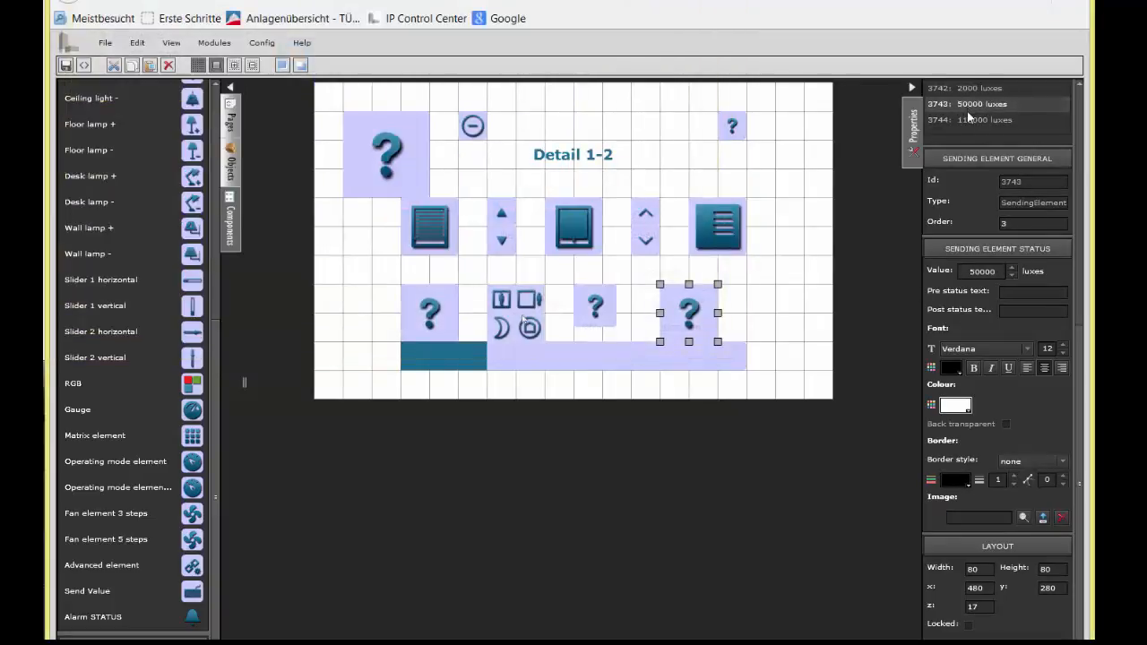
left_click(1044, 520)
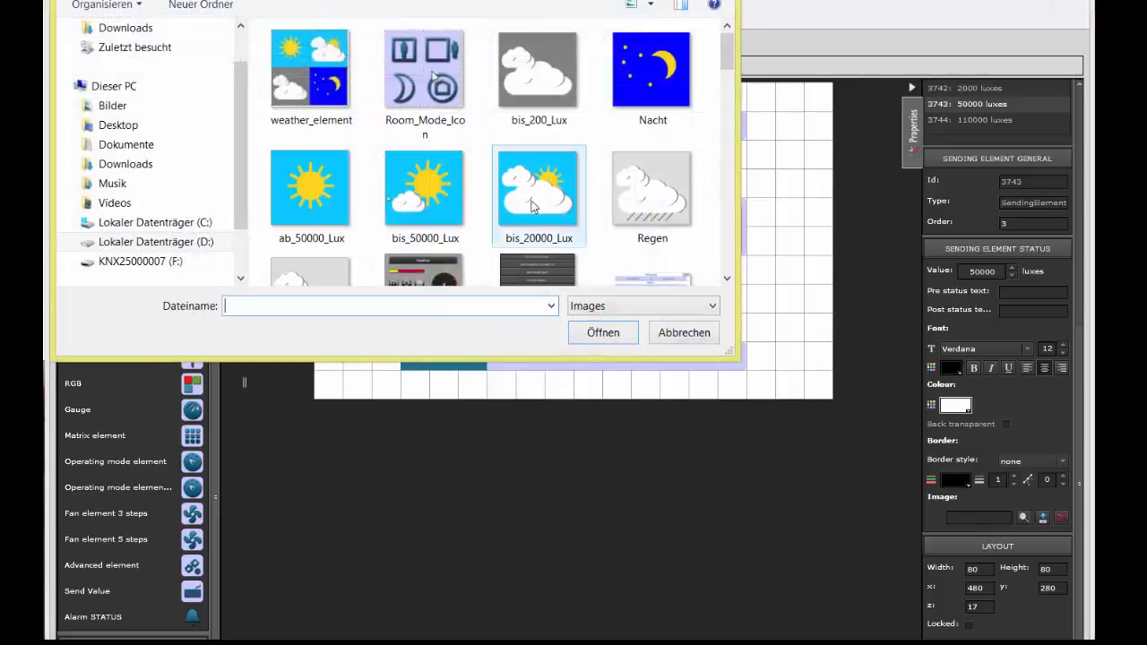
left_click(433, 191)
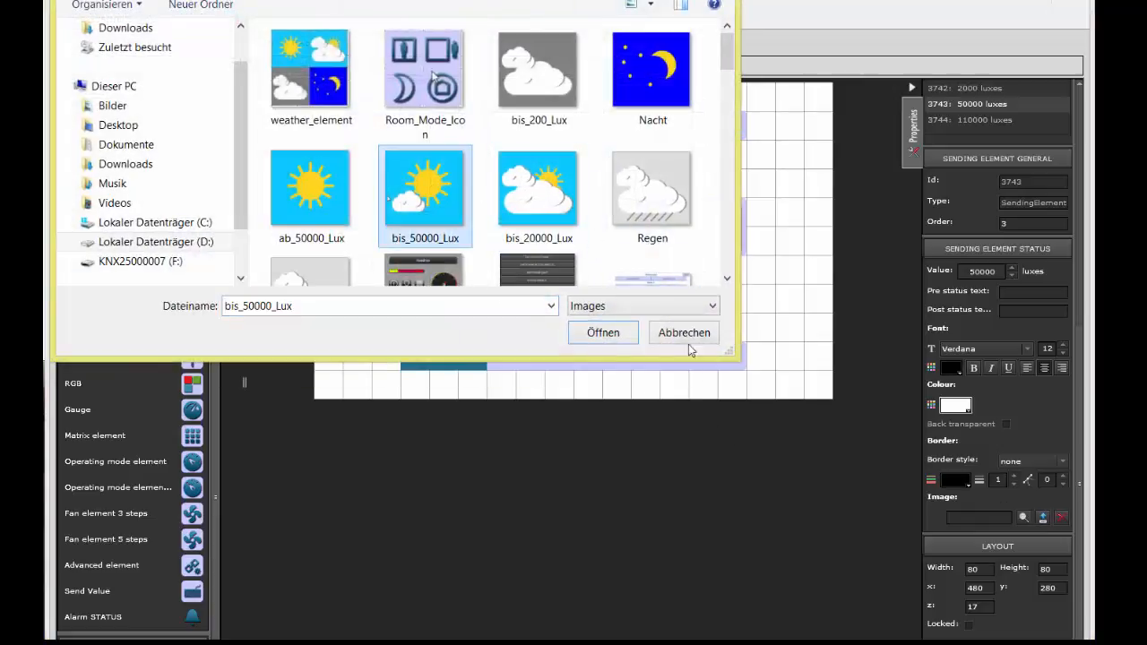
left_click(603, 334)
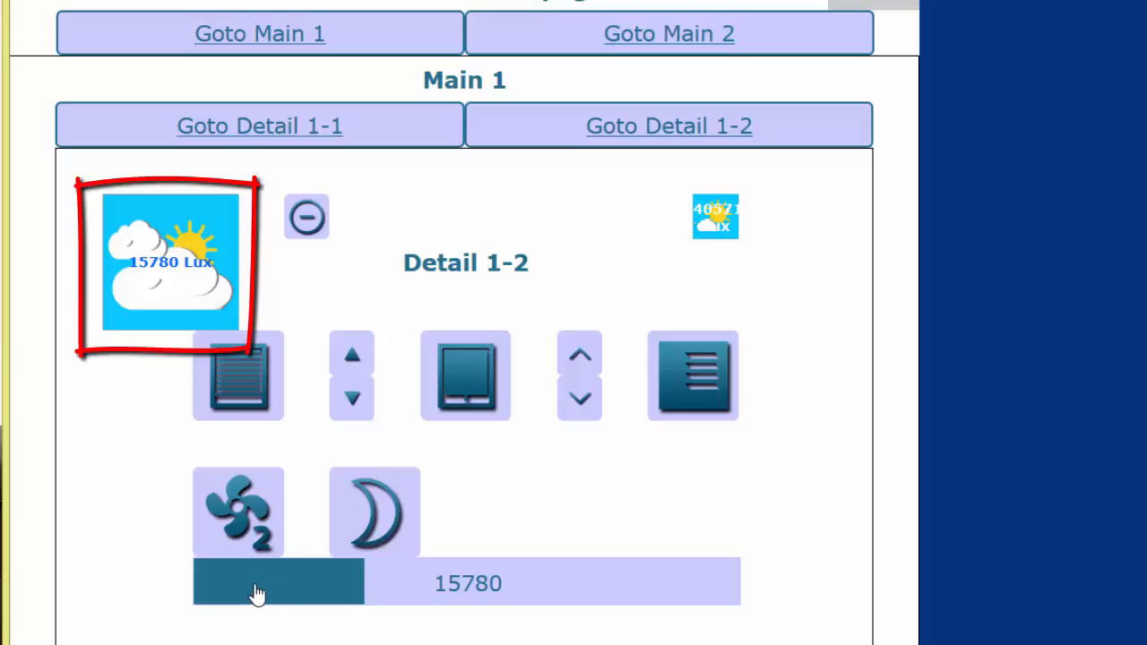
Step: On the live Detail 1-2 page, set the lux slider to about 421, 11991, 33341 and its maximum, and operate the rain test button twice
left_click(199, 592)
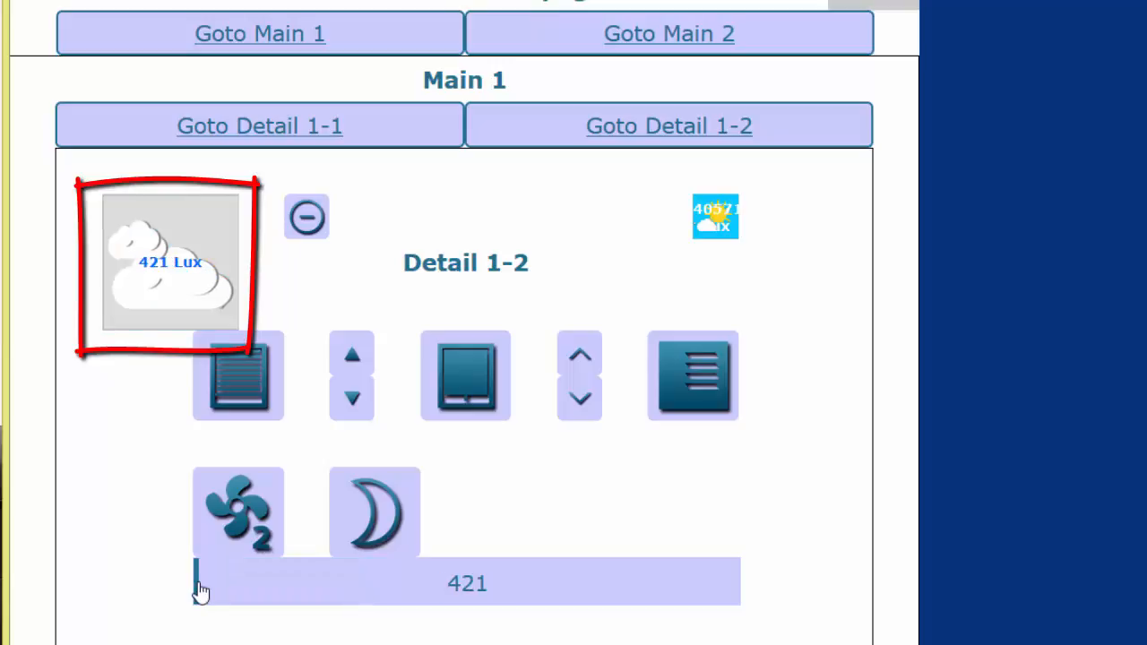
left_click(323, 596)
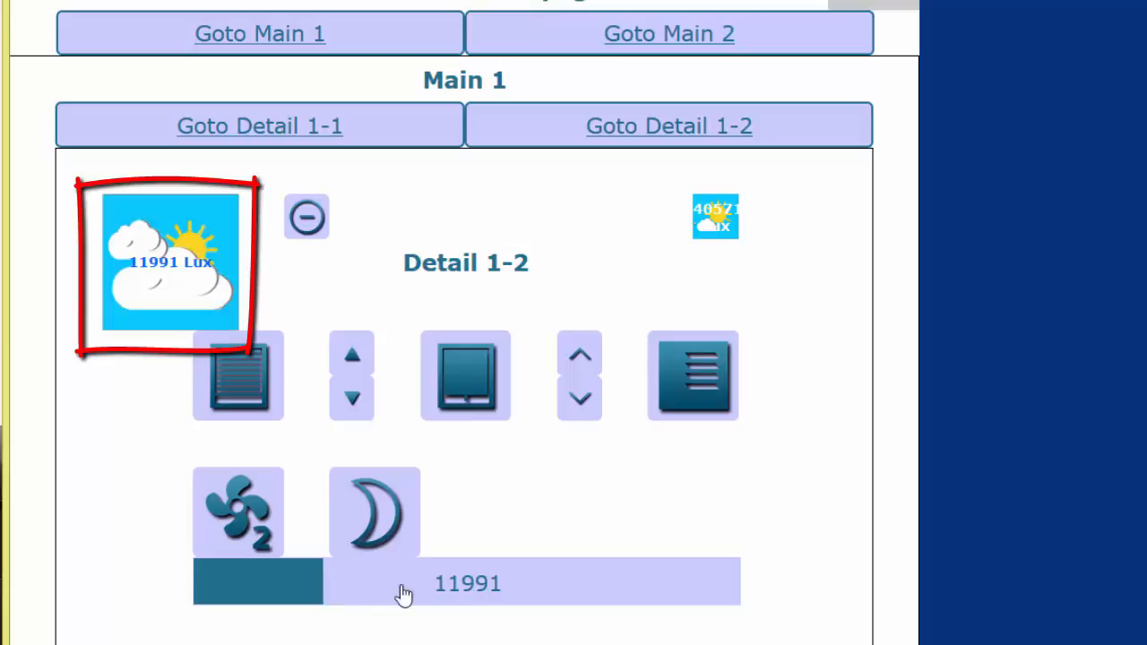
left_click(551, 591)
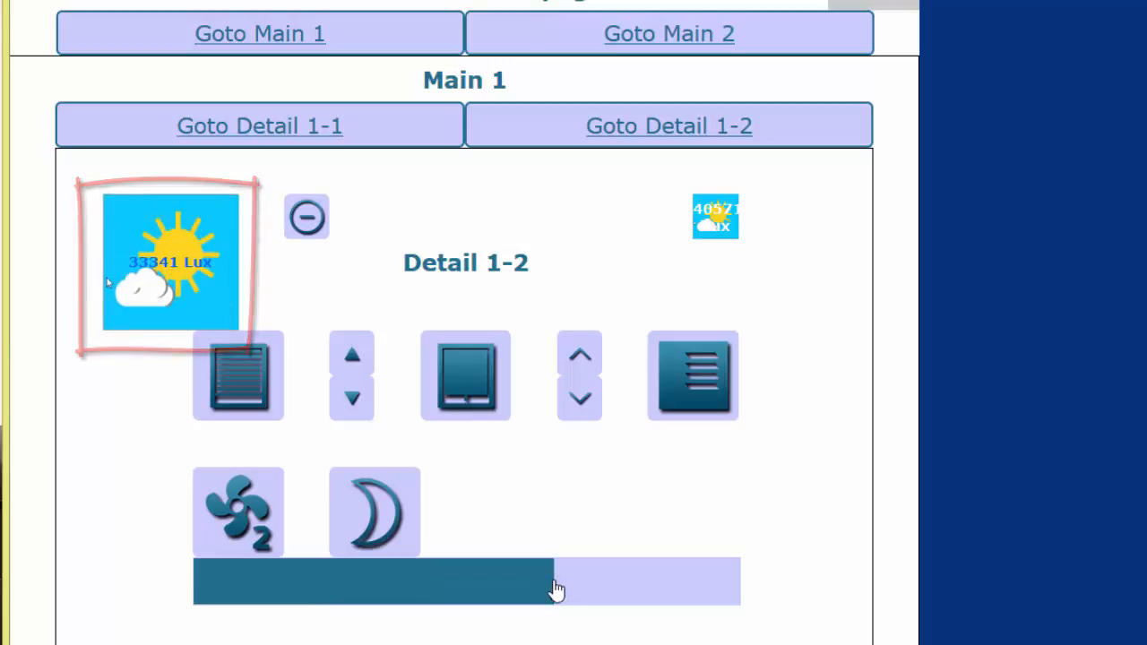
left_click(739, 592)
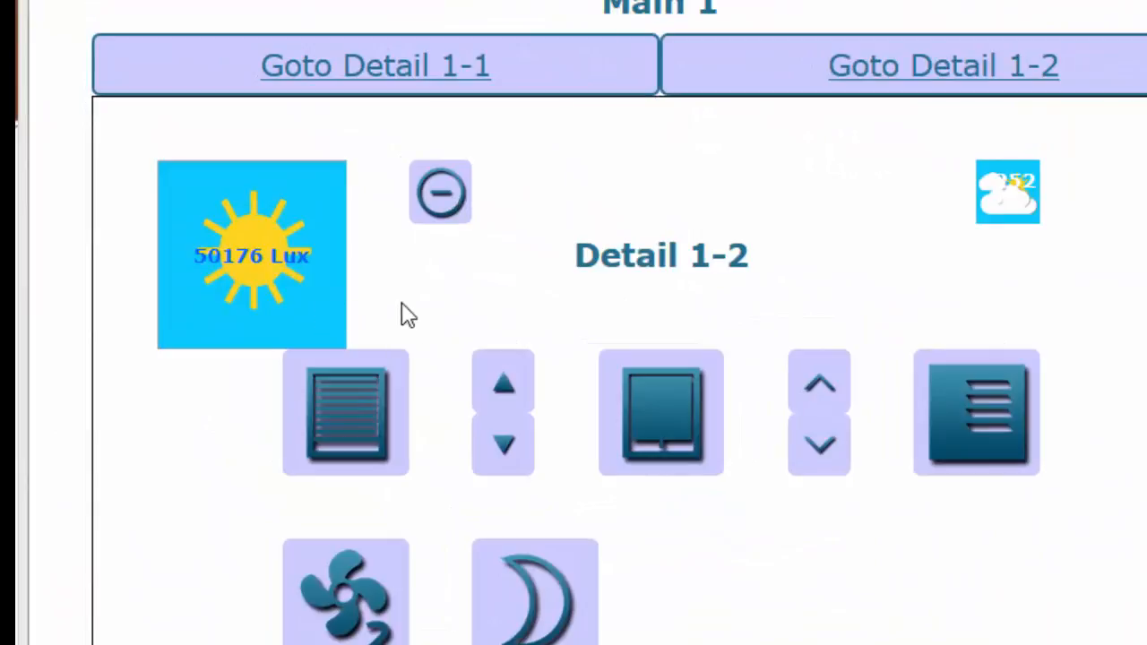
left_click(441, 204)
left_click(441, 205)
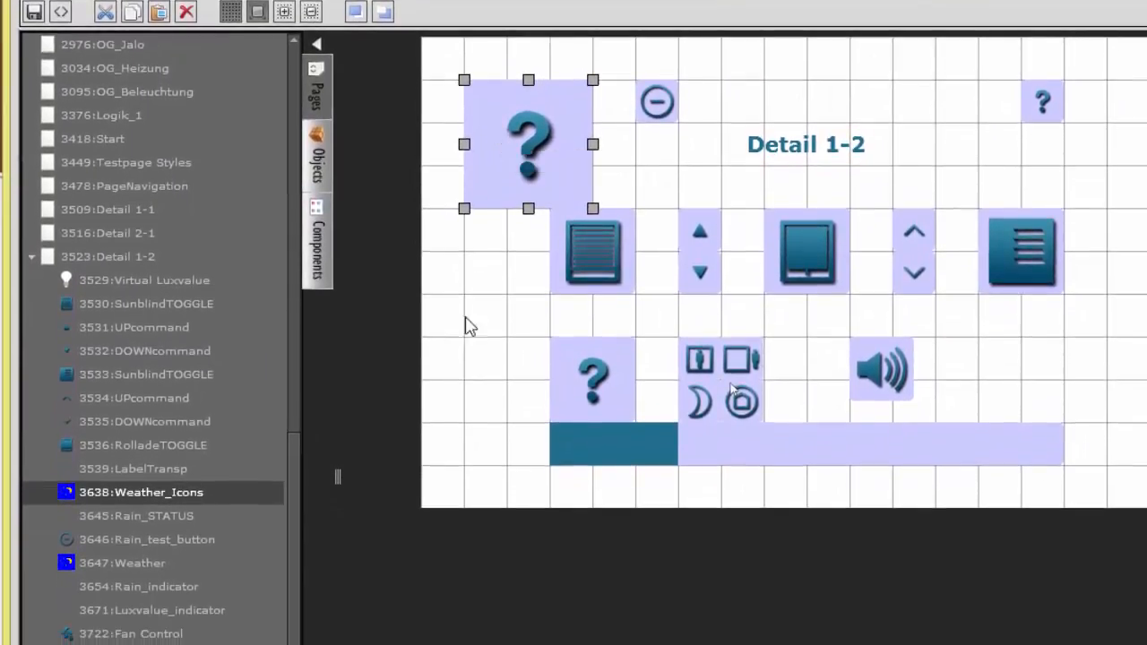
Step: In the editor, examine the status settings of the Luxvalue_indicator's 2000 luxes sending element on page Detail 1-2
left_click(155, 515)
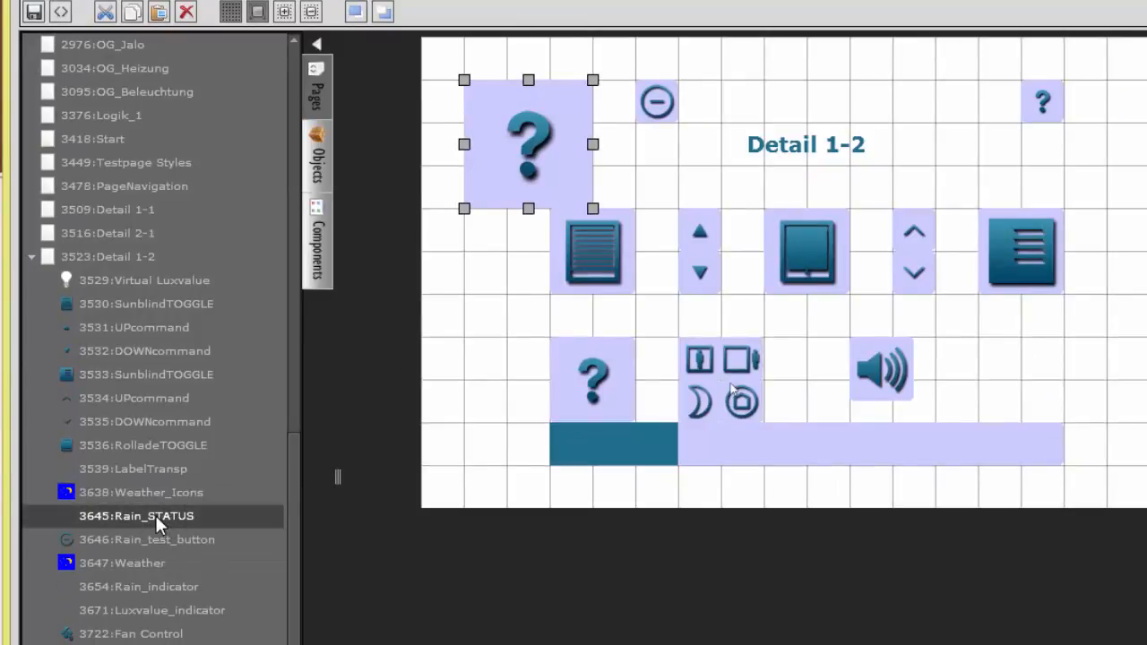
left_click(165, 614)
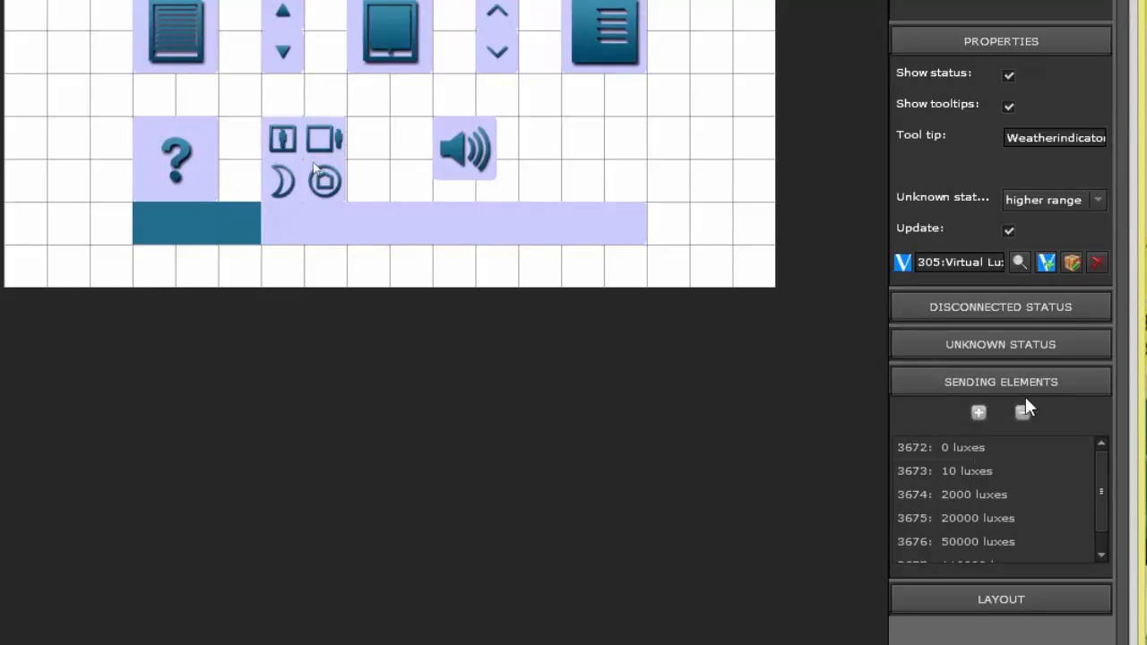
left_click(972, 495)
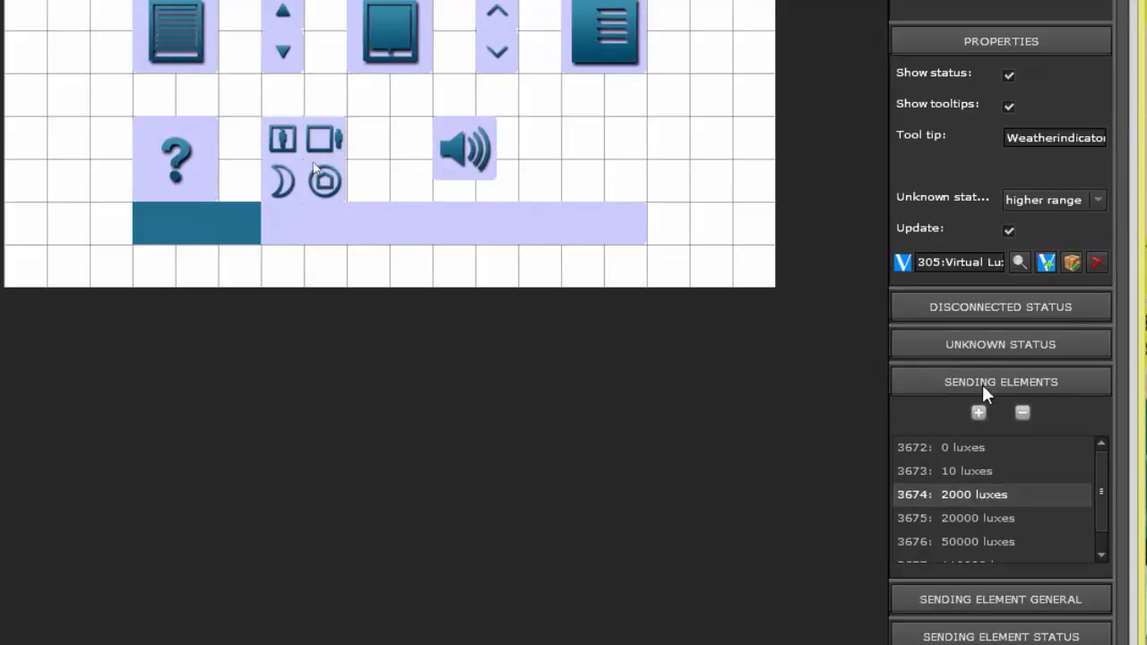
left_click(1025, 633)
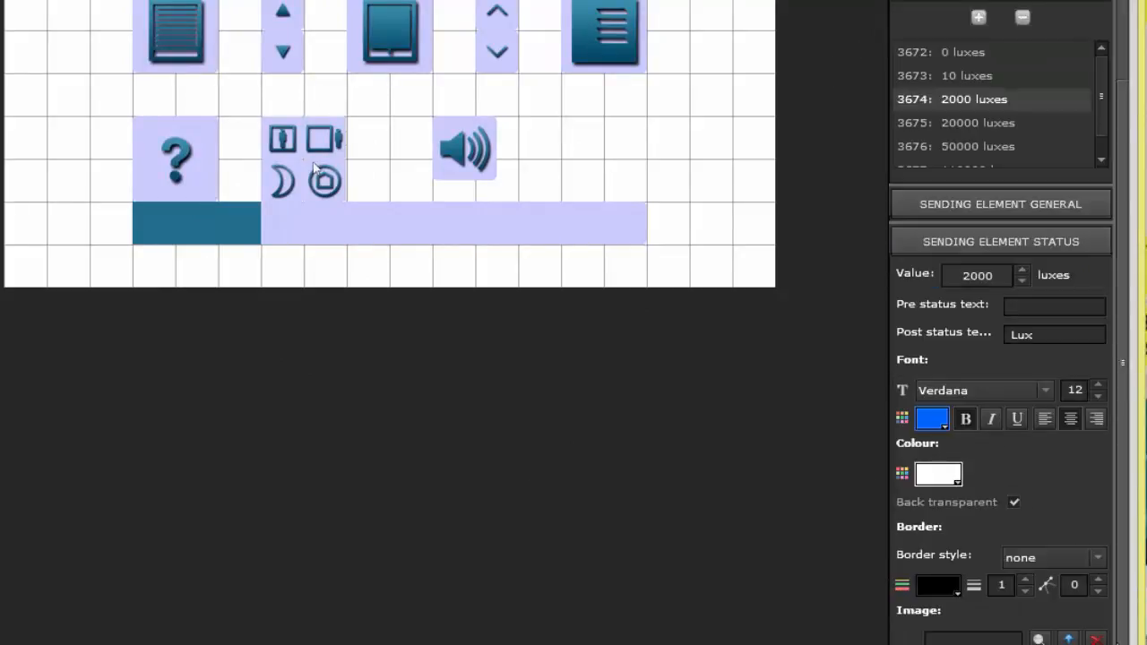
scroll(1097, 512, "down", 3)
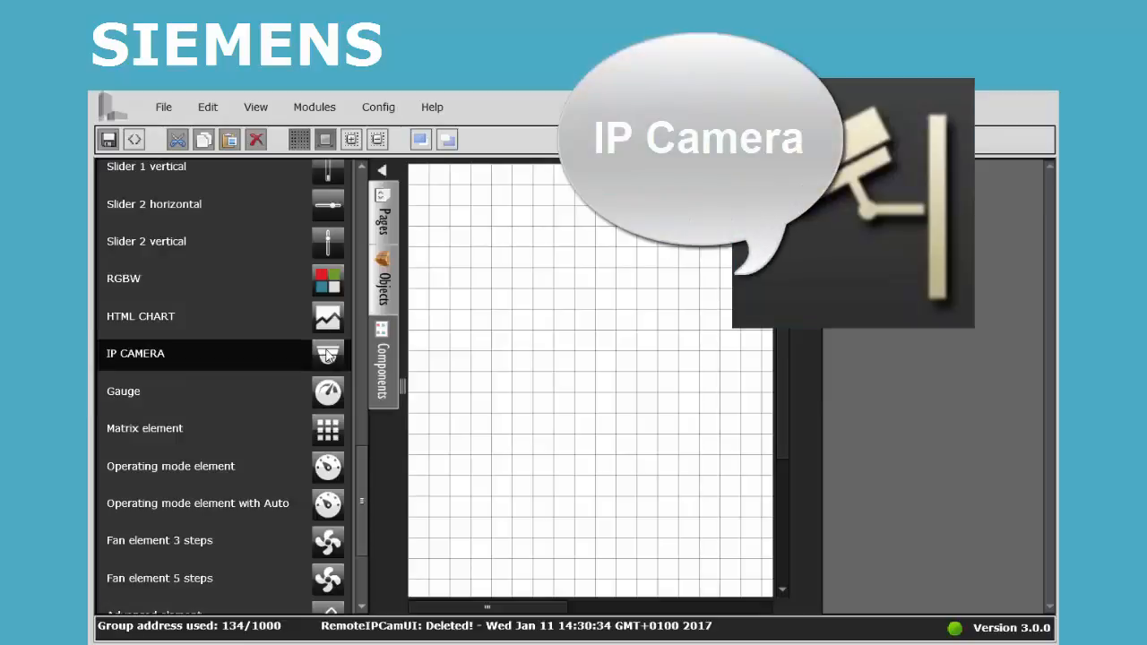
Step: Place an IP camera element on the page, enlarge it to about 15 × 15 grid squares and shift it one square left
left_click_drag(328, 355, 445, 233)
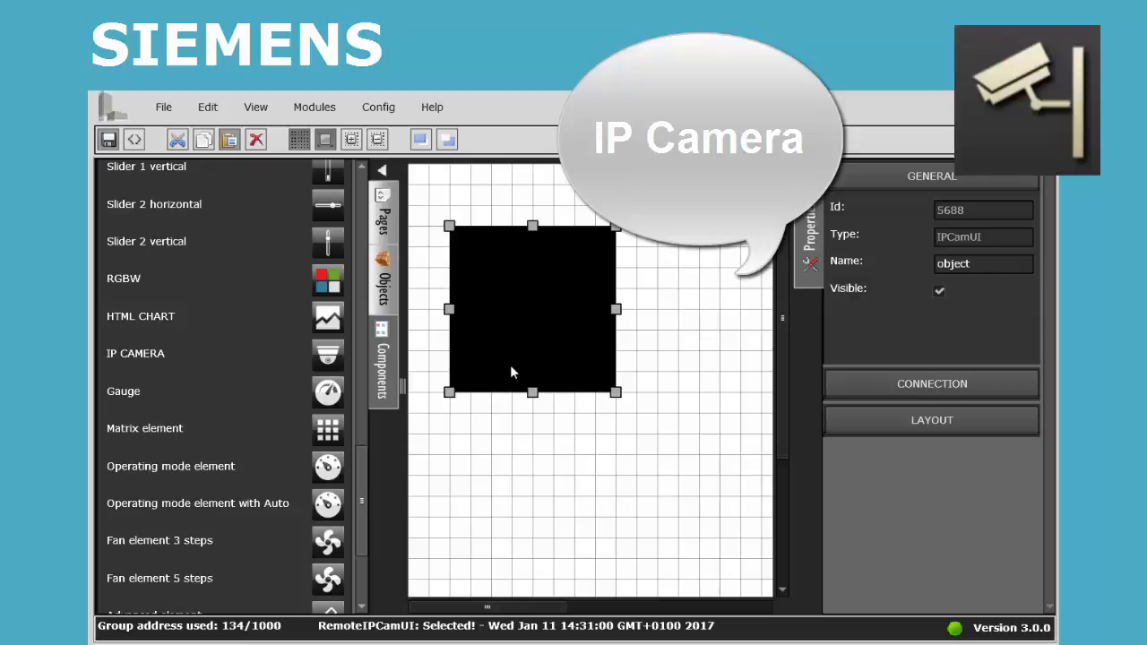
left_click_drag(616, 393, 761, 539)
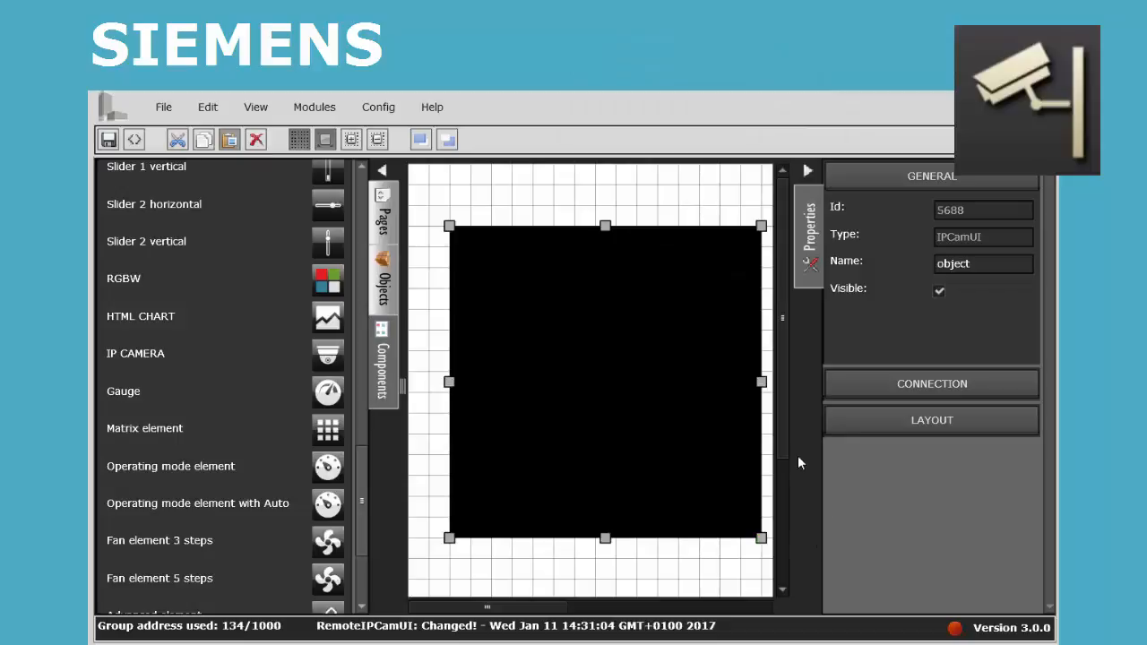
left_click_drag(675, 393, 657, 395)
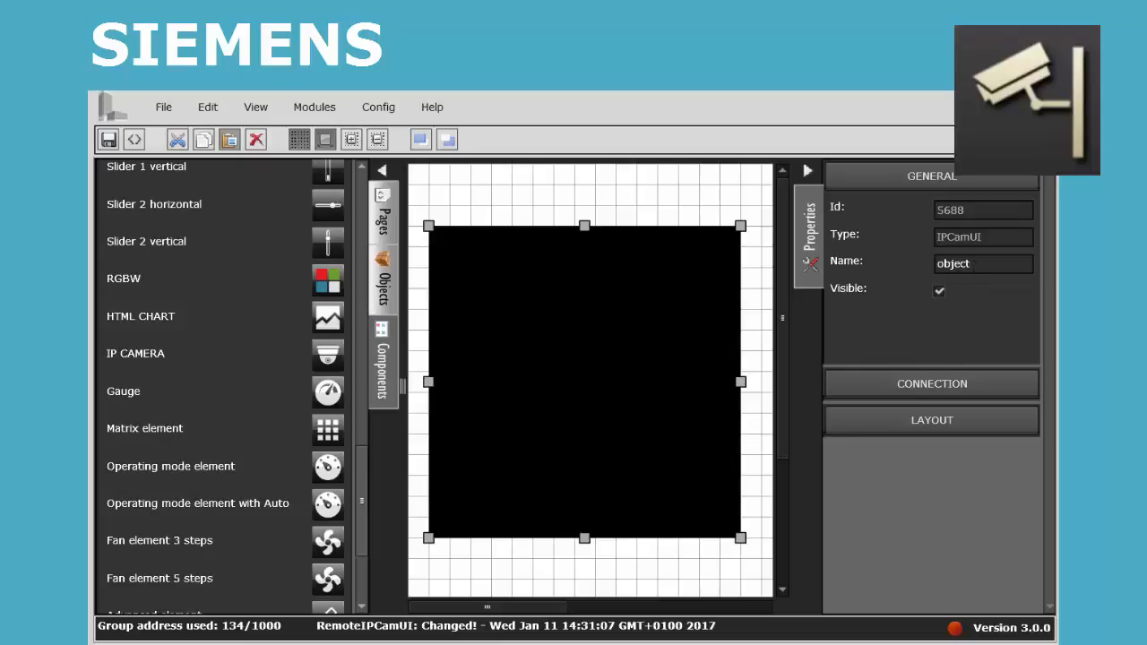
Step: Name the IP camera element Camera and open its connection settings
left_click_drag(981, 263, 893, 264)
type("Camera")
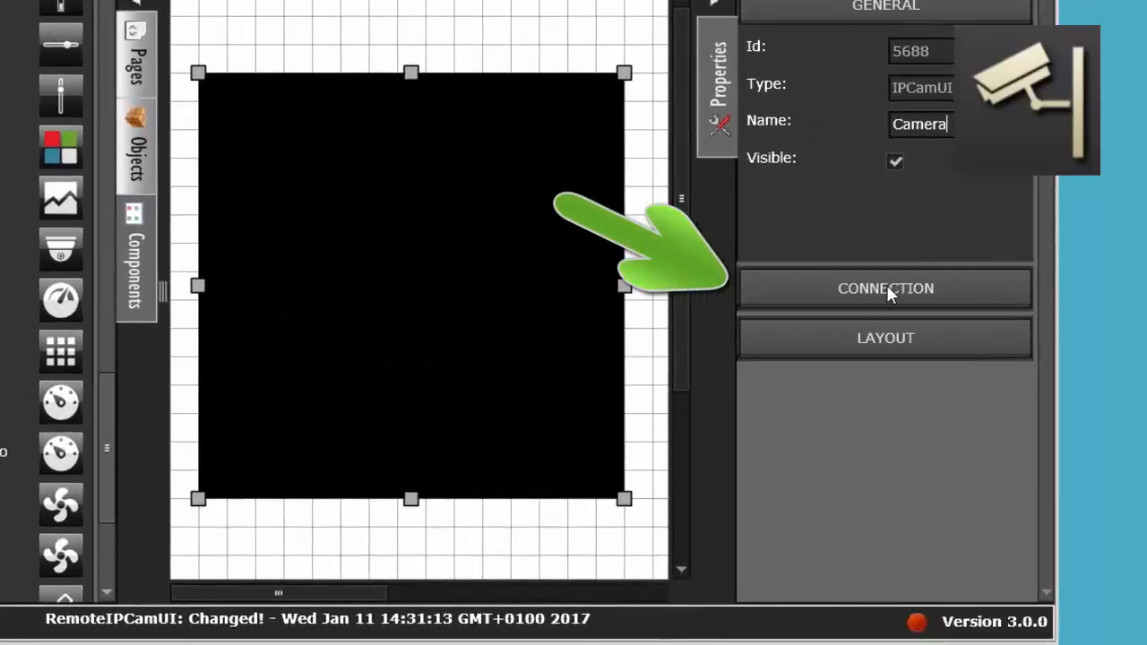
left_click(887, 286)
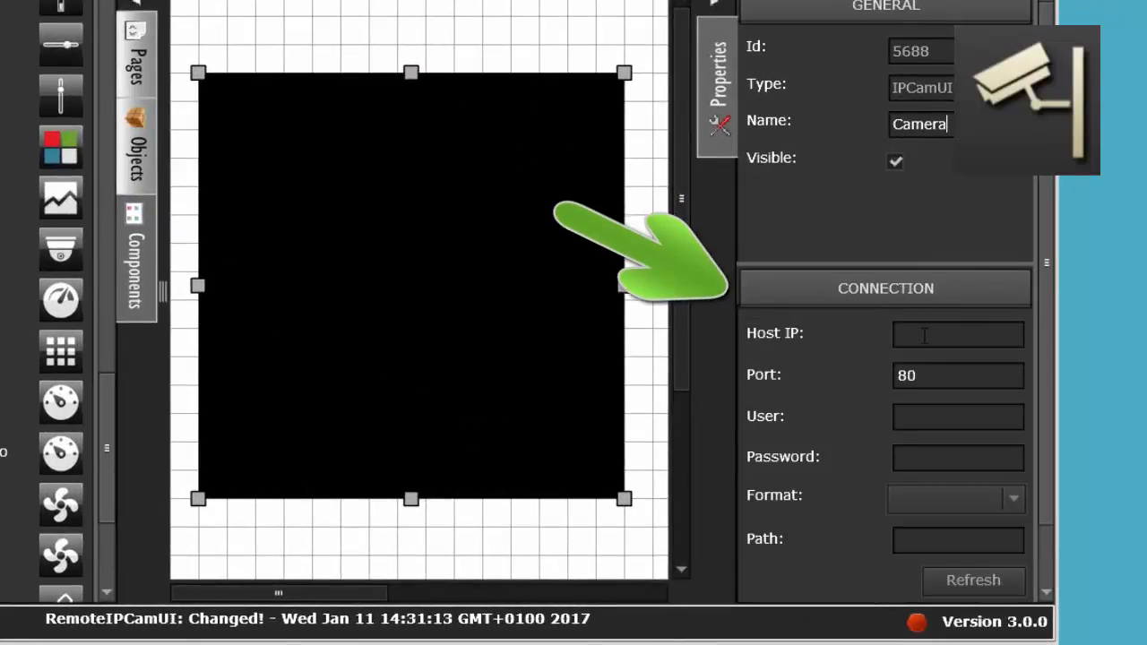
Step: Set the Camera element's host IP to 192.168.2.34
left_click(913, 333)
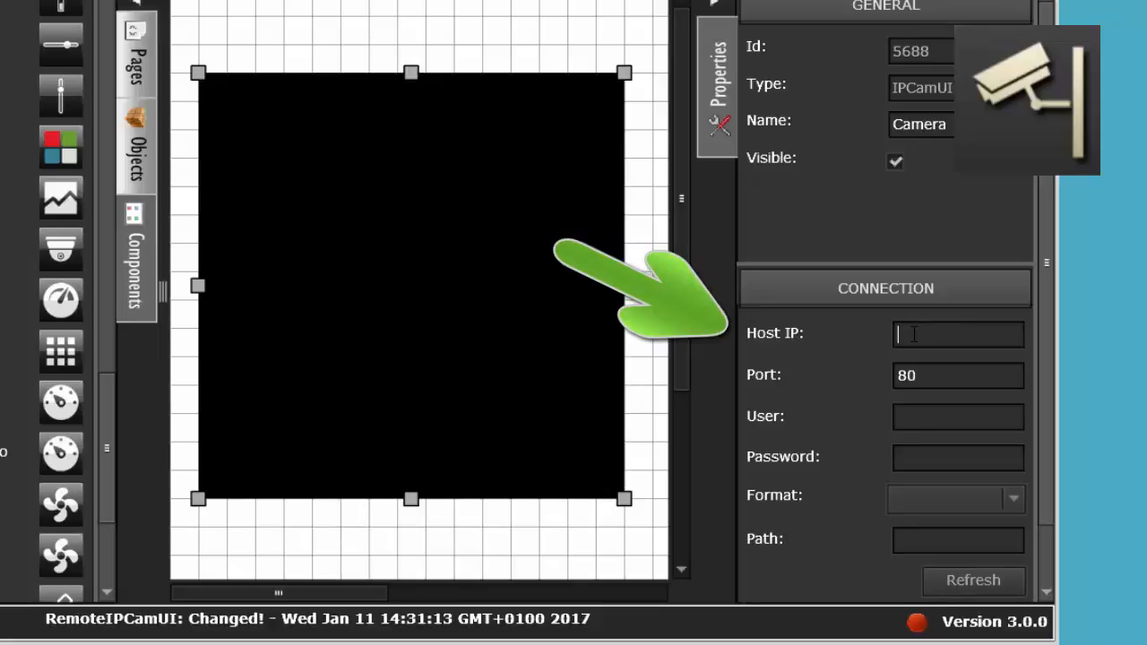
type("192.168")
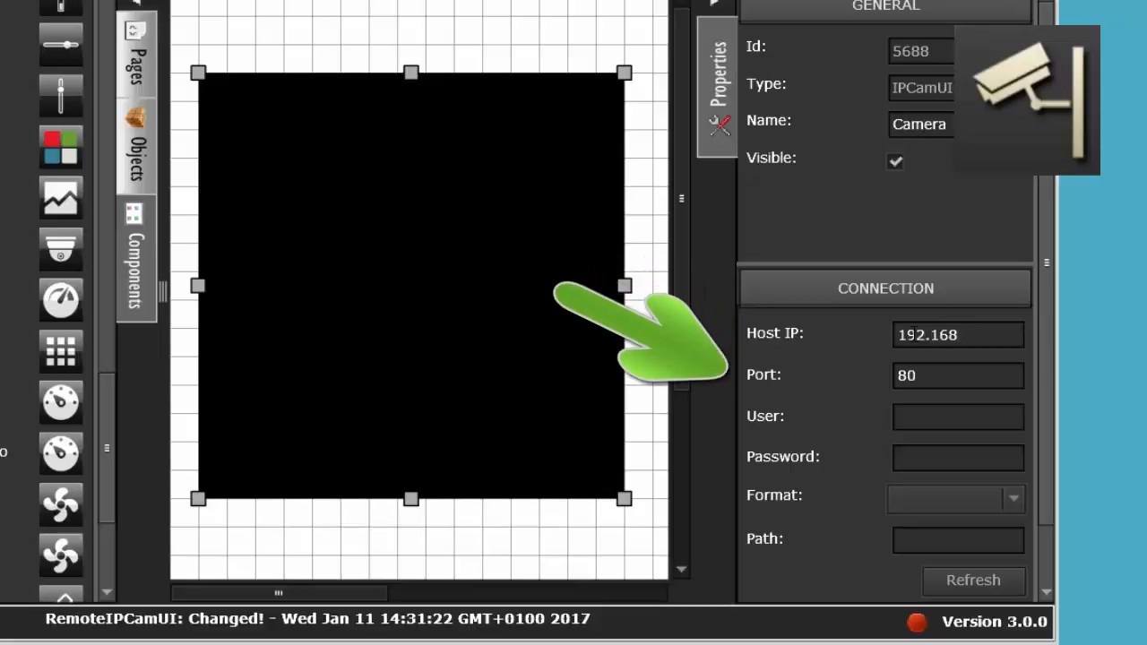
type(".2.34")
left_click(941, 375)
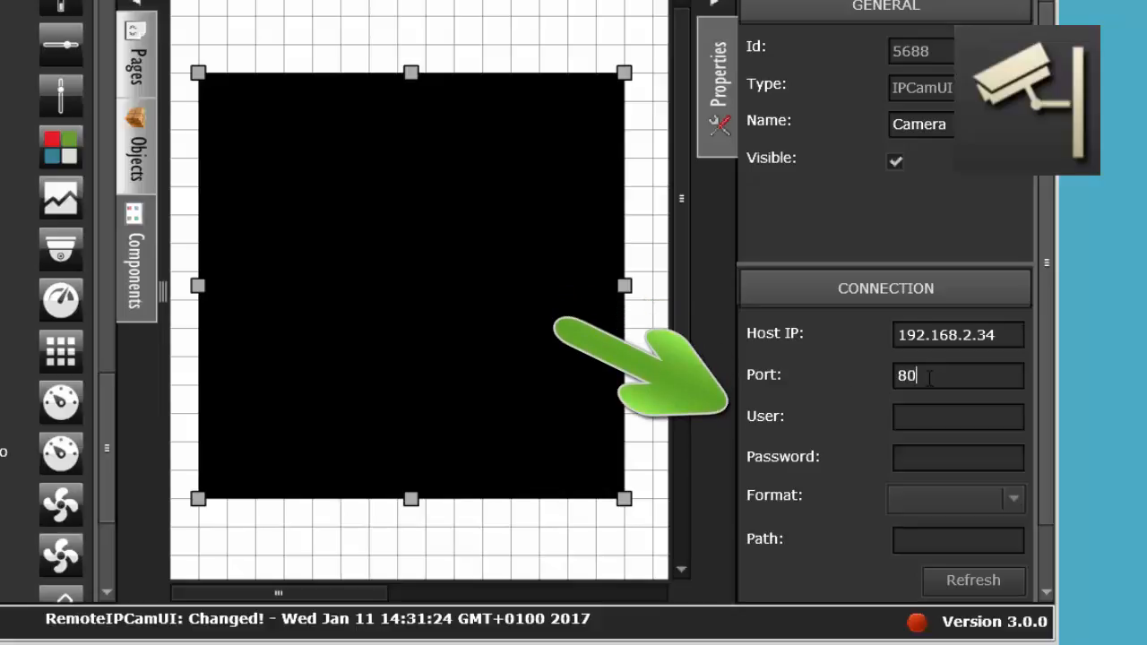
Step: Enter admin as the camera connection's user and fill in the camera password
left_click(921, 414)
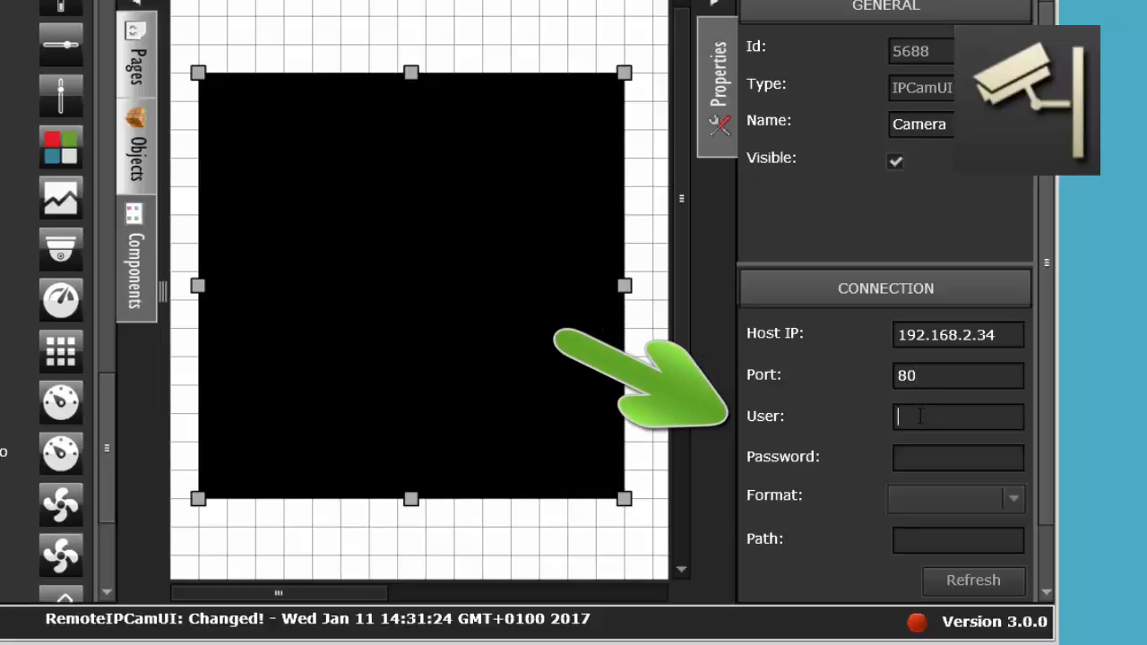
type("admin")
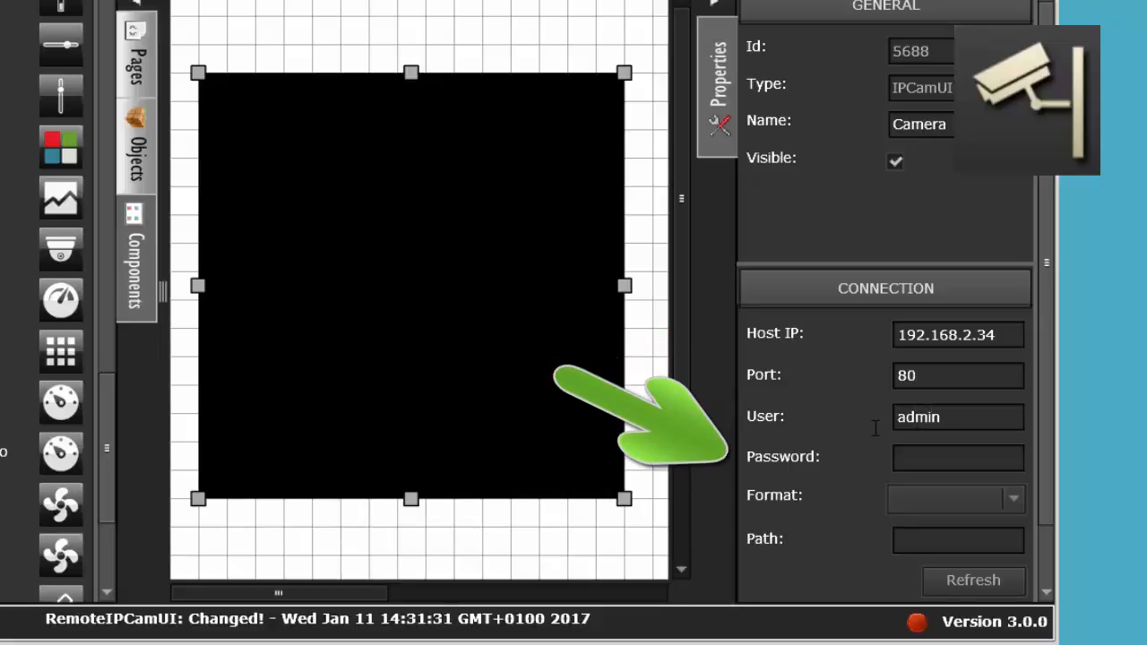
left_click(911, 455)
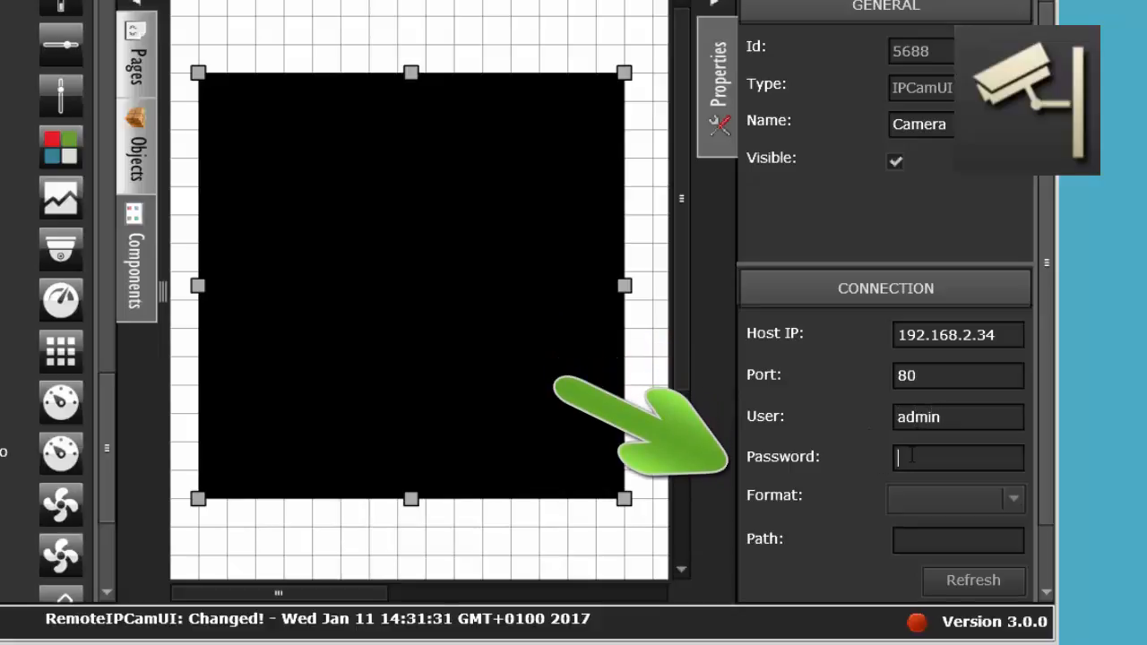
type("****")
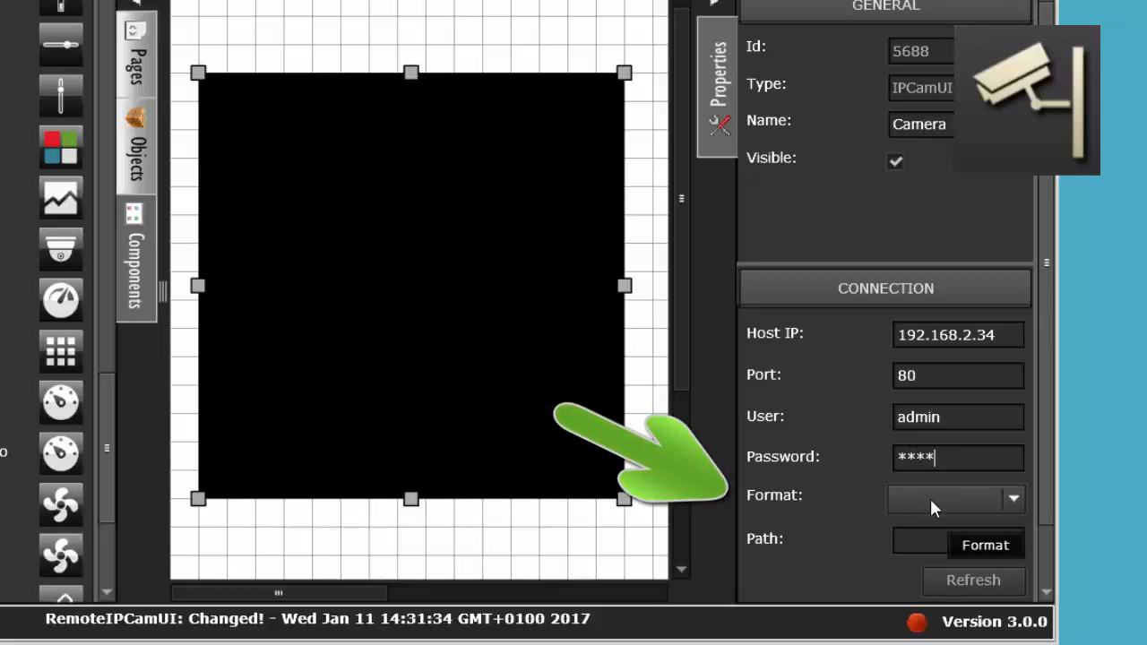
Step: Set the camera connection's format to jpg and its path to record/current.jpg, and refresh the camera
left_click(931, 500)
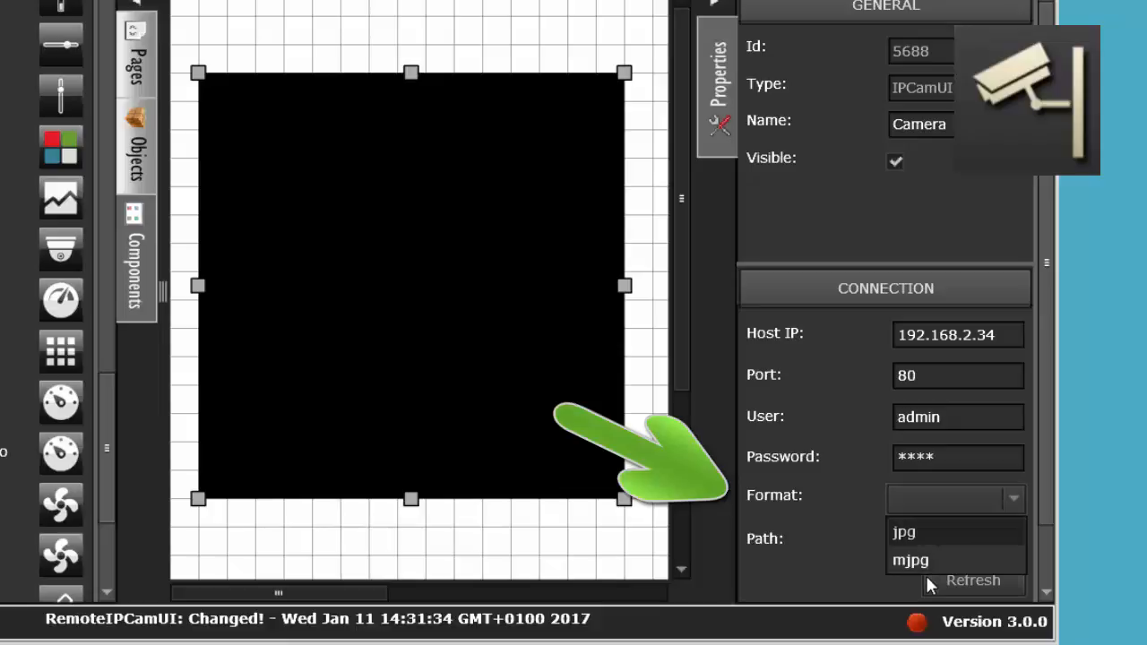
left_click(932, 533)
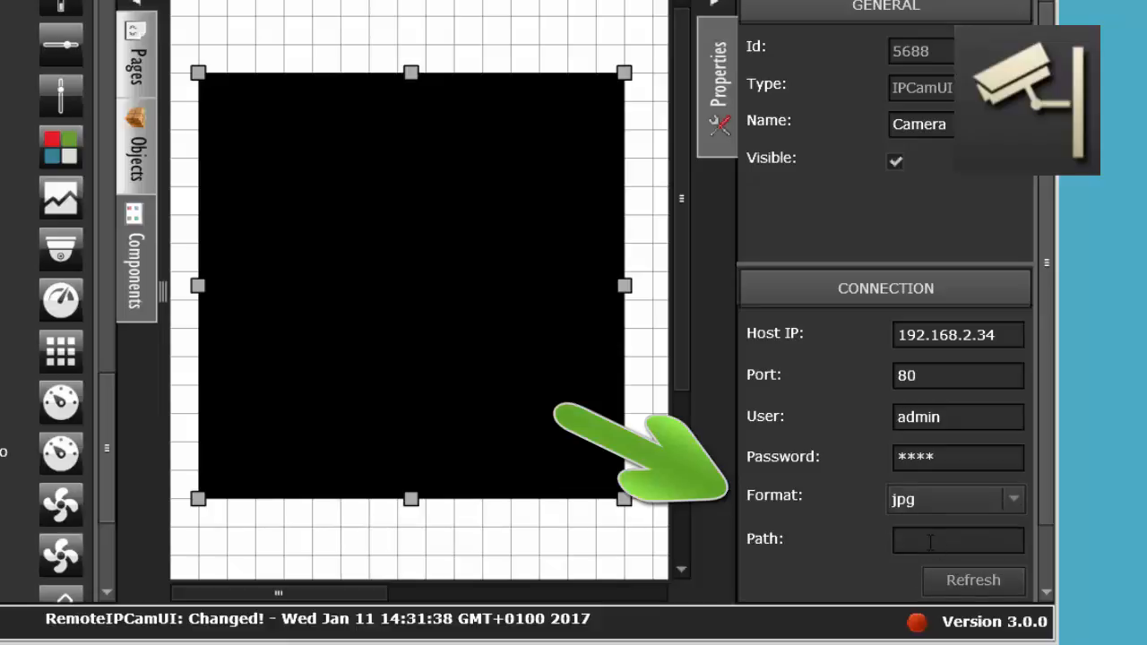
left_click(929, 540)
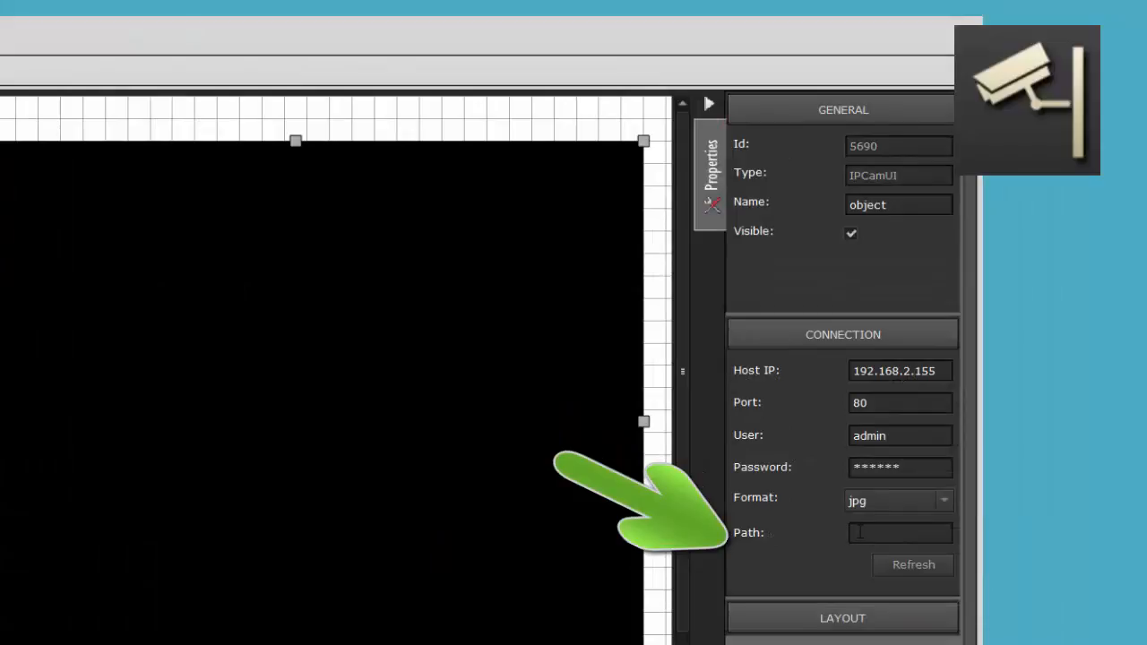
left_click(859, 531)
type("record")
type("/current")
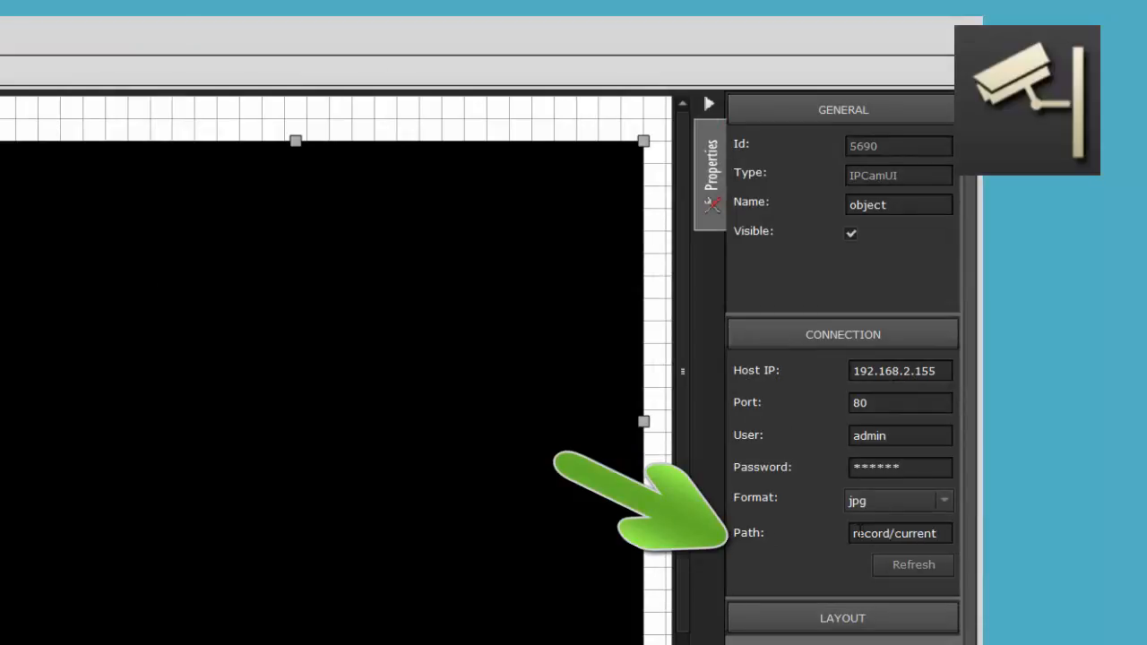
type(".jpg")
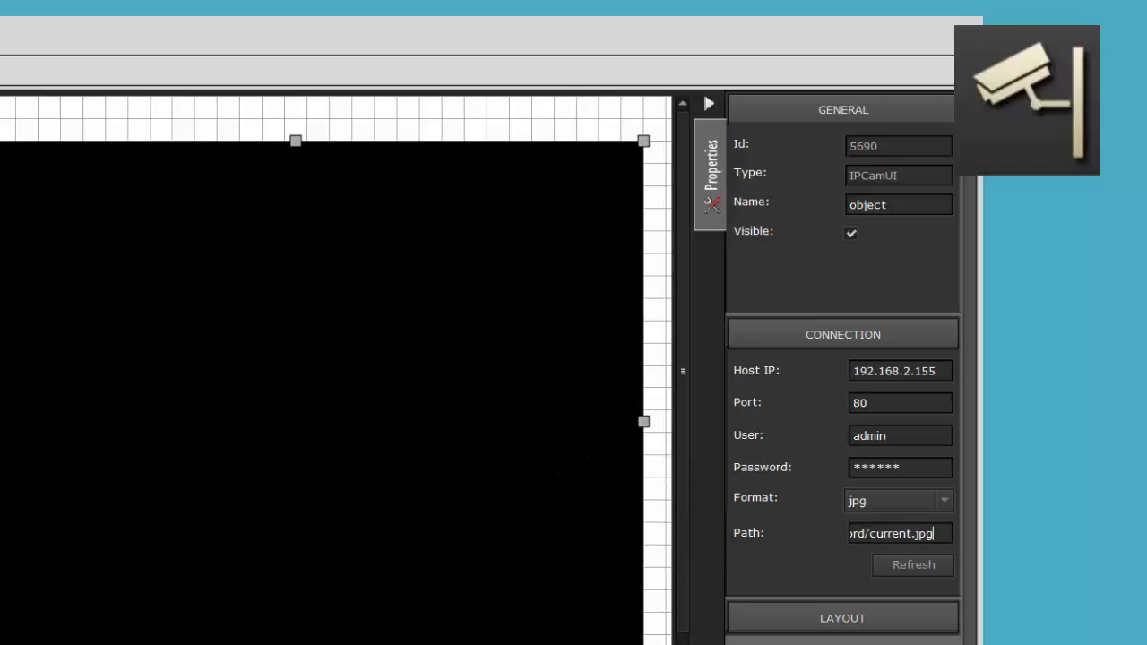
left_click(920, 567)
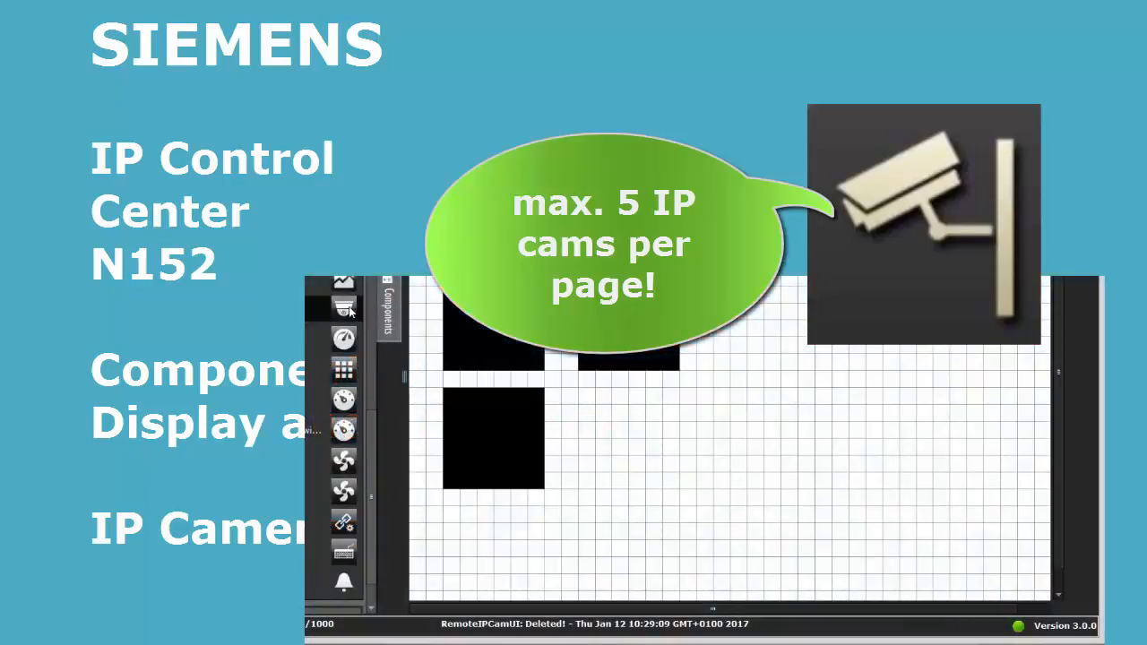
Step: Place an additional IP camera element on the page beside the existing ones
left_click_drag(348, 308, 750, 418)
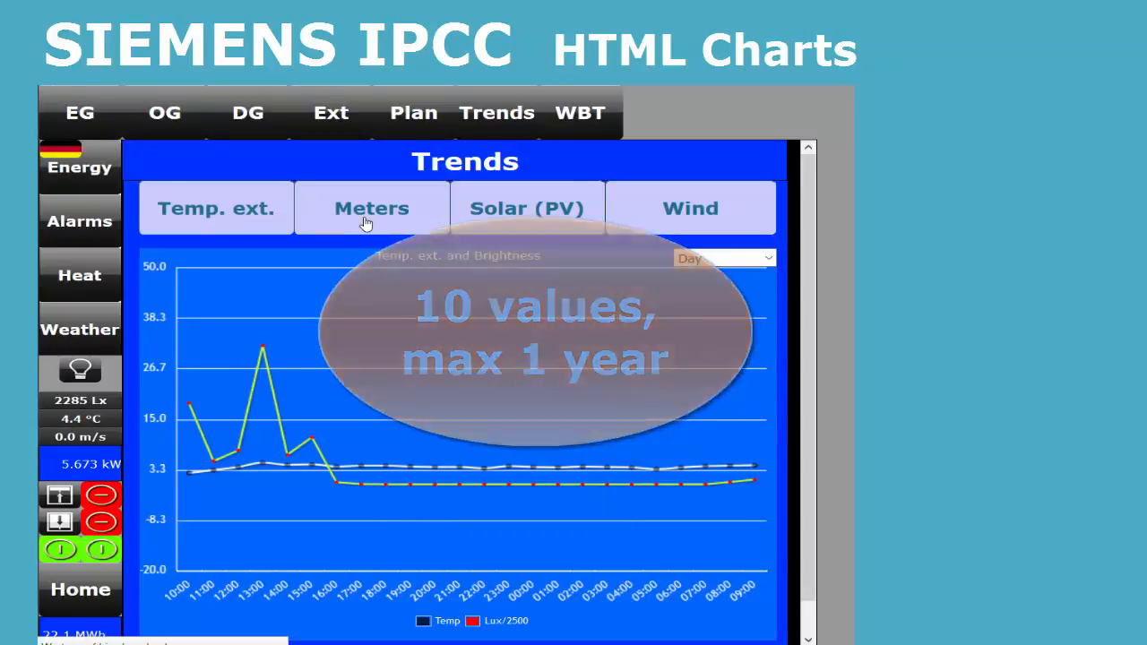
Step: On the live Trends page, view the Meters chart and the Solar (PV) chart with a 3 month period
left_click(366, 224)
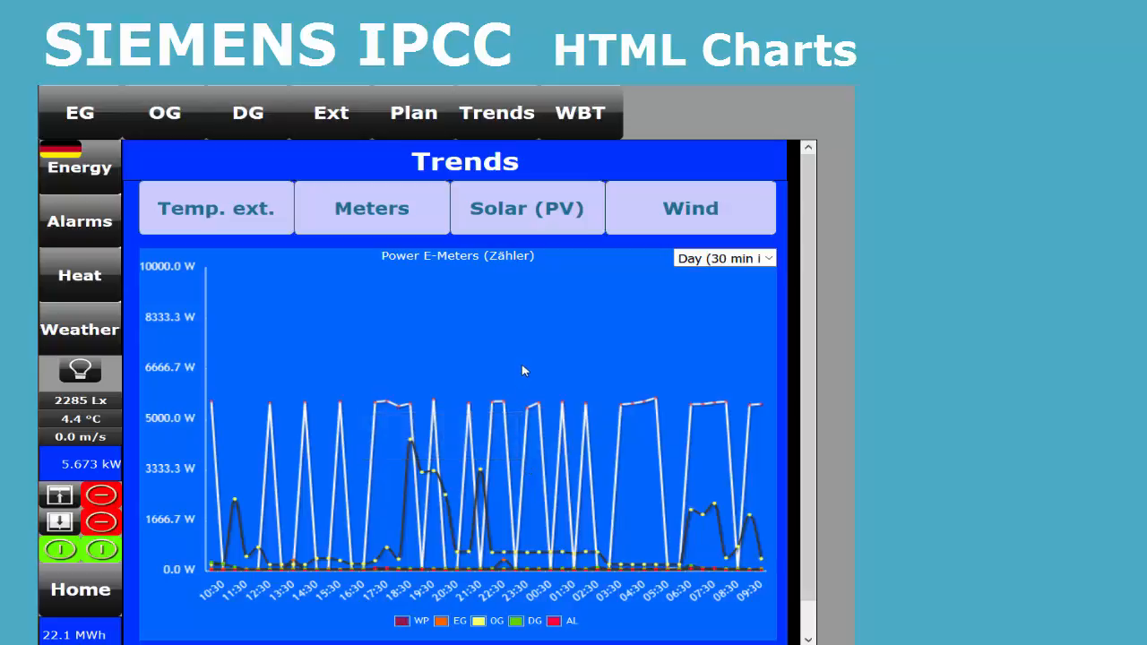
left_click(527, 216)
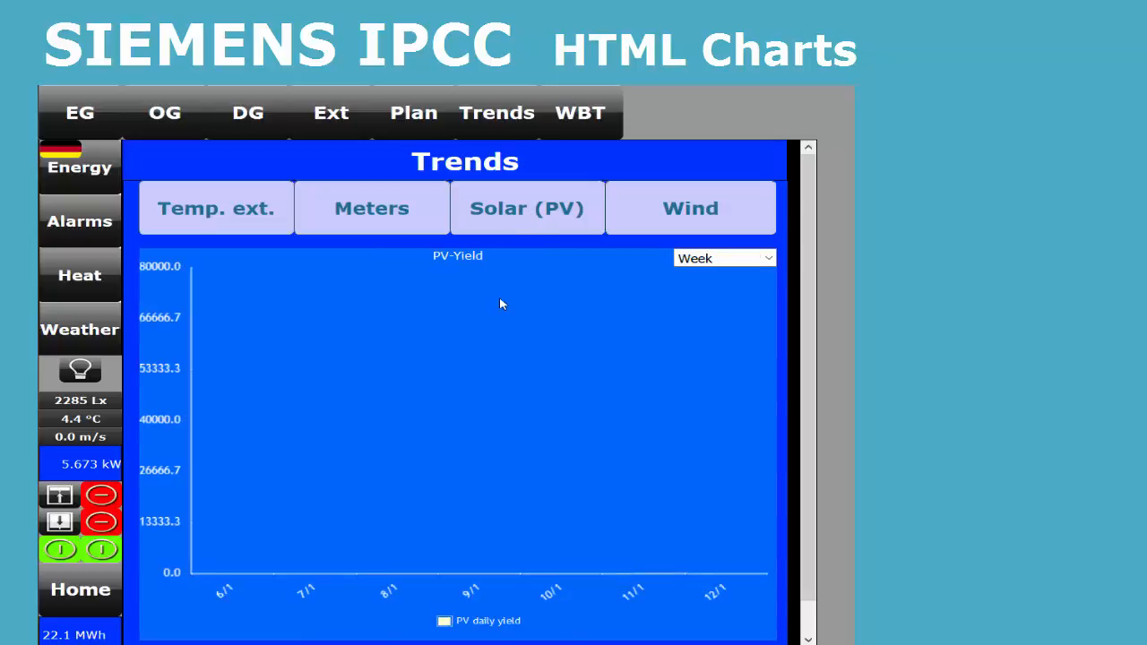
left_click(725, 262)
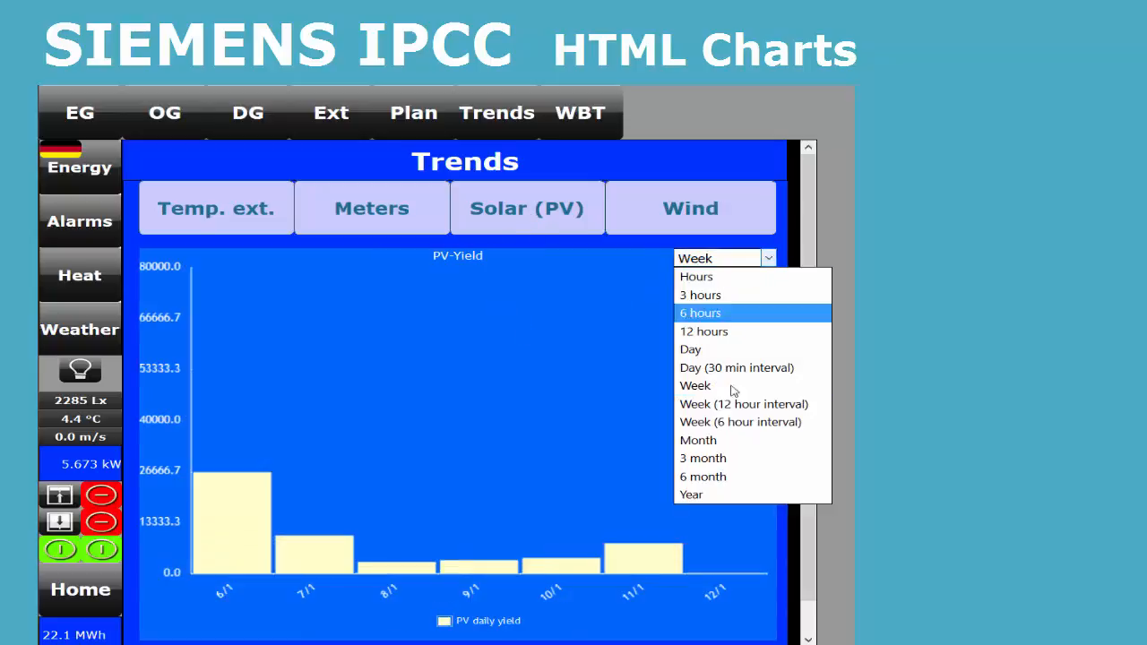
left_click(725, 458)
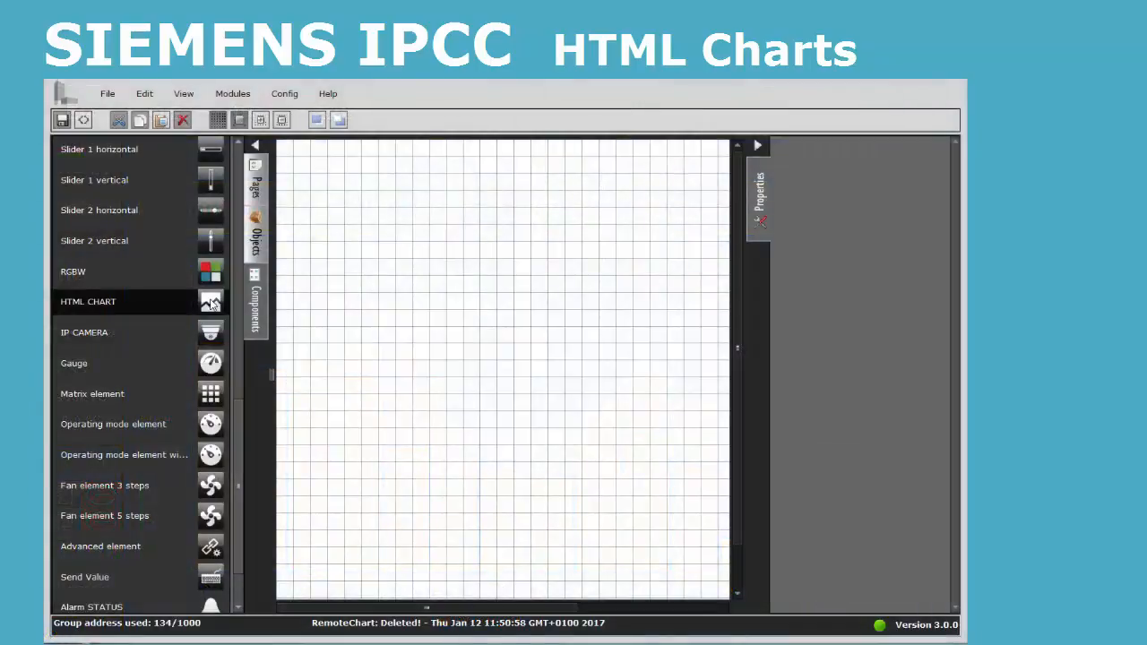
Step: In the editor, place an HTML chart on the page and enlarge it to about 23 × 20 grid squares
left_click_drag(212, 305, 329, 236)
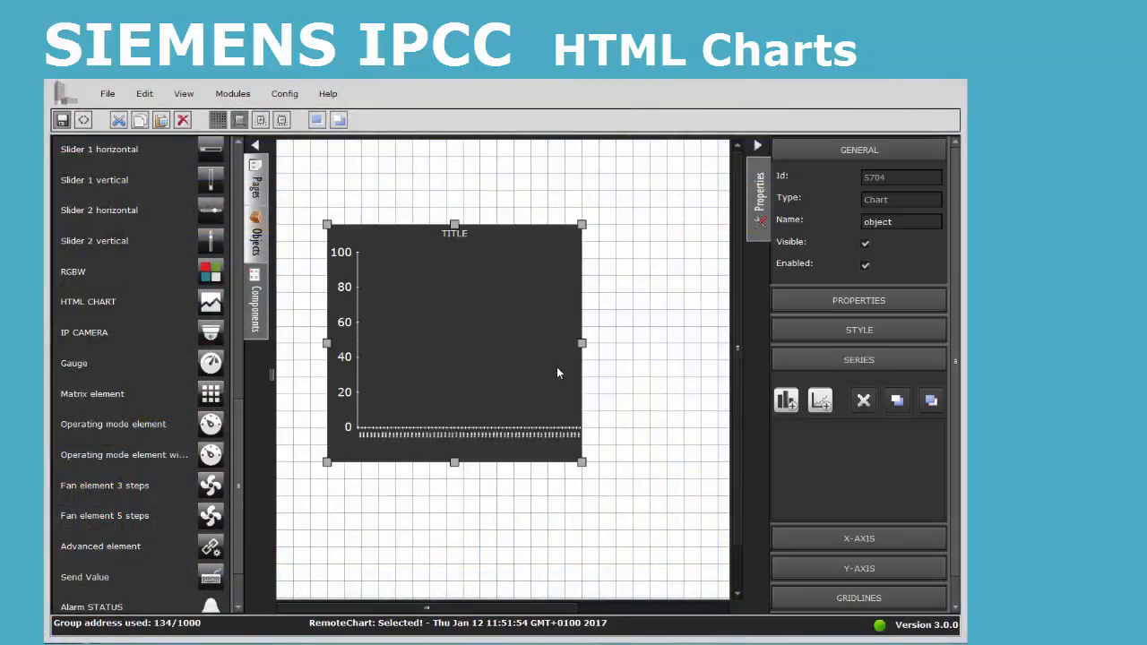
left_click_drag(583, 467, 684, 530)
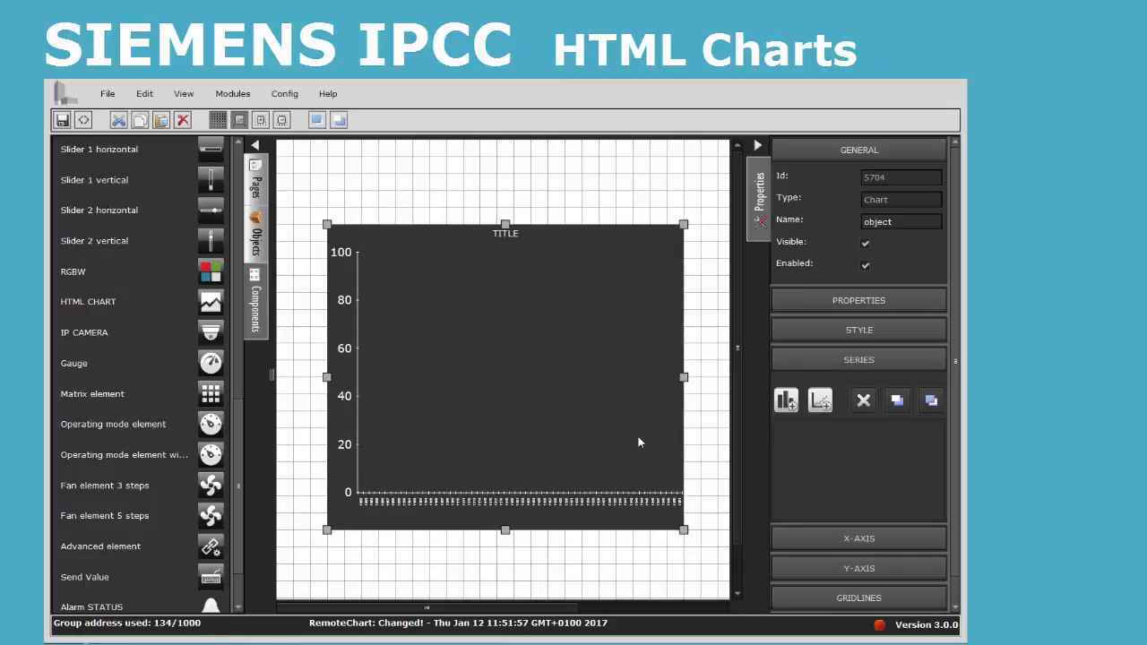
left_click_drag(326, 224, 326, 210)
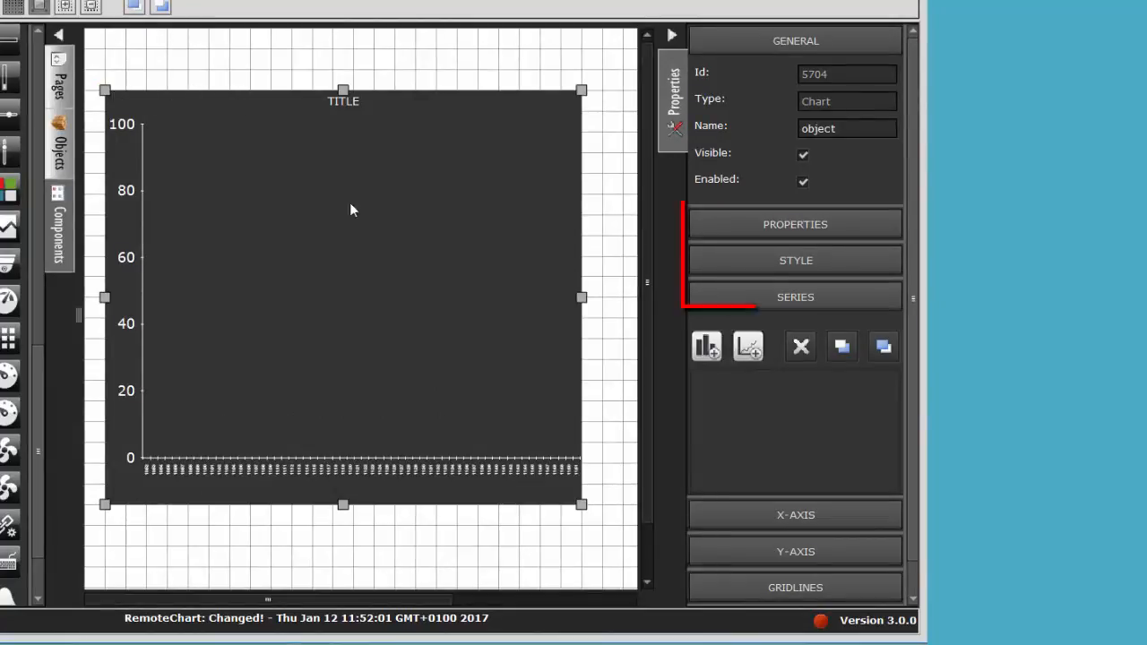
Step: Open the chart's datatips and legend options and save the chart
left_click(814, 223)
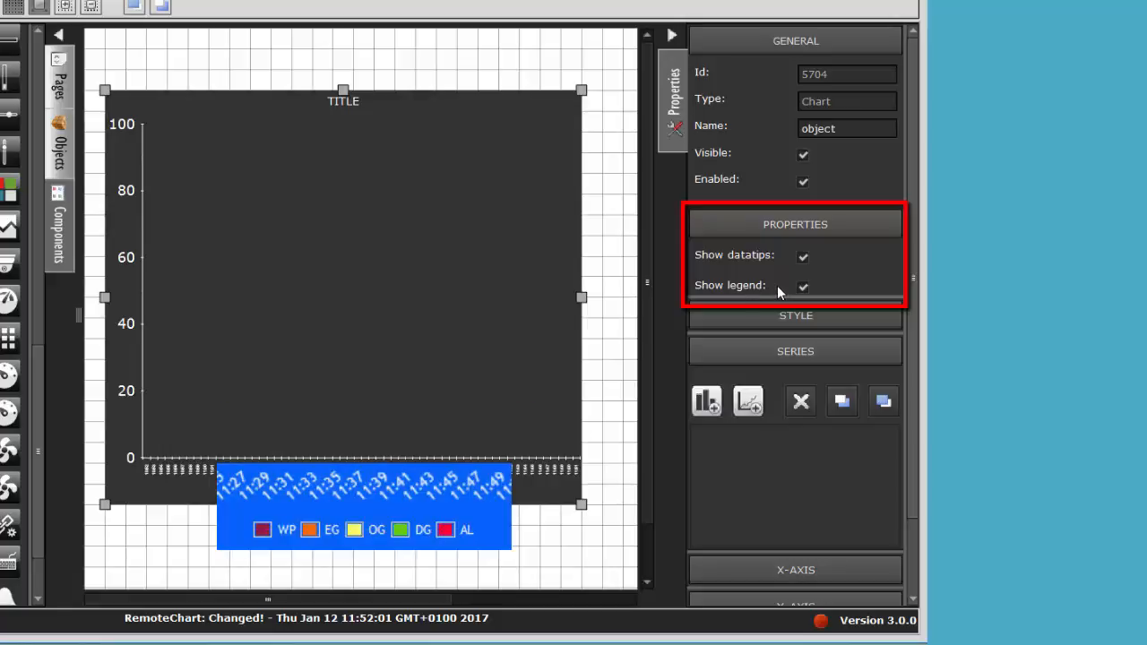
key("ctrl+s")
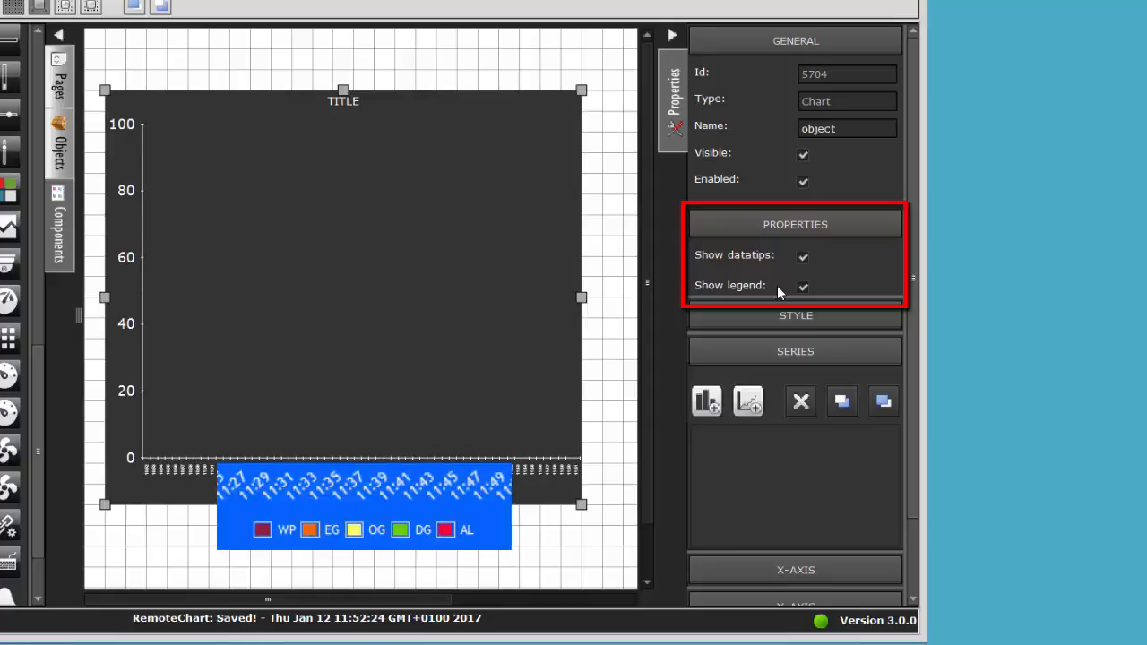
Step: Change the chart's title to Wind in its style settings
left_click(778, 315)
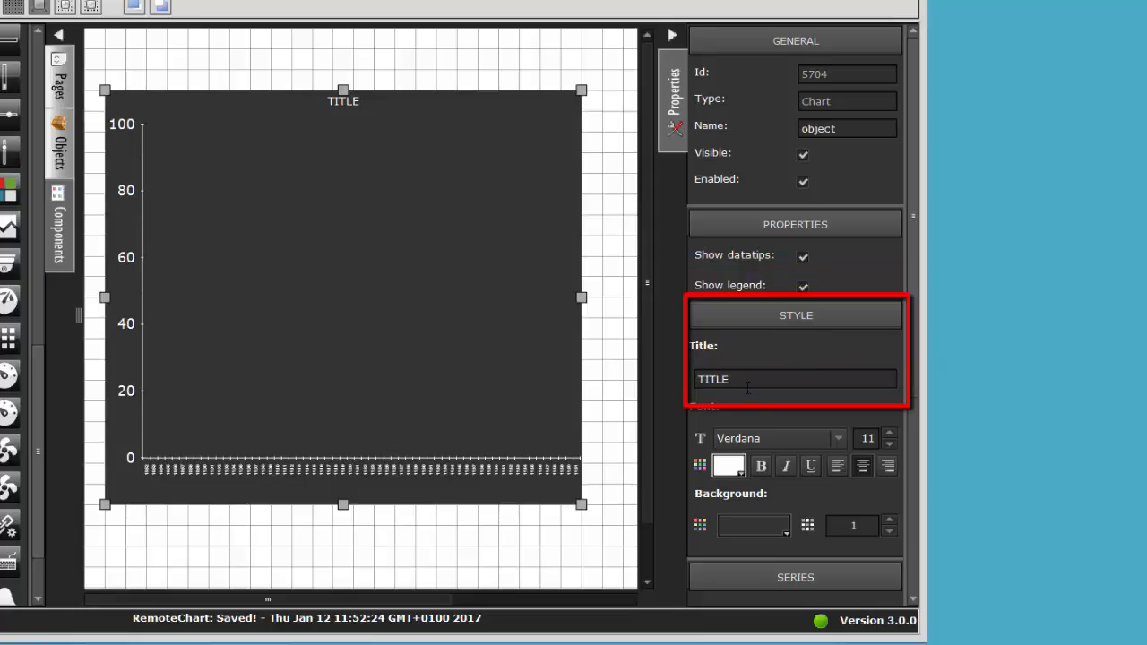
key("ctrl+a")
type("W")
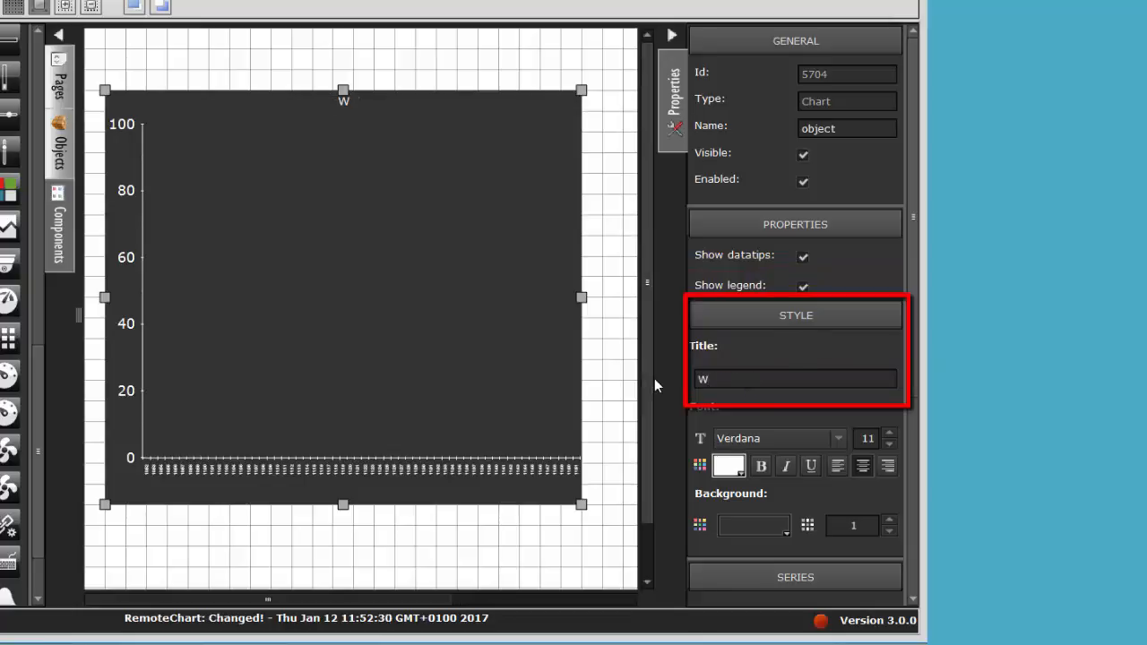
type("ind")
Step: Add a column series and a line series to the Wind chart
scroll(820, 479, "down", 2)
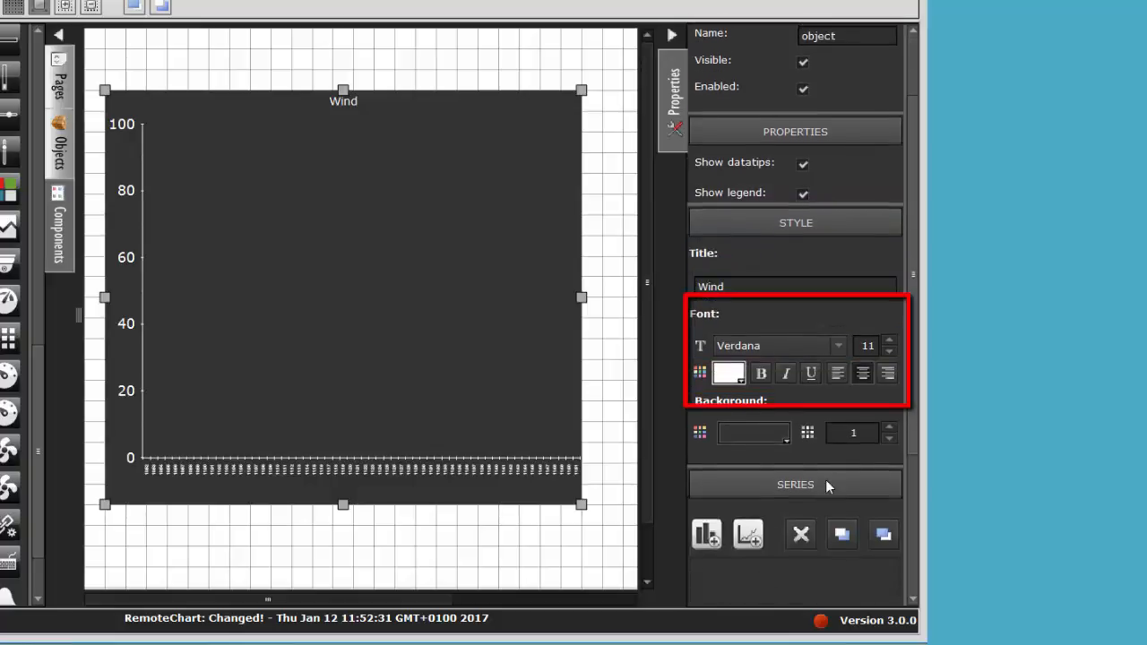
scroll(817, 480, "down", 3)
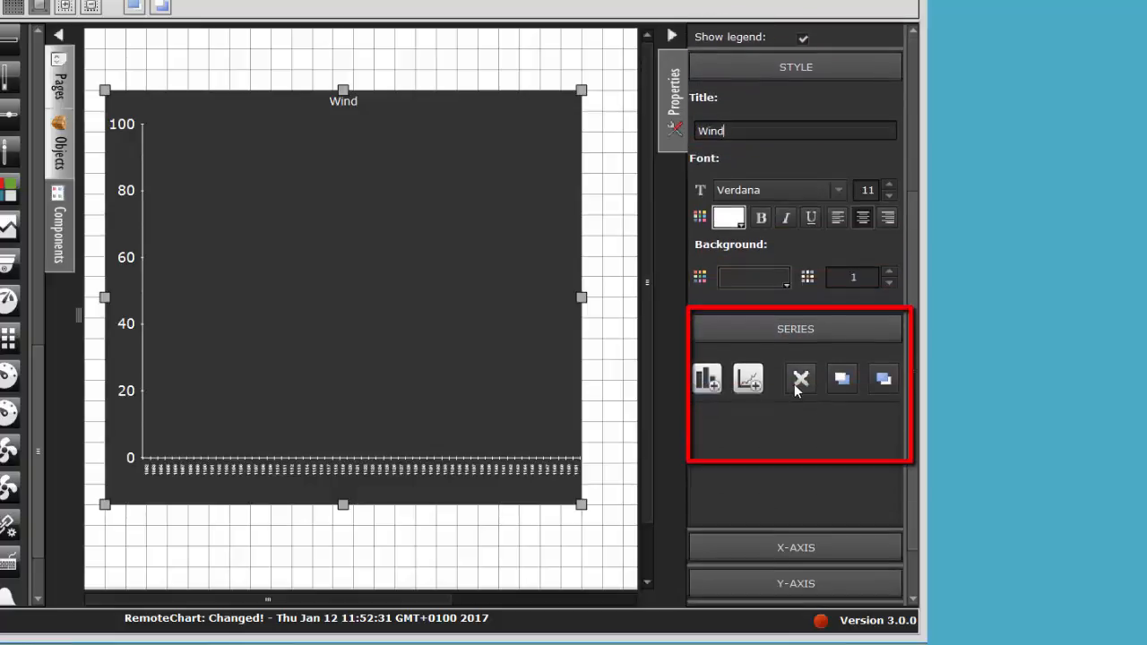
left_click(709, 382)
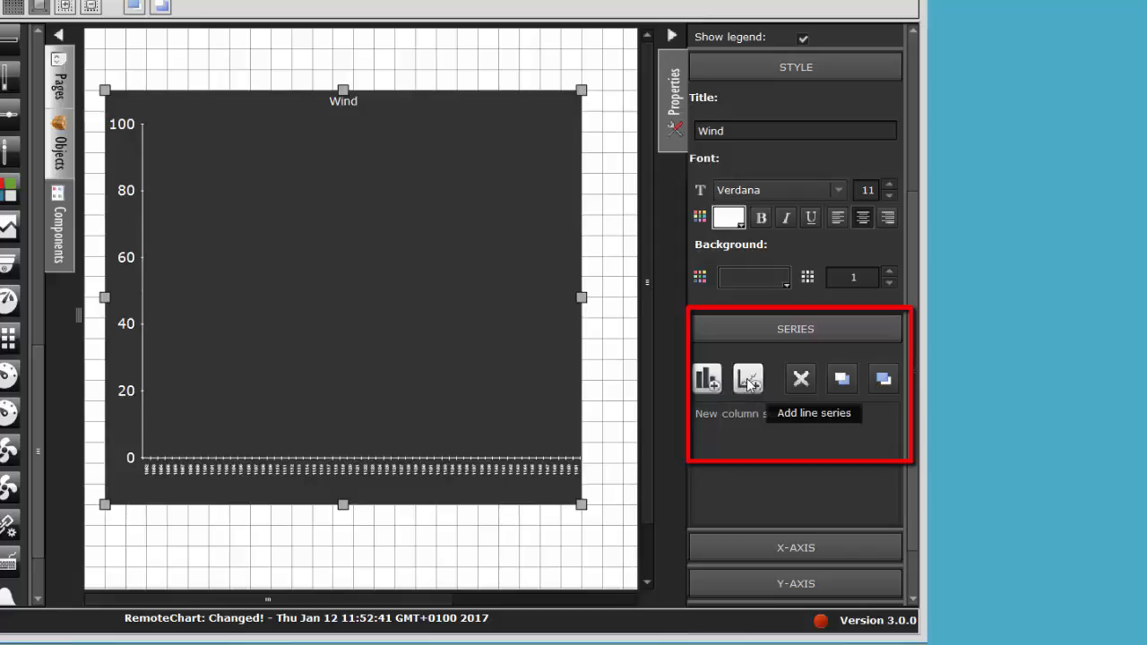
left_click(749, 382)
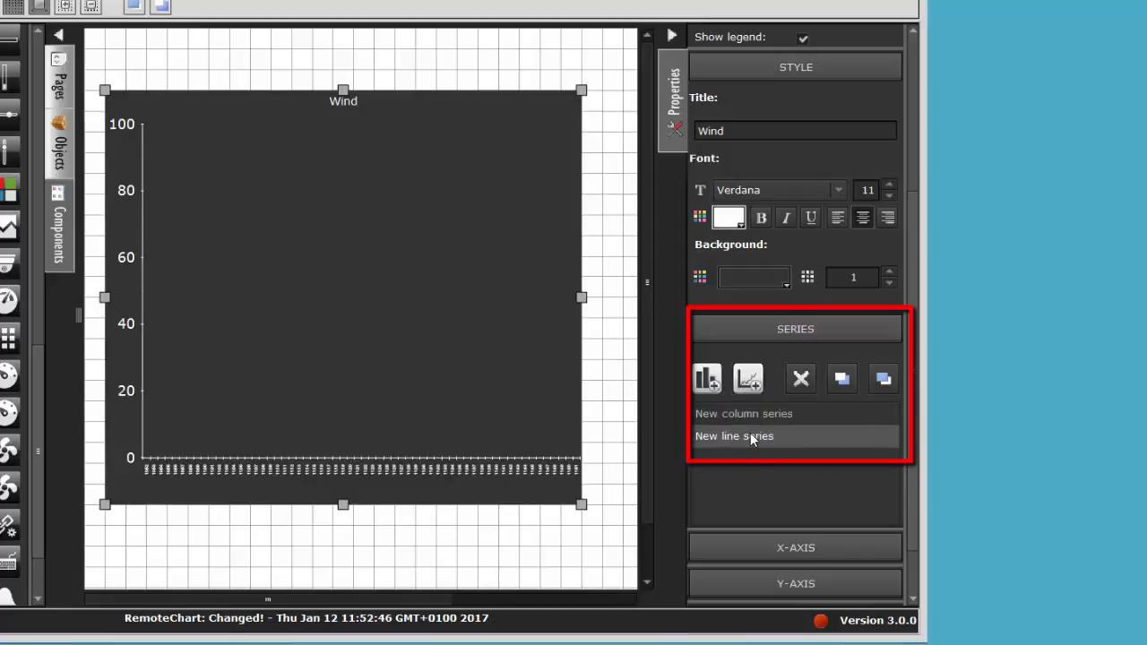
Step: Move the new column series below the line series in the series order and delete it
left_click(794, 414)
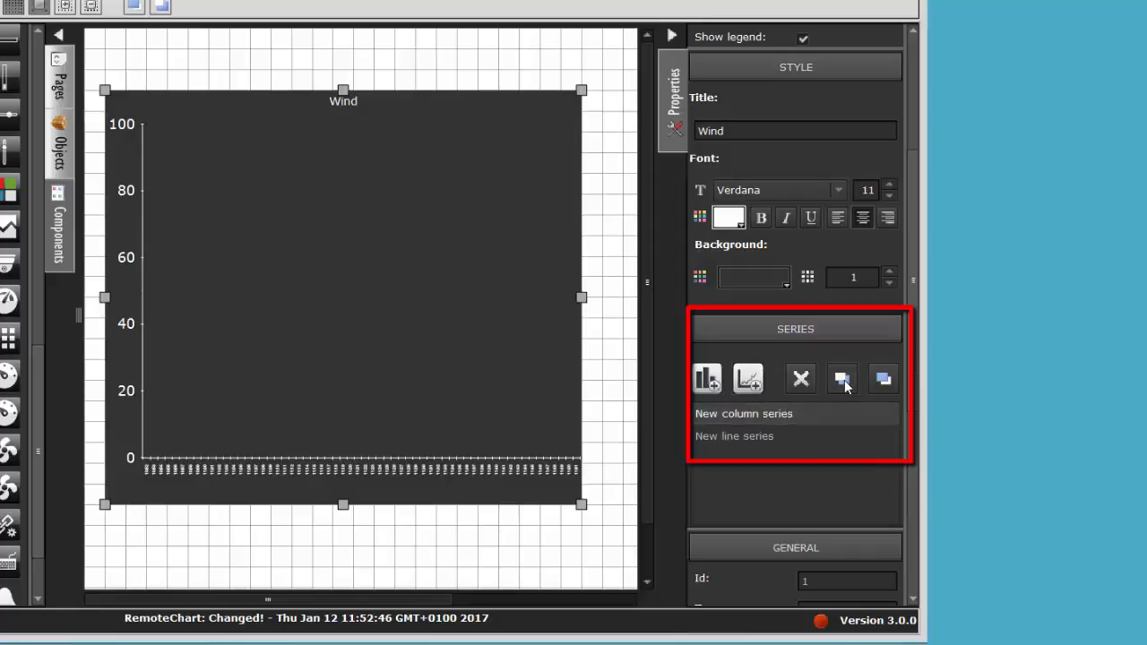
left_click(883, 378)
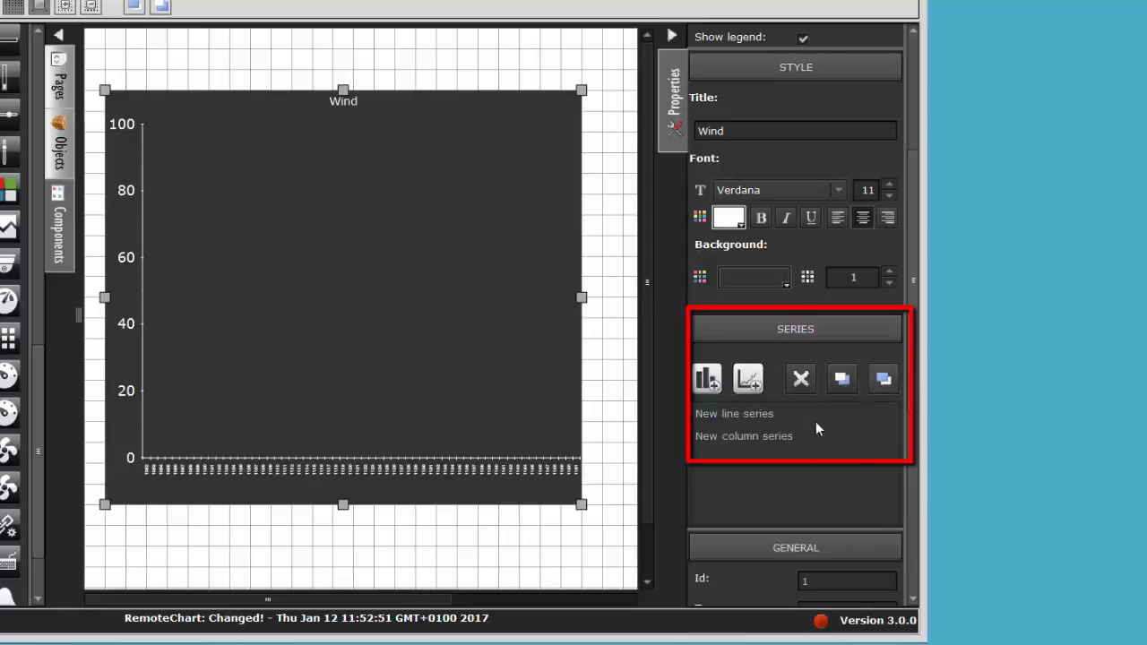
left_click(801, 378)
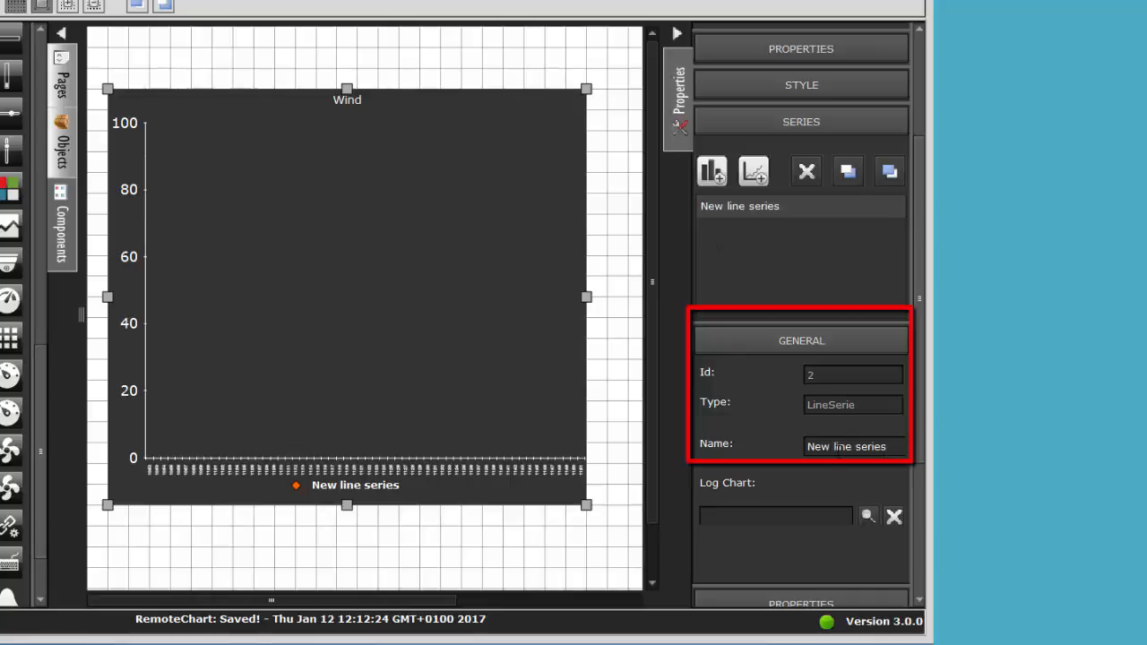
Step: Name the line series Wind and assign it the log chart object 3/6/7:AP257-22-7: Windspeed actual value
left_click_drag(886, 448, 718, 449)
type("Wind")
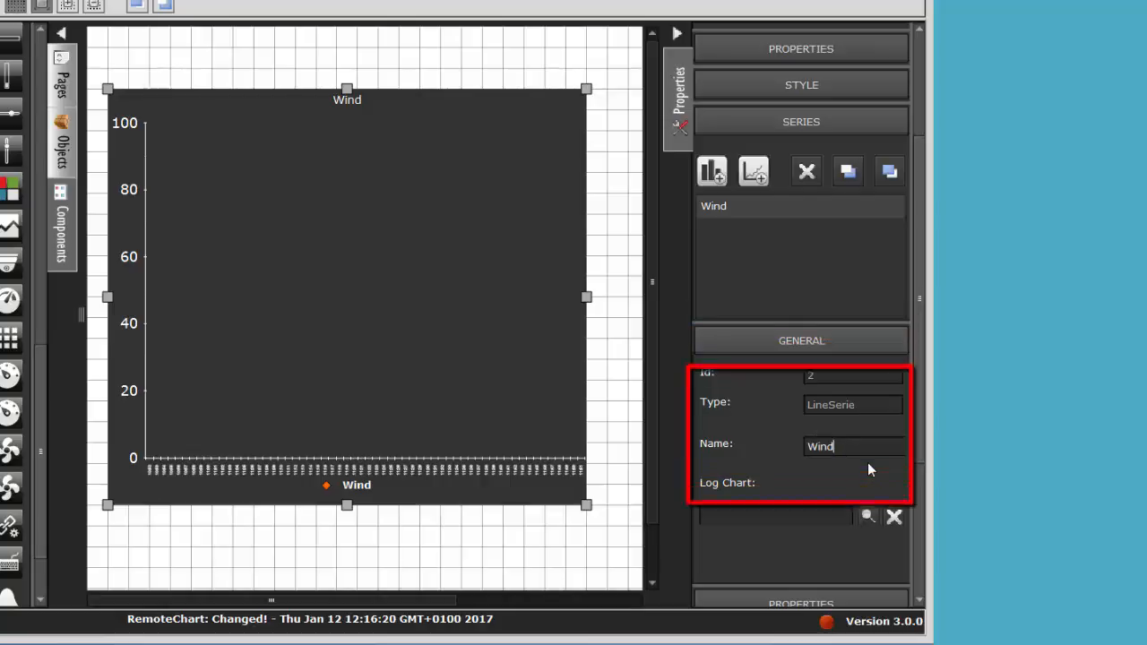
left_click(865, 517)
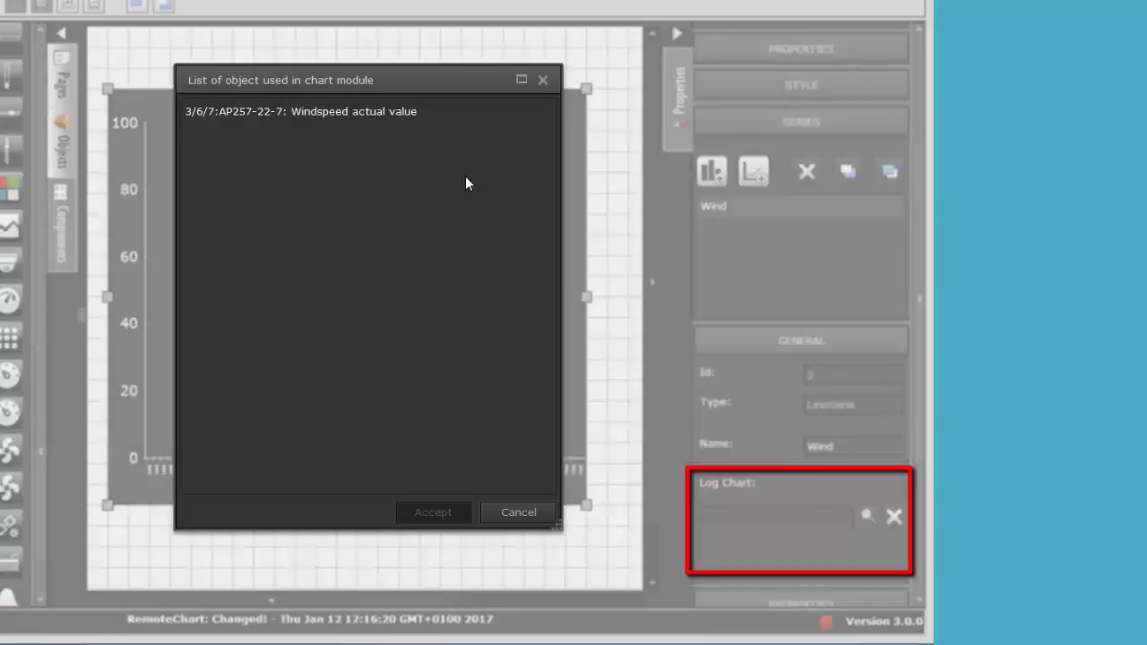
left_click(382, 114)
left_click(433, 511)
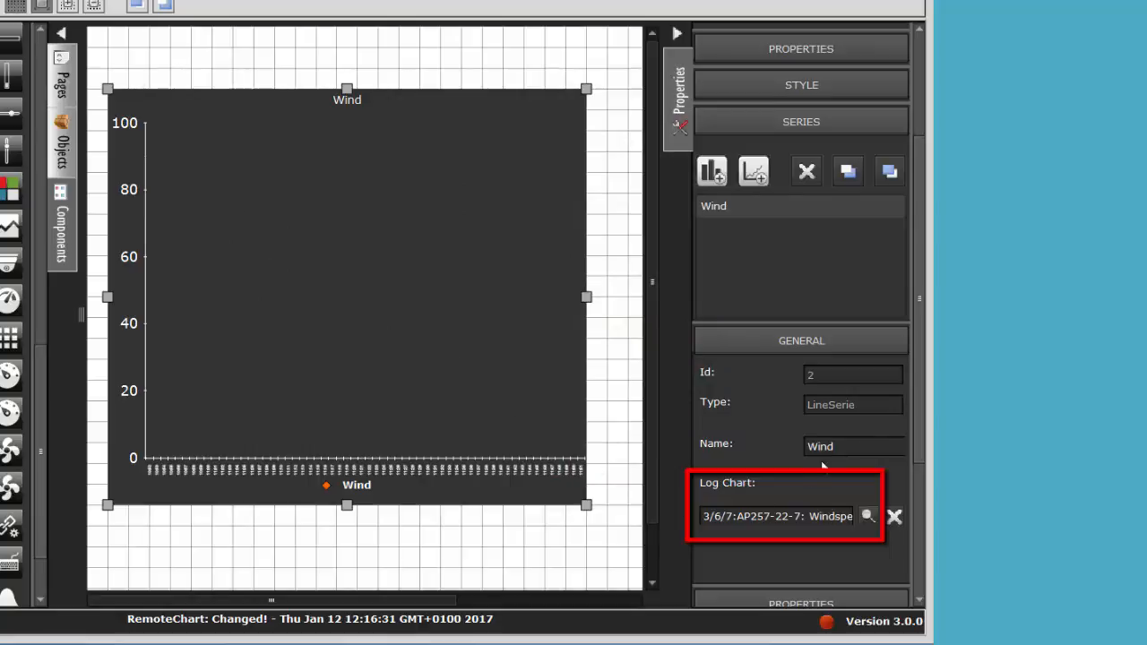
Step: Set the Wind series' value to Maximum and its line type to Curve
left_click_drag(921, 438, 927, 492)
scroll(833, 462, "down", 1)
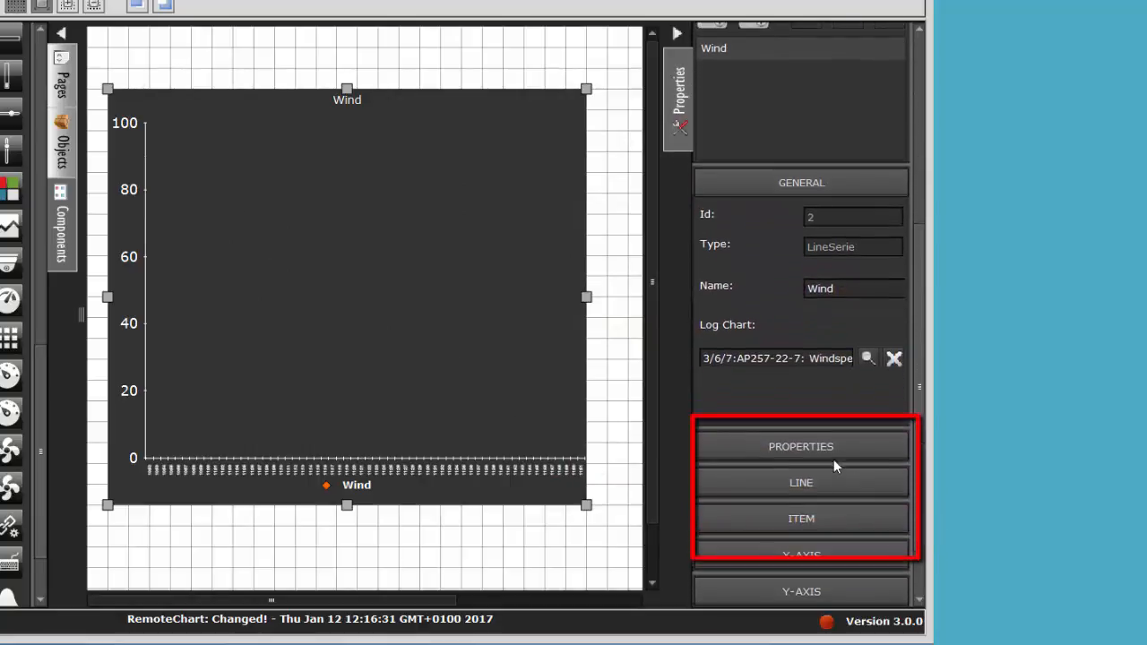
left_click(823, 450)
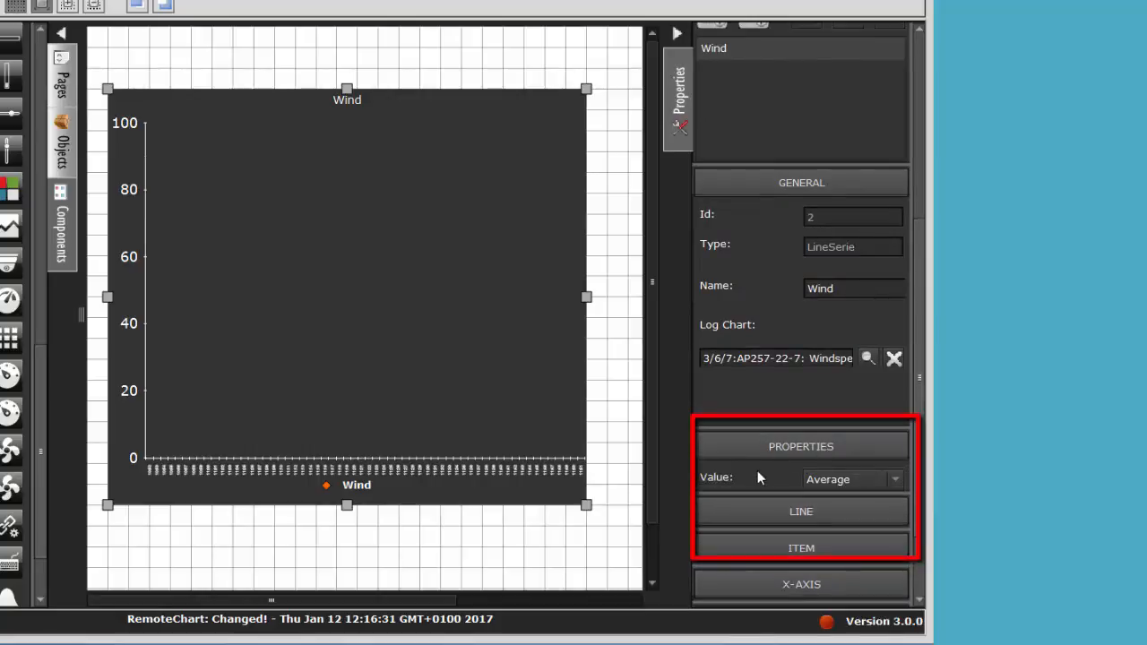
left_click(829, 480)
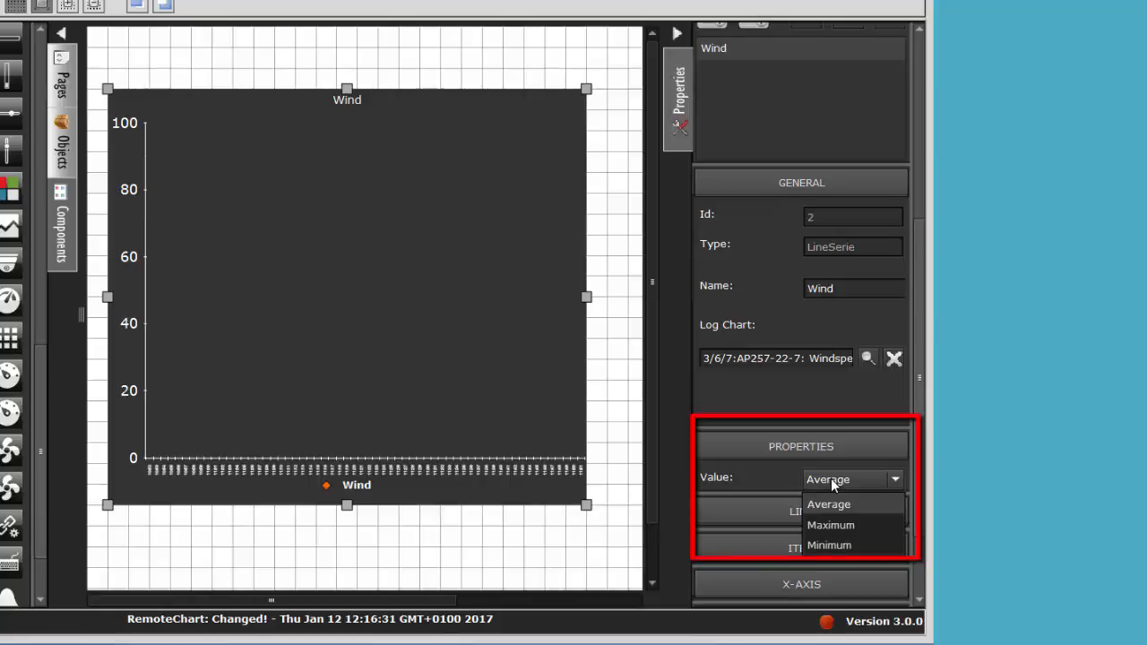
left_click(830, 526)
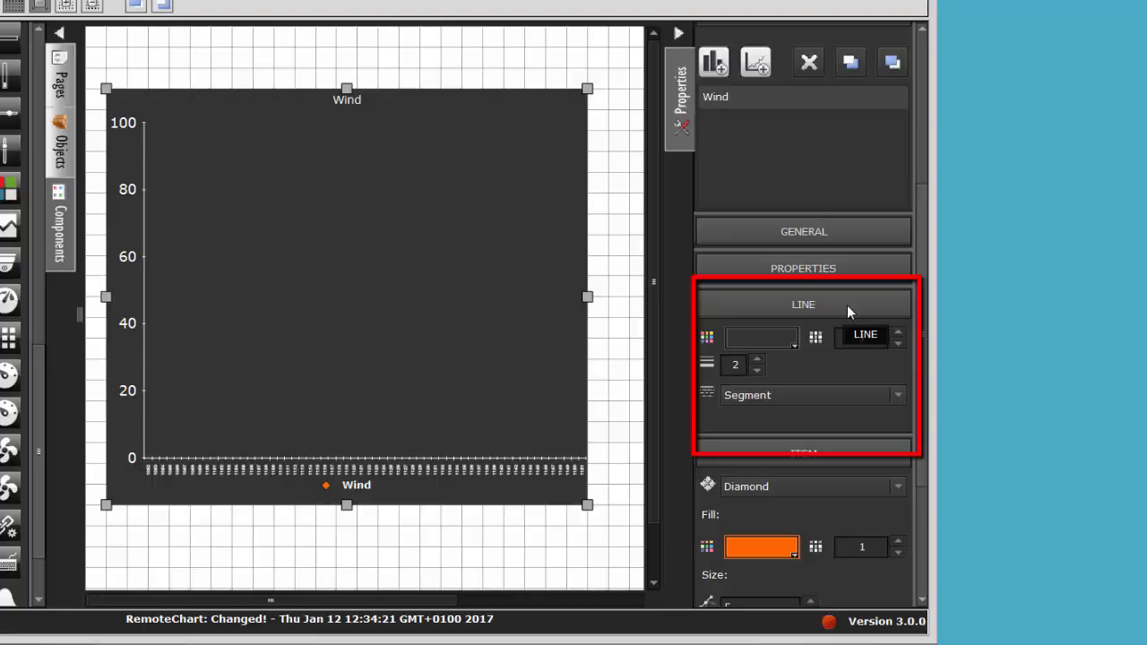
left_click(785, 395)
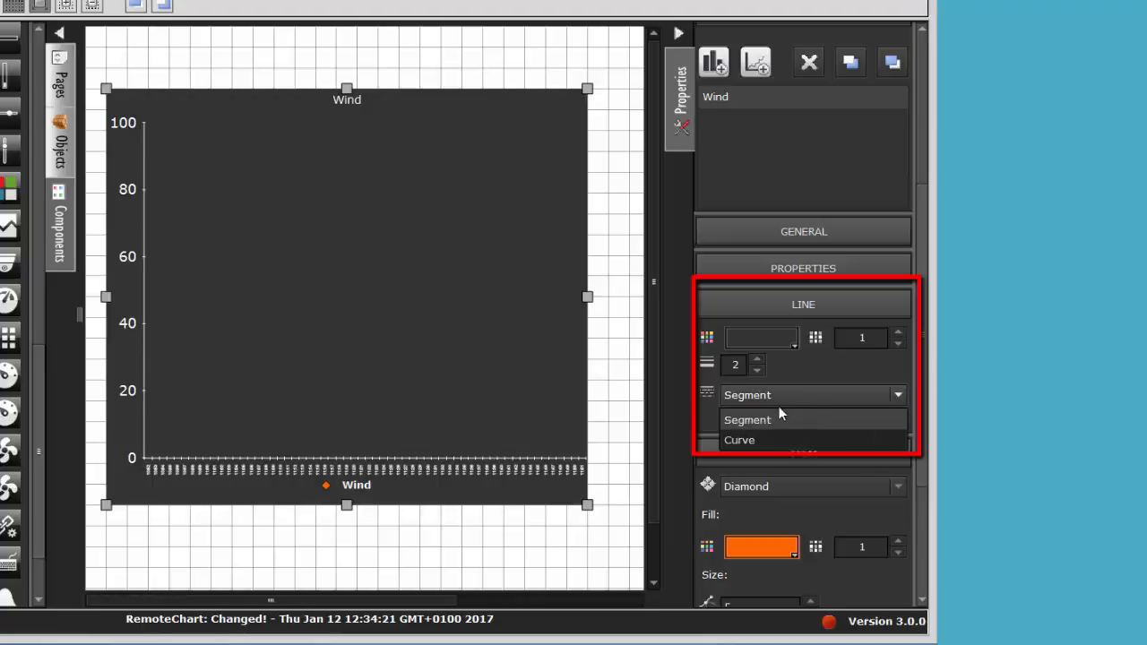
left_click(755, 440)
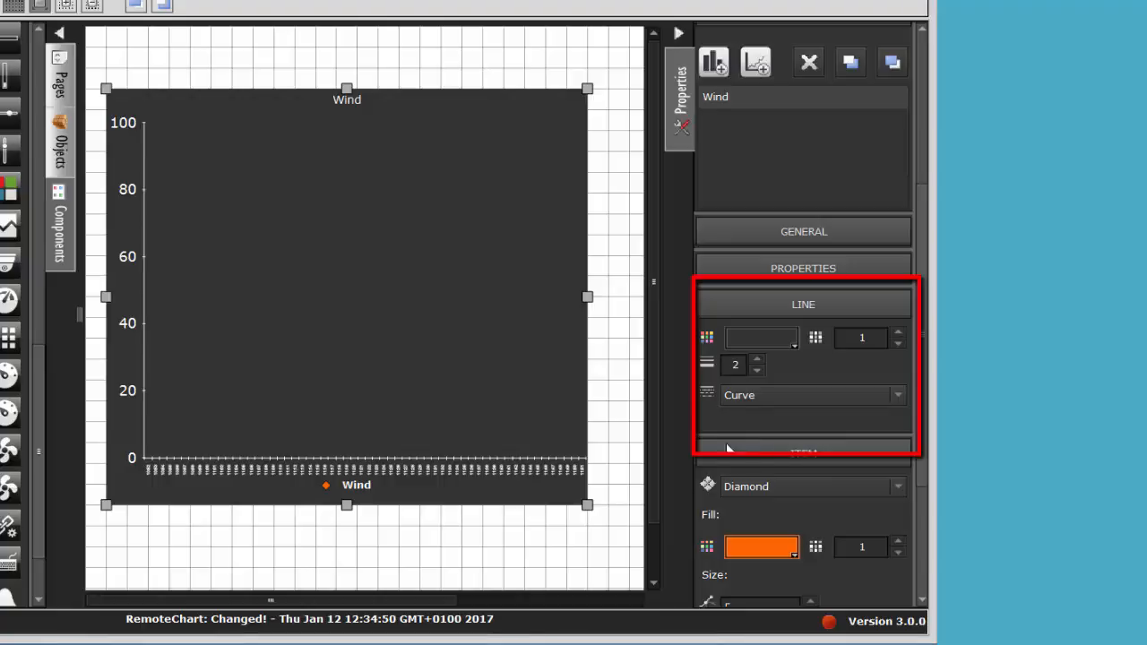
Step: Change the Wind series' item marker to Circle and enable filling of the graph
scroll(814, 450, "down", 4)
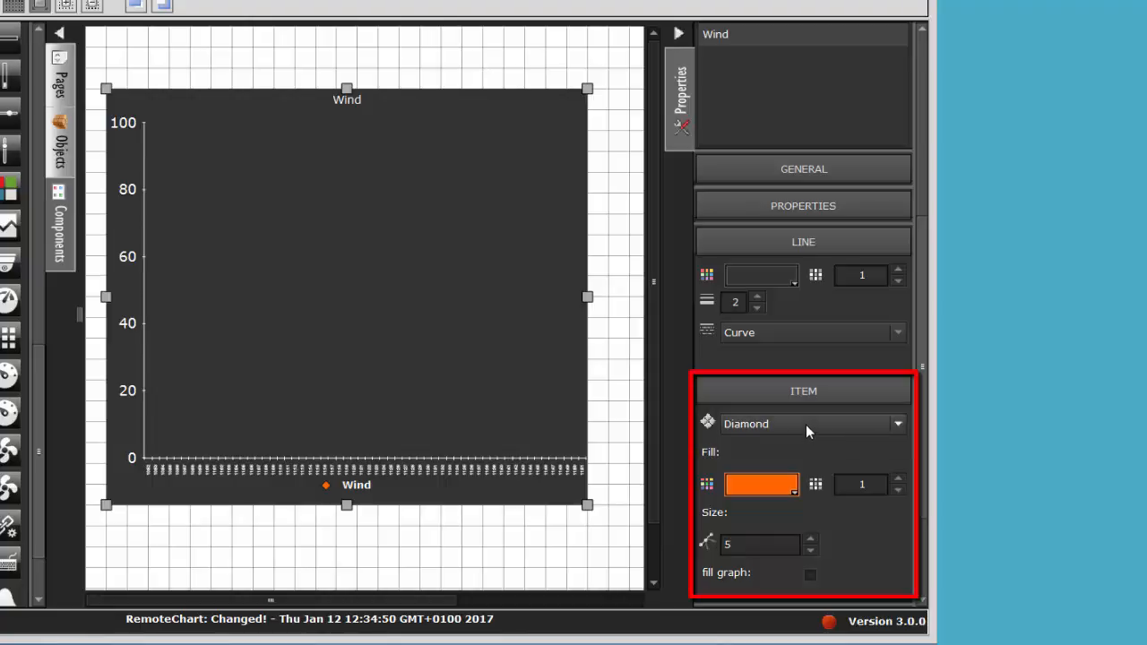
left_click(805, 424)
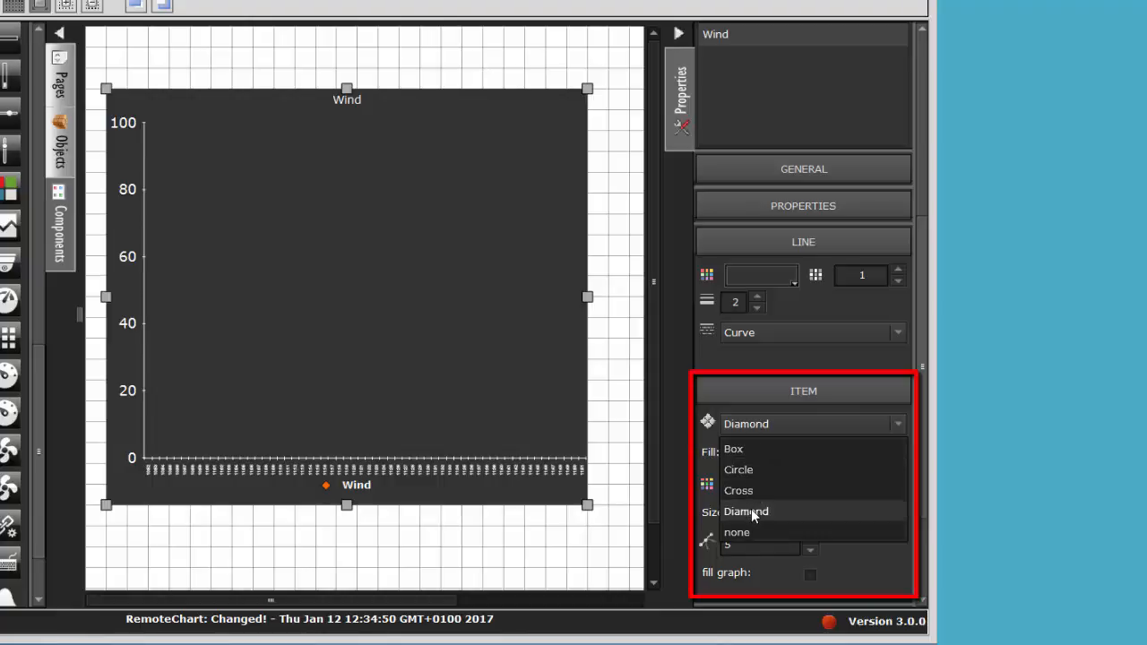
left_click(761, 471)
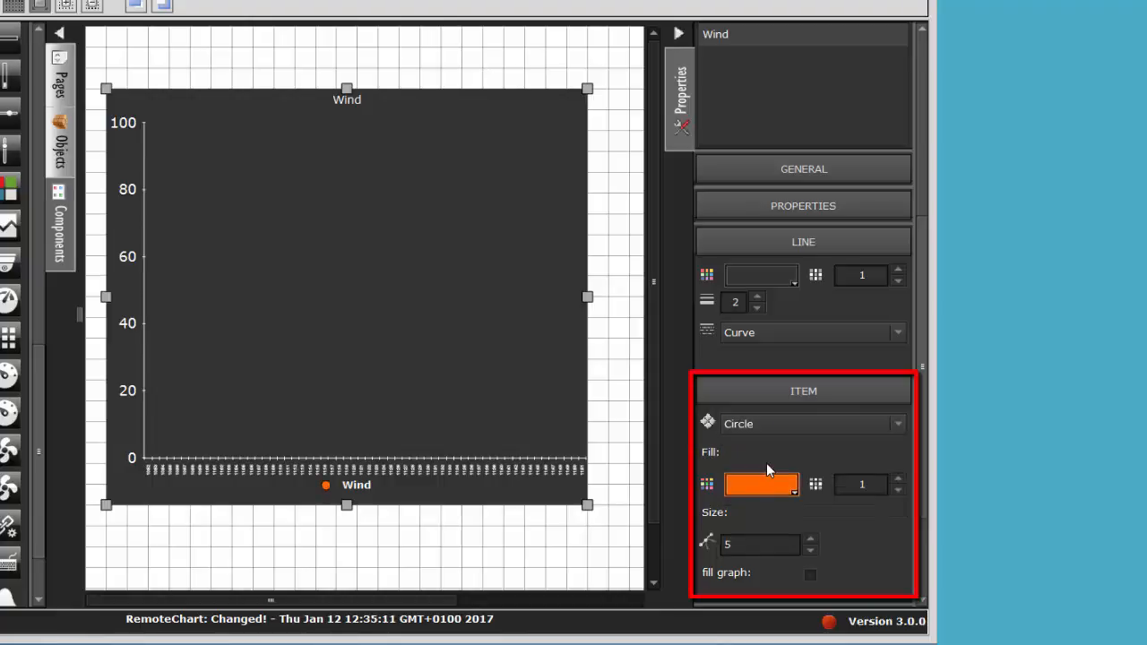
scroll(767, 463, "down", 2)
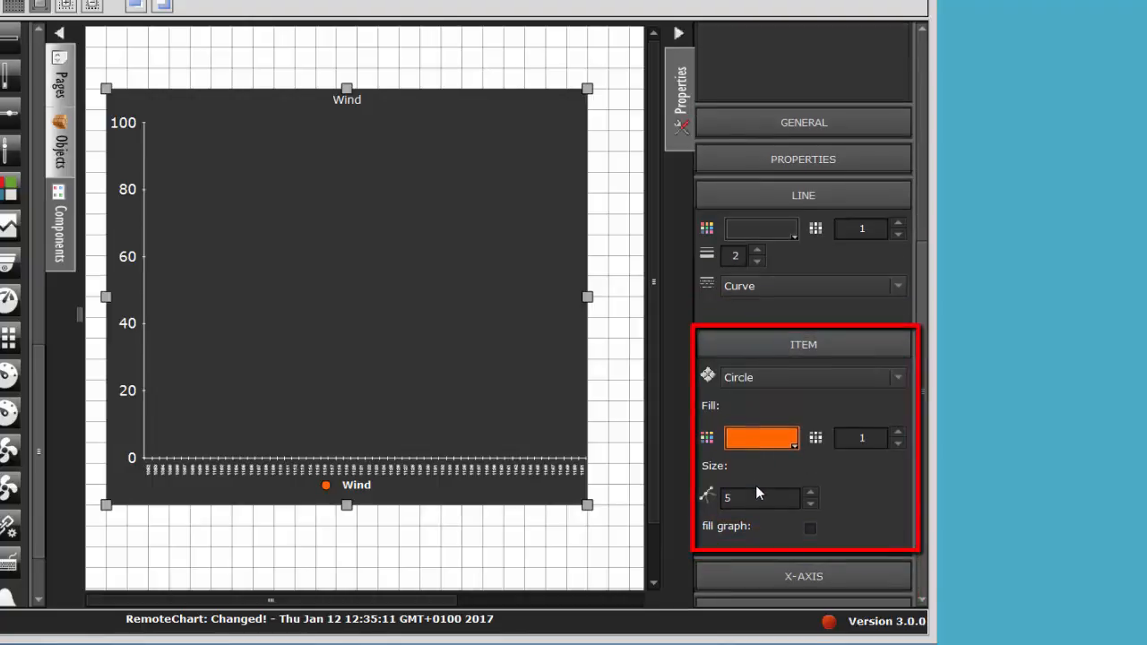
left_click(810, 531)
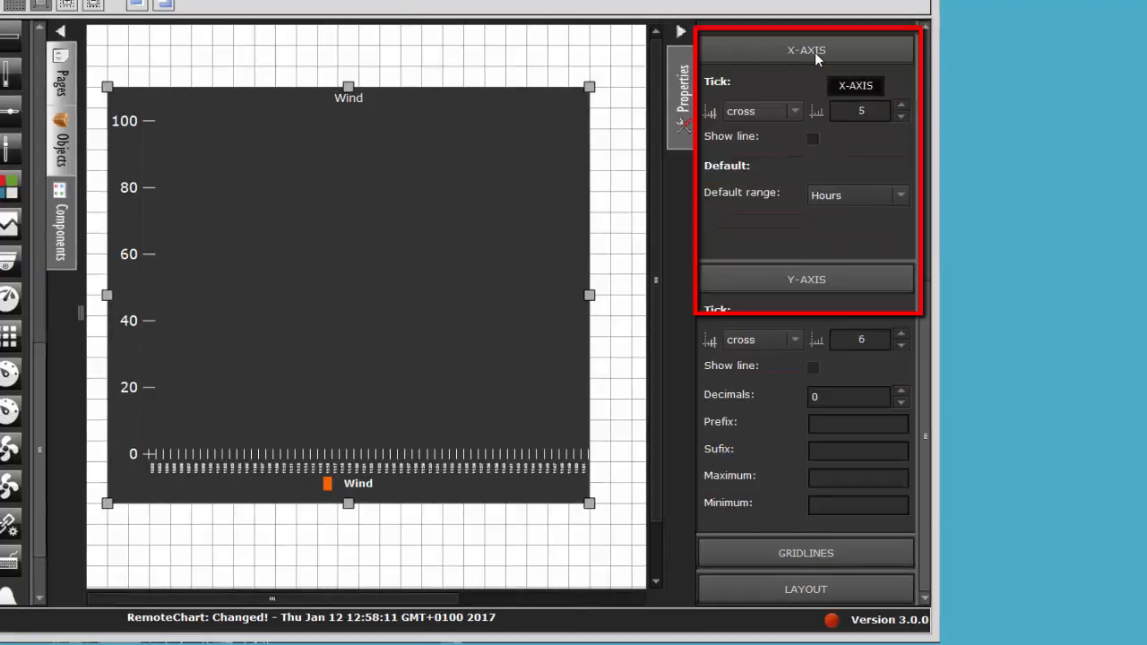
Step: Configure the chart's X-axis with outside ticks, a shown axis line and a default range of 6 hours
left_click(753, 111)
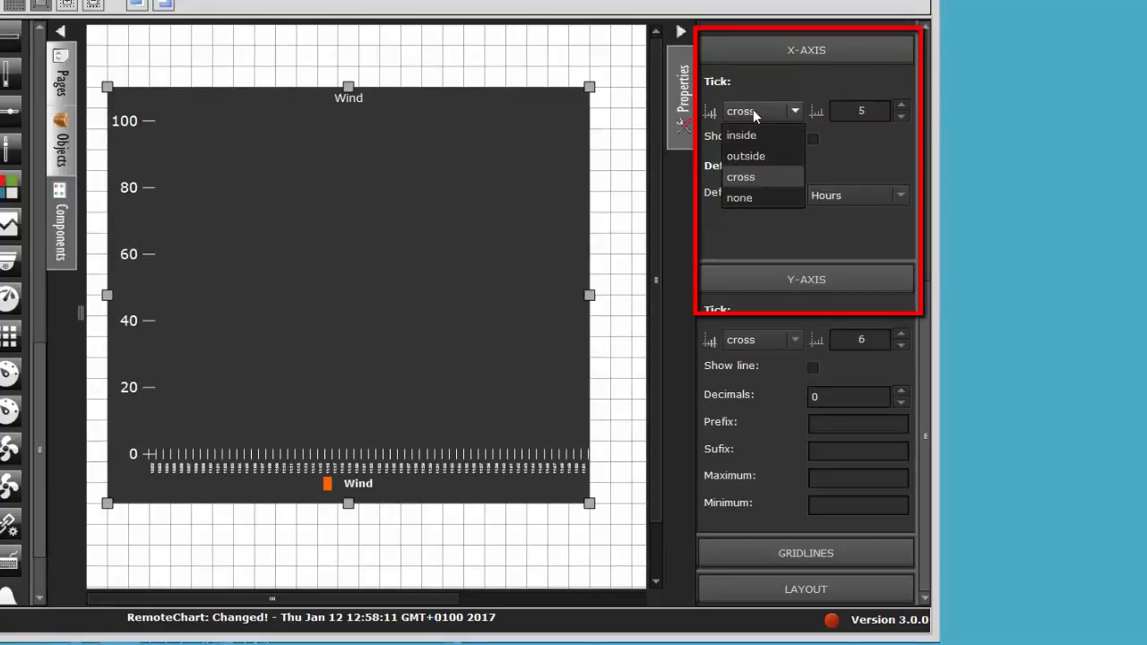
left_click(748, 157)
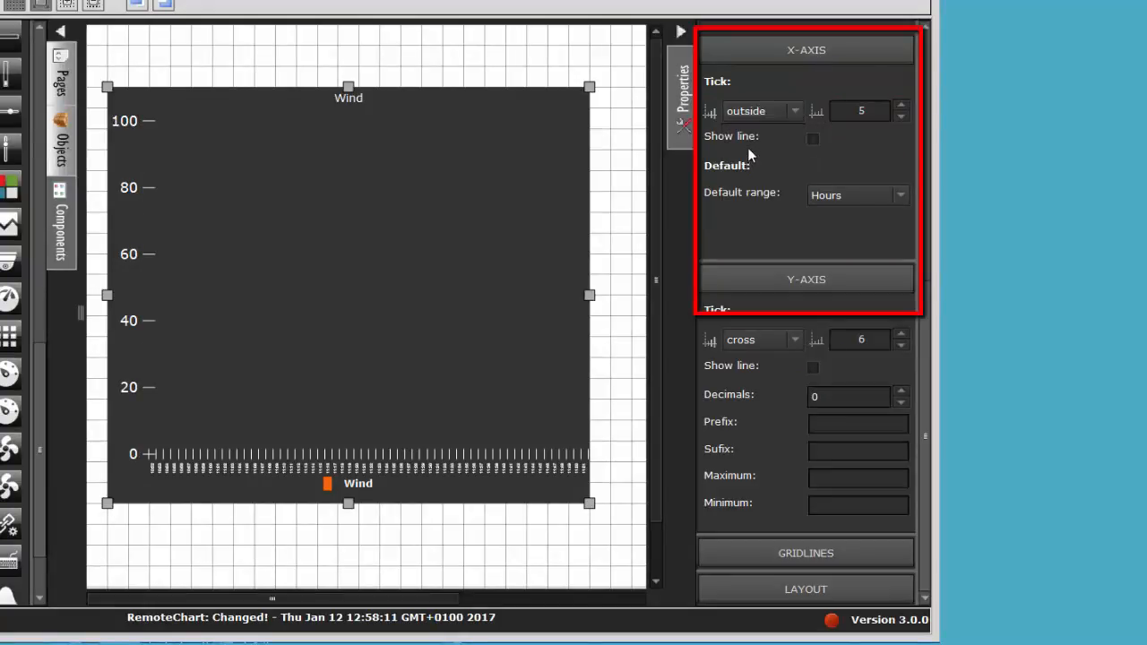
left_click(813, 139)
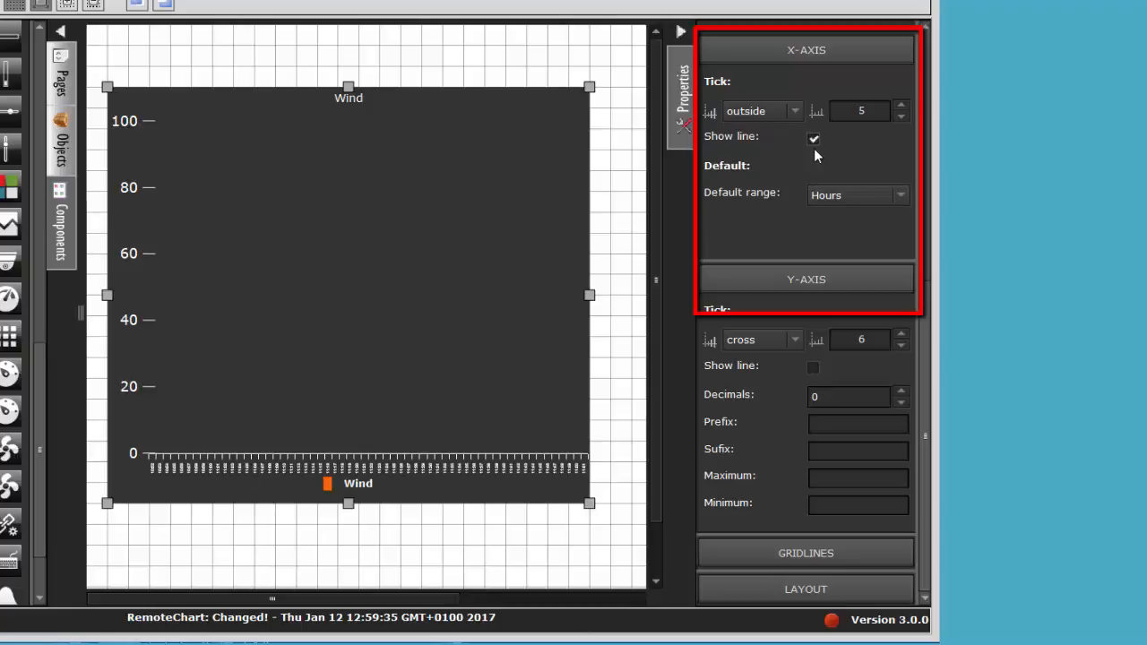
left_click(866, 197)
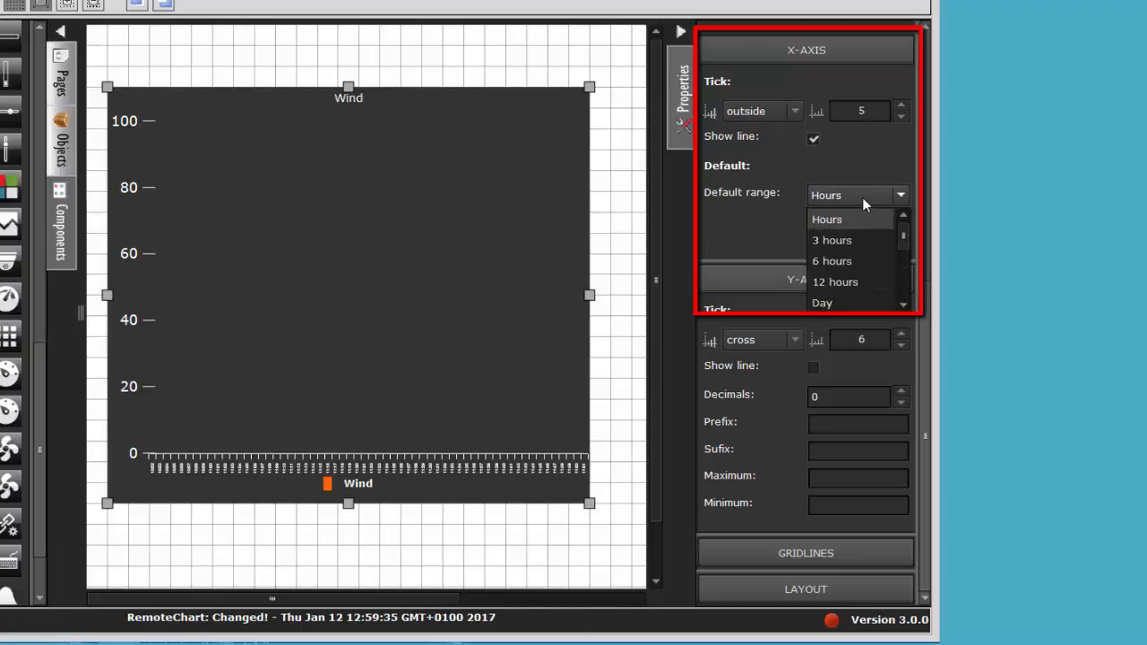
left_click(854, 260)
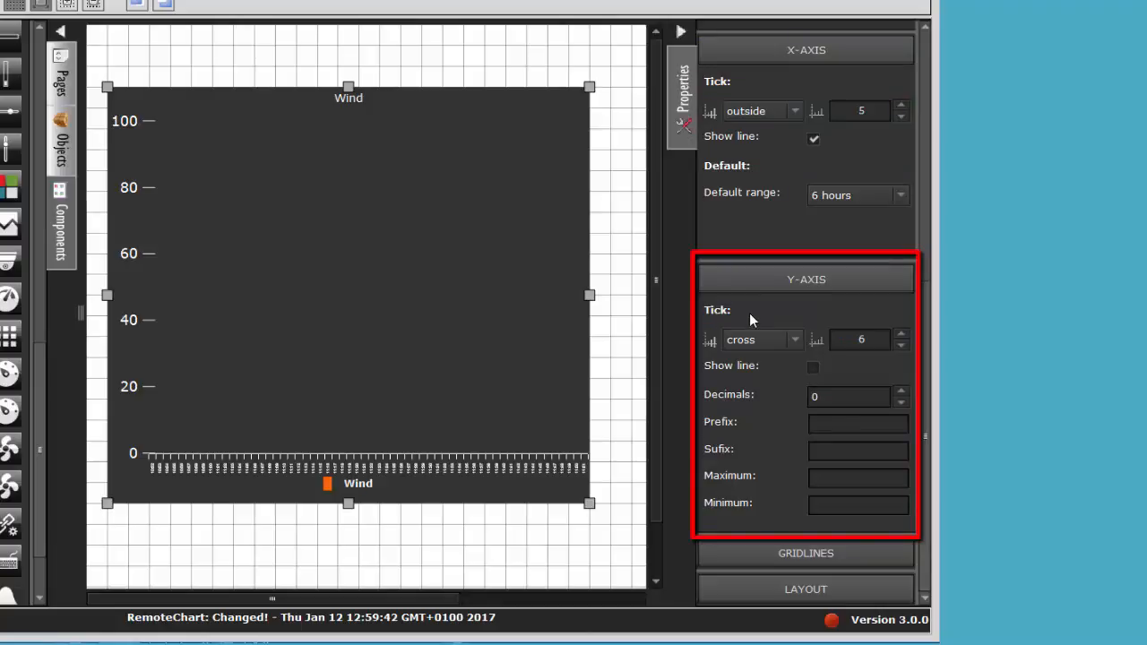
Step: Set the chart's Y-axis ticks to outside and show the Y-axis line
left_click(793, 340)
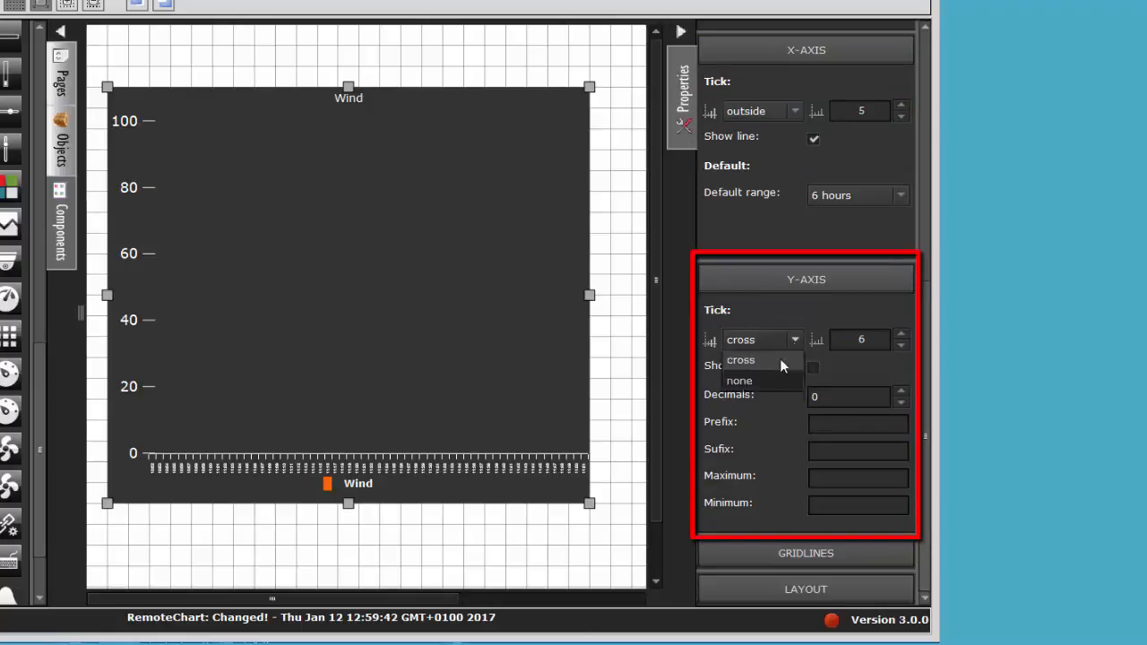
left_click(771, 384)
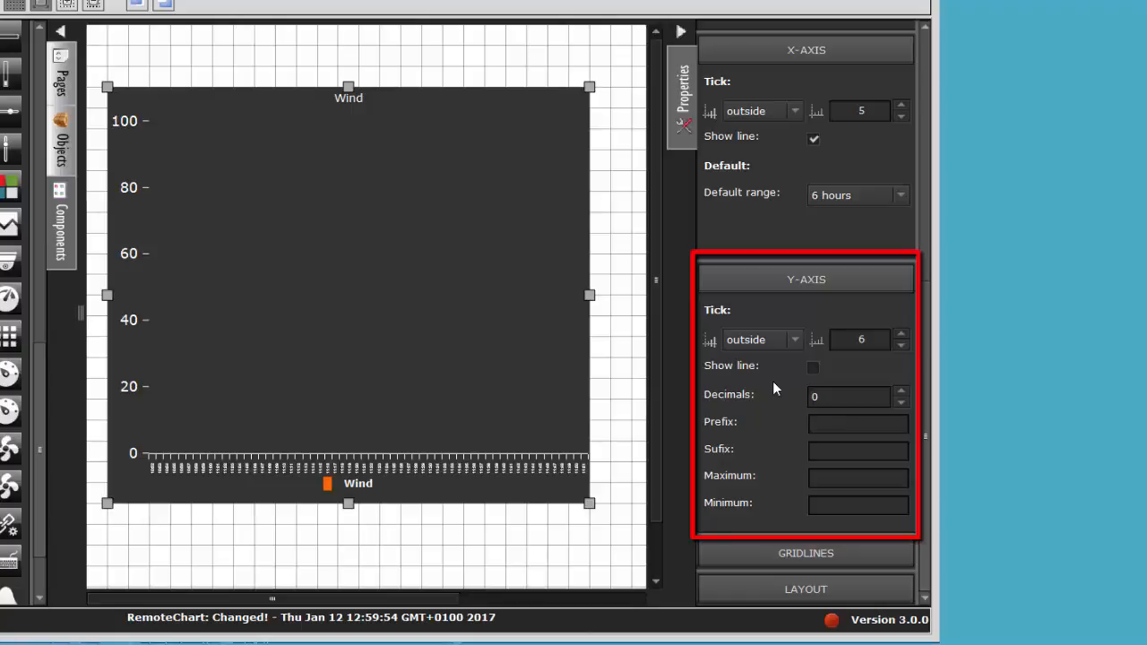
left_click(814, 366)
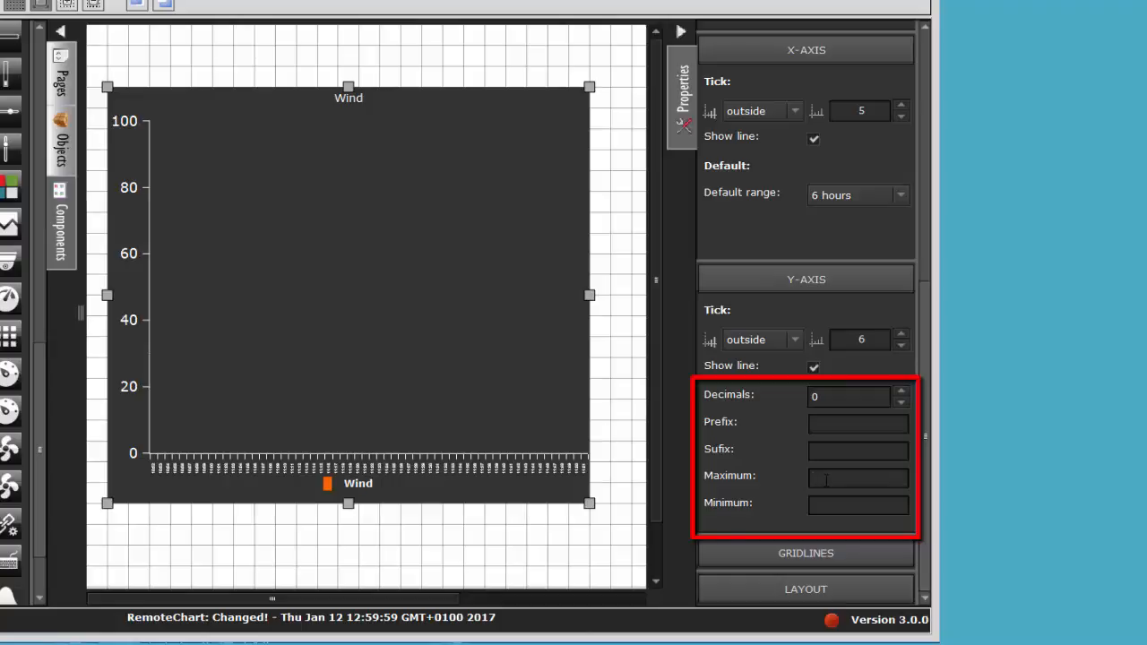
Step: Set the Y-axis maximum to 30, minimum to 0, suffix to m/s and decimals to 1
type("30")
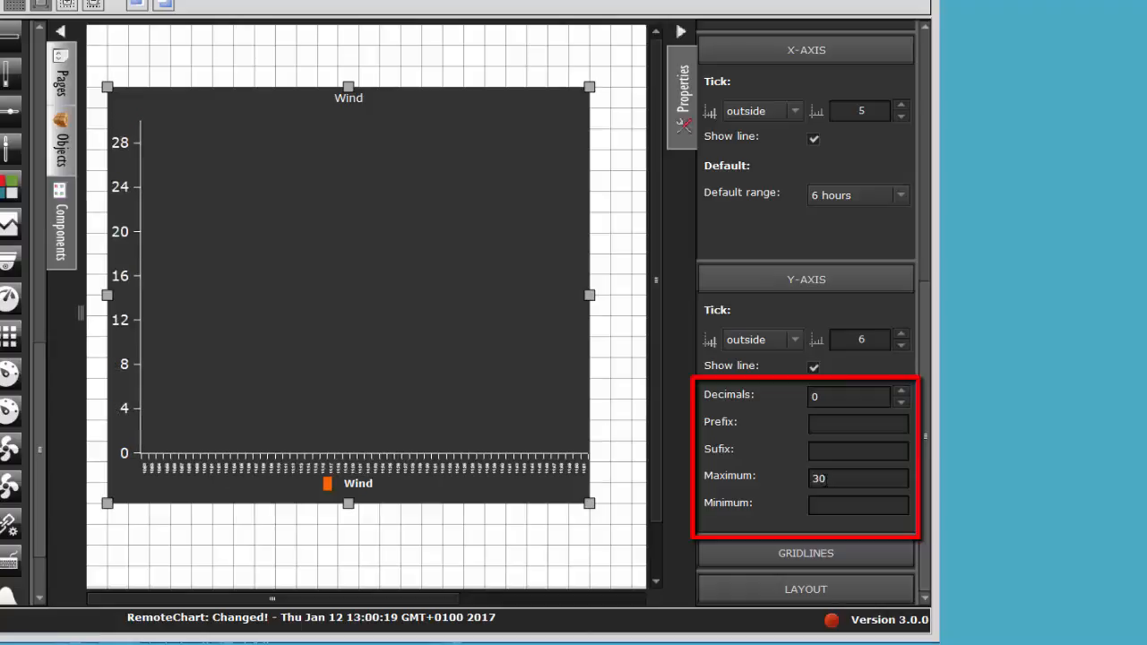
left_click(825, 508)
type("0")
left_click(828, 453)
type("m/s")
left_click(902, 391)
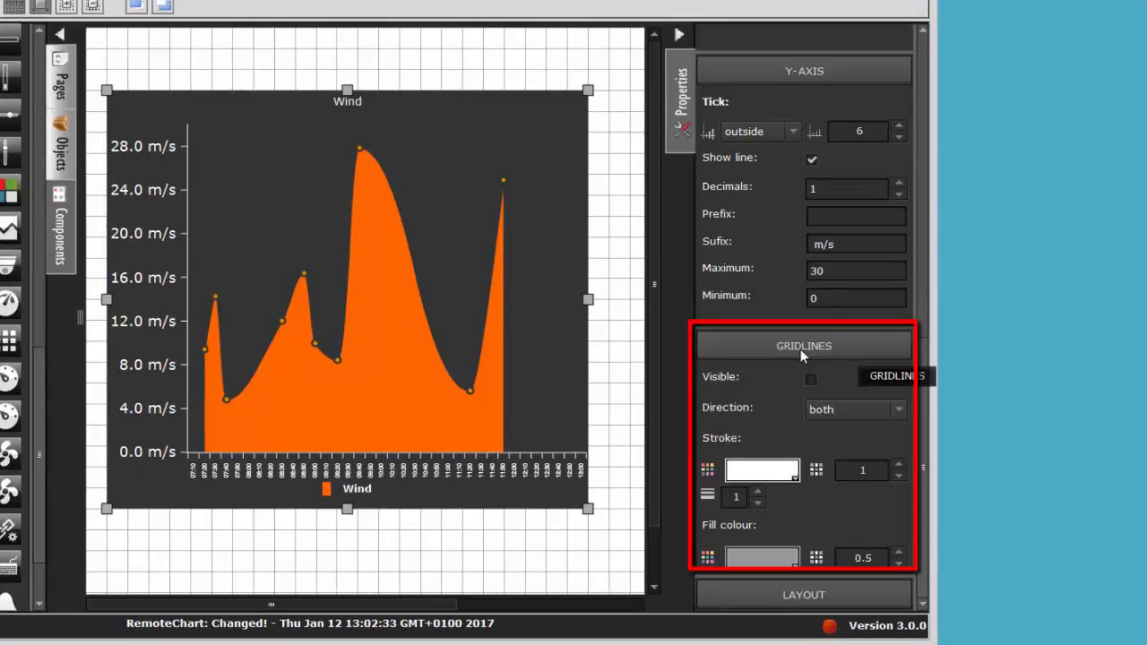
Step: Make the chart's gridlines visible, try the horizontal direction and change it to vertical
left_click(811, 382)
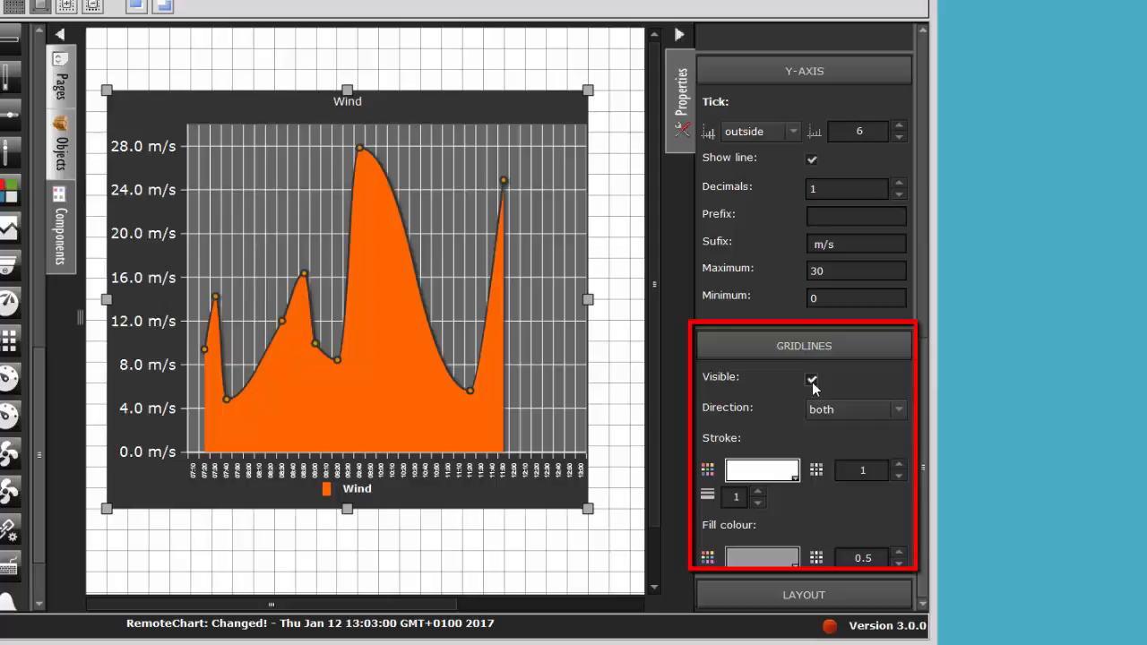
left_click(827, 412)
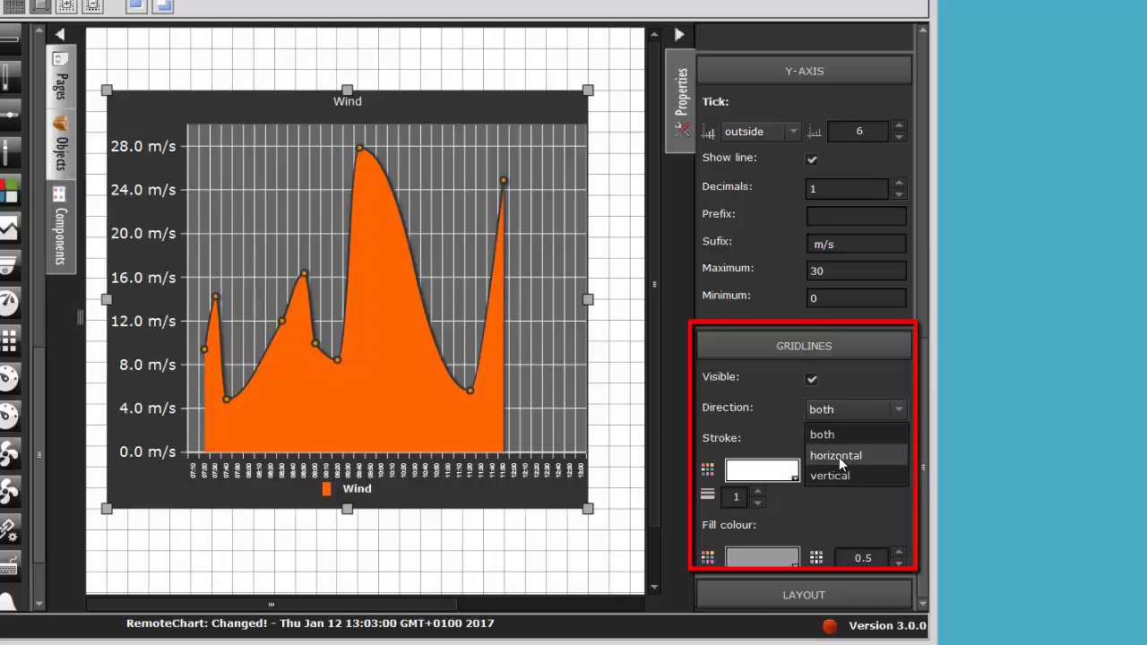
left_click(839, 457)
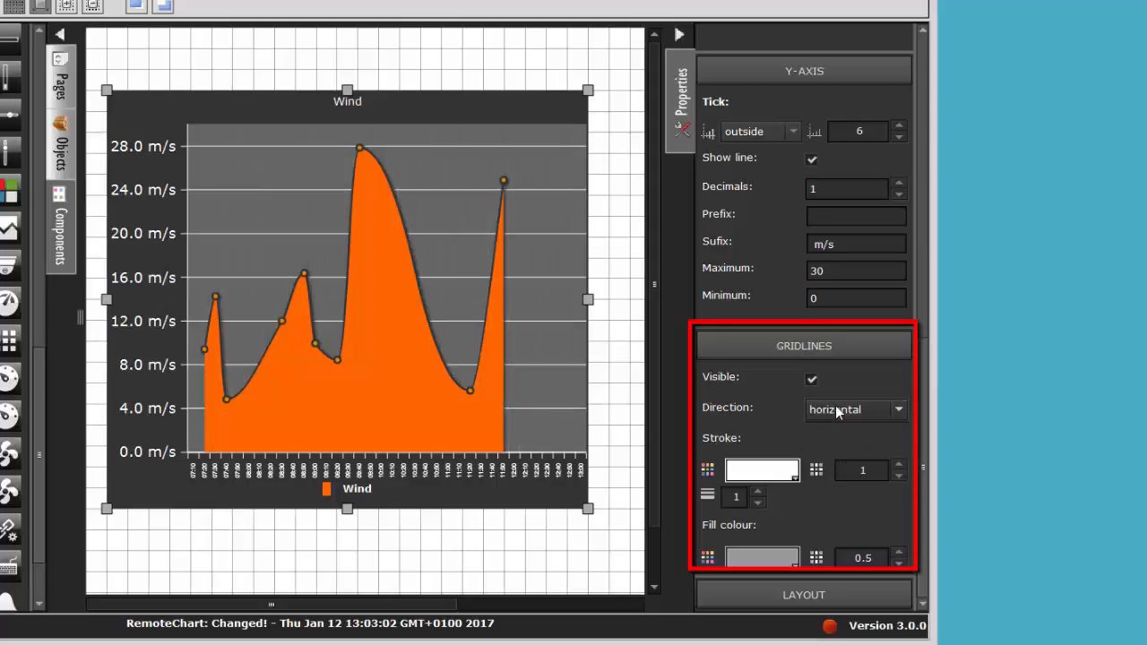
left_click(834, 408)
left_click(830, 475)
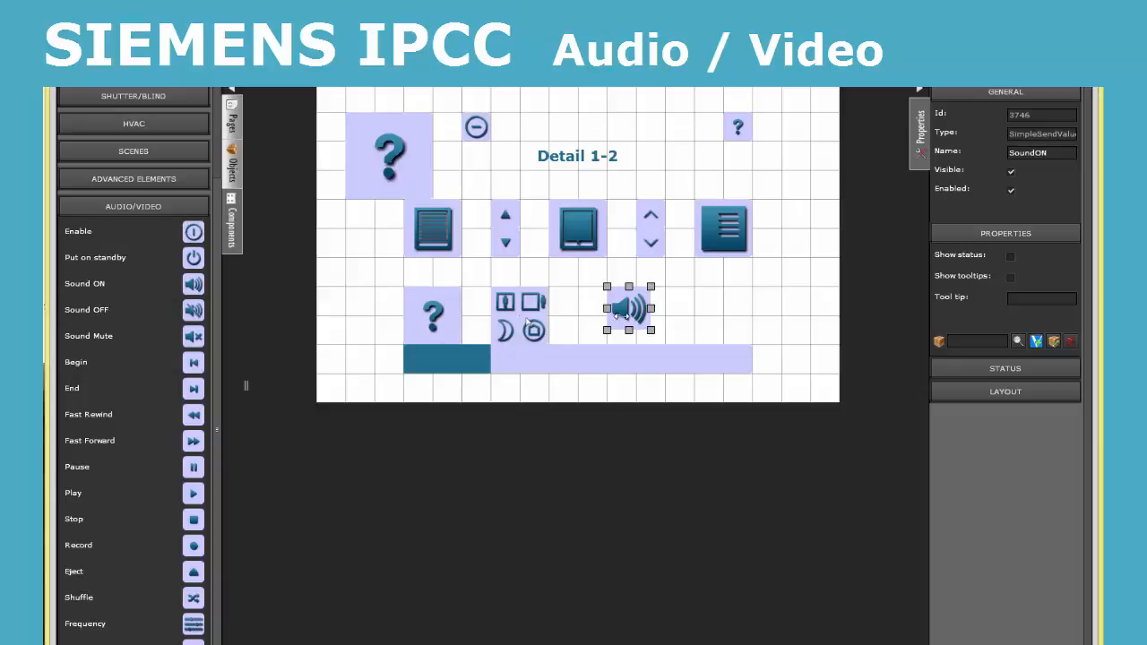
Step: Examine the Sound ON element's status settings and its communication object selection
left_click(971, 367)
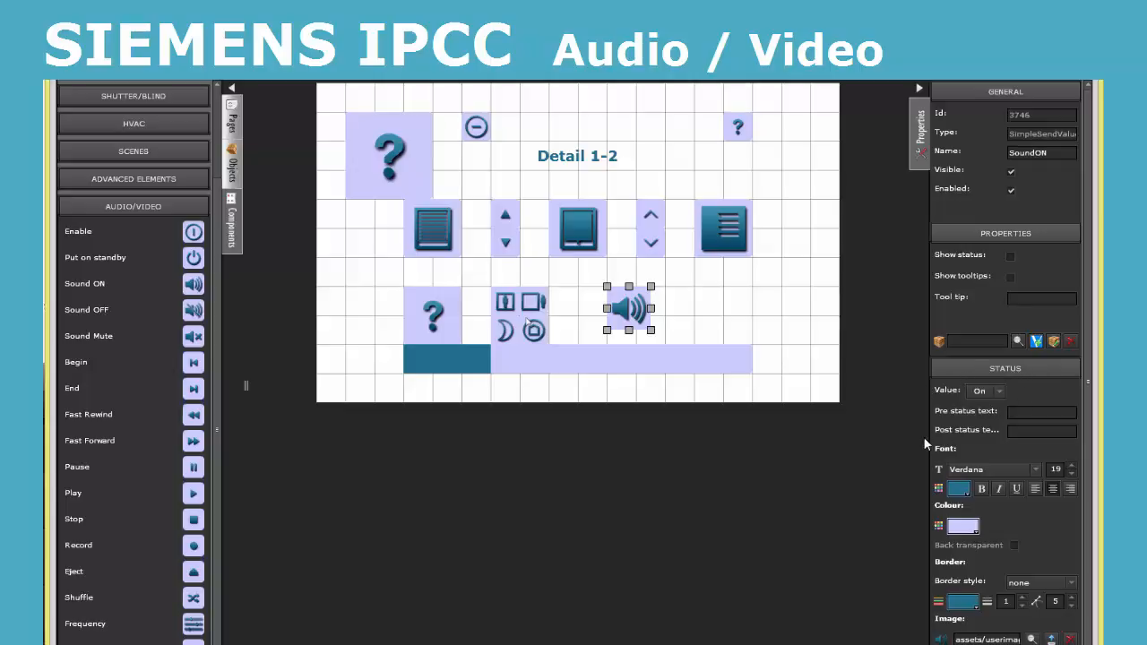
left_click(1019, 341)
left_click(676, 544)
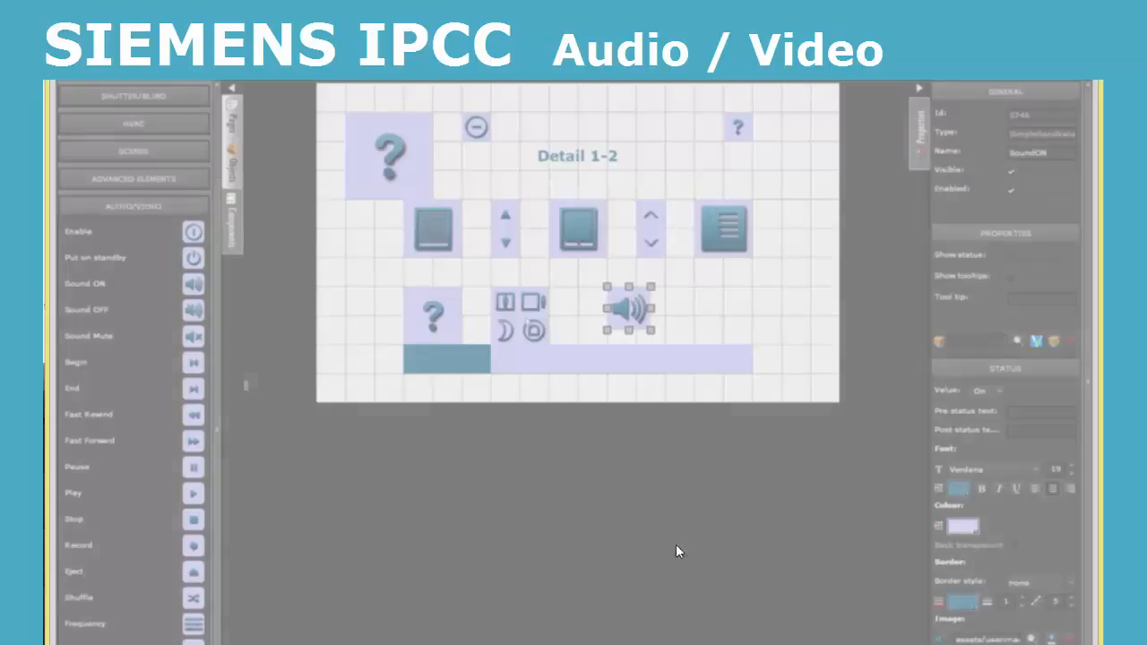